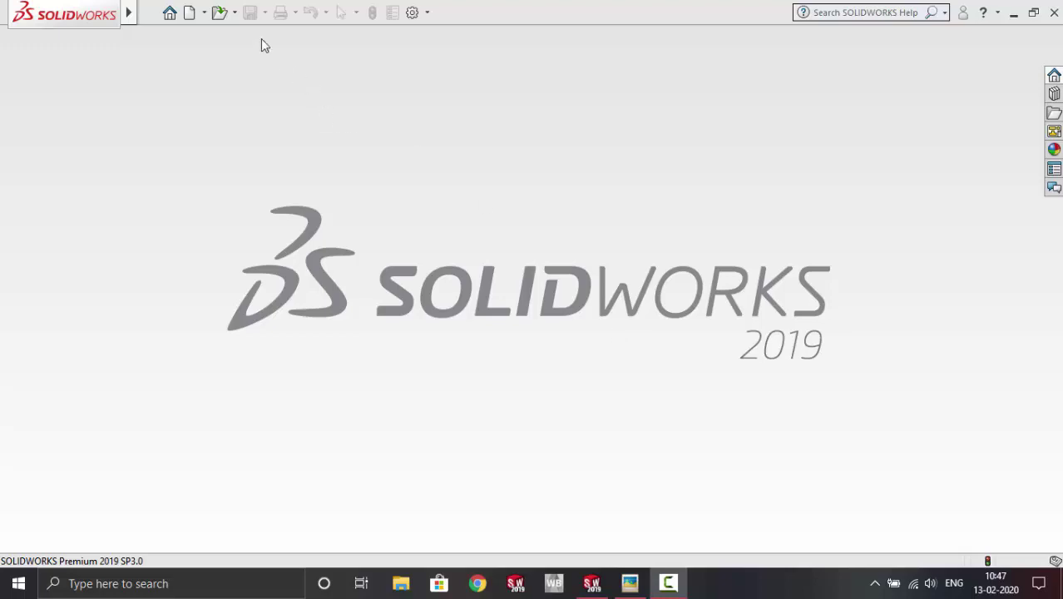
Step: Create a new blank Part document
{"action": "left_click", "coordinate": [190, 12]}
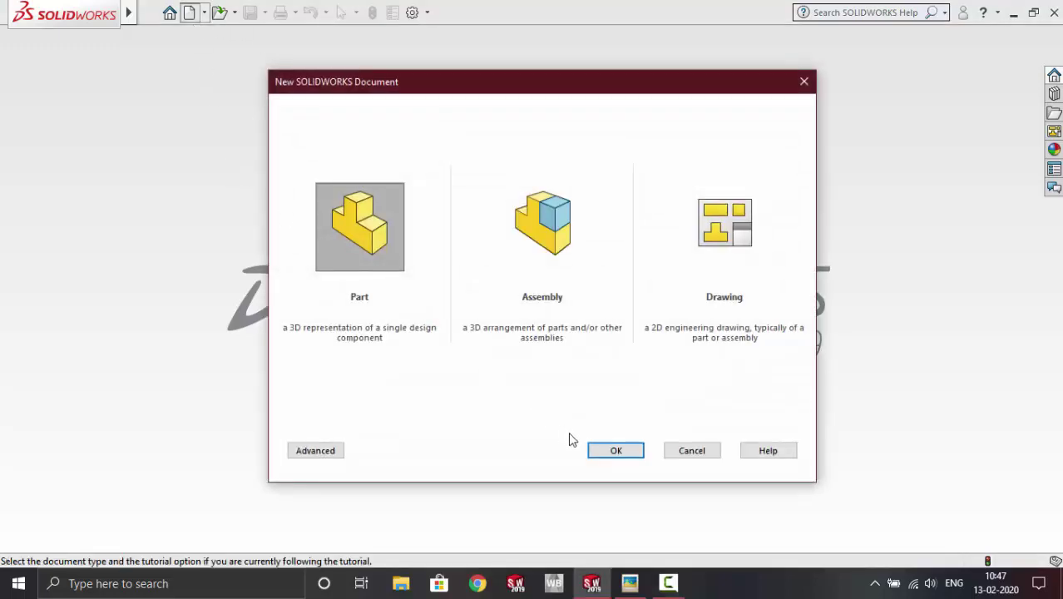
{"action": "left_click", "coordinate": [613, 450]}
Step: Study the machine-part reference drawing, zoomed and maximized in the photo viewer
{"action": "left_click", "coordinate": [629, 583]}
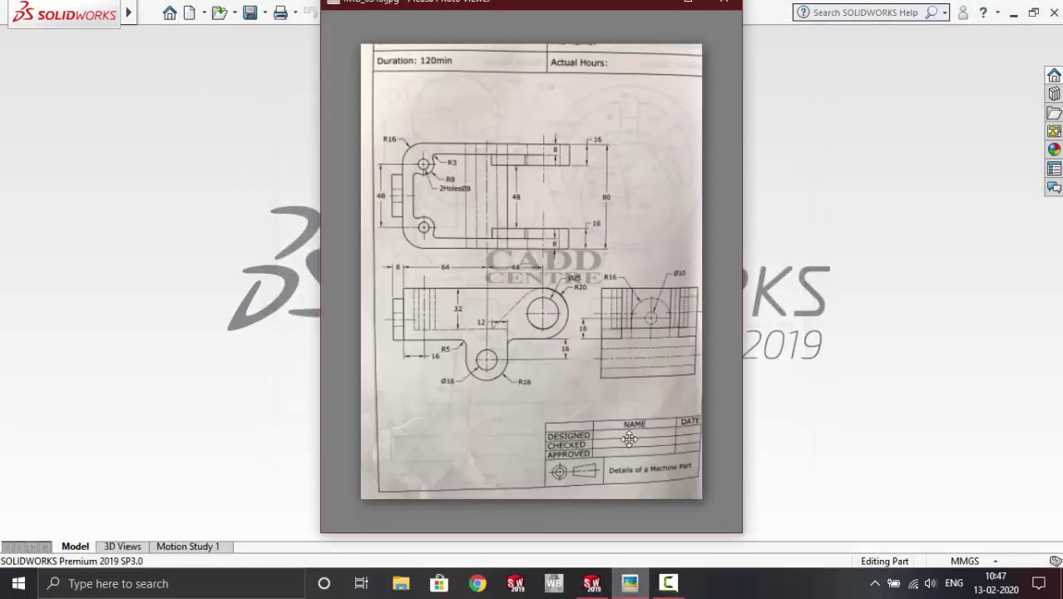
{"action": "scroll", "coordinate": [497, 312], "scroll_direction": "up", "scroll_amount": 3}
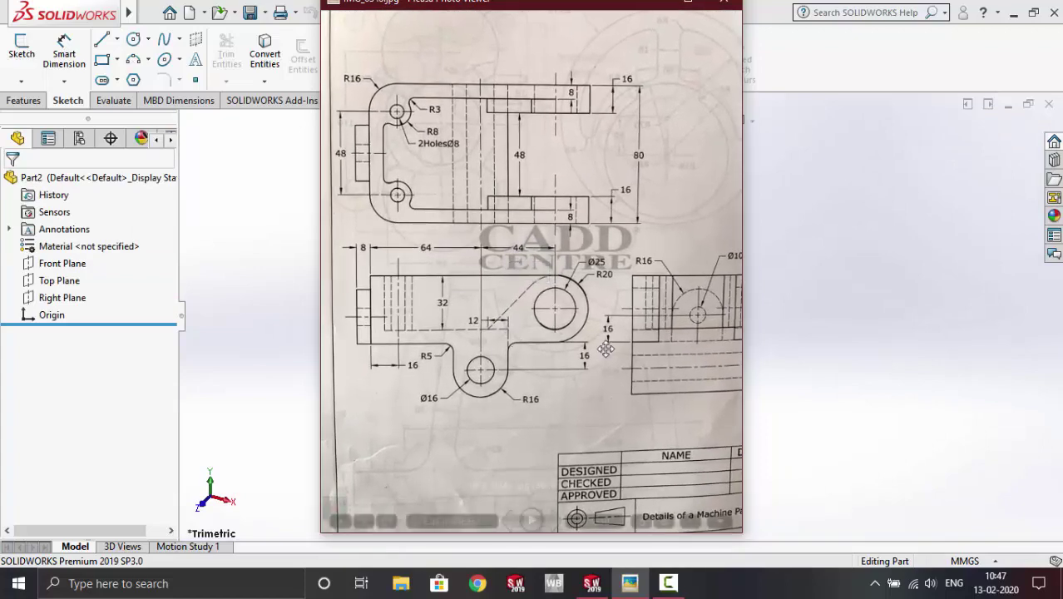
{"action": "scroll", "coordinate": [647, 121], "scroll_direction": "down", "scroll_amount": 1}
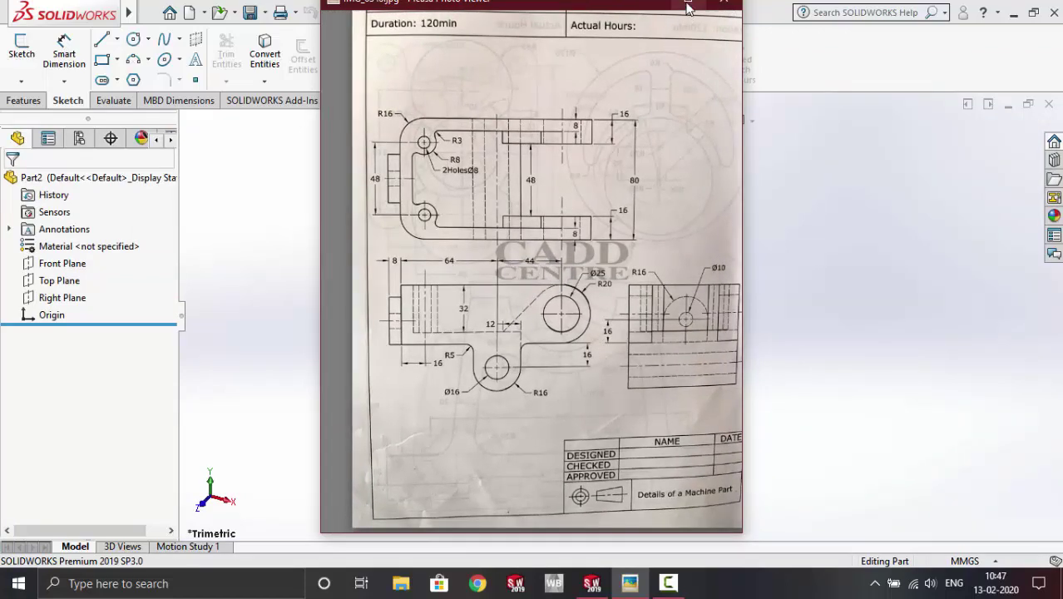
{"action": "left_click", "coordinate": [686, 6]}
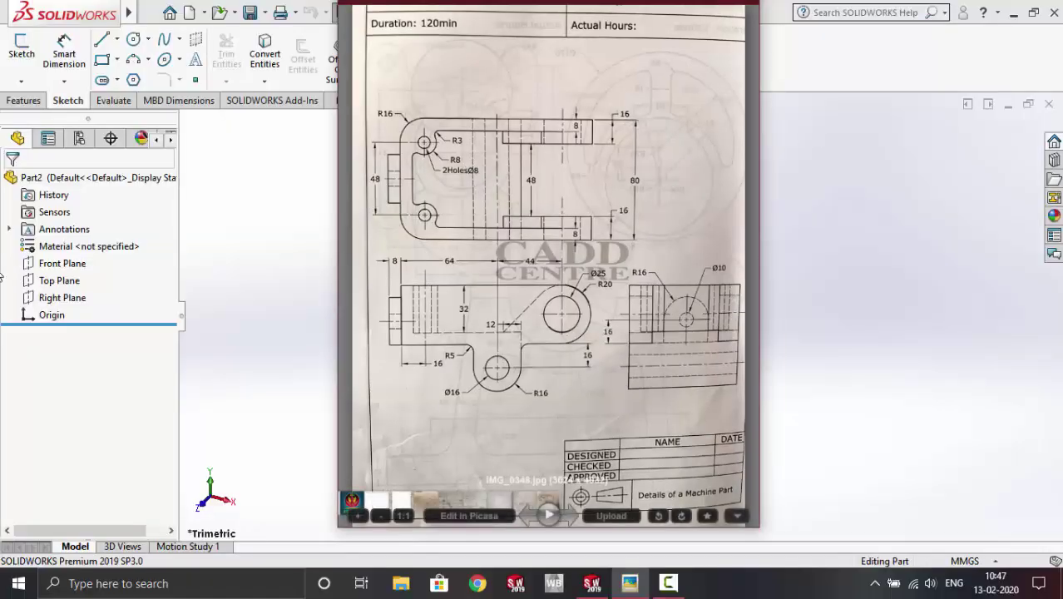
Step: Close the drawing and start a new sketch on the Front Plane
{"action": "left_click", "coordinate": [67, 263]}
{"action": "right_click", "coordinate": [69, 267]}
{"action": "left_click", "coordinate": [78, 238]}
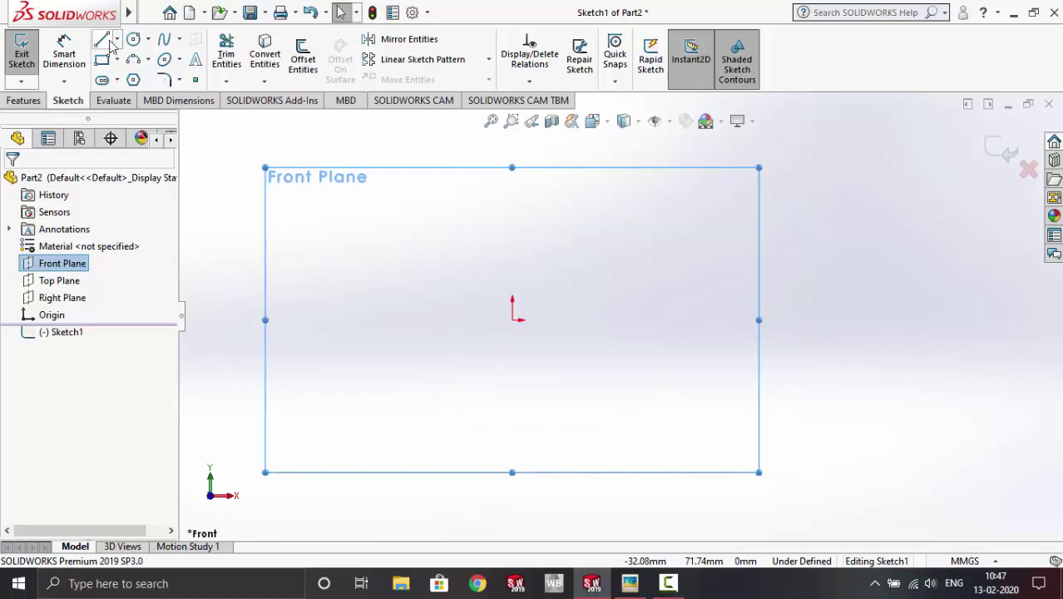
Step: Draw infinite horizontal and vertical centerlines through the origin
{"action": "left_click", "coordinate": [116, 40]}
{"action": "left_click", "coordinate": [142, 78]}
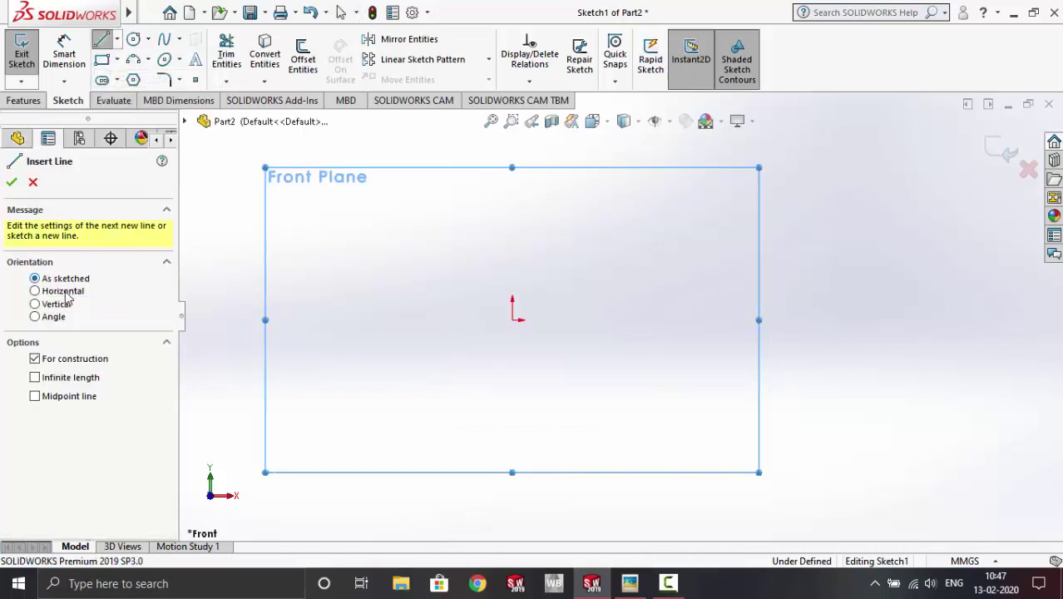
{"action": "left_click", "coordinate": [64, 293]}
{"action": "left_click", "coordinate": [35, 387]}
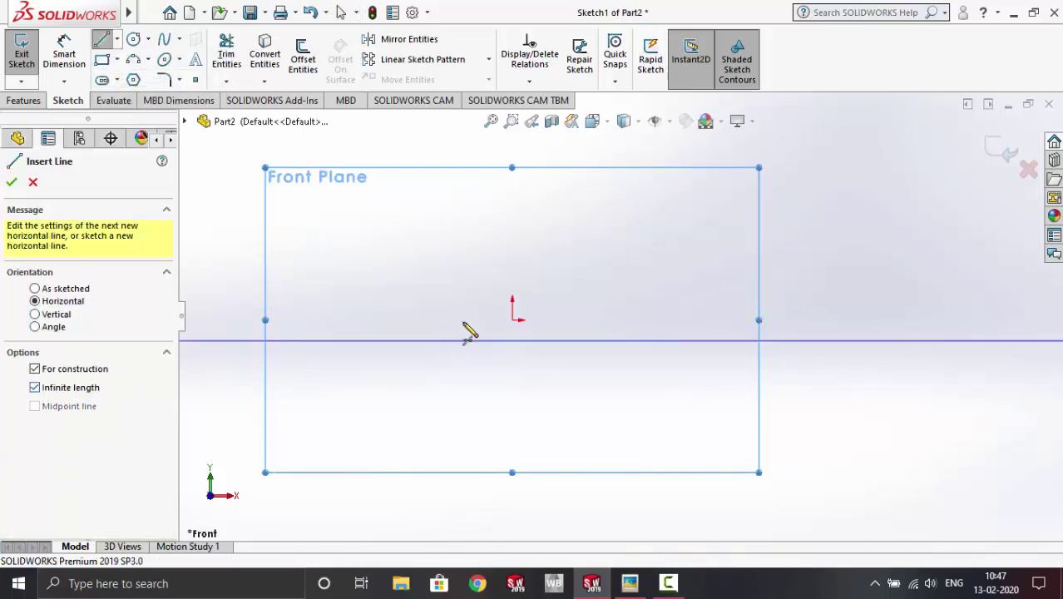
{"action": "left_click", "coordinate": [512, 320]}
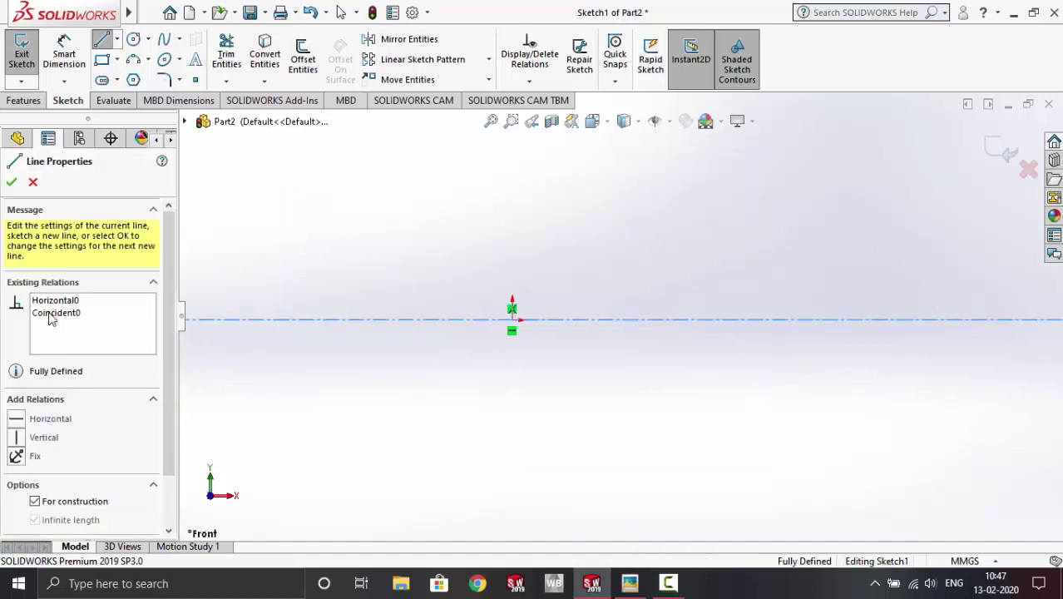
{"action": "left_click", "coordinate": [14, 183]}
{"action": "left_click", "coordinate": [55, 313]}
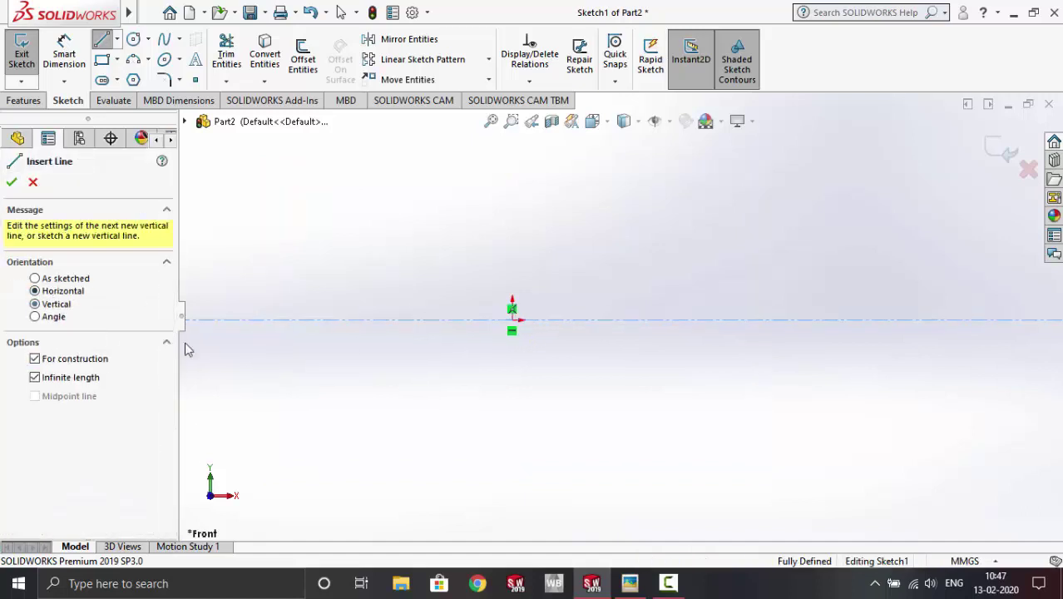
{"action": "left_click", "coordinate": [512, 320]}
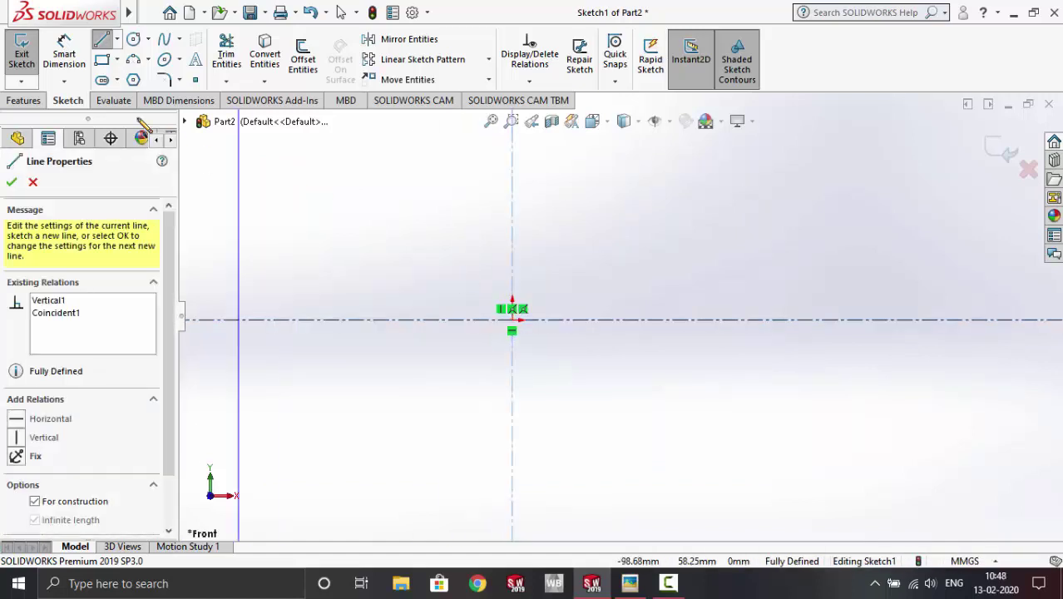
{"action": "left_click", "coordinate": [13, 183]}
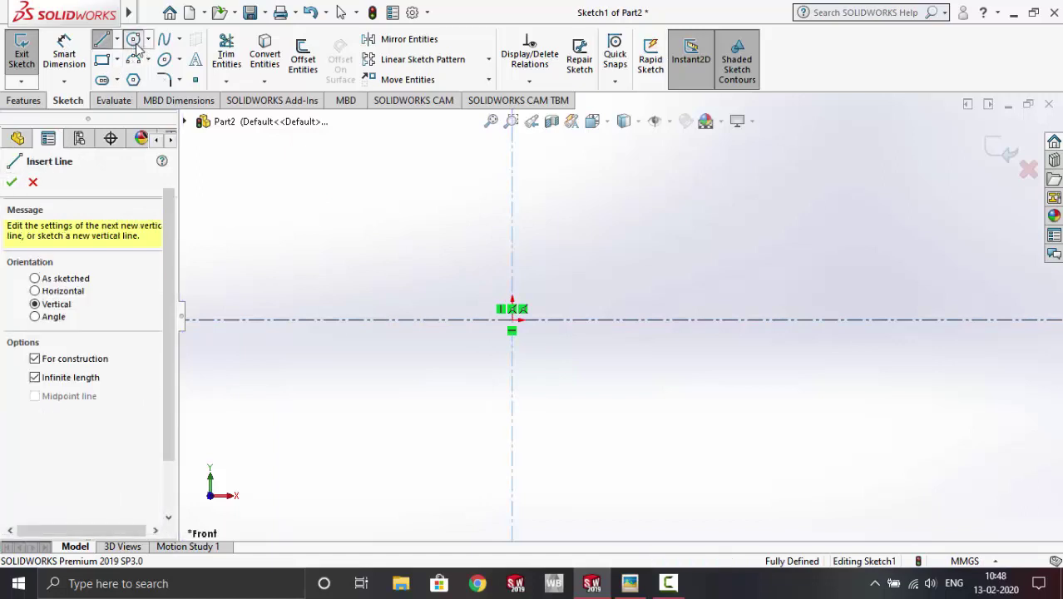
Step: Draw two circles tangent to the horizontal centerline, one below and one above it
{"action": "left_click", "coordinate": [135, 43]}
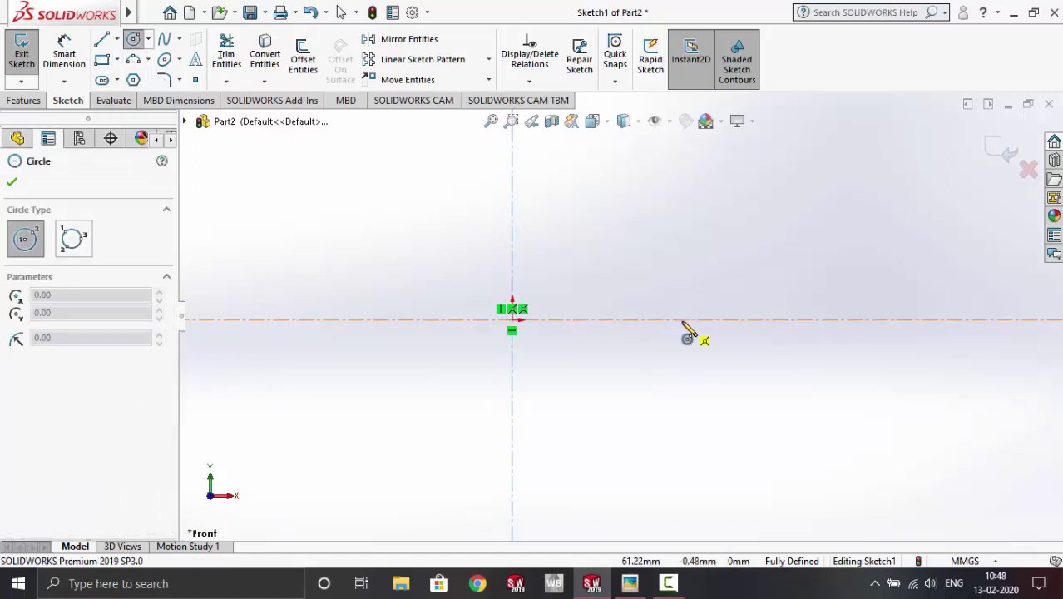
{"action": "left_click", "coordinate": [670, 381]}
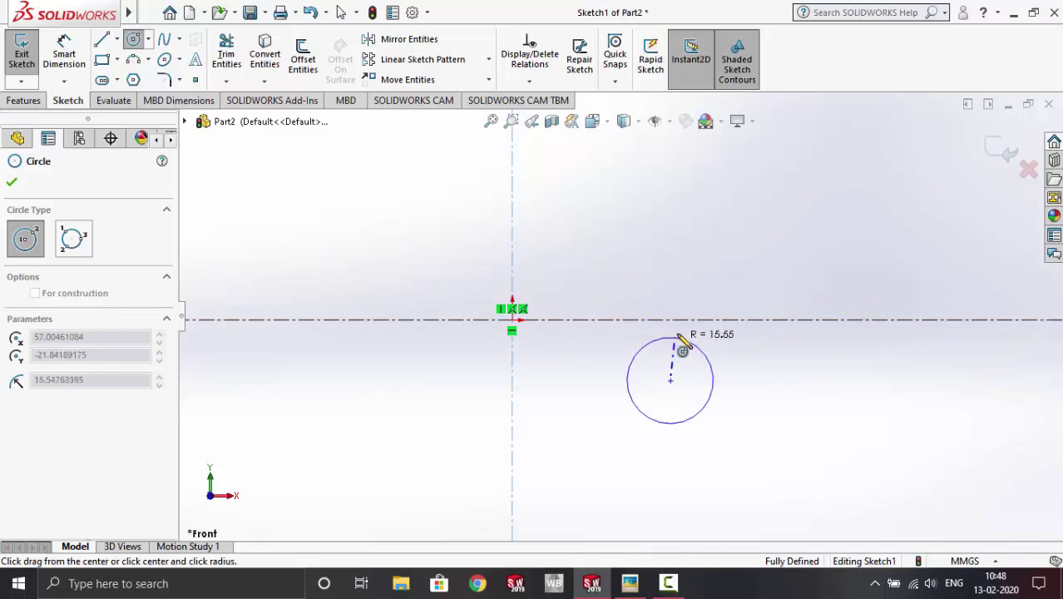
{"action": "left_click", "coordinate": [680, 326]}
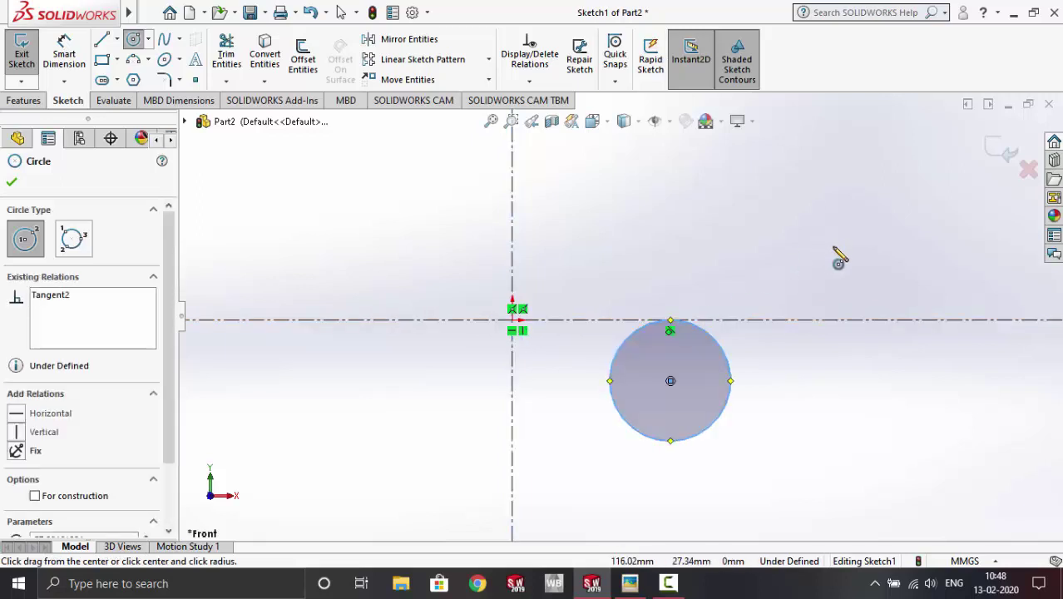
{"action": "left_click", "coordinate": [828, 263]}
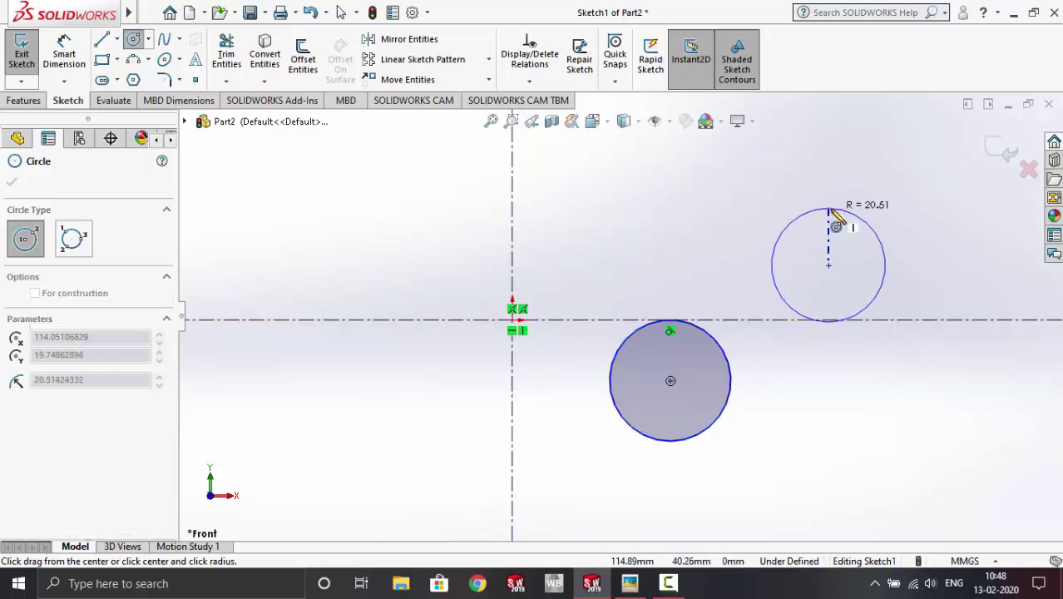
{"action": "left_click", "coordinate": [828, 320]}
{"action": "key", "text": "Escape"}
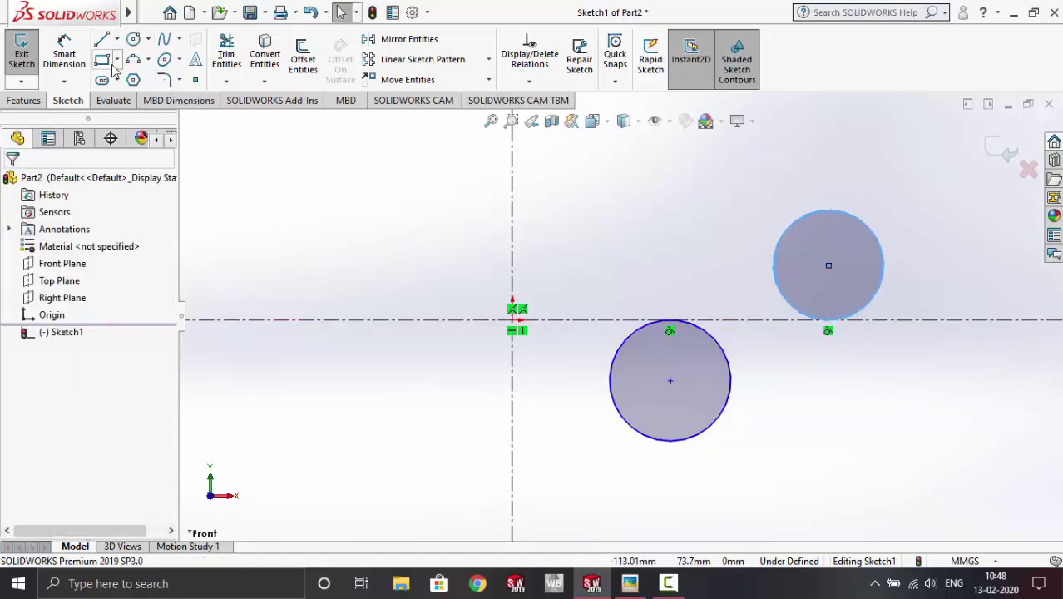
Step: Draw a line from the lower circle's left side up to the centerline and back to the origin
{"action": "left_click", "coordinate": [103, 42]}
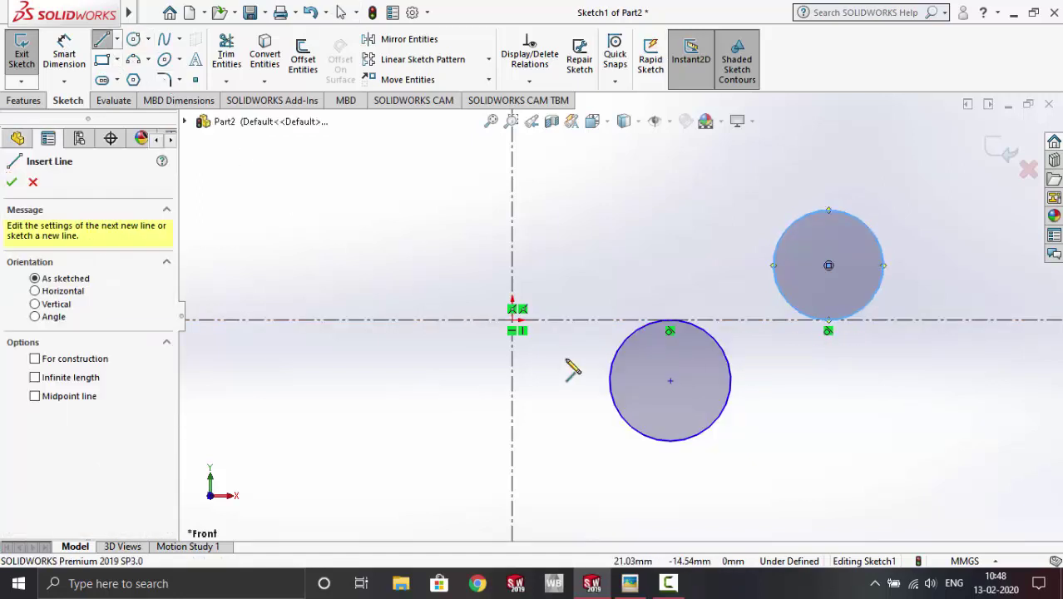
{"action": "left_click", "coordinate": [513, 321]}
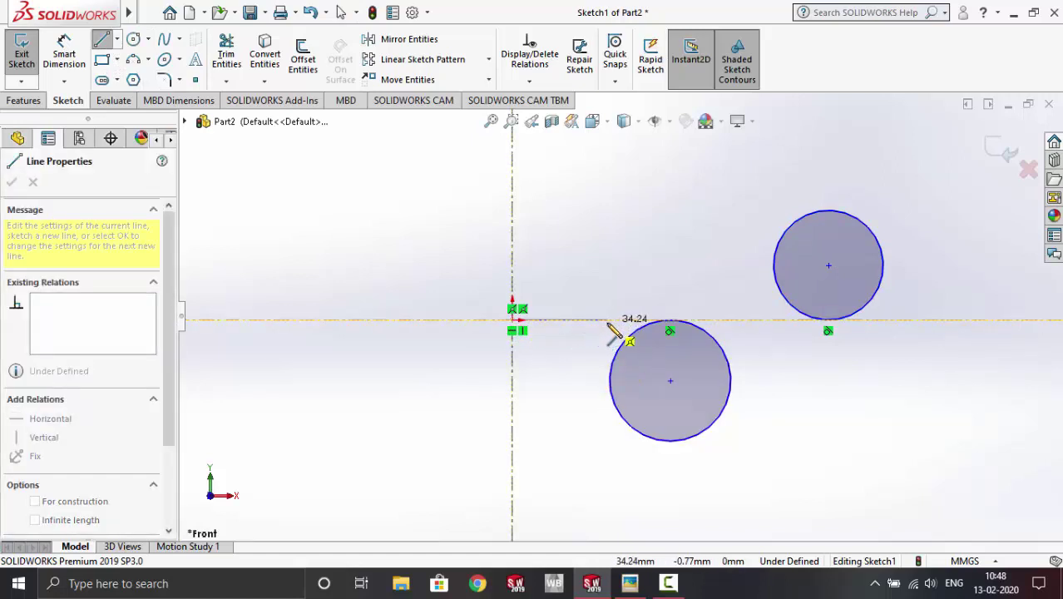
{"action": "key", "text": "Escape"}
{"action": "key", "text": "Escape"}
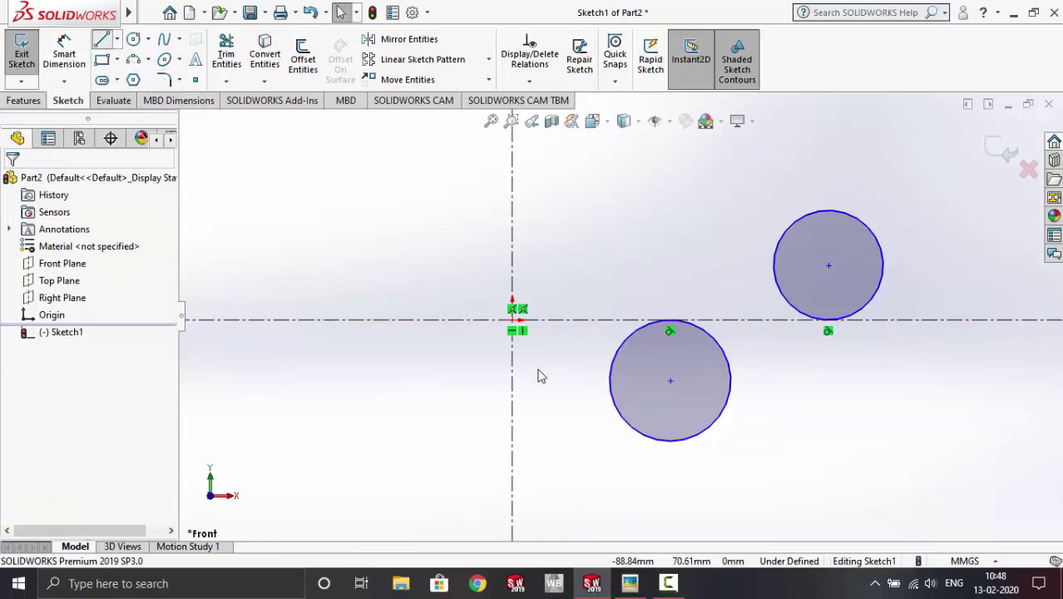
{"action": "left_click", "coordinate": [609, 382]}
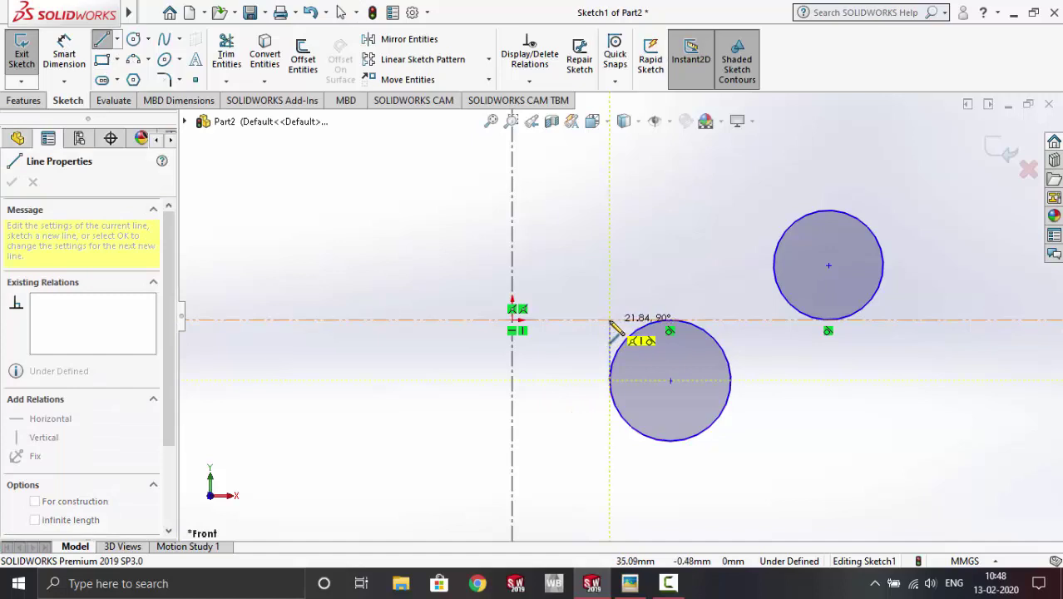
{"action": "left_click", "coordinate": [610, 319]}
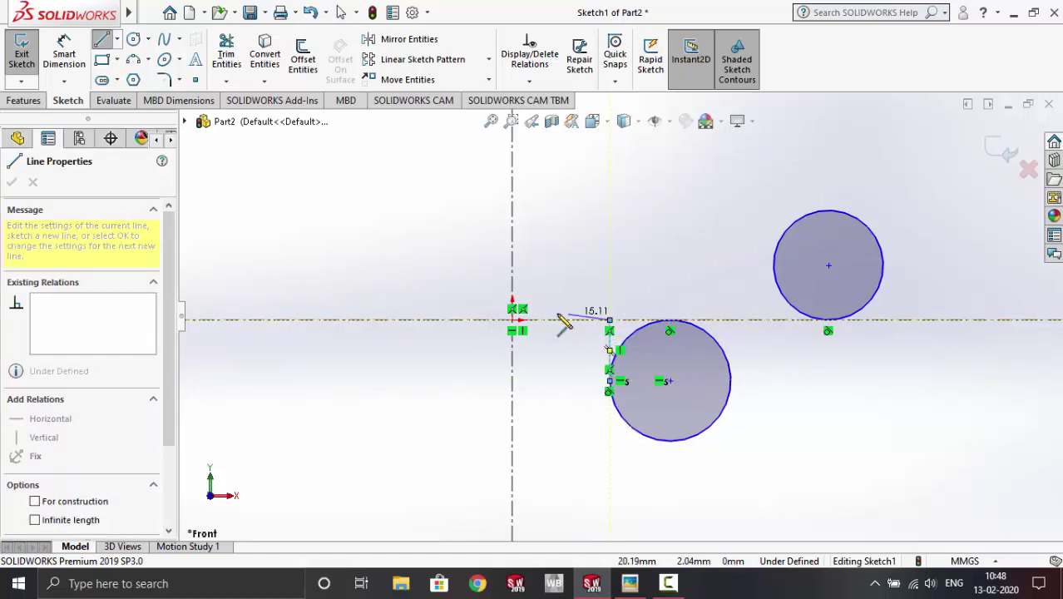
{"action": "left_click", "coordinate": [512, 320]}
{"action": "key", "text": "Escape"}
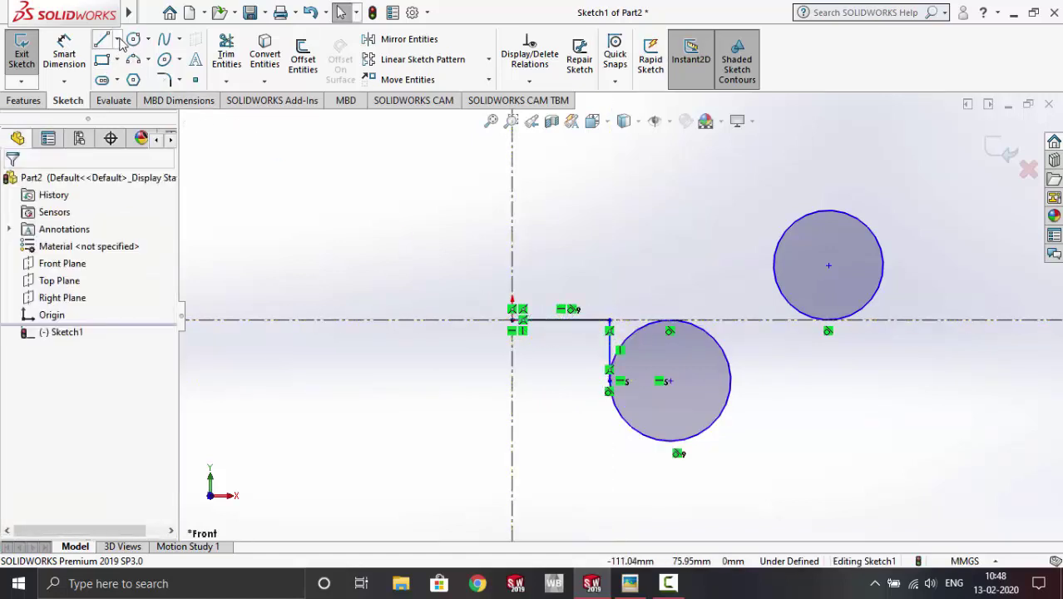
Step: Draw a line from the lower circle's right side up to the centerline, then across to the upper circle
{"action": "left_click", "coordinate": [730, 381]}
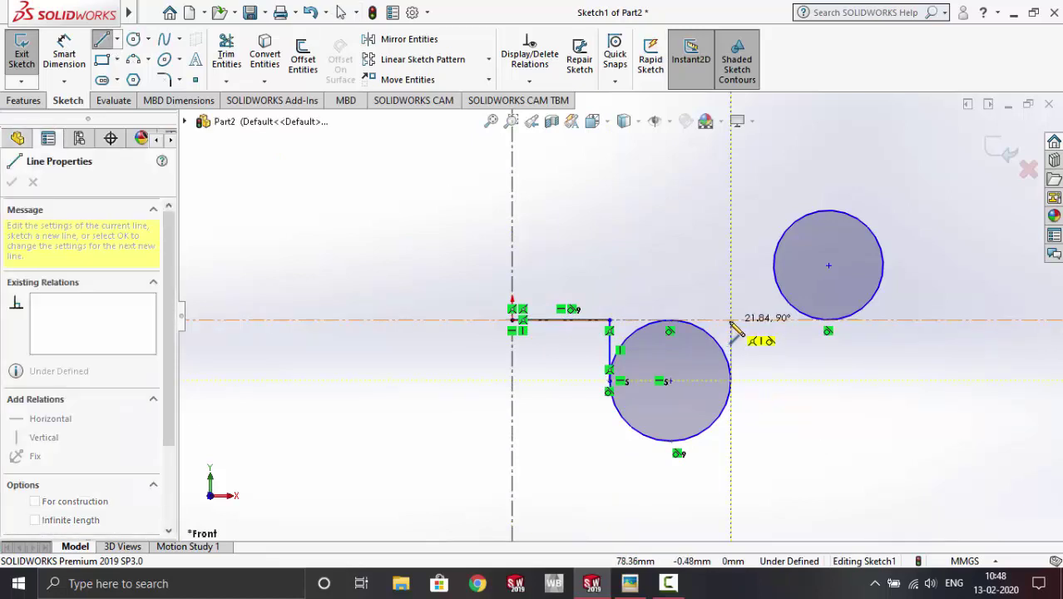
{"action": "left_click", "coordinate": [730, 319]}
{"action": "left_click", "coordinate": [828, 320]}
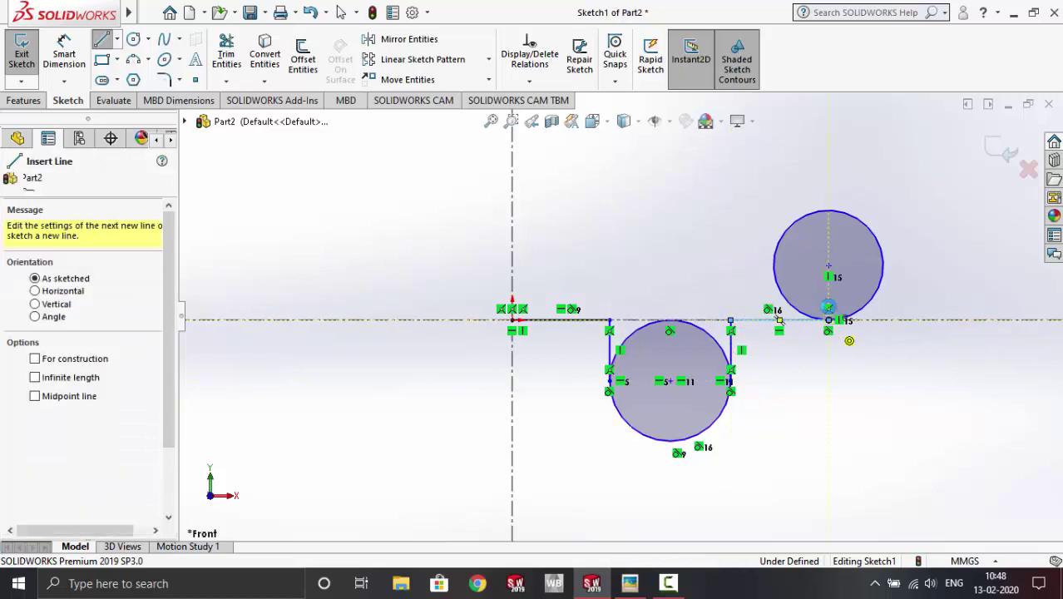
{"action": "key", "text": "Escape"}
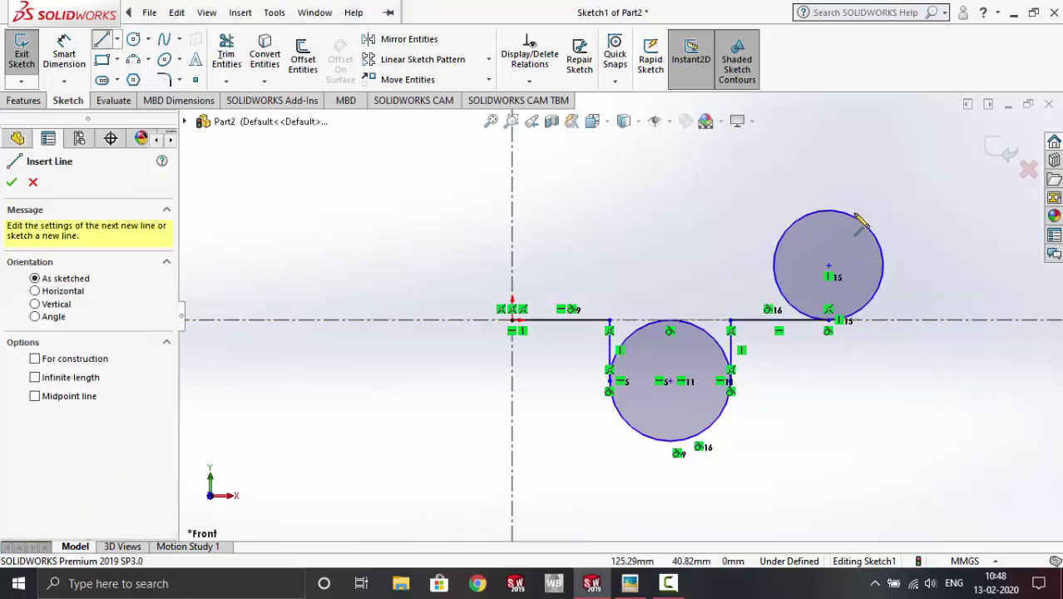
Step: Add the top edge and left vertical edge down to the origin, then compare with the drawing
{"action": "left_click", "coordinate": [828, 211]}
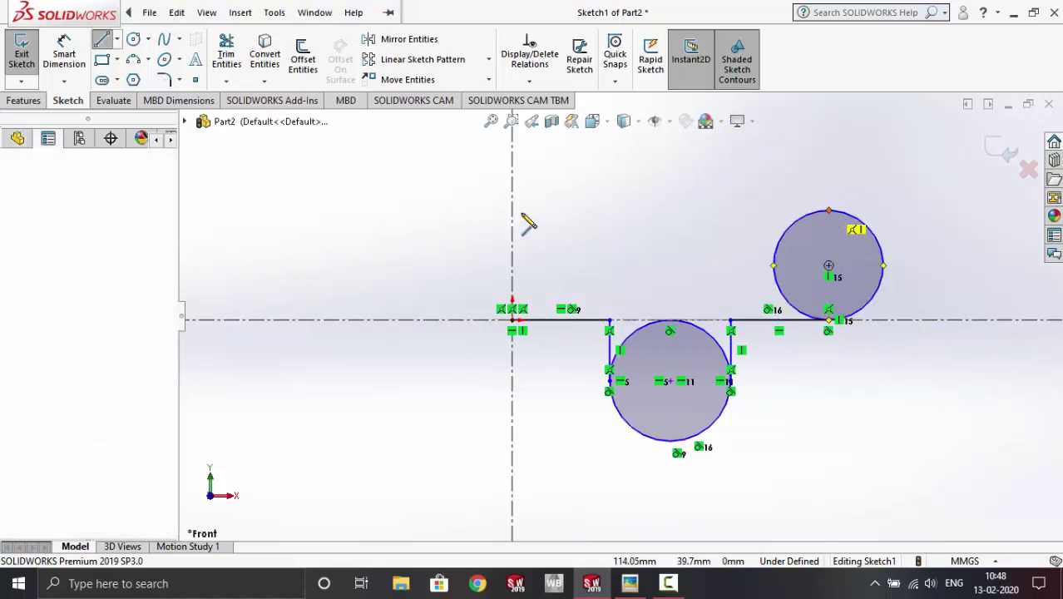
{"action": "left_click", "coordinate": [512, 211]}
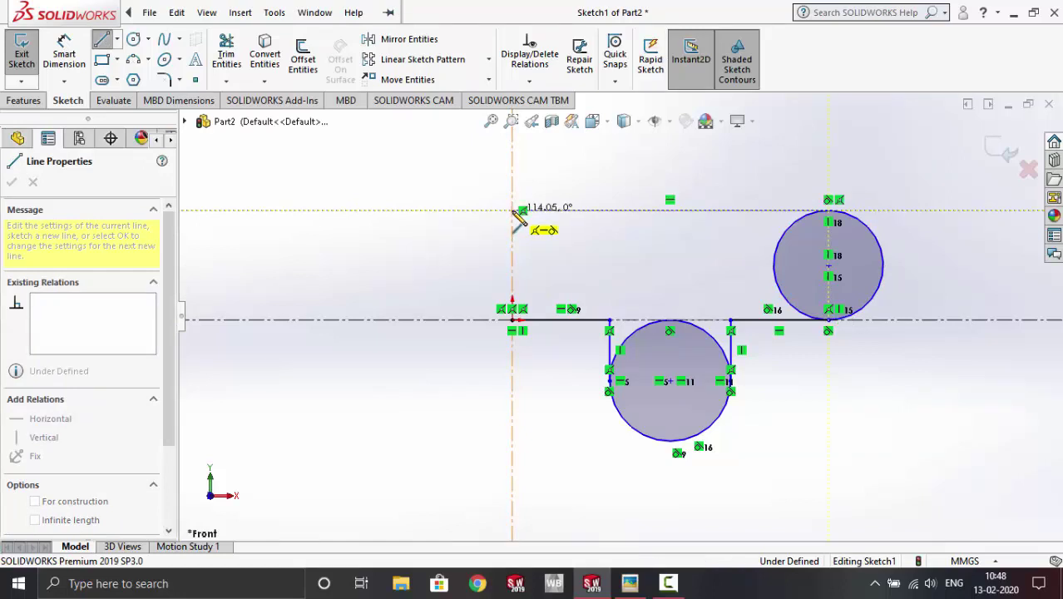
{"action": "double_click", "coordinate": [512, 320]}
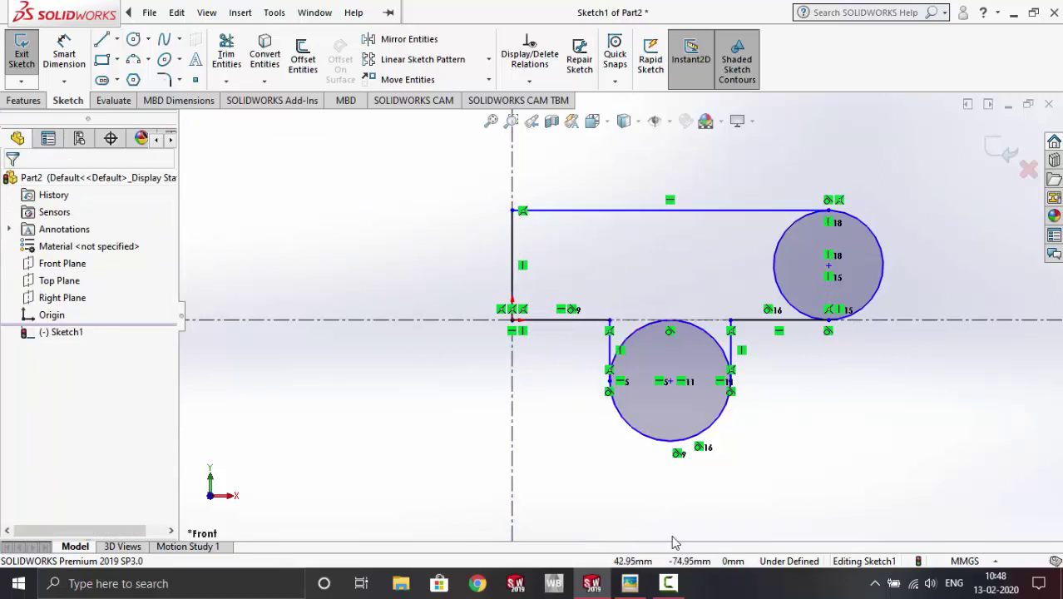
{"action": "left_click", "coordinate": [630, 584]}
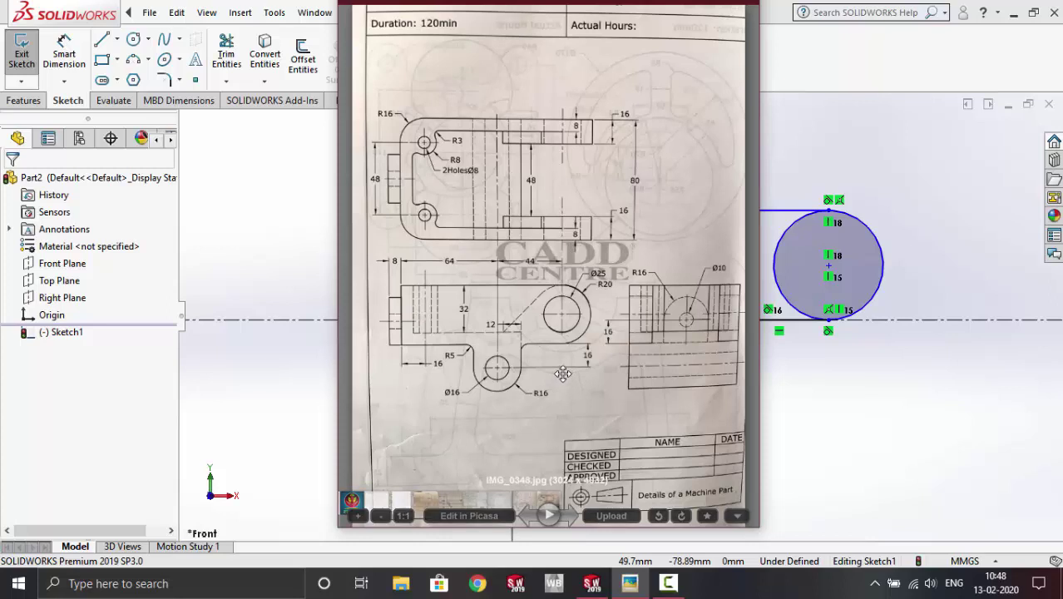
{"action": "left_click", "coordinate": [861, 169]}
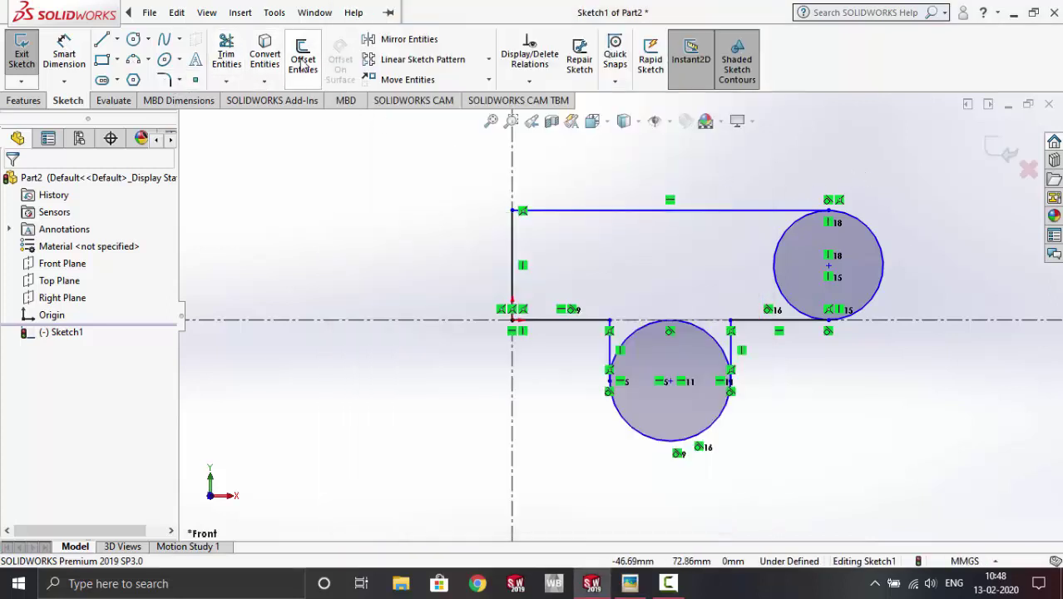
Step: Power-trim the inner arcs of the lower and right circles into one closed outline
{"action": "left_click", "coordinate": [226, 56]}
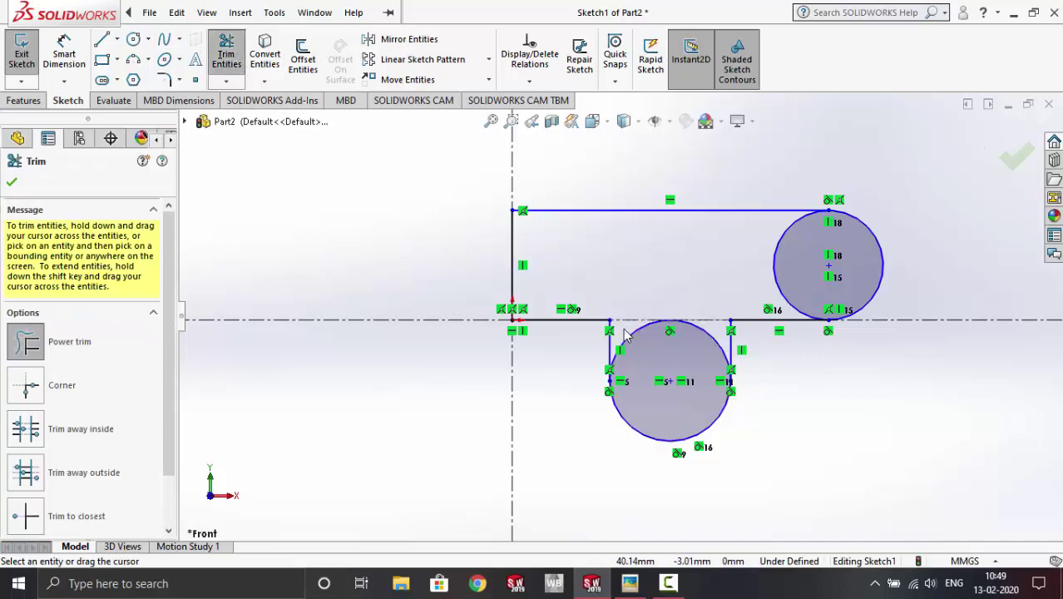
{"action": "left_click_drag", "start_coordinate": [631, 341], "coordinate": [701, 348]}
{"action": "left_click_drag", "start_coordinate": [742, 276], "coordinate": [796, 261]}
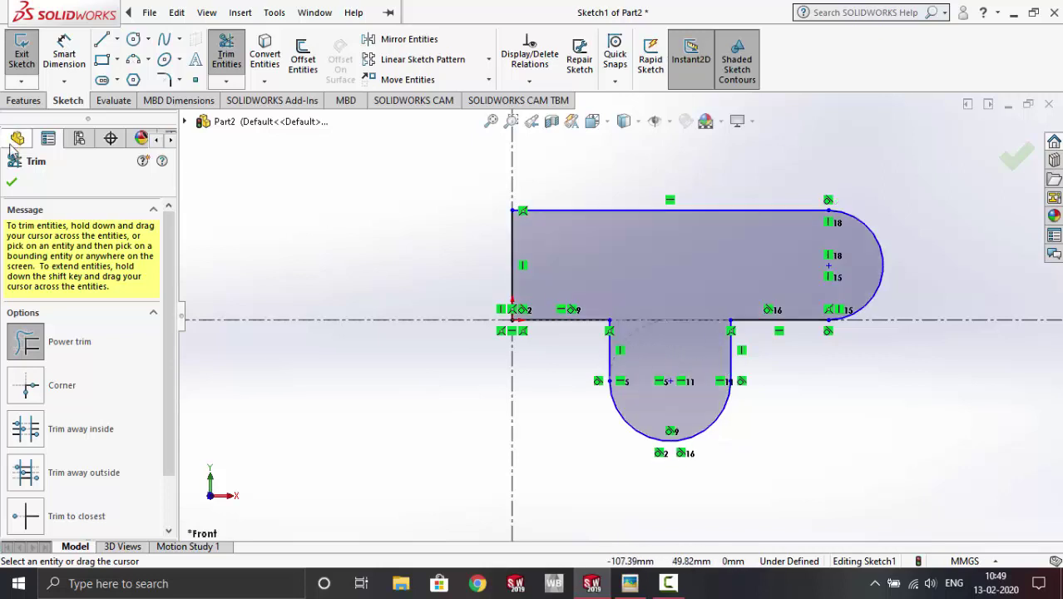
{"action": "left_click", "coordinate": [11, 183]}
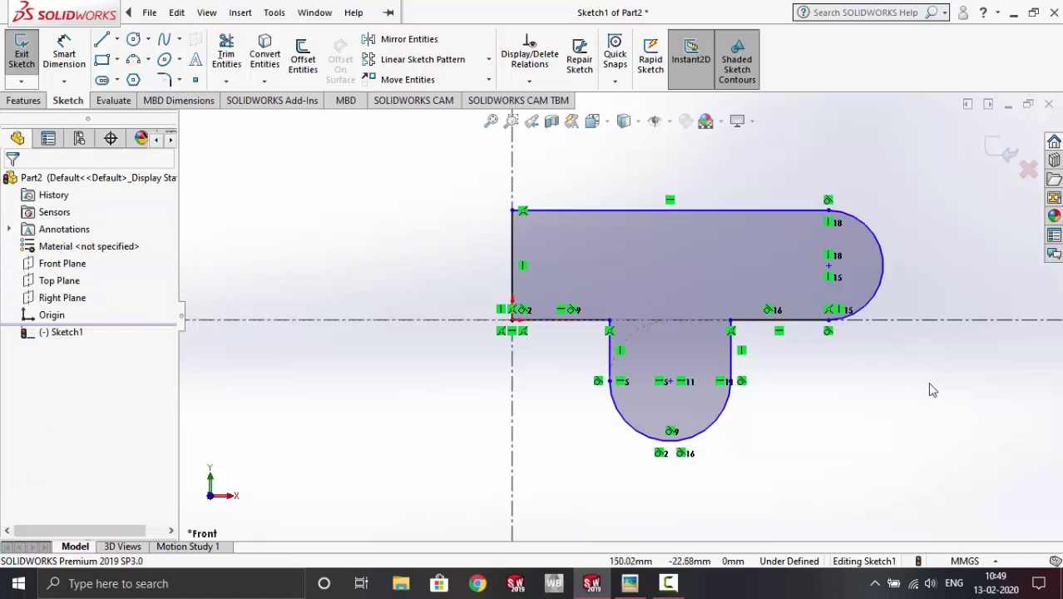
{"action": "scroll", "coordinate": [981, 391], "scroll_direction": "down", "scroll_amount": 2}
Step: Dimension the lower lug's arc to a radius of 16
{"action": "scroll", "coordinate": [665, 304], "scroll_direction": "up", "scroll_amount": 2}
{"action": "scroll", "coordinate": [628, 306], "scroll_direction": "down", "scroll_amount": 1}
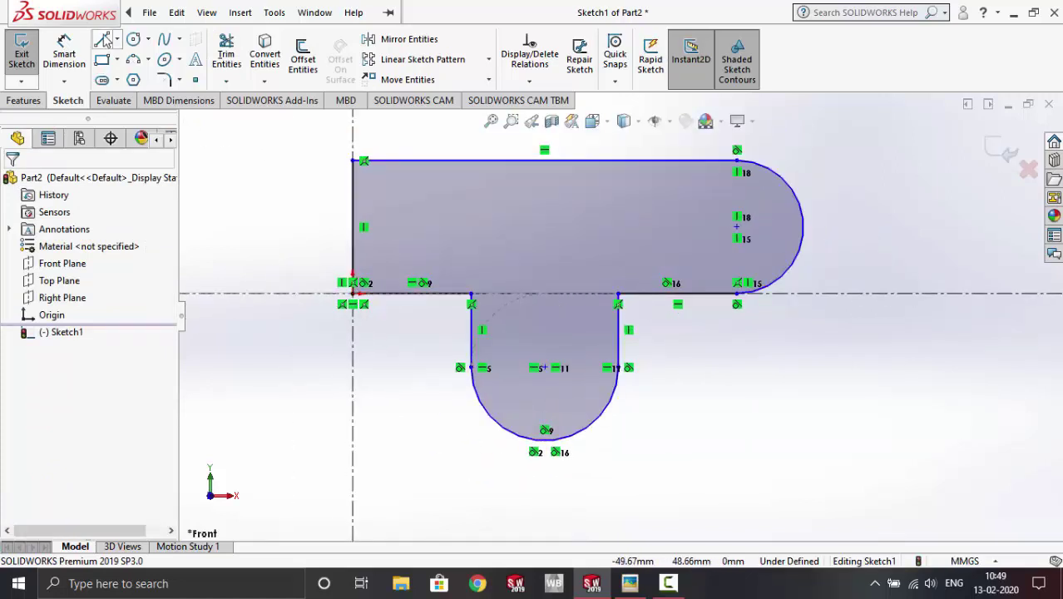
{"action": "left_click", "coordinate": [65, 56]}
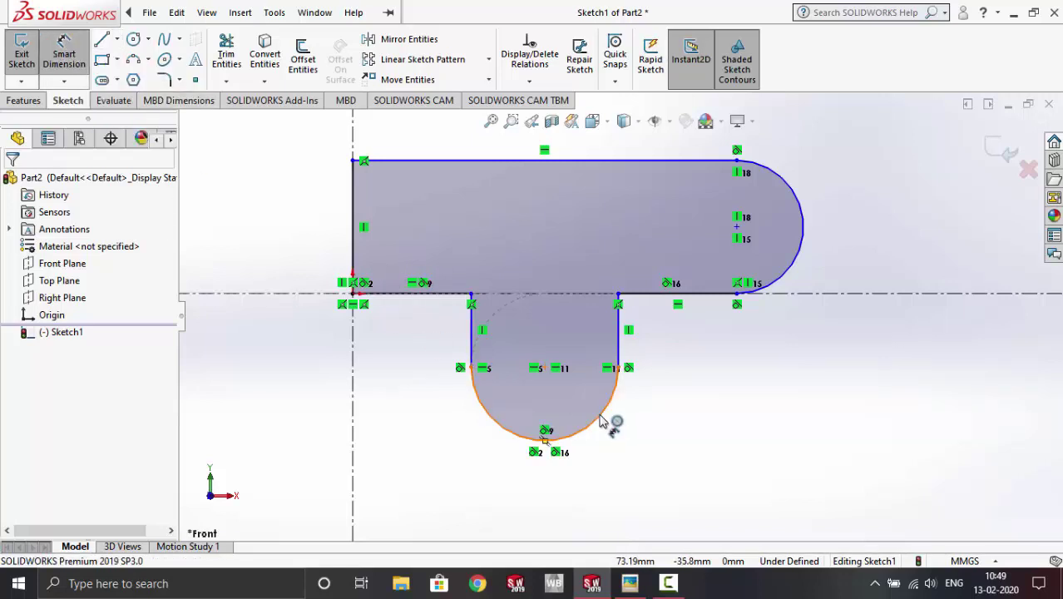
{"action": "left_click", "coordinate": [601, 417]}
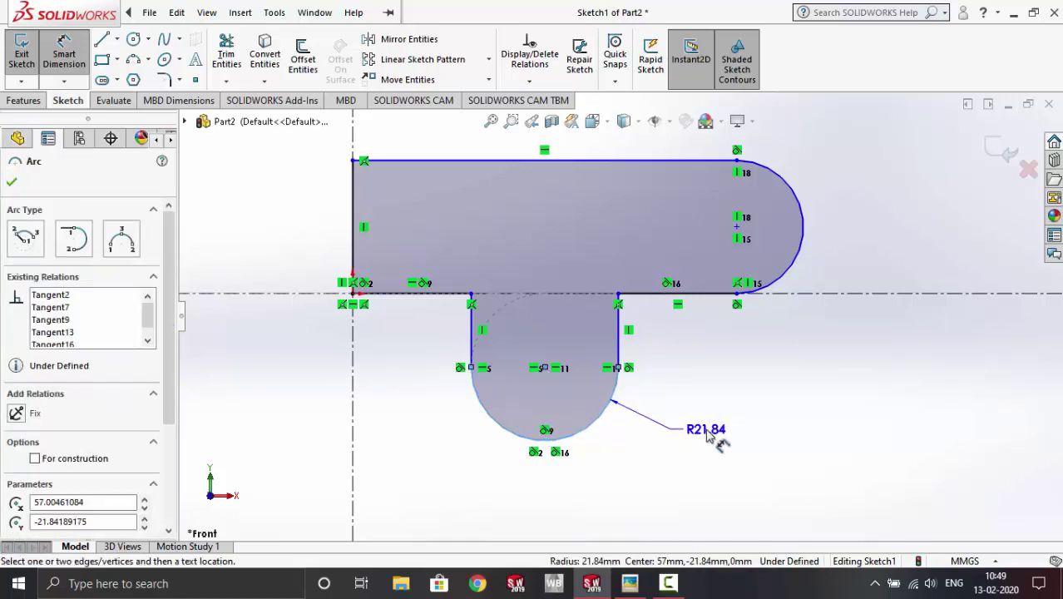
{"action": "left_click", "coordinate": [707, 436]}
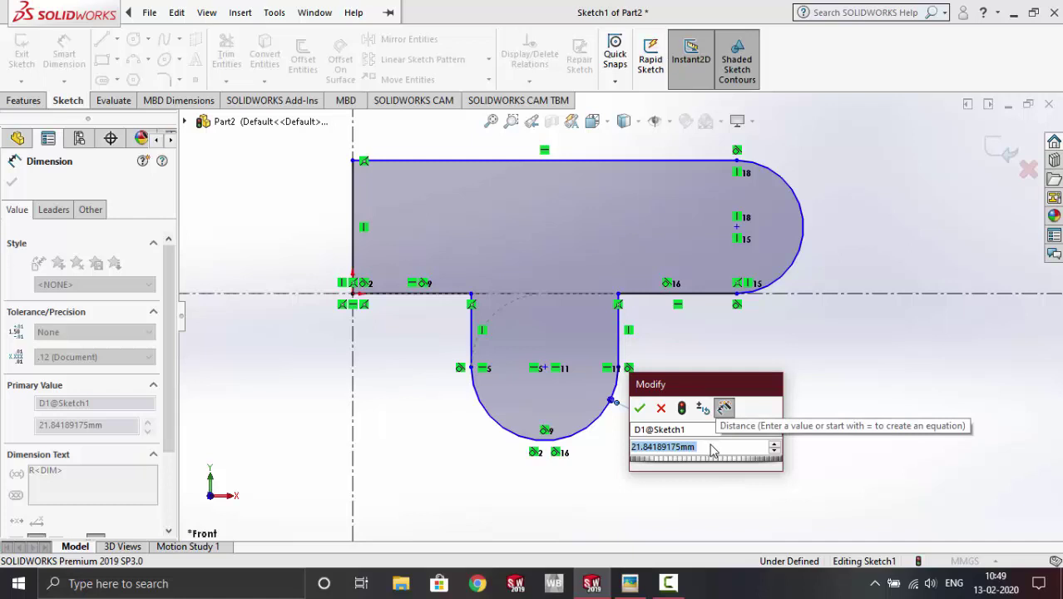
{"action": "type", "text": "32"}
{"action": "key", "text": "Return"}
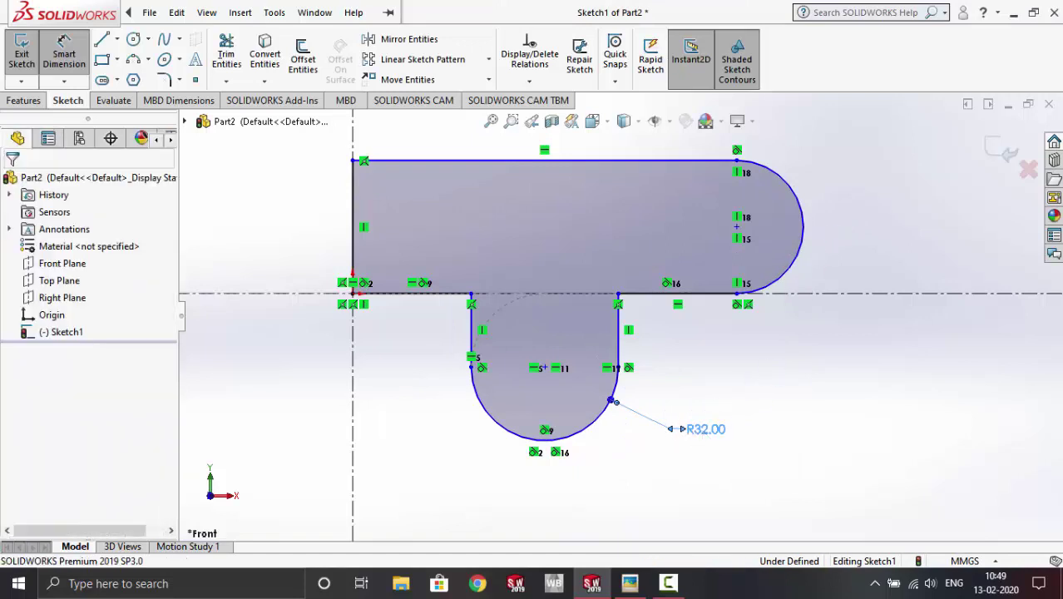
{"action": "double_click", "coordinate": [703, 429]}
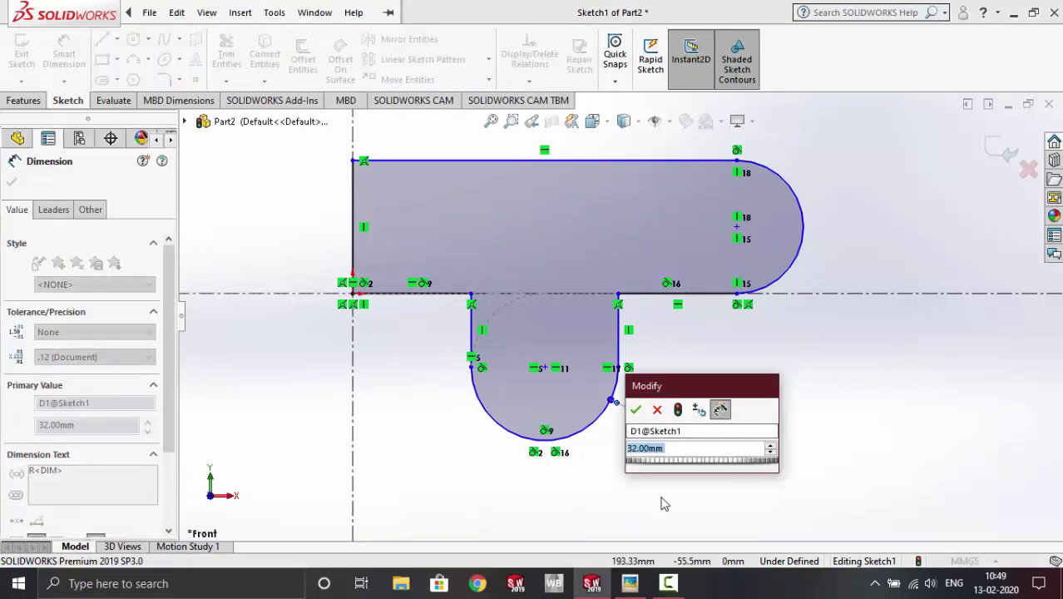
{"action": "type", "text": "16"}
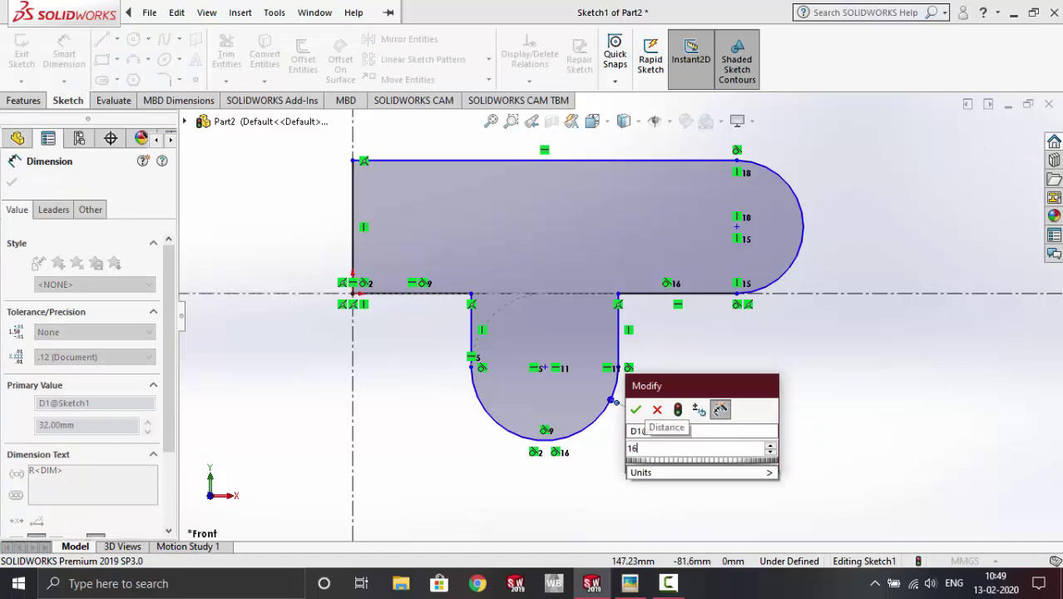
{"action": "key", "text": "Return"}
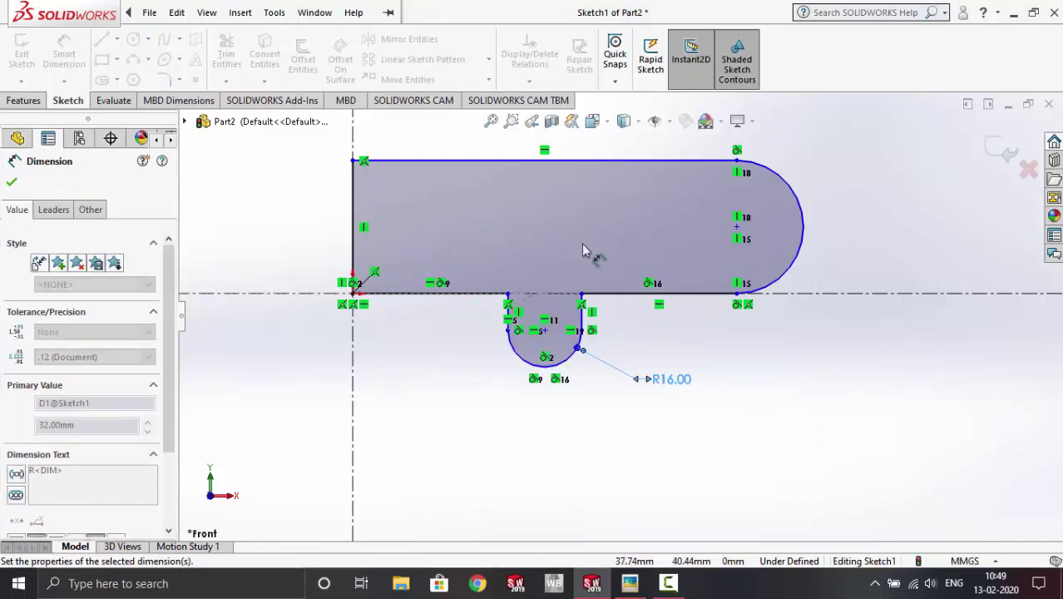
Step: Dimension the right end arc to a radius of 20
{"action": "scroll", "coordinate": [723, 237], "scroll_direction": "down", "scroll_amount": 1}
{"action": "left_click", "coordinate": [825, 239]}
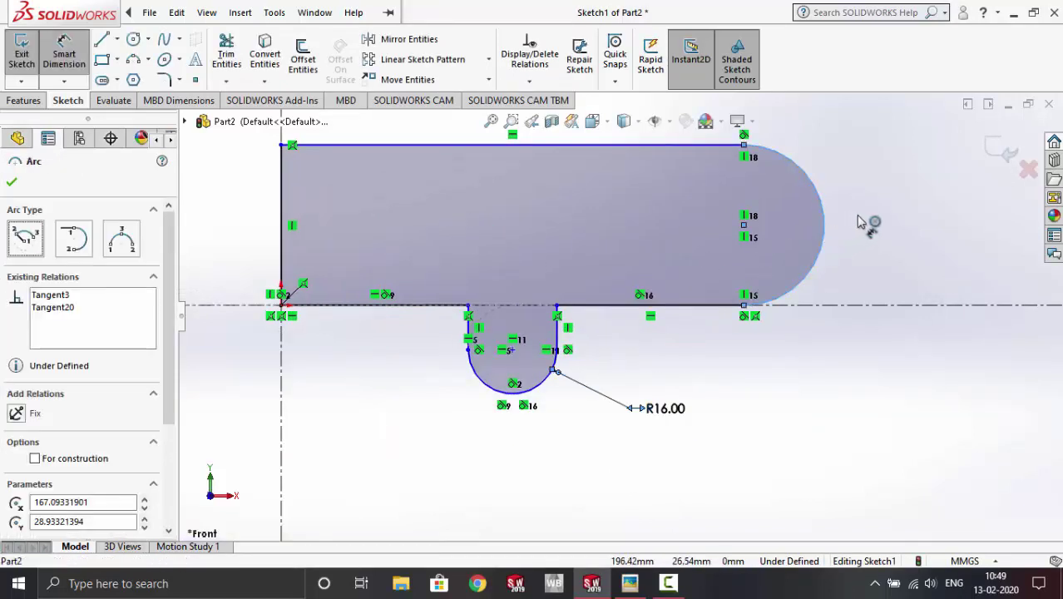
{"action": "left_click", "coordinate": [868, 208]}
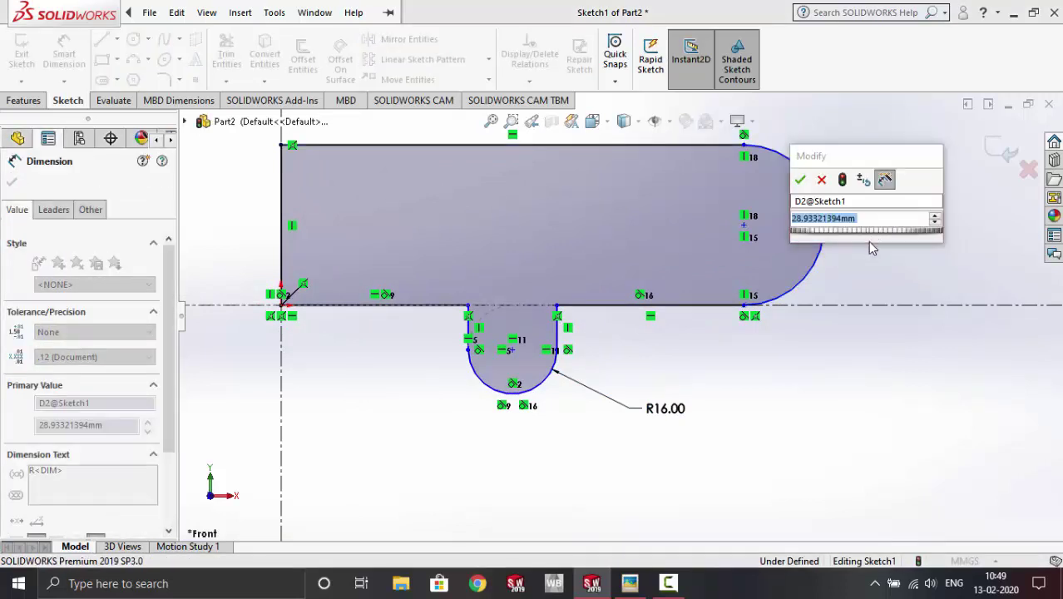
{"action": "type", "text": "28"}
{"action": "key", "text": "Escape"}
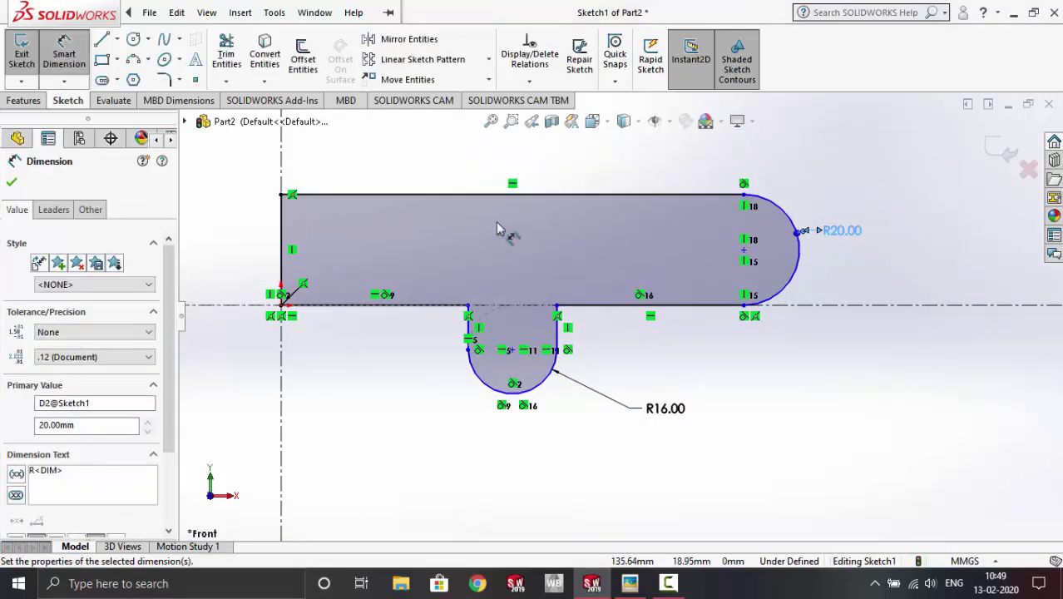
{"action": "left_click", "coordinate": [9, 185]}
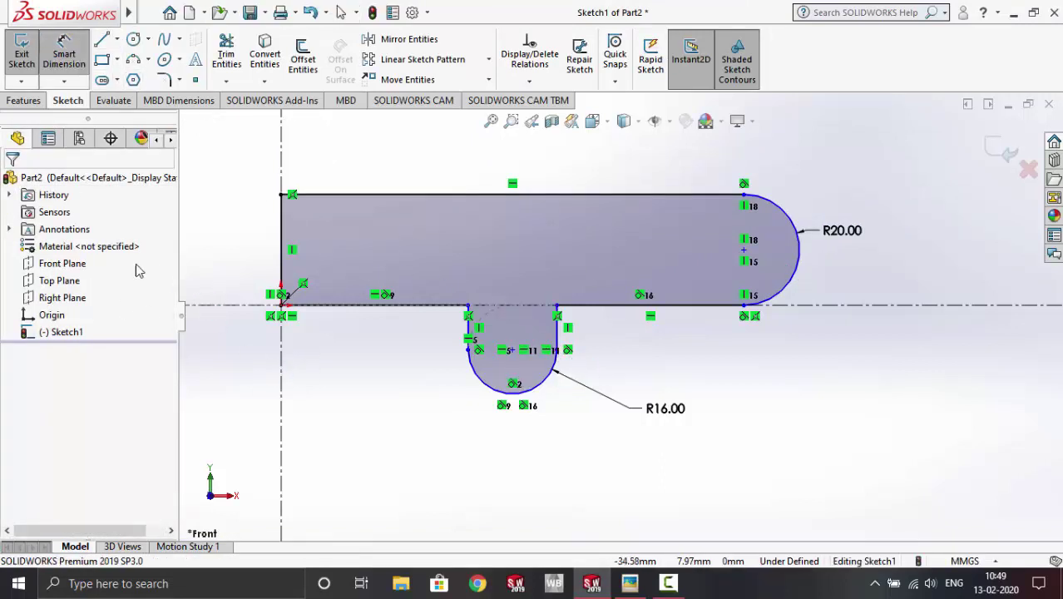
Step: Place the lower arc centre 64 horizontally from the origin
{"action": "left_click", "coordinate": [281, 304]}
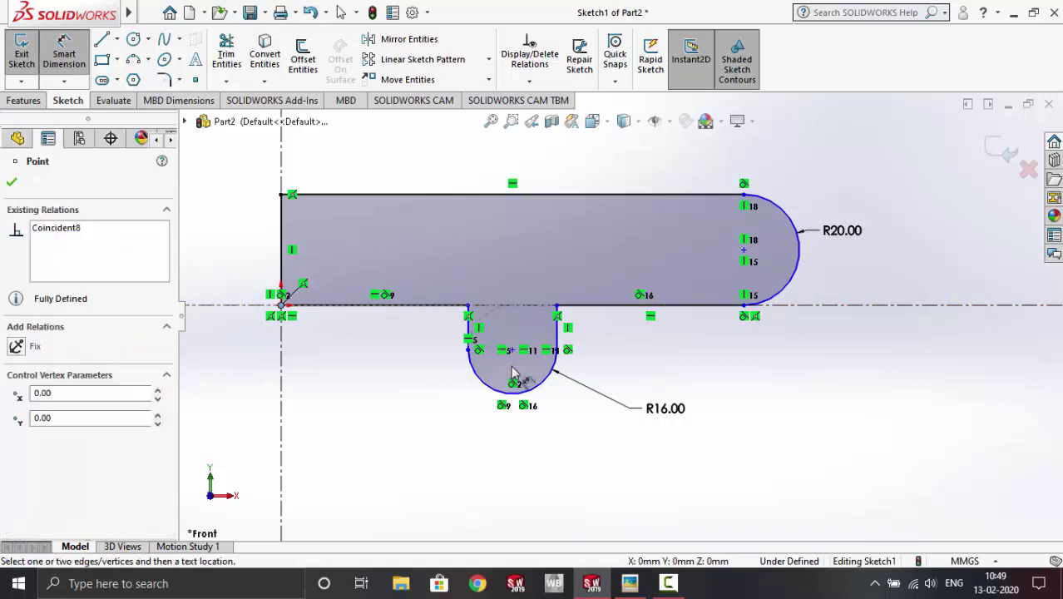
{"action": "left_click", "coordinate": [512, 350]}
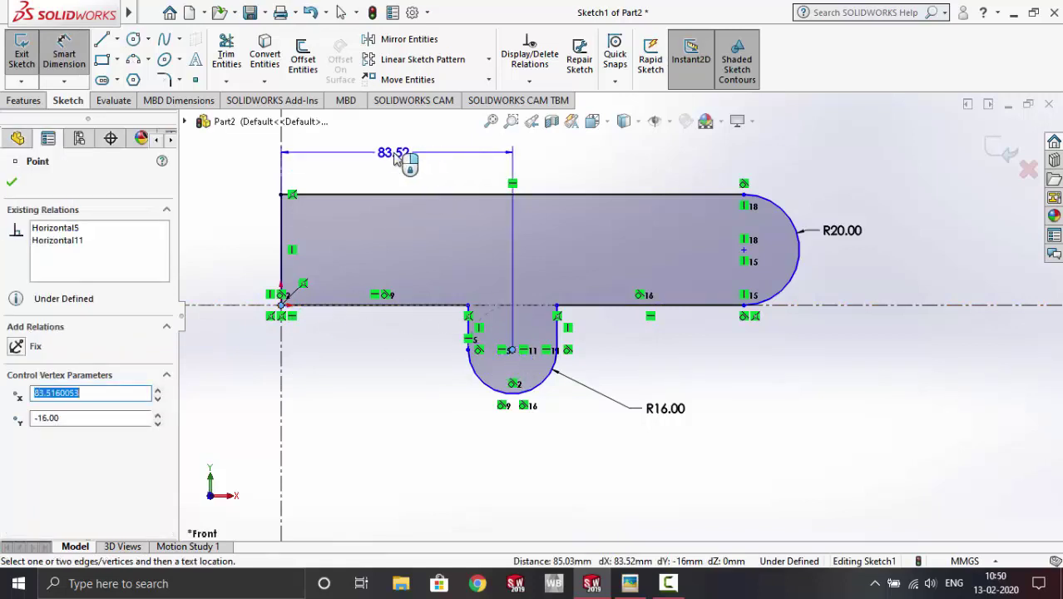
{"action": "left_click", "coordinate": [395, 158]}
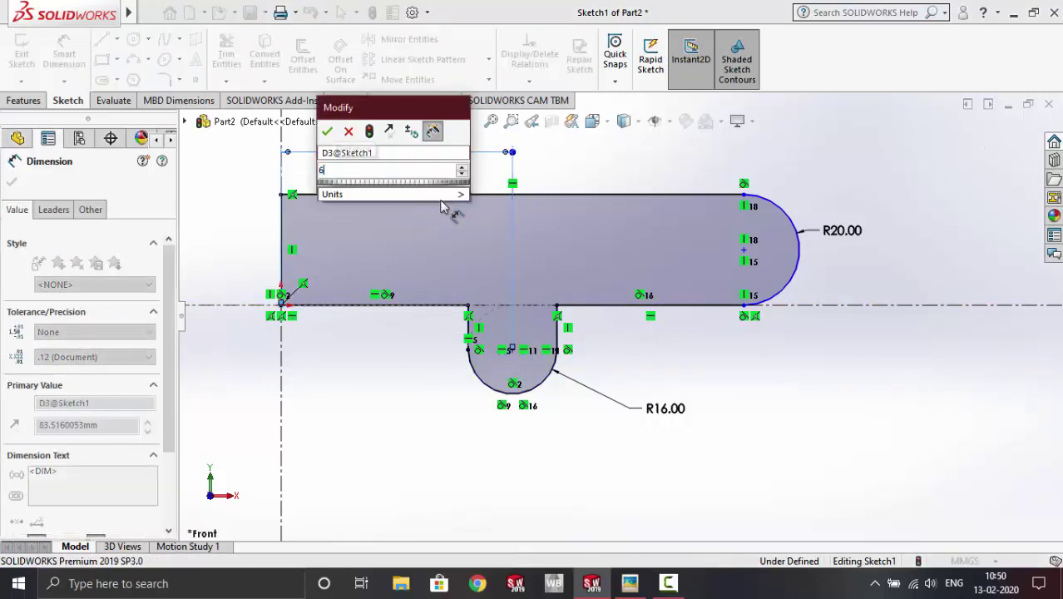
{"action": "type", "text": "64"}
{"action": "key", "text": "Return"}
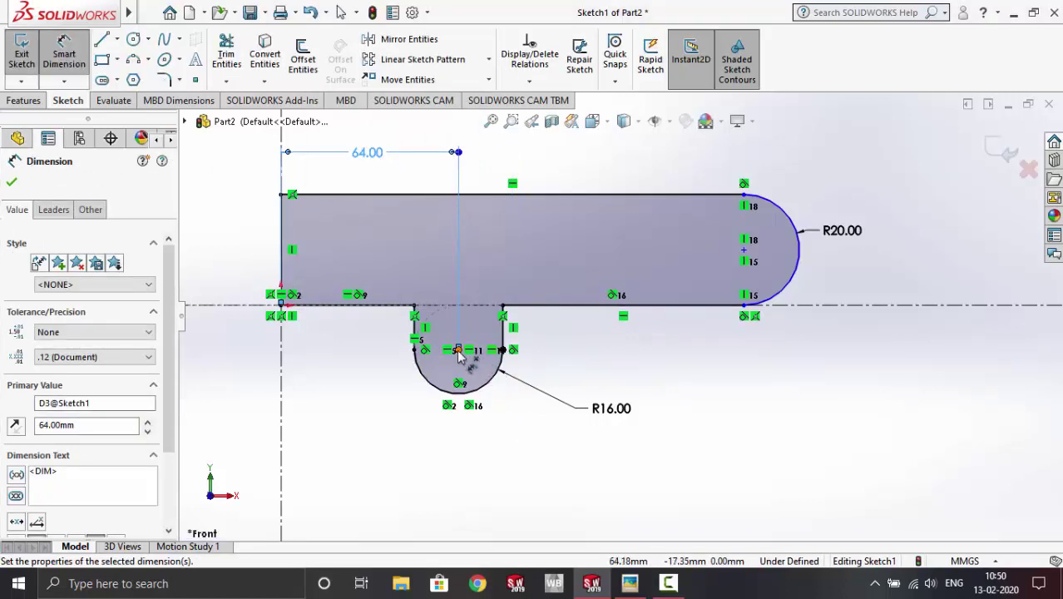
Step: Set the right arc centre 44 beyond the lower arc centre
{"action": "left_click", "coordinate": [457, 350]}
{"action": "left_click", "coordinate": [743, 251]}
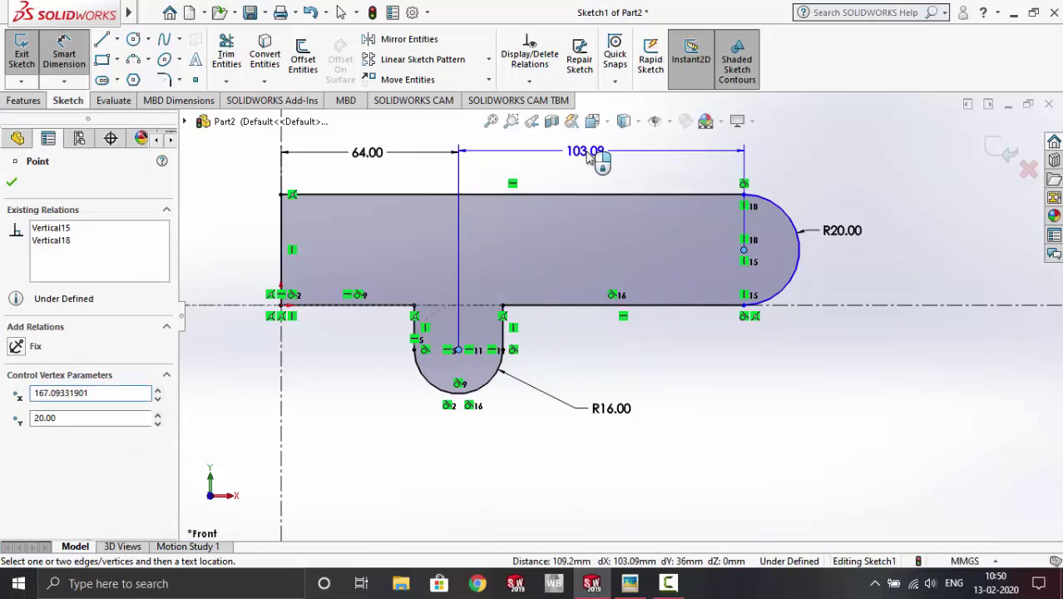
{"action": "left_click", "coordinate": [588, 158]}
{"action": "type", "text": "44"}
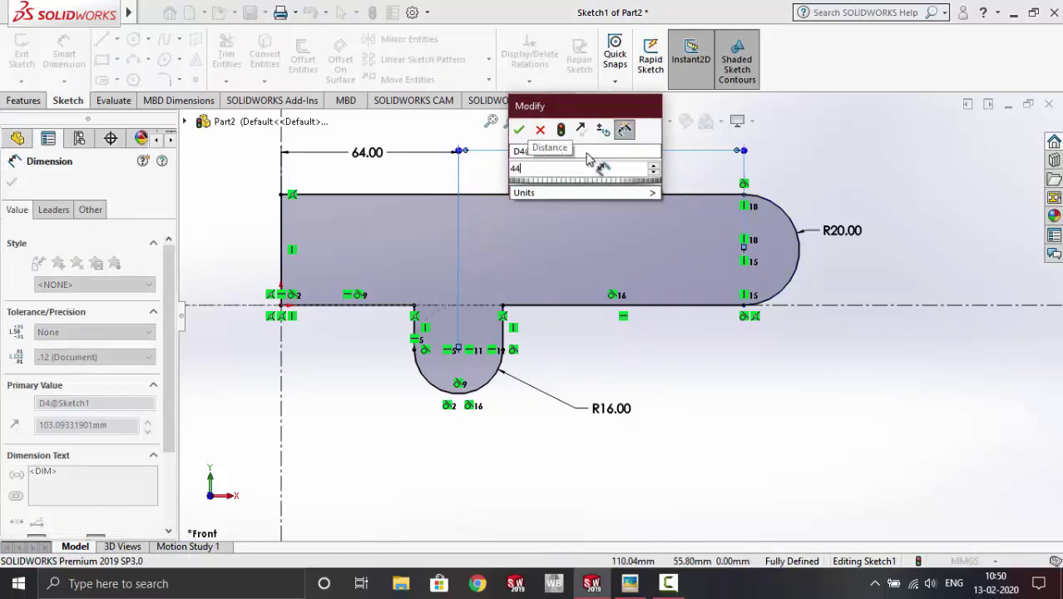
{"action": "key", "text": "Return"}
{"action": "key", "text": "Escape"}
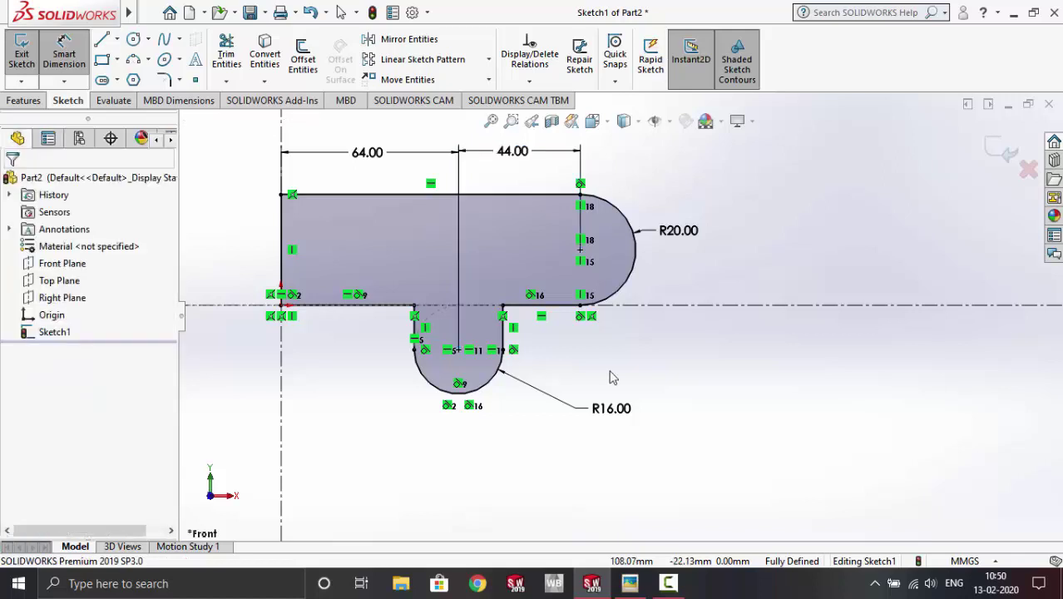
{"action": "scroll", "coordinate": [493, 349], "scroll_direction": "down", "scroll_amount": 3}
{"action": "scroll", "coordinate": [617, 337], "scroll_direction": "up", "scroll_amount": 3}
{"action": "scroll", "coordinate": [612, 293], "scroll_direction": "up", "scroll_amount": 2}
{"action": "scroll", "coordinate": [533, 292], "scroll_direction": "down", "scroll_amount": 2}
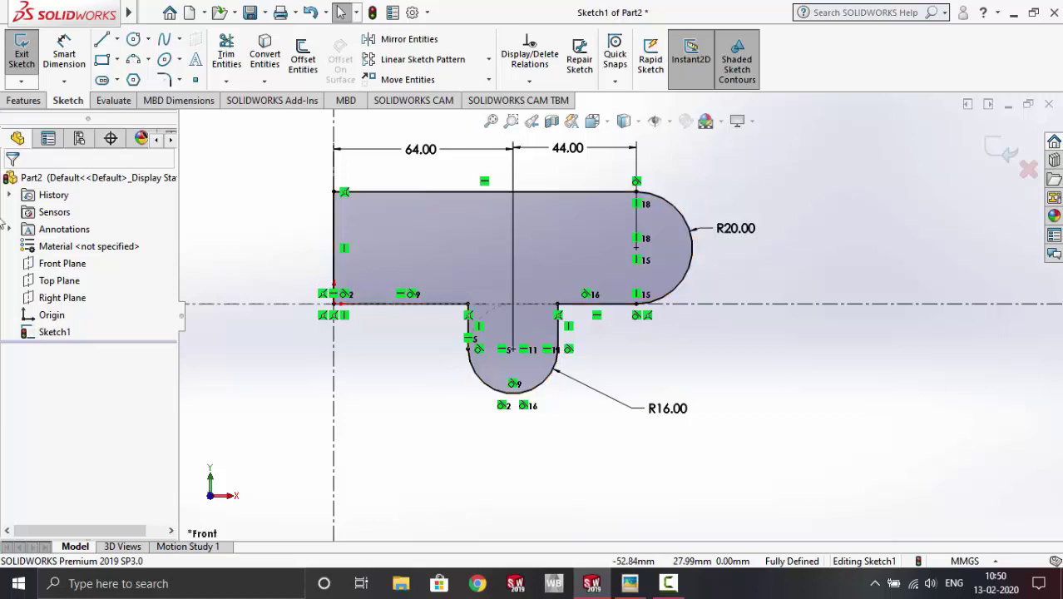
Step: Draw hole circles concentric with the lower arc and the right end arc
{"action": "left_click", "coordinate": [133, 40]}
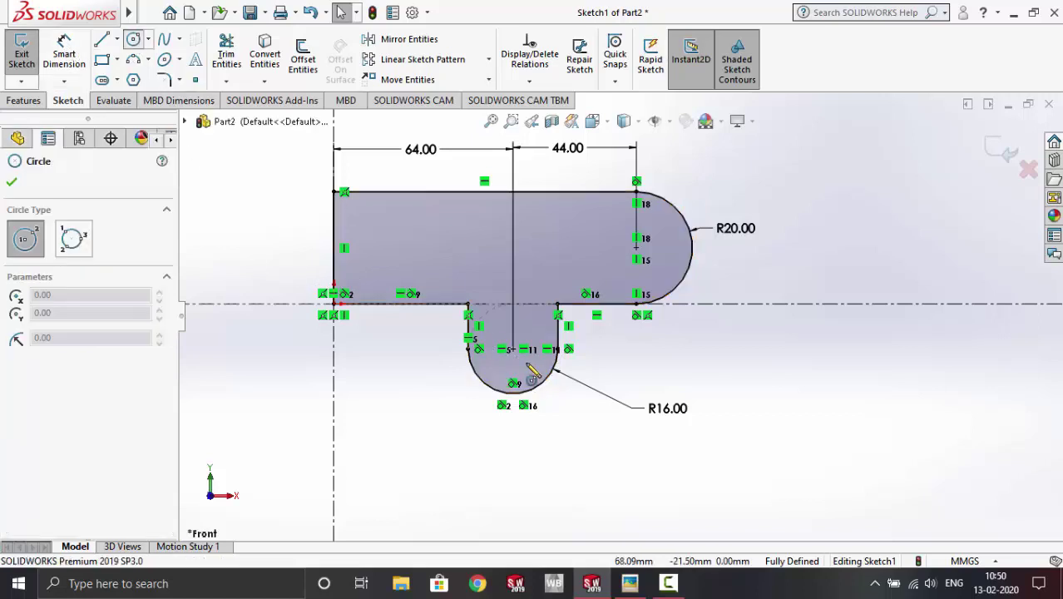
{"action": "left_click", "coordinate": [513, 348]}
{"action": "left_click", "coordinate": [524, 329]}
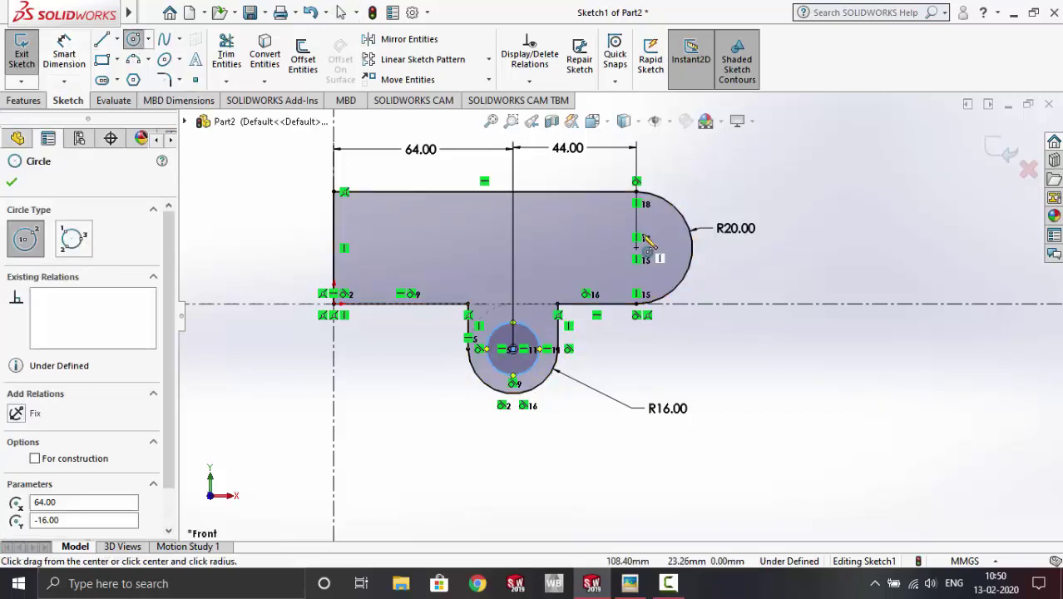
{"action": "left_click", "coordinate": [636, 247]}
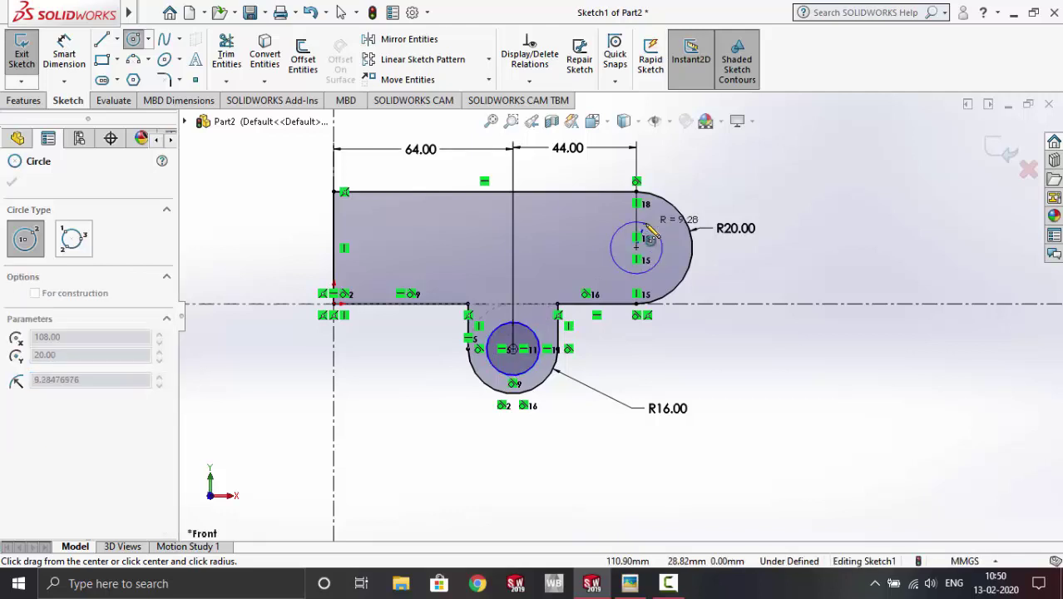
{"action": "left_click", "coordinate": [657, 226]}
Step: Dimension the lower hole to Ø16 and the right hole to Ø25
{"action": "left_click", "coordinate": [64, 52]}
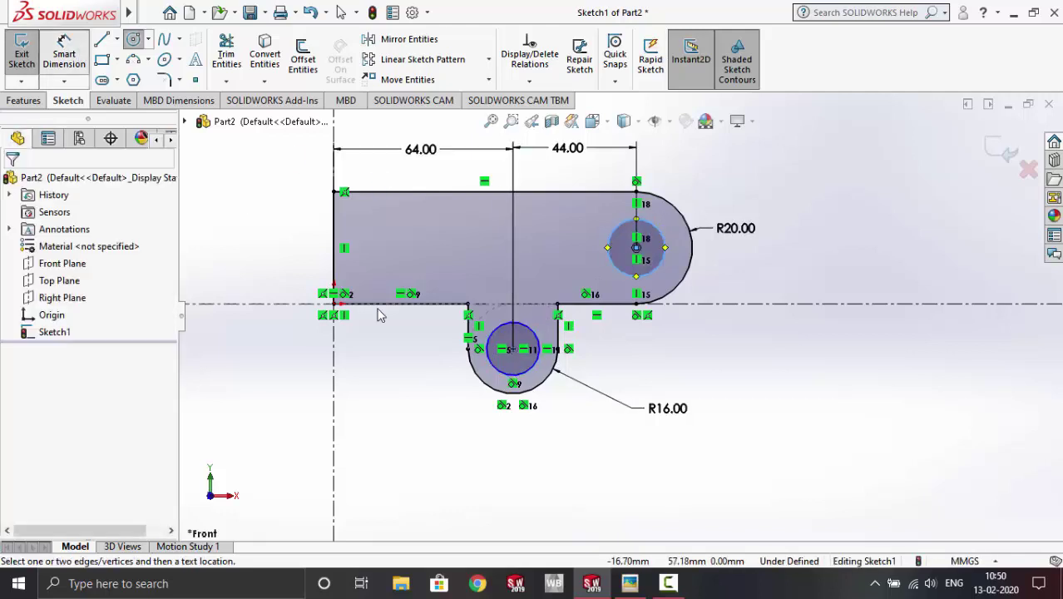
{"action": "left_click", "coordinate": [503, 376]}
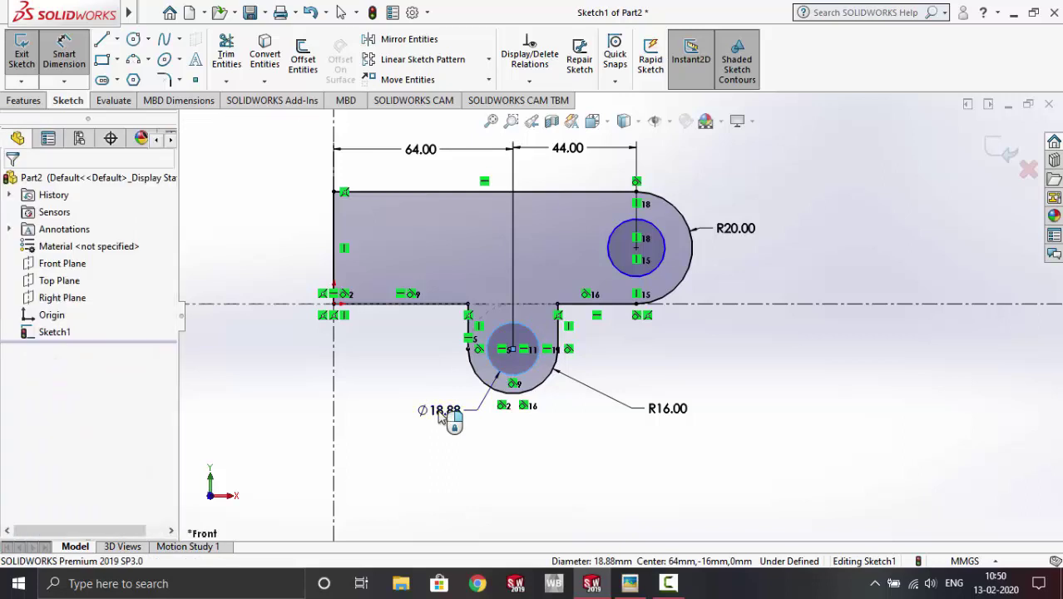
{"action": "left_click", "coordinate": [438, 414]}
{"action": "type", "text": "16"}
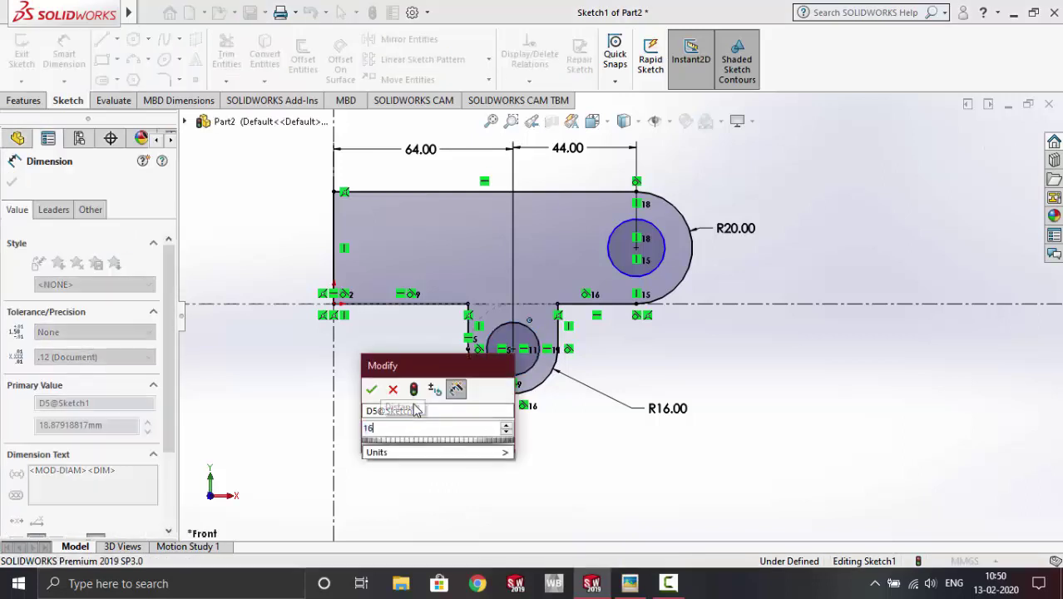
{"action": "key", "text": "Return"}
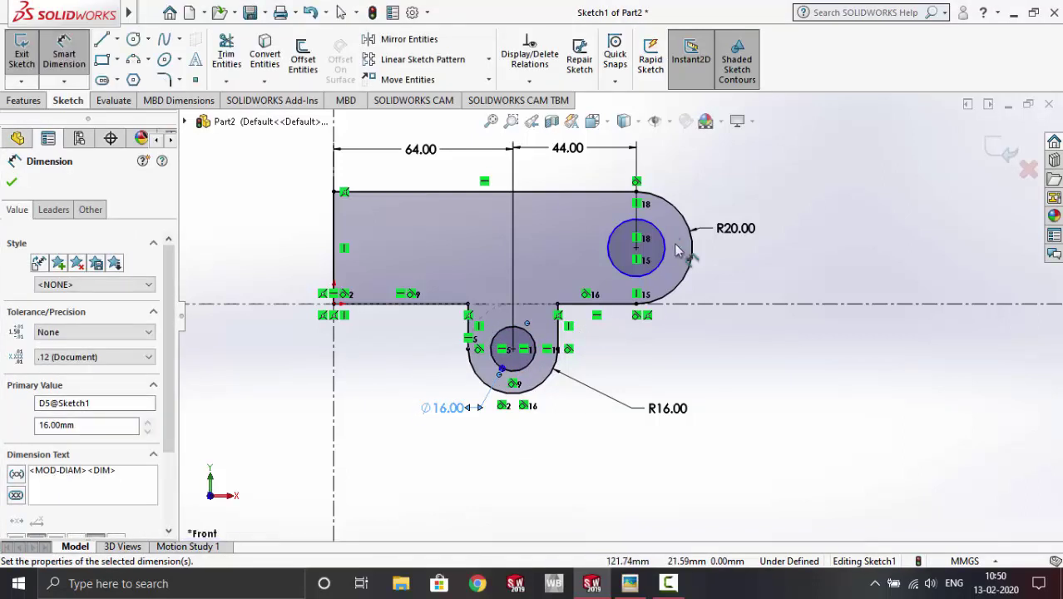
{"action": "left_click", "coordinate": [663, 254]}
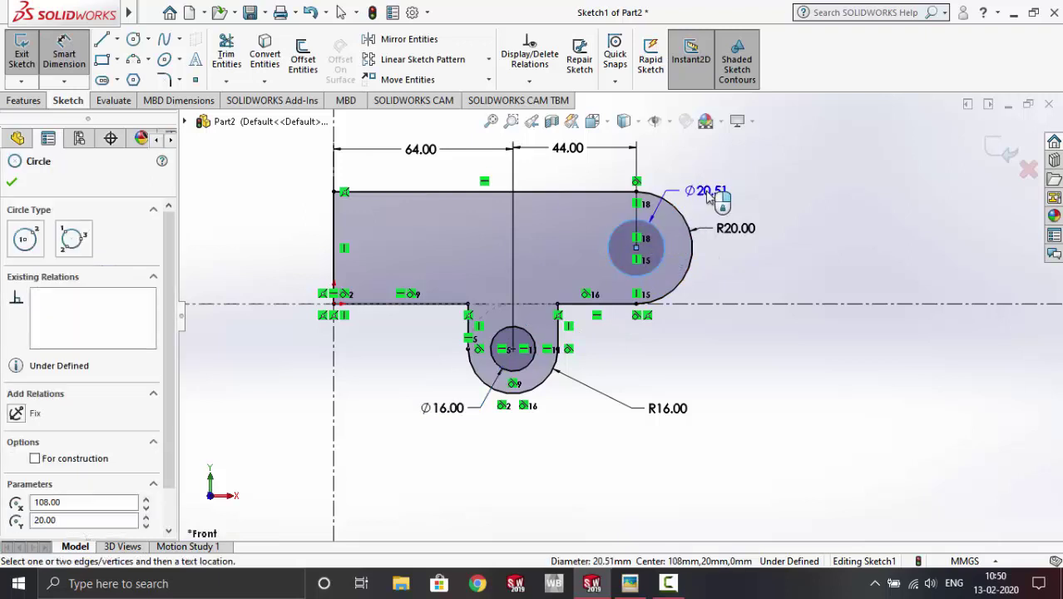
{"action": "left_click", "coordinate": [713, 194]}
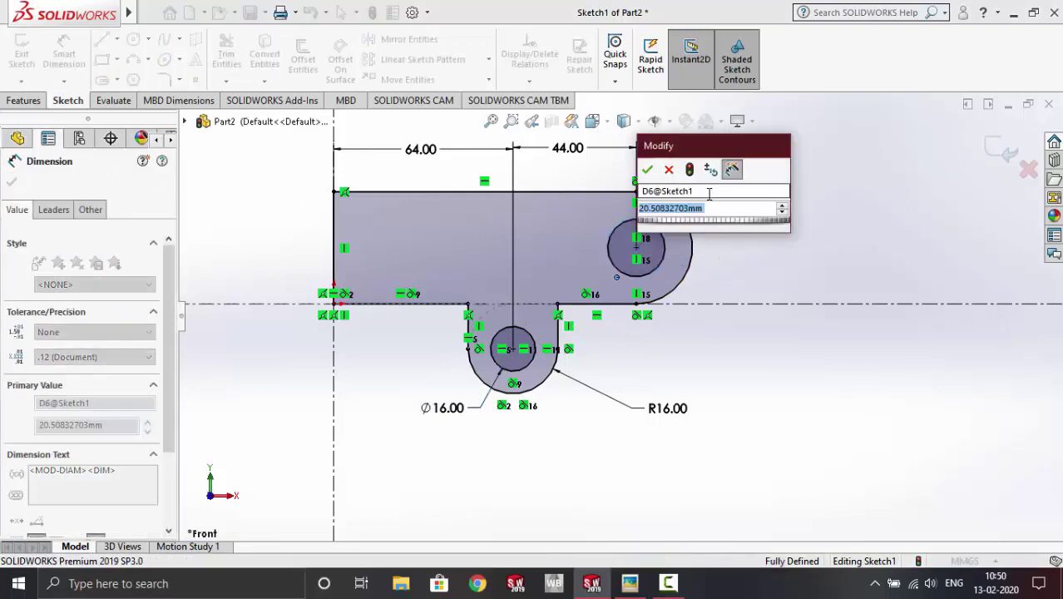
{"action": "type", "text": "25"}
{"action": "key", "text": "Return"}
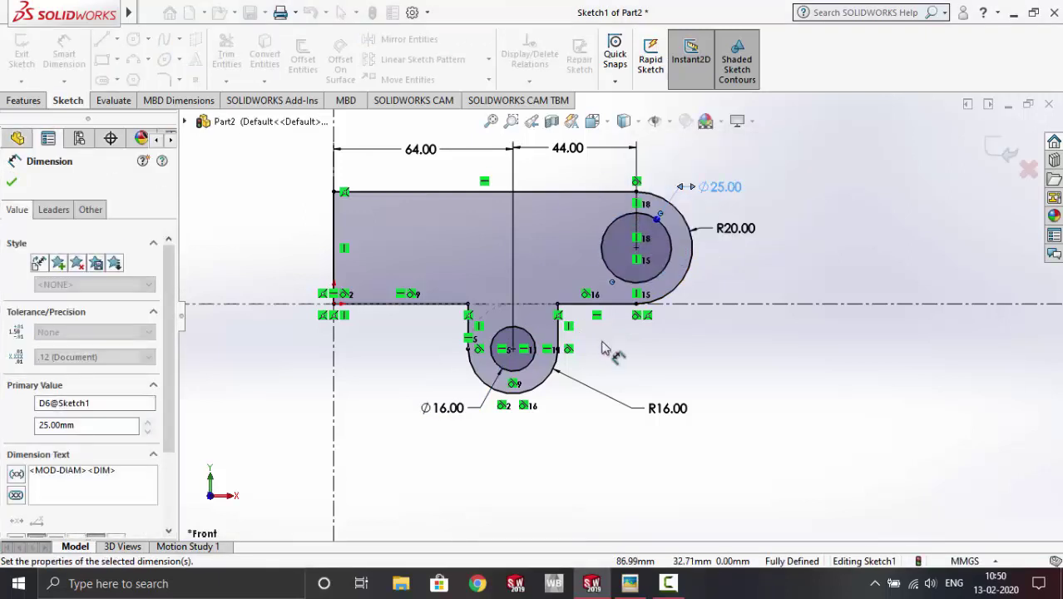
{"action": "left_click", "coordinate": [12, 181]}
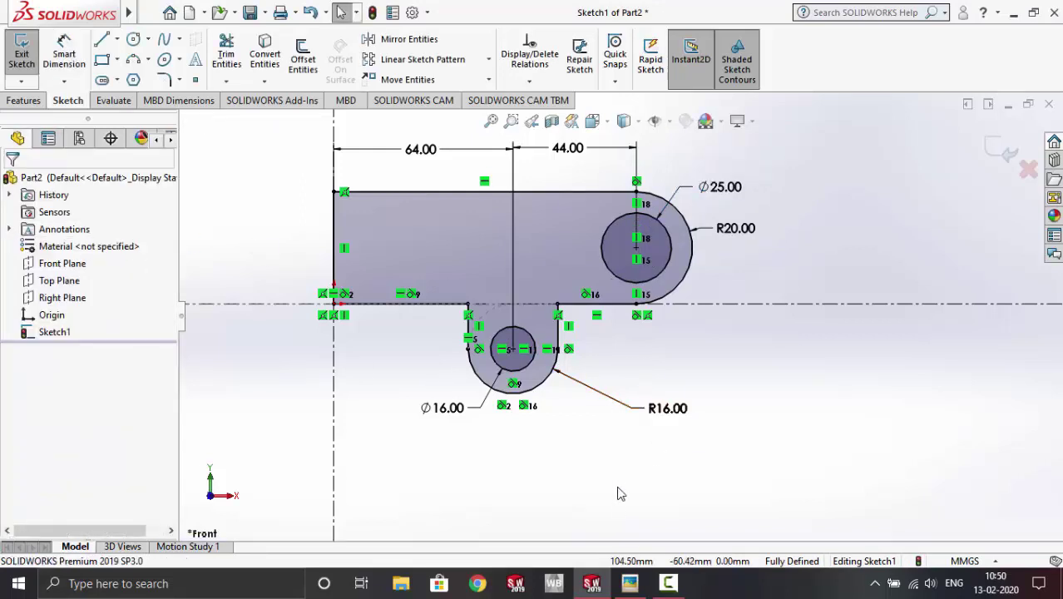
Step: Check the finished sketch against the reference drawing
{"action": "left_click", "coordinate": [631, 586]}
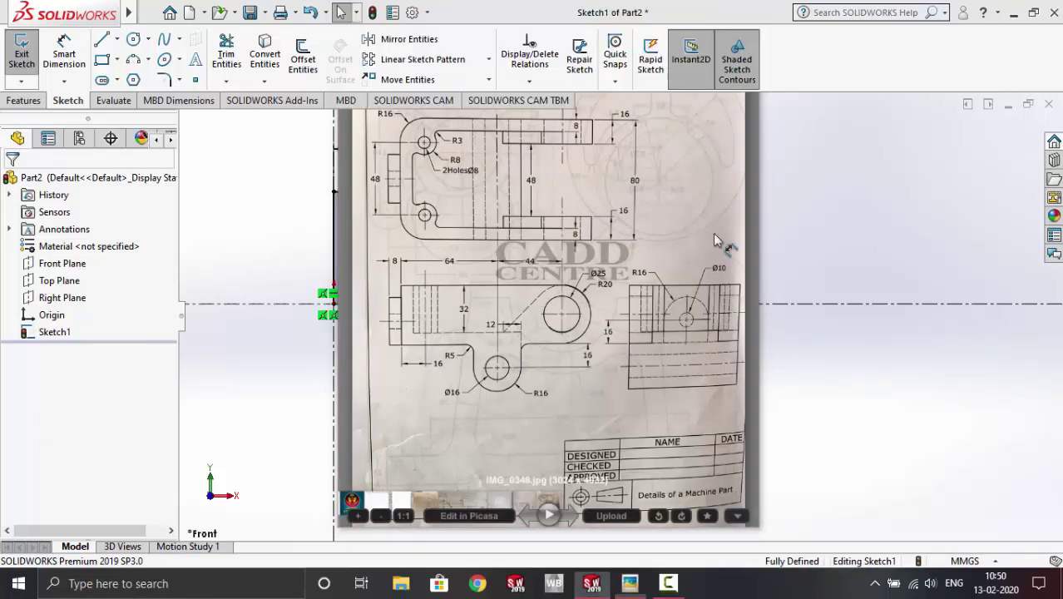
{"action": "left_click", "coordinate": [315, 158]}
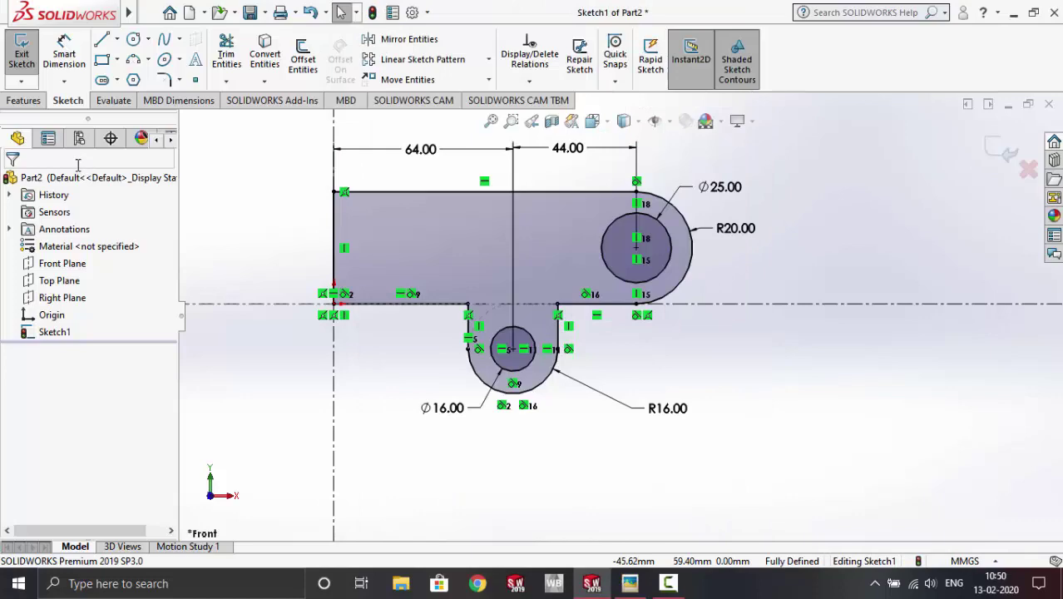
{"action": "left_click", "coordinate": [12, 102]}
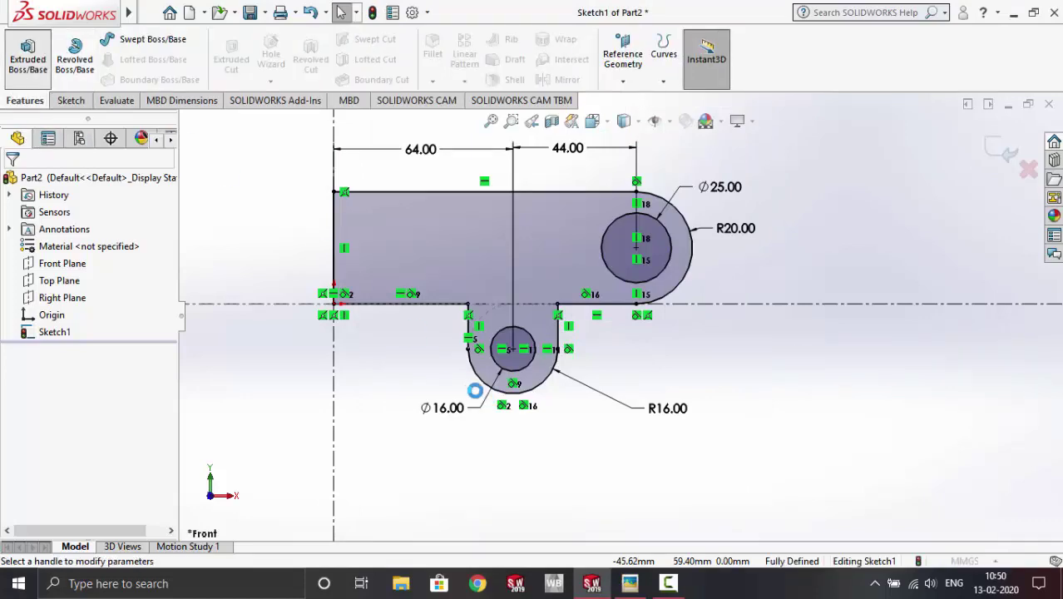
Step: Extrude the sketch mid-plane to 80 mm depth, then orbit and compare with the drawing
{"action": "key", "text": "e"}
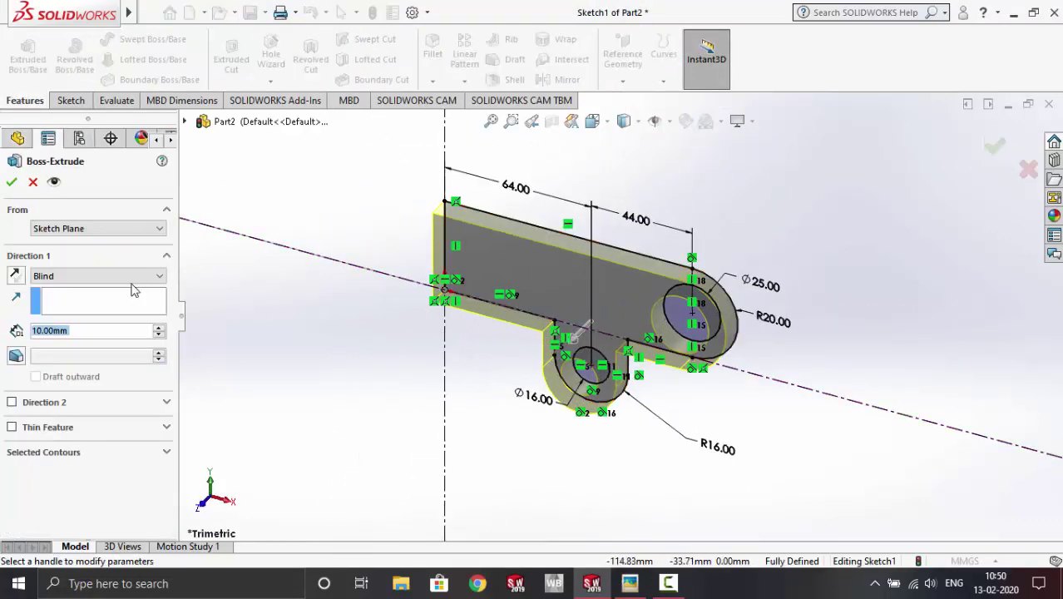
{"action": "left_click", "coordinate": [136, 278]}
{"action": "left_click", "coordinate": [107, 341]}
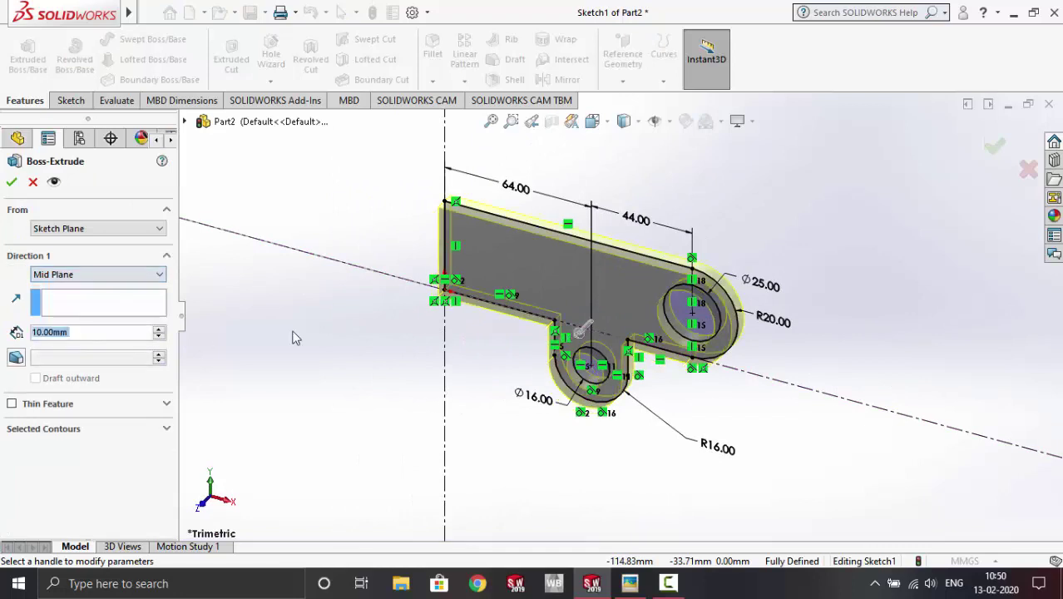
{"action": "left_click", "coordinate": [629, 583]}
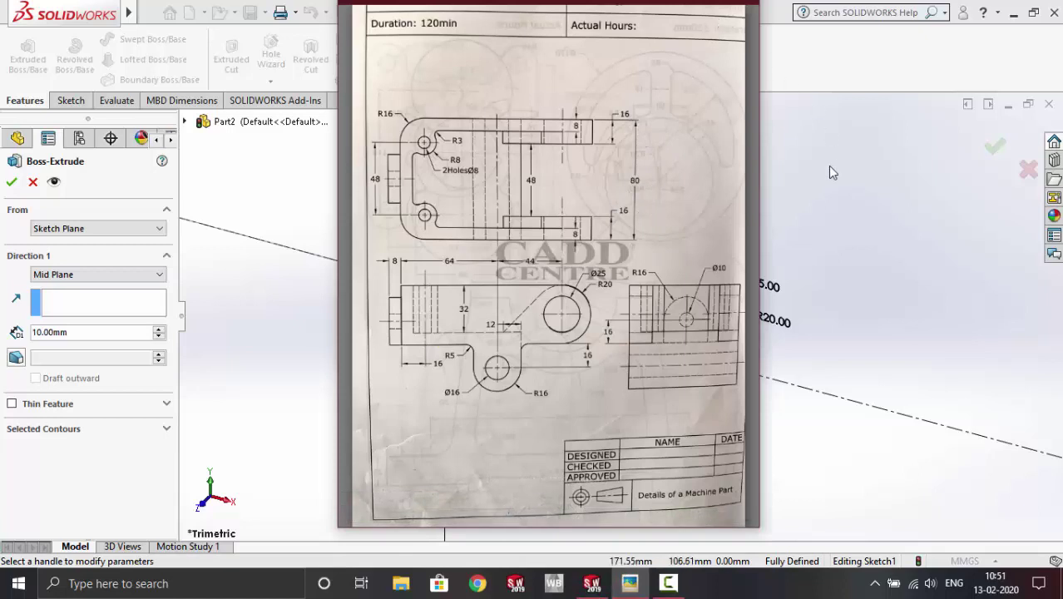
{"action": "left_click", "coordinate": [74, 334]}
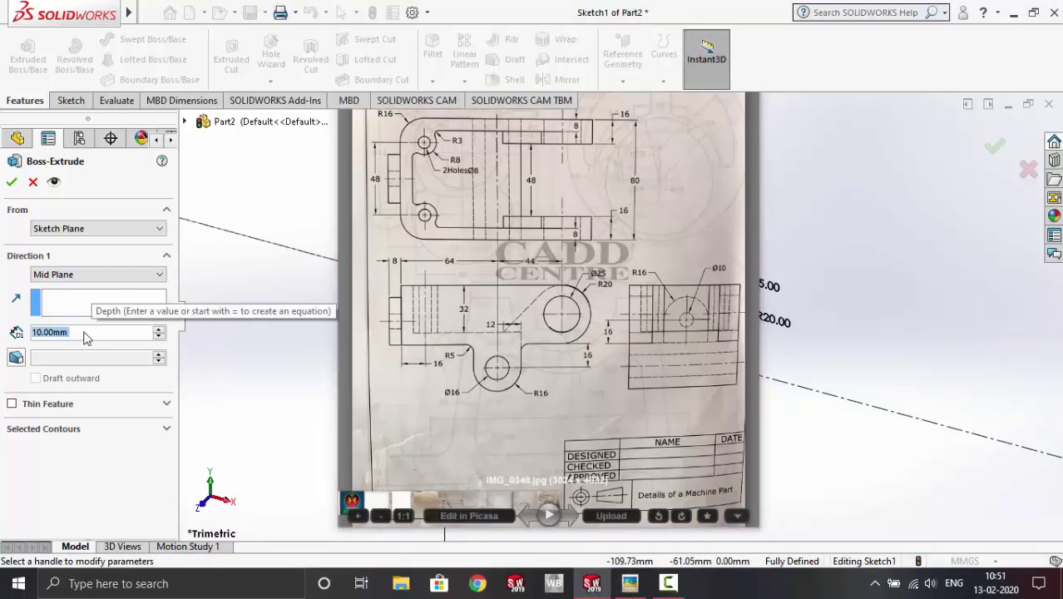
{"action": "type", "text": "80."}
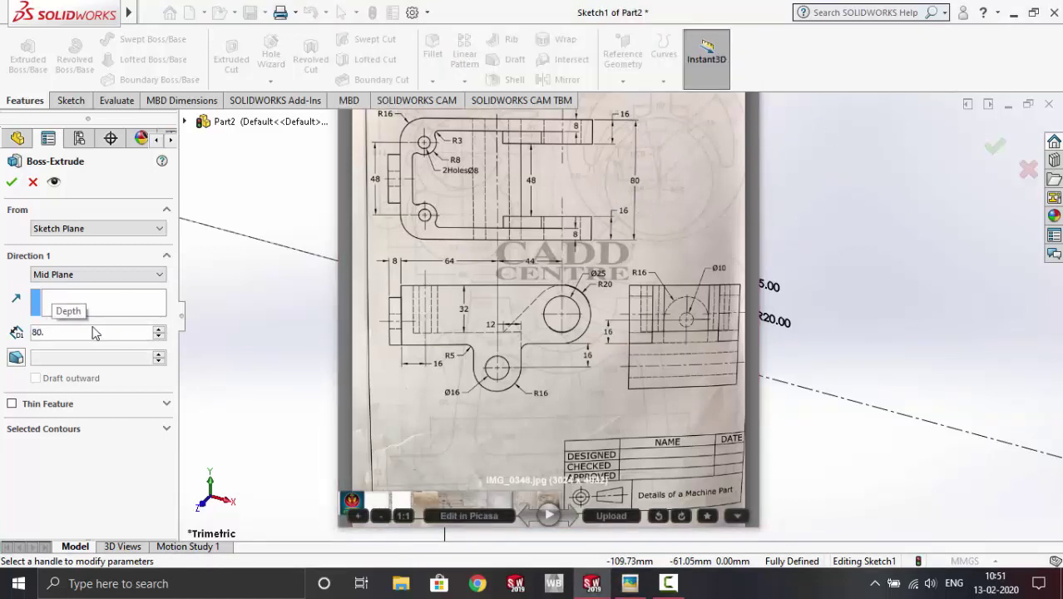
{"action": "key", "text": "Return"}
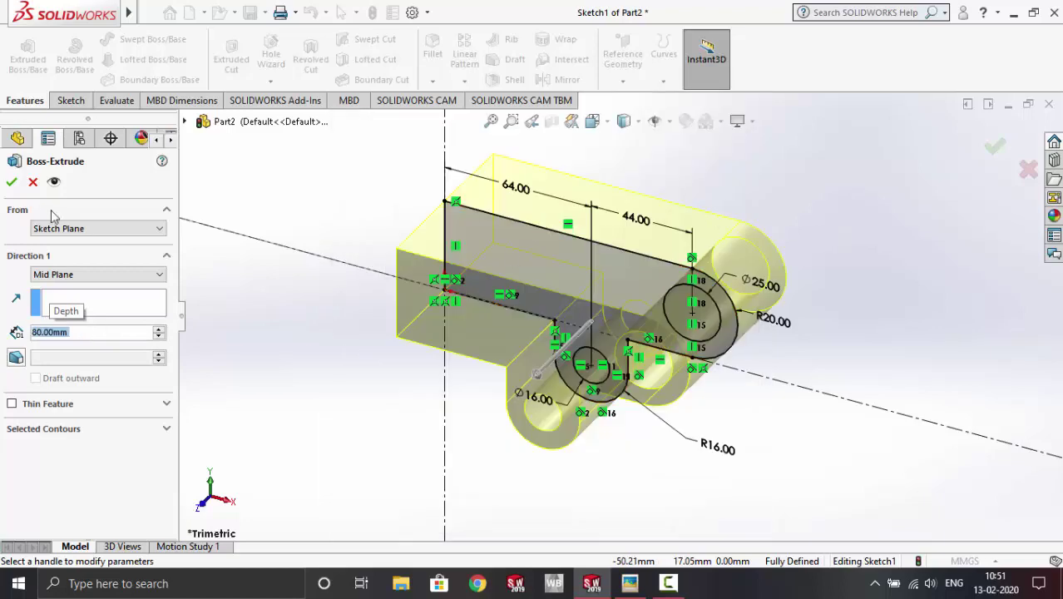
{"action": "left_click", "coordinate": [10, 182]}
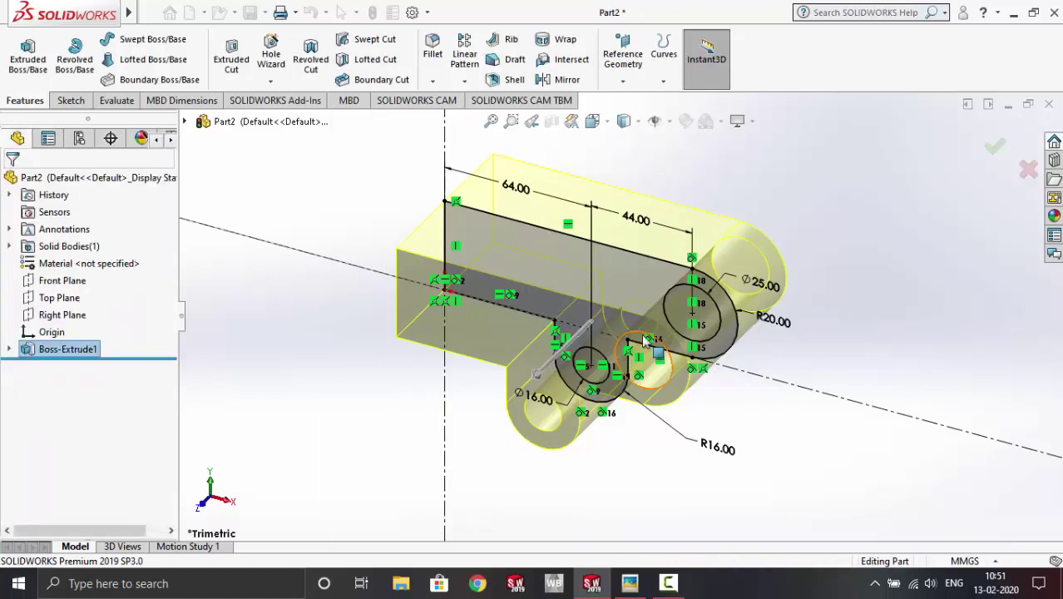
{"action": "middle_click_drag", "start_coordinate": [860, 267], "coordinate": [792, 382]}
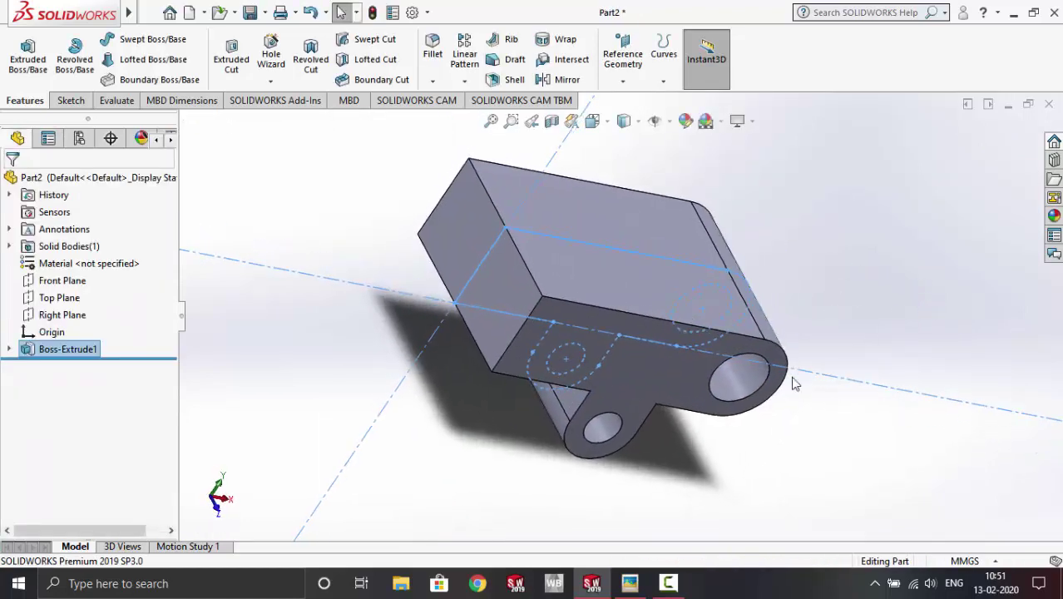
{"action": "left_click", "coordinate": [630, 584]}
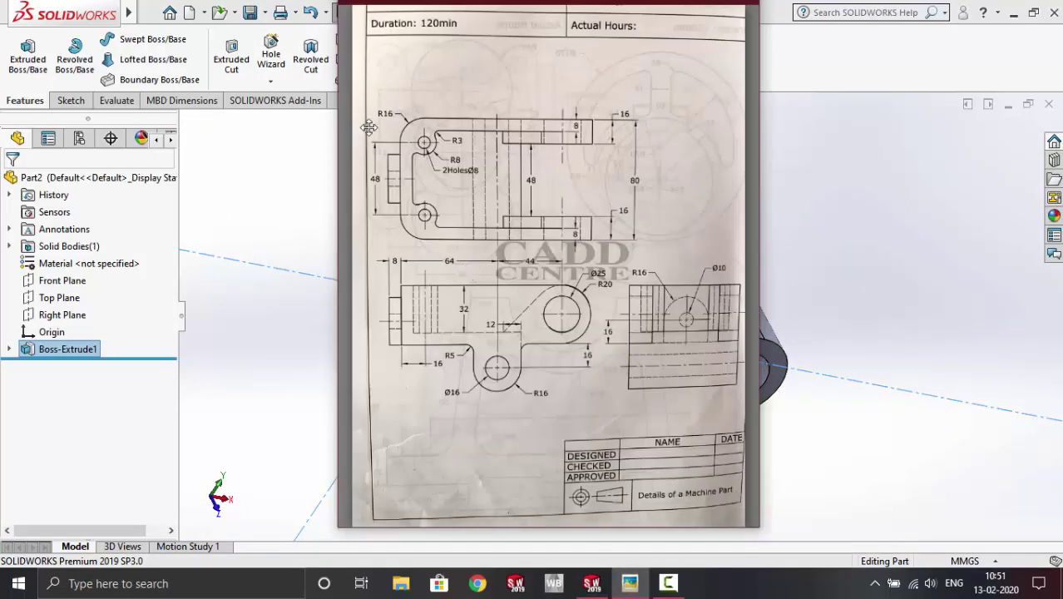
{"action": "left_click", "coordinate": [929, 205]}
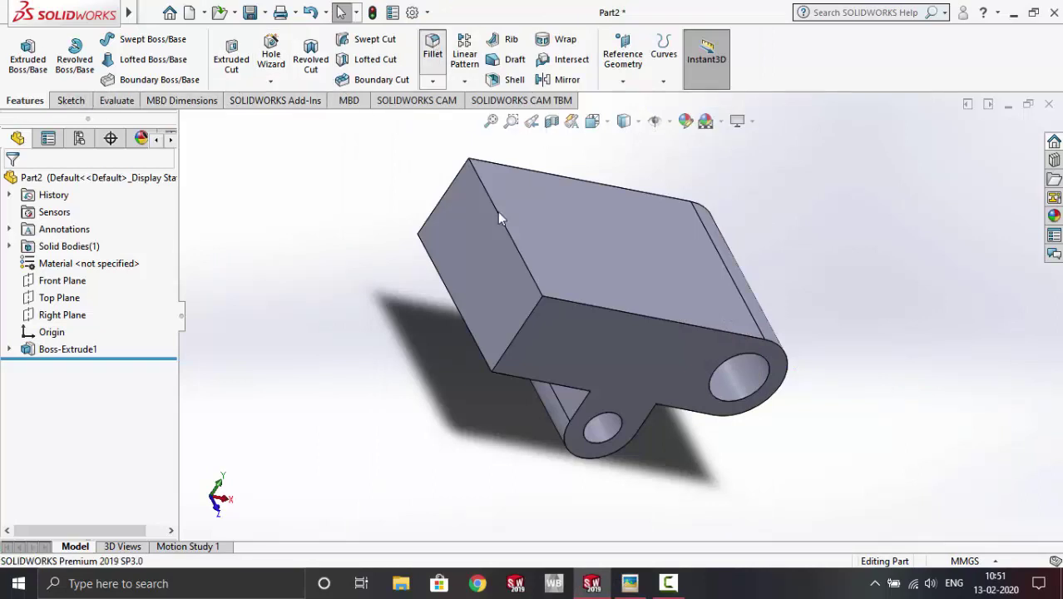
Step: Round the two square-end edges with a 16 mm fillet, then right-click the top face
{"action": "left_click", "coordinate": [443, 193]}
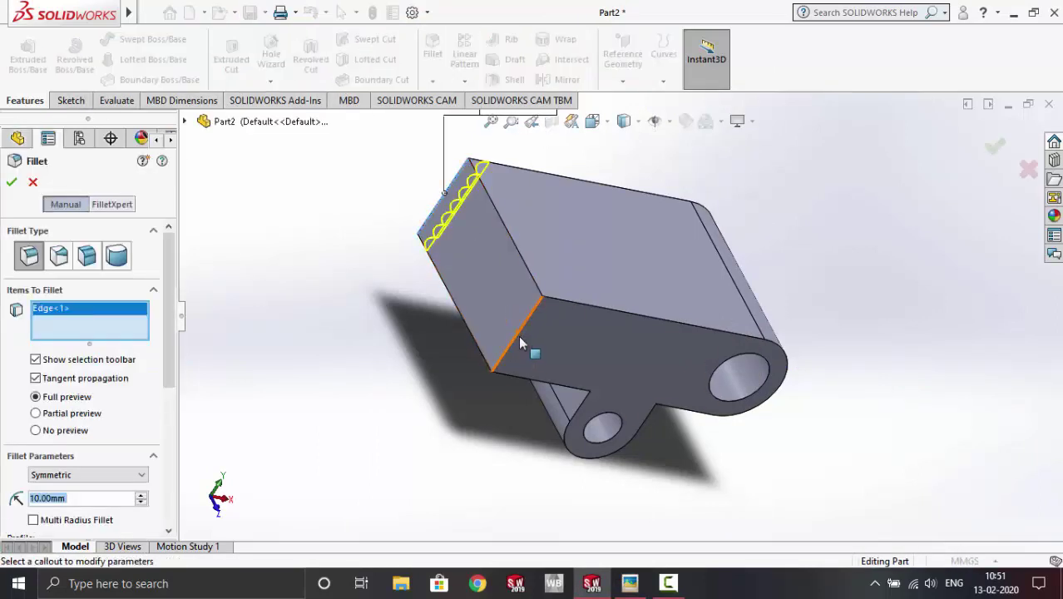
{"action": "left_click", "coordinate": [518, 341]}
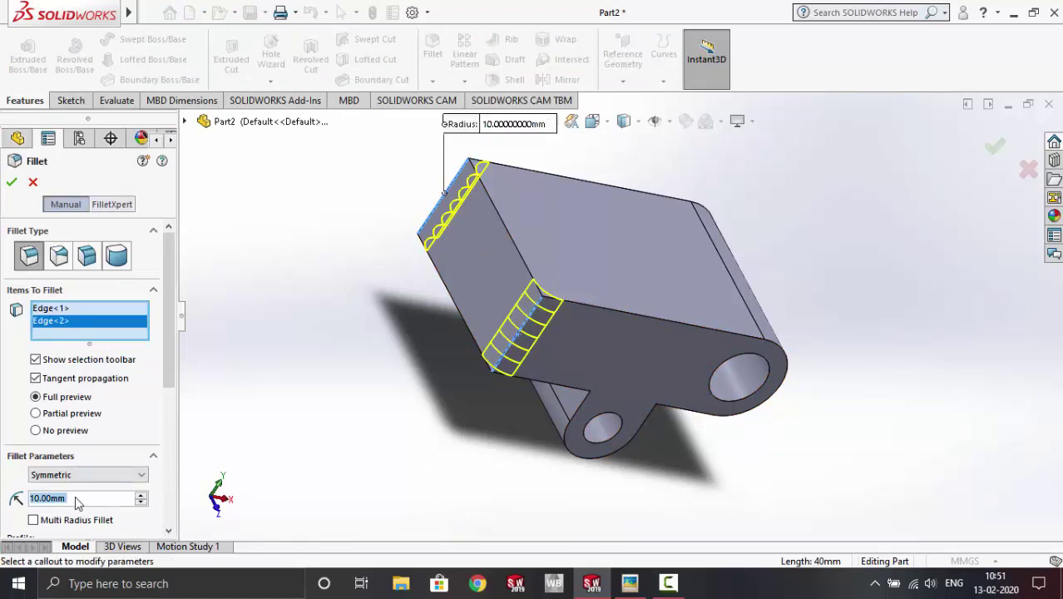
{"action": "type", "text": "16"}
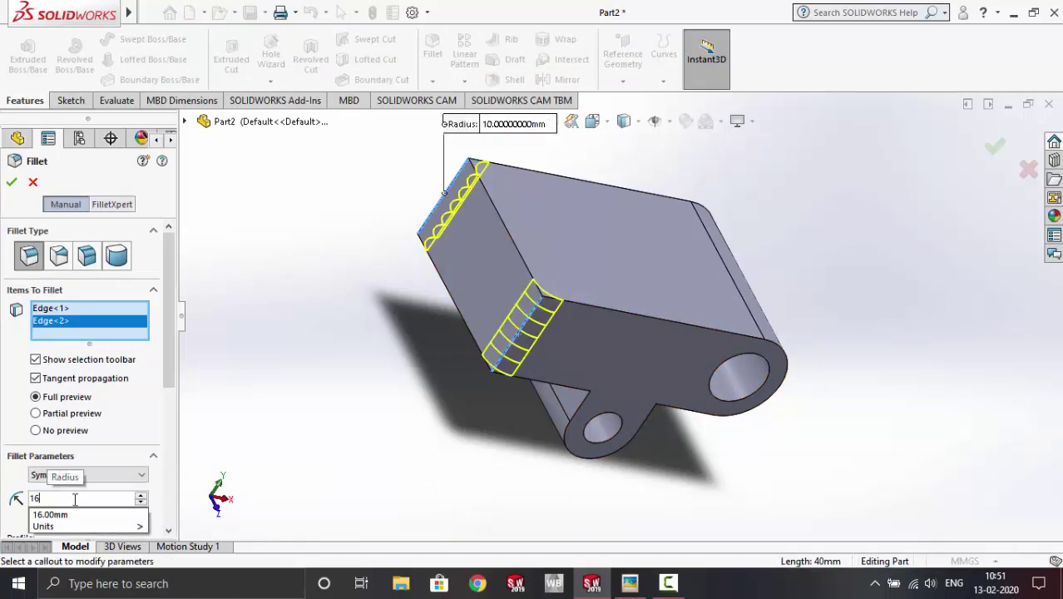
{"action": "key", "text": "Return"}
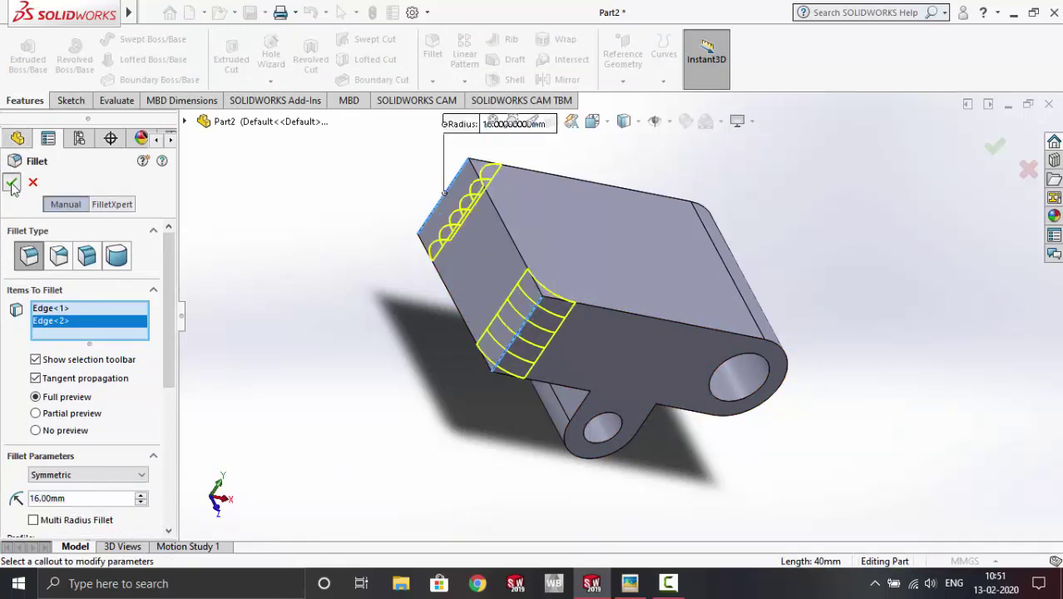
{"action": "left_click", "coordinate": [11, 184]}
{"action": "left_click", "coordinate": [614, 245]}
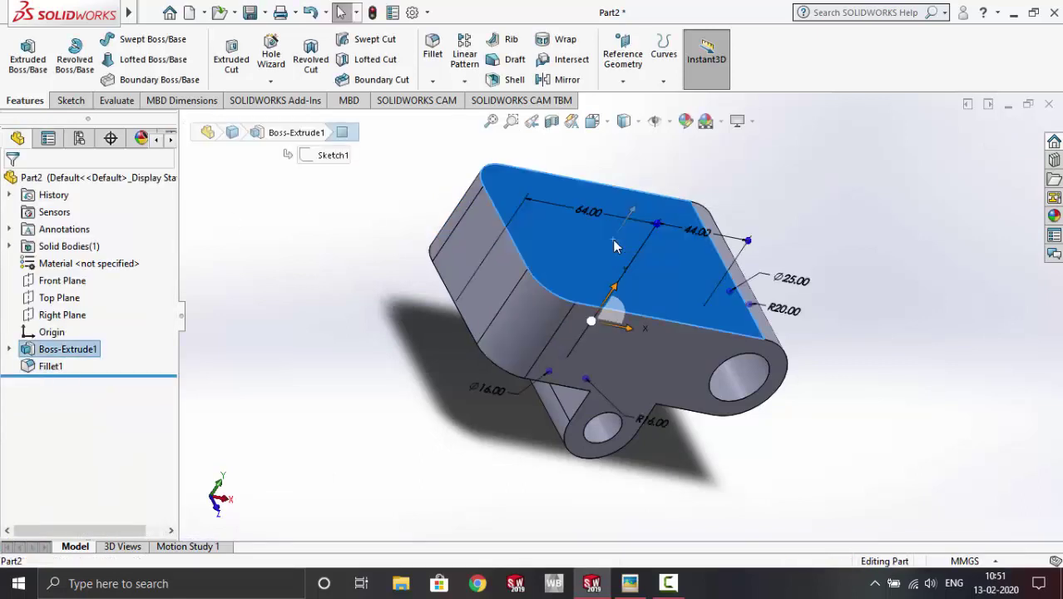
{"action": "right_click", "coordinate": [615, 244]}
Step: Open Sketch2 on the block's top face, view it Normal To, and check the reference drawing
{"action": "left_click", "coordinate": [647, 205]}
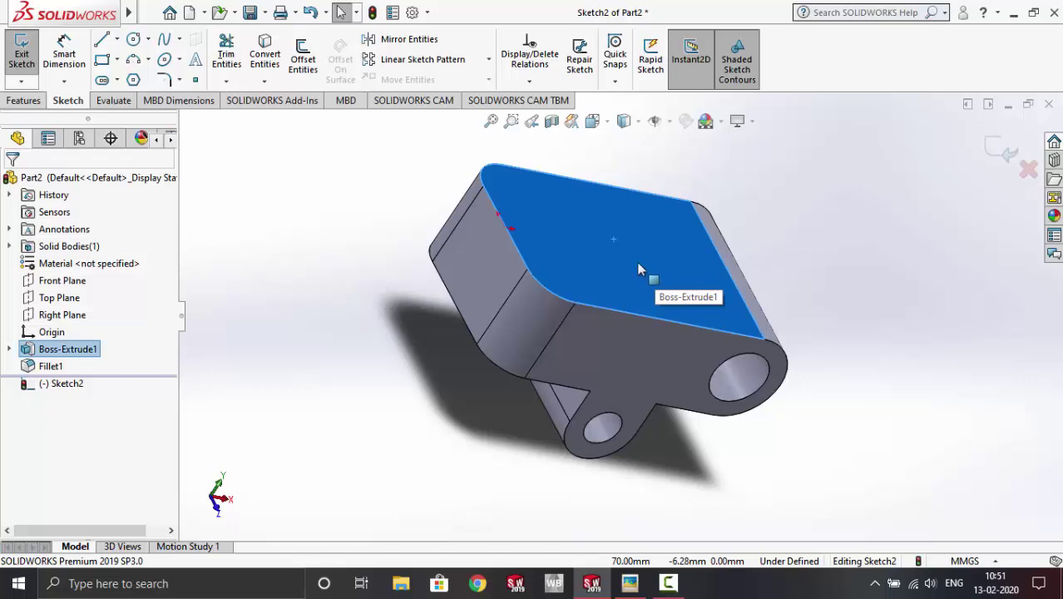
{"action": "right_click", "coordinate": [73, 350]}
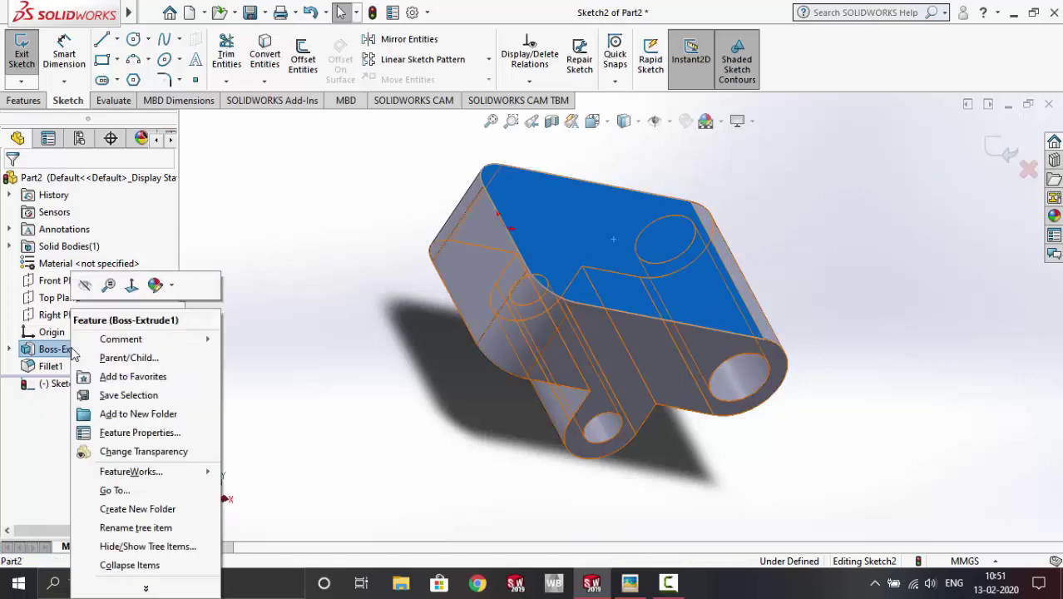
{"action": "left_click", "coordinate": [132, 283]}
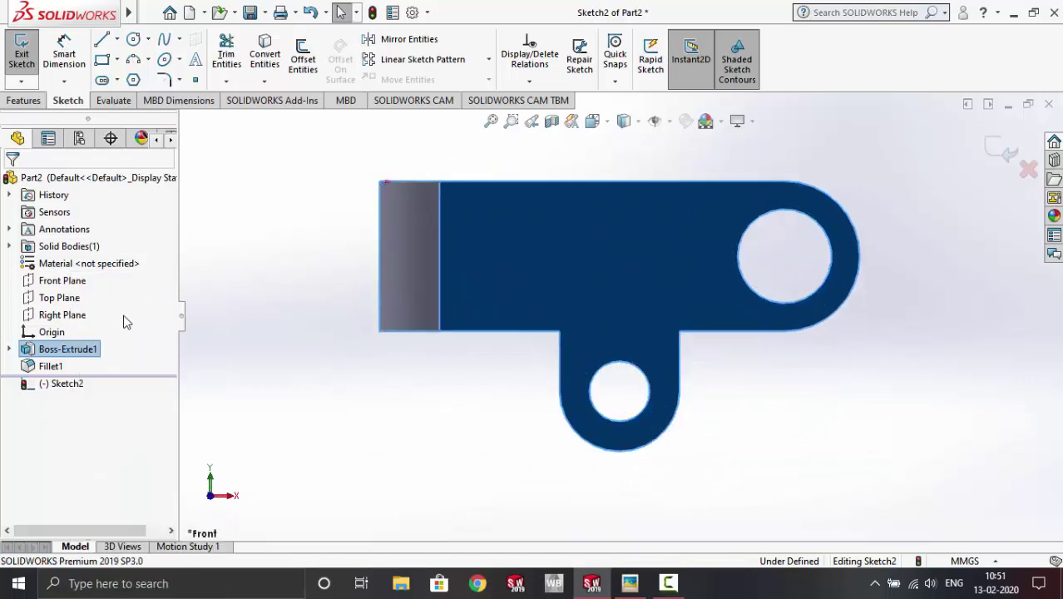
{"action": "right_click", "coordinate": [58, 384]}
{"action": "left_click", "coordinate": [94, 253]}
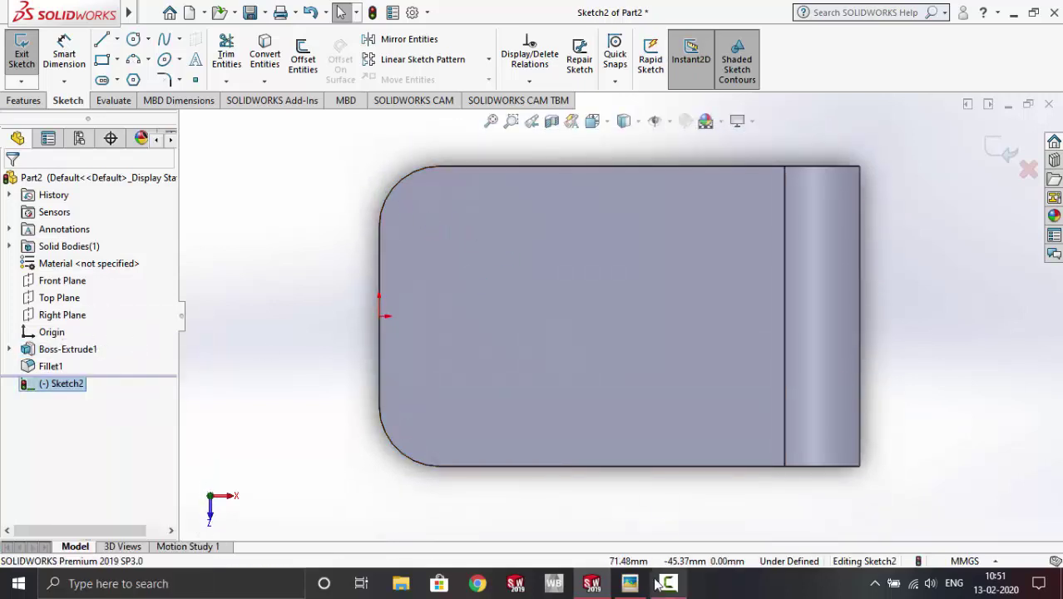
{"action": "left_click", "coordinate": [630, 583]}
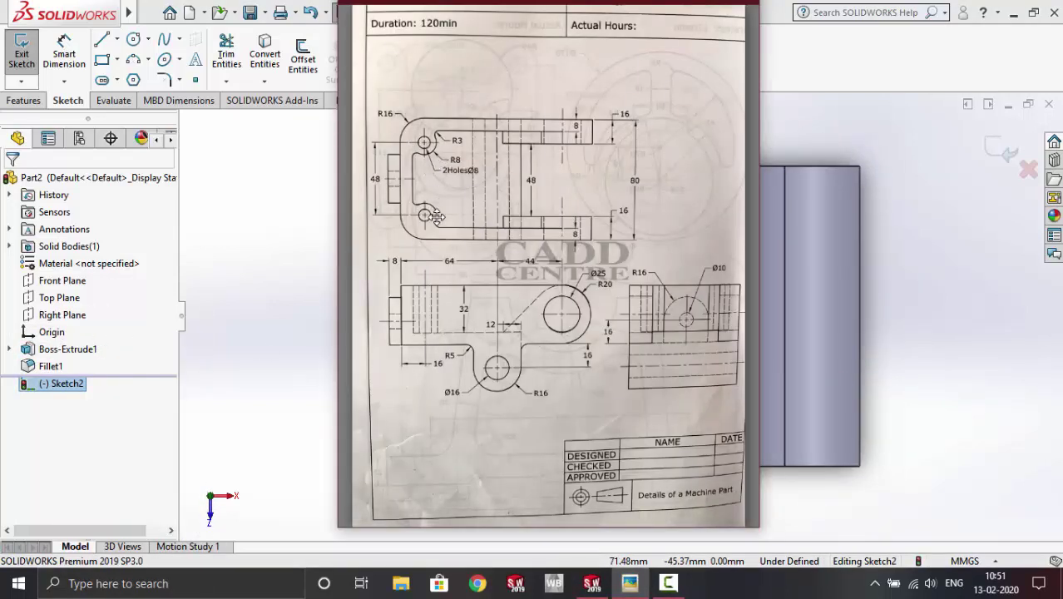
Step: Draw a larger outer and a smaller inner circle sharing one centre near the top-left corner
{"action": "left_click", "coordinate": [942, 255]}
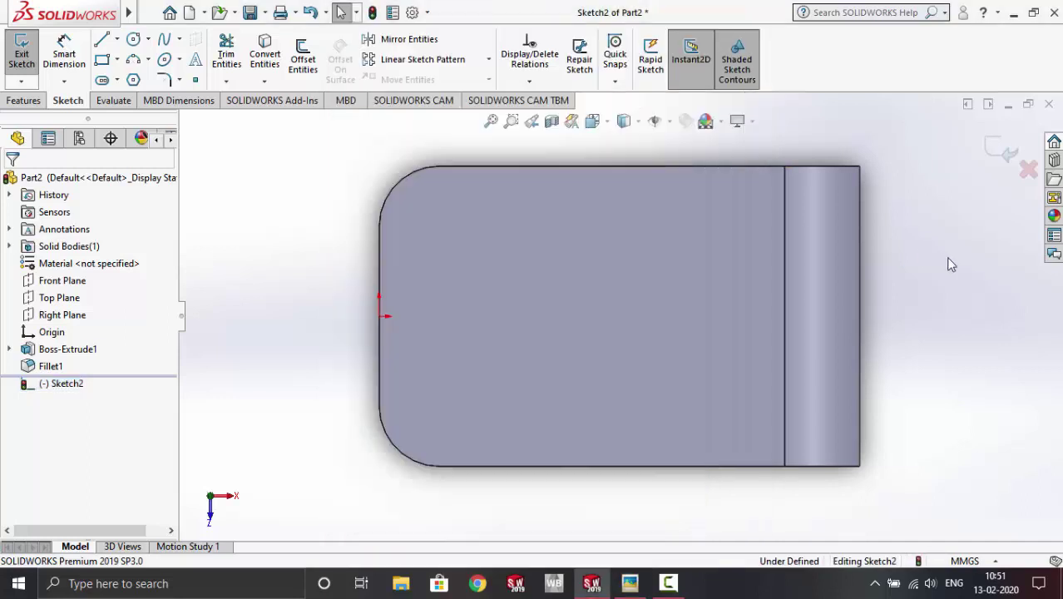
{"action": "left_click", "coordinate": [133, 39]}
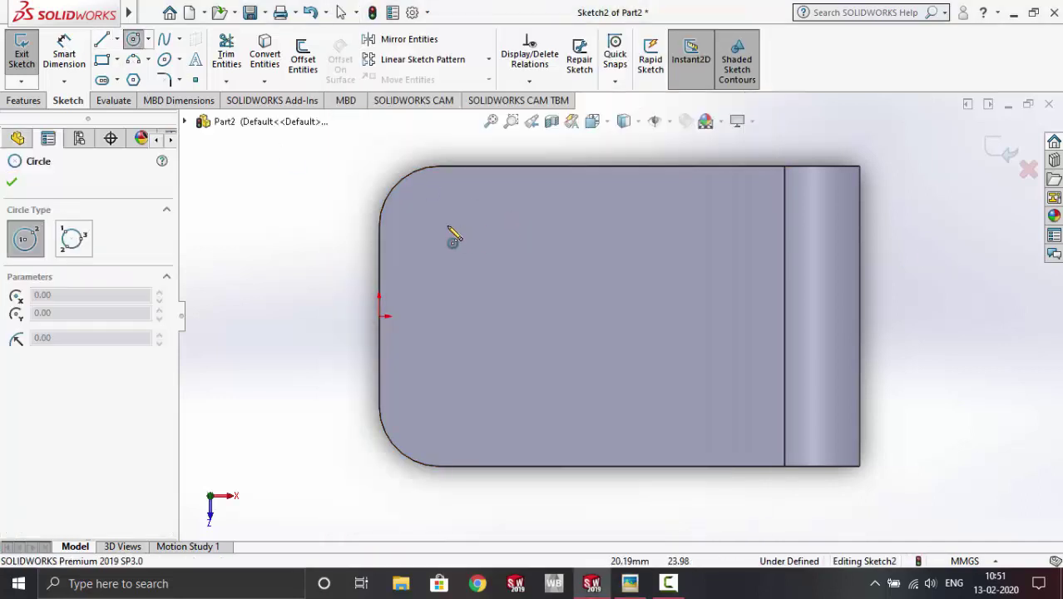
{"action": "left_click", "coordinate": [445, 230]}
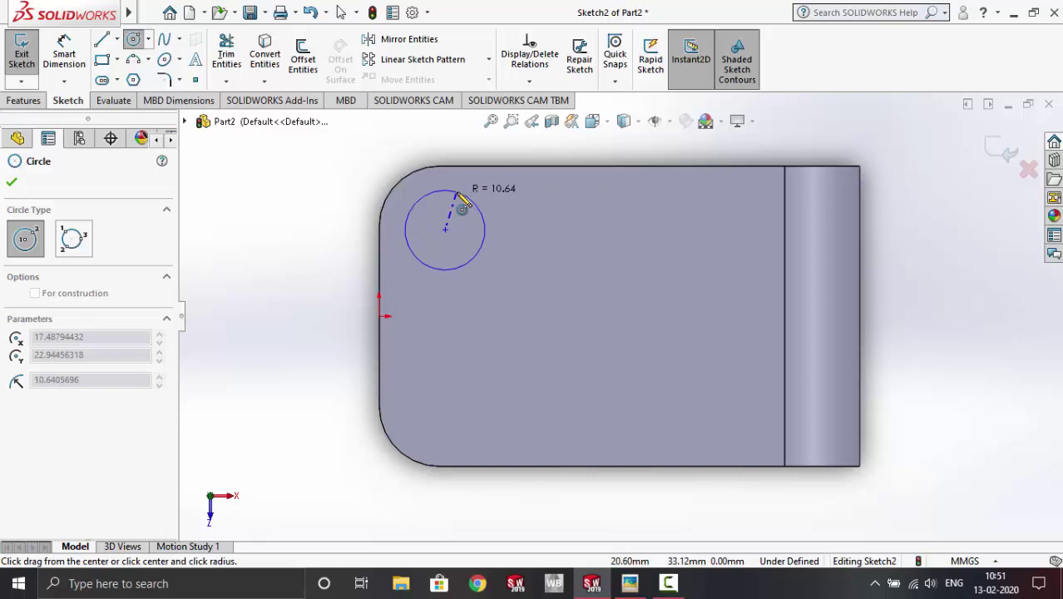
{"action": "left_click", "coordinate": [456, 198]}
{"action": "left_click", "coordinate": [446, 230]}
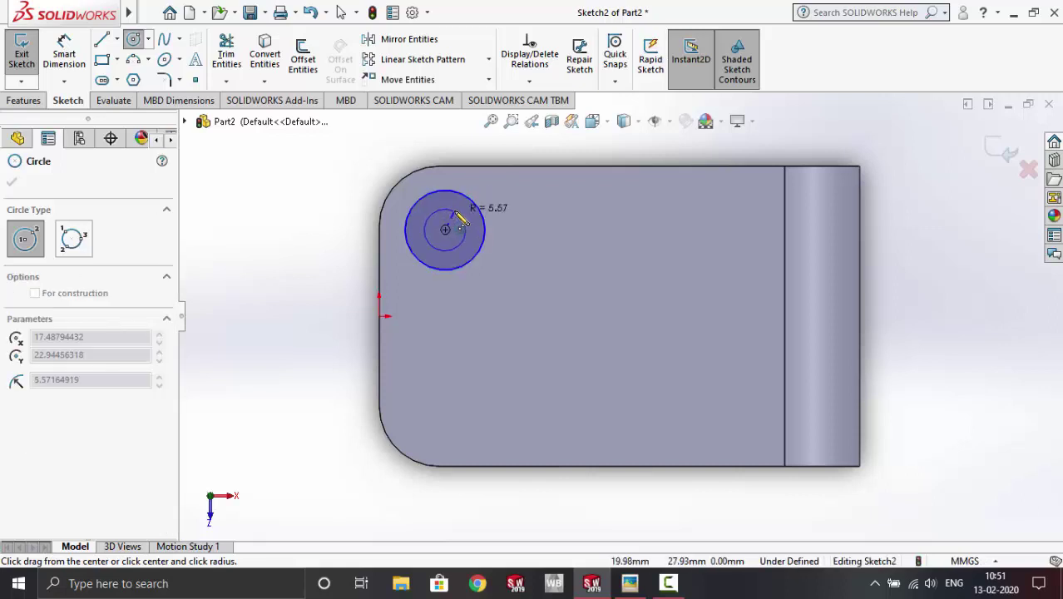
{"action": "left_click", "coordinate": [456, 213]}
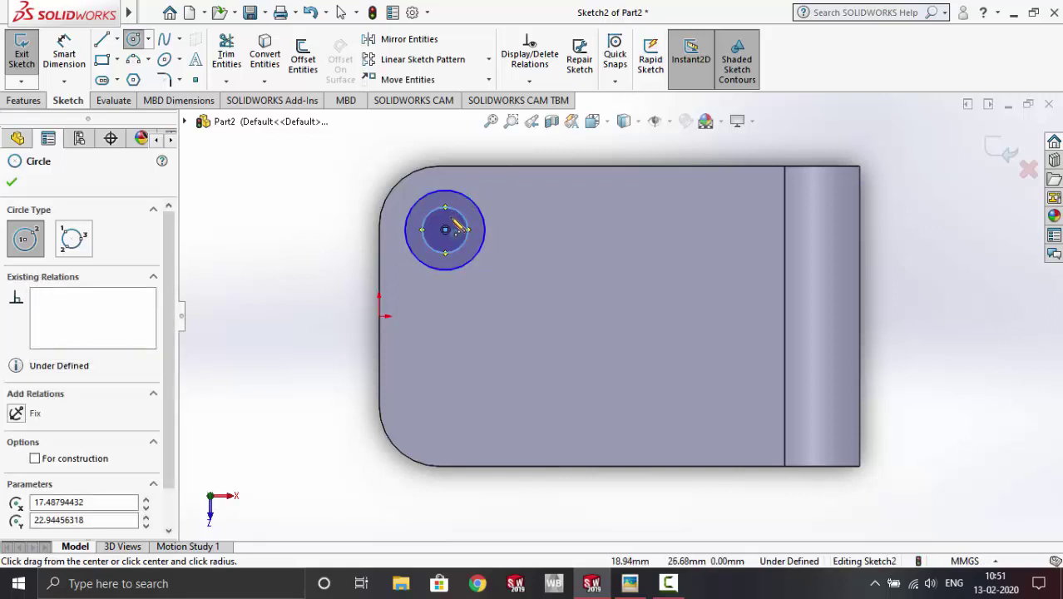
{"action": "key", "text": "Escape"}
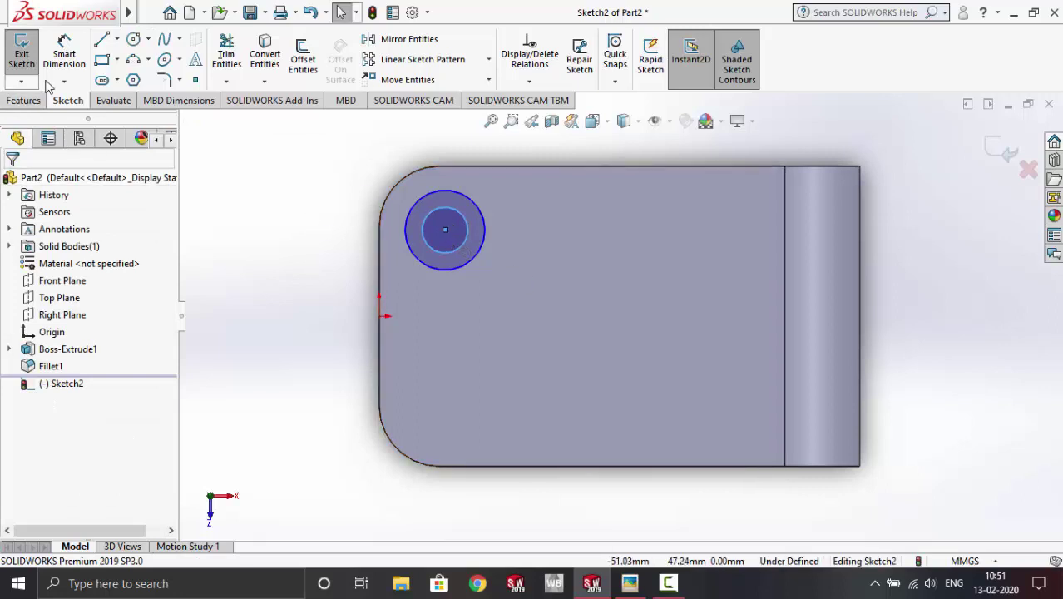
Step: Dimension the outer circle to Ø16 and the inner circle to Ø8
{"action": "left_click", "coordinate": [78, 52]}
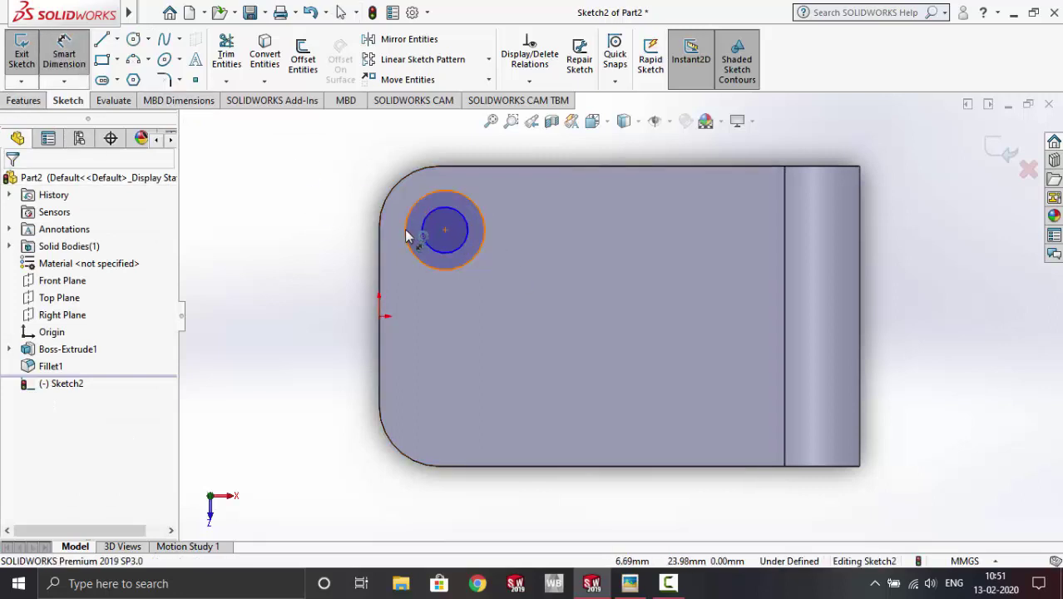
{"action": "left_click", "coordinate": [485, 243]}
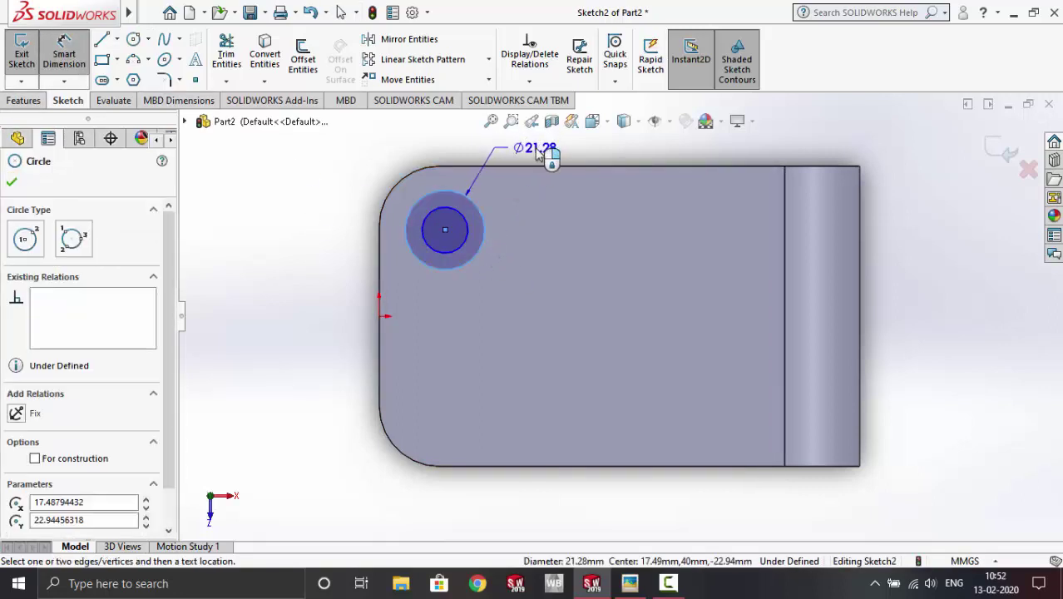
{"action": "left_click", "coordinate": [569, 150]}
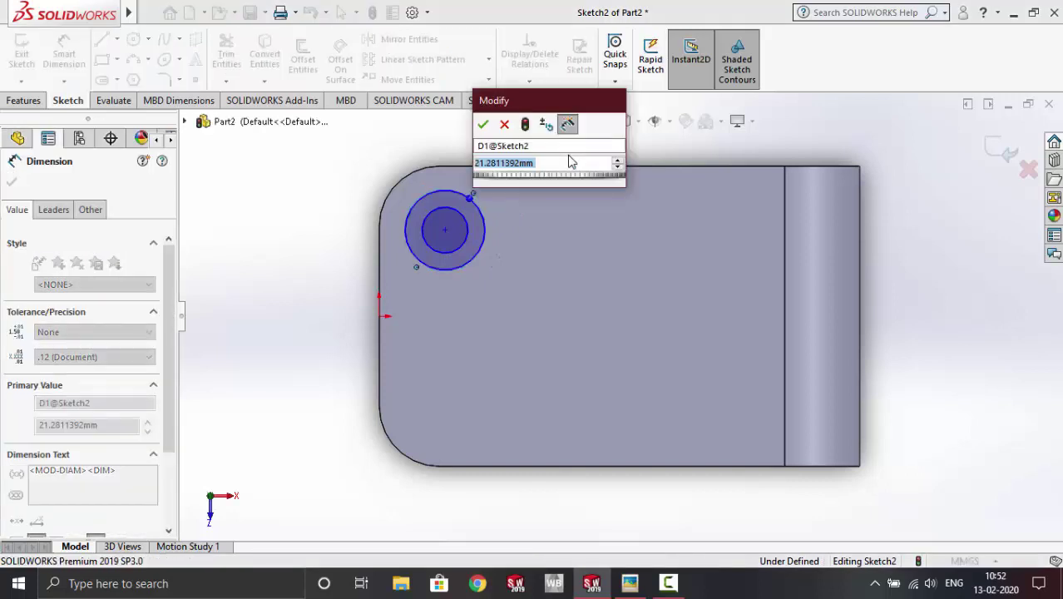
{"action": "type", "text": "16"}
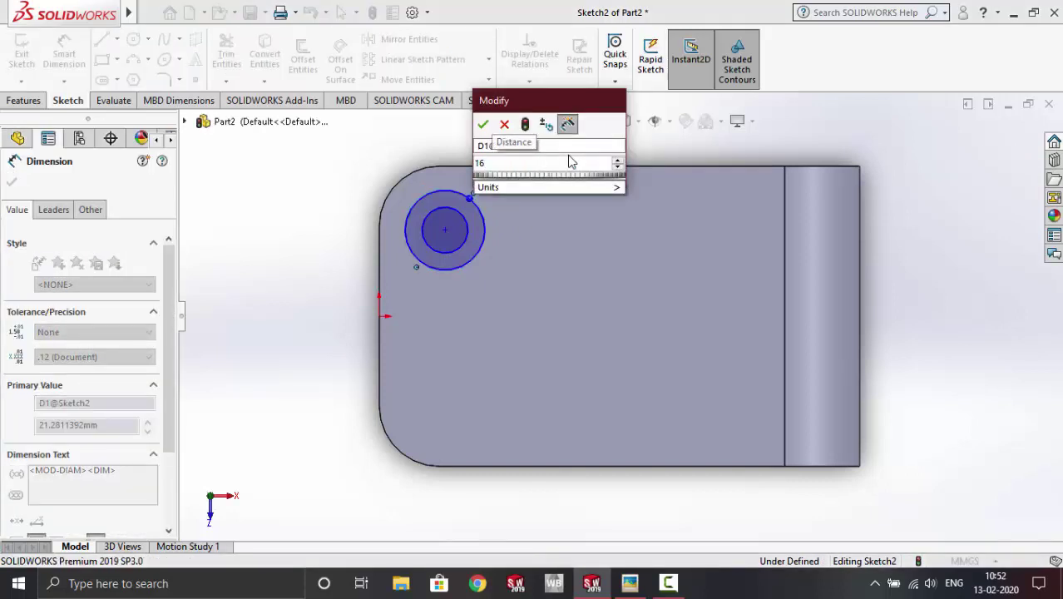
{"action": "key", "text": "Return"}
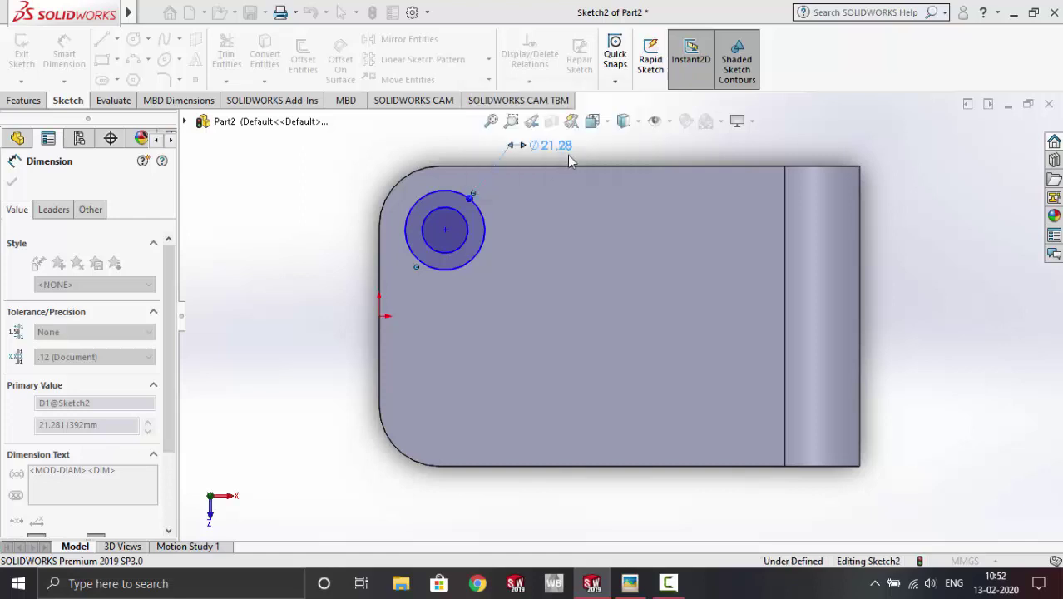
{"action": "left_click", "coordinate": [467, 229]}
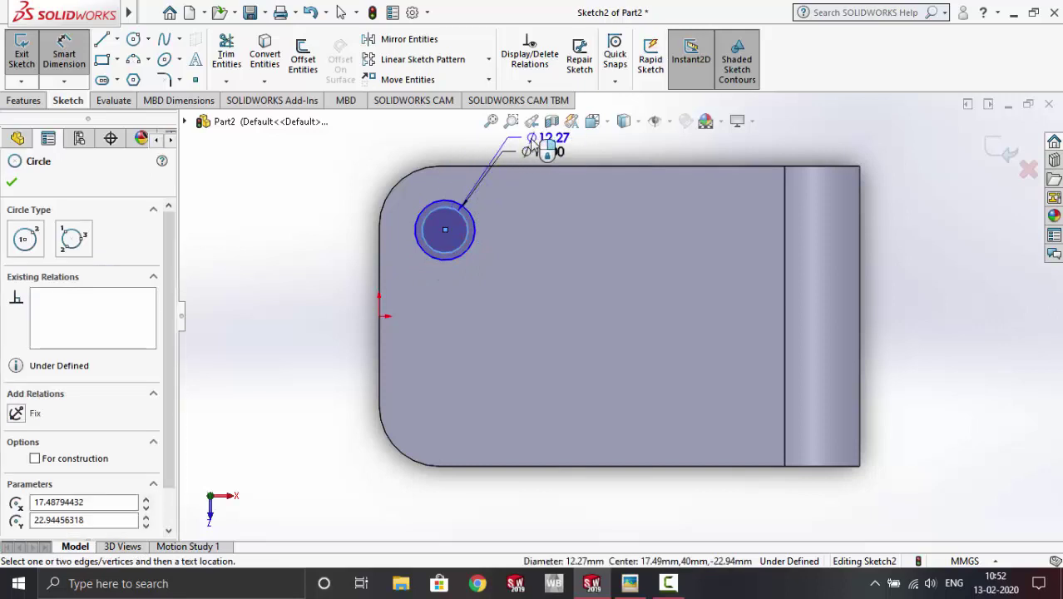
{"action": "left_click", "coordinate": [513, 144]}
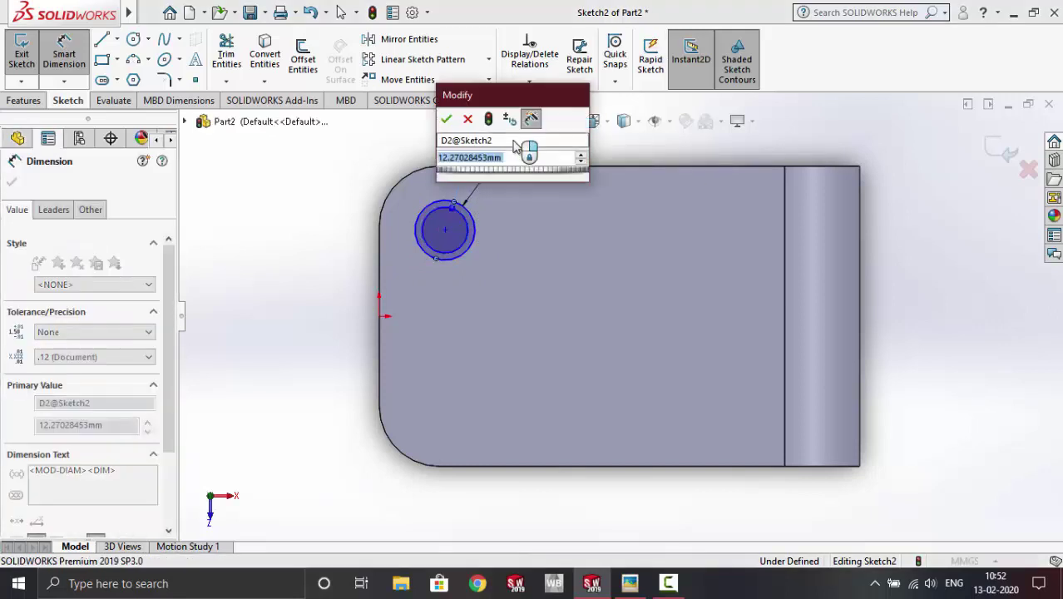
{"action": "type", "text": "8"}
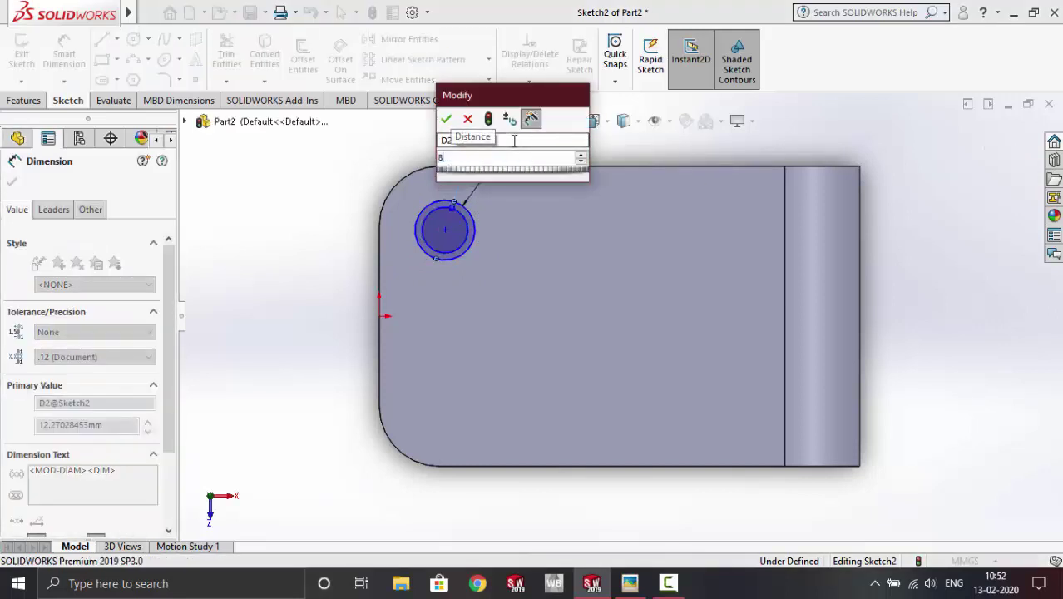
{"action": "key", "text": "Return"}
{"action": "key", "text": "Escape"}
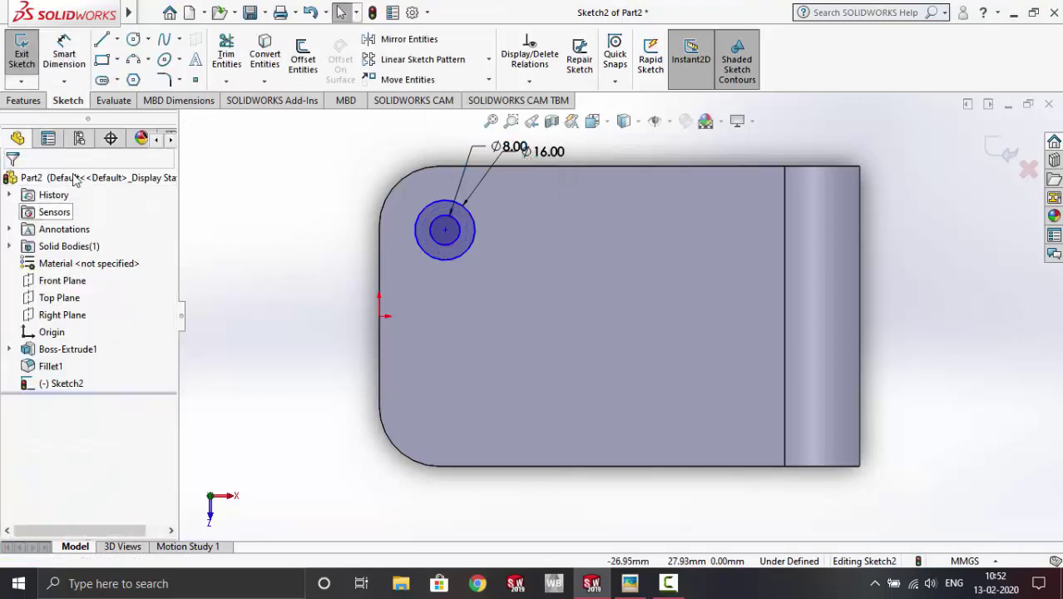
Step: Set the circles' centre 16 mm horizontally from the origin, checking the reference drawing
{"action": "left_click", "coordinate": [73, 65]}
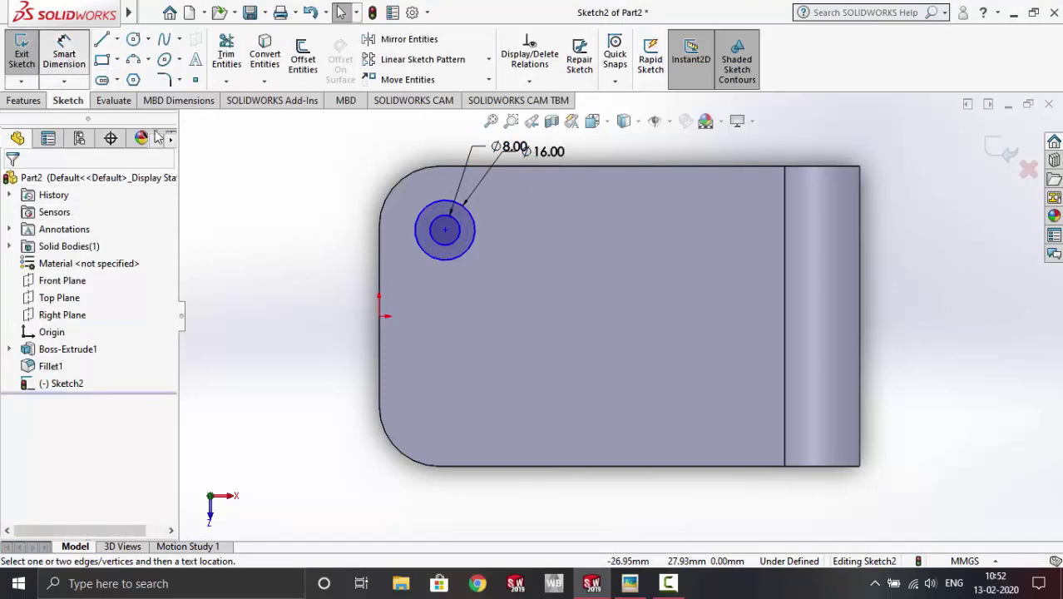
{"action": "left_click", "coordinate": [379, 316]}
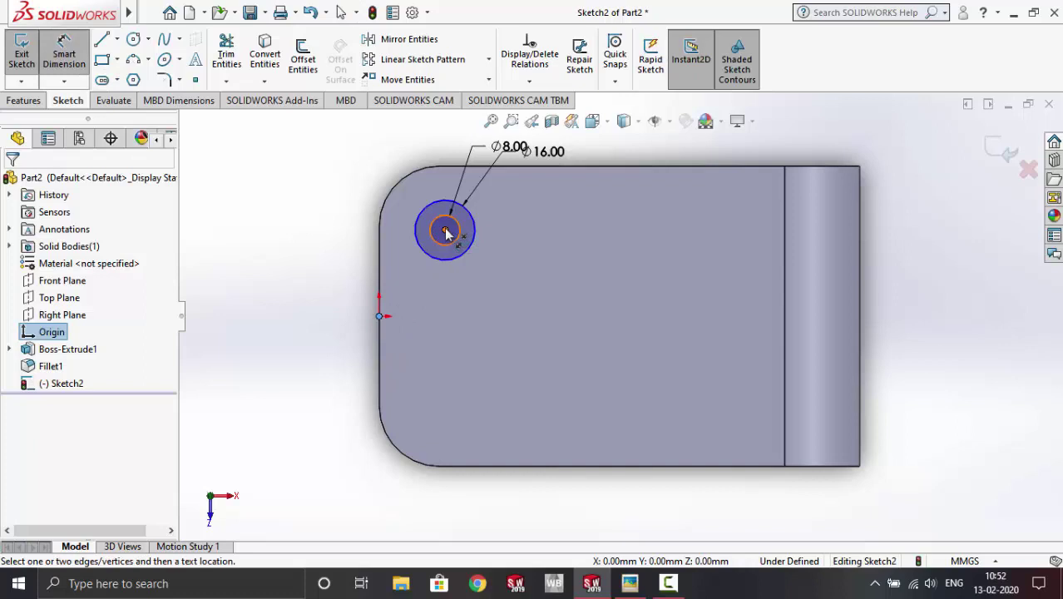
{"action": "left_click", "coordinate": [444, 232]}
{"action": "left_click", "coordinate": [416, 138]}
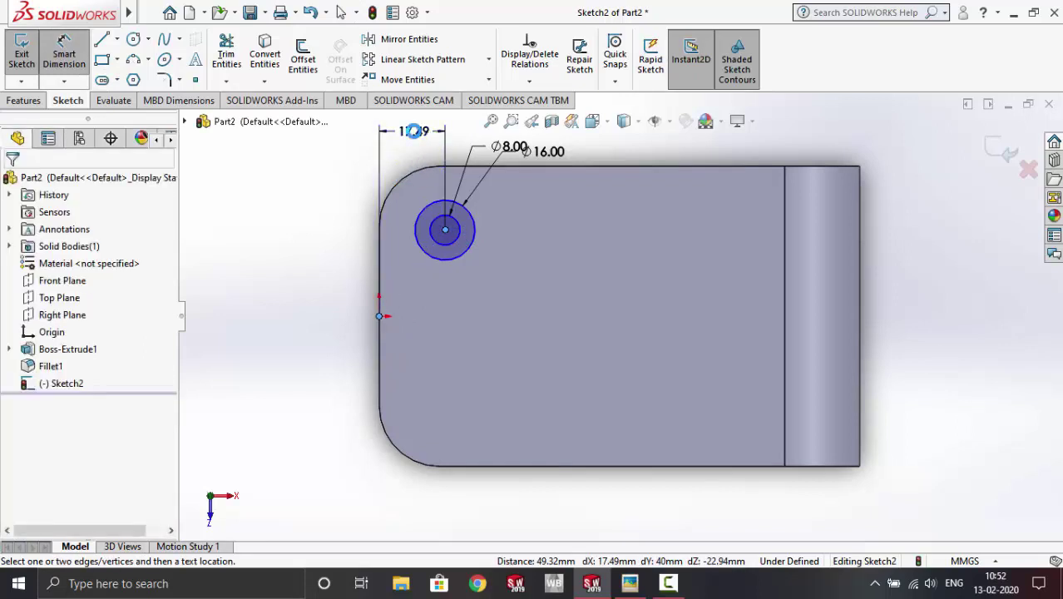
{"action": "left_click", "coordinate": [630, 582]}
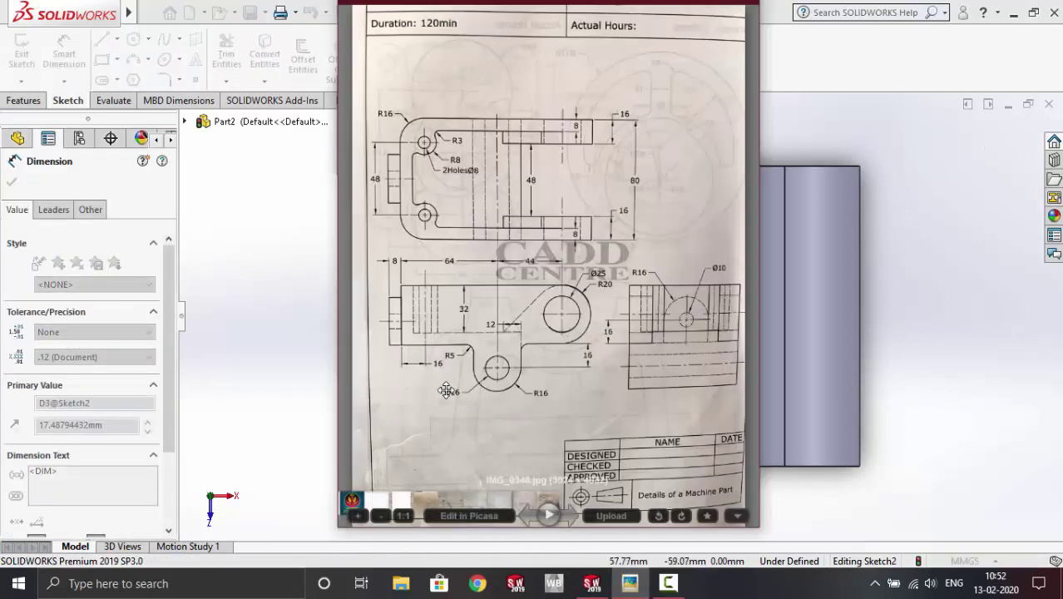
{"action": "key", "text": "super+Down"}
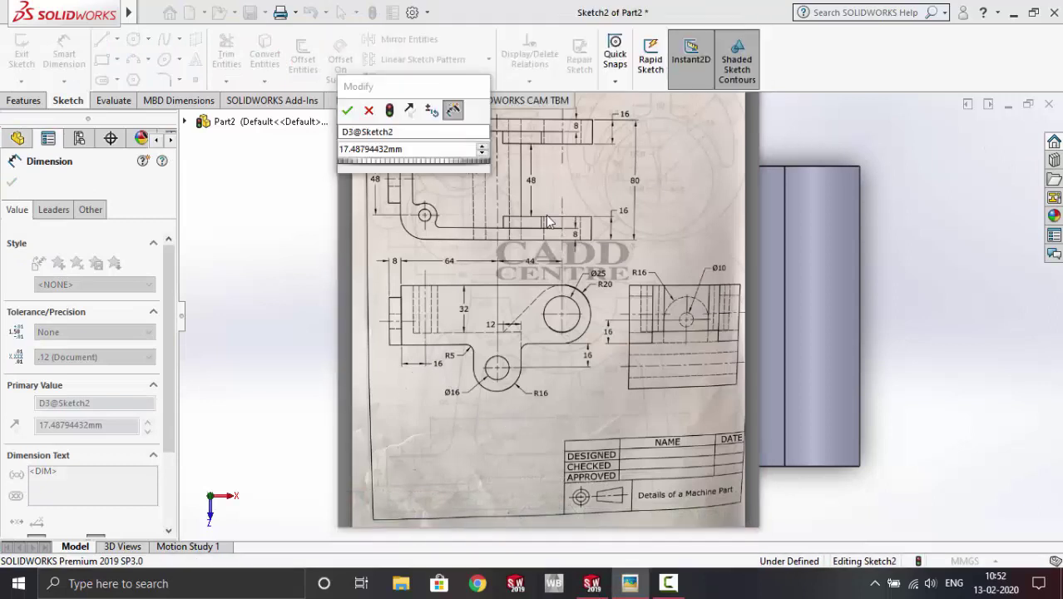
{"action": "type", "text": "16"}
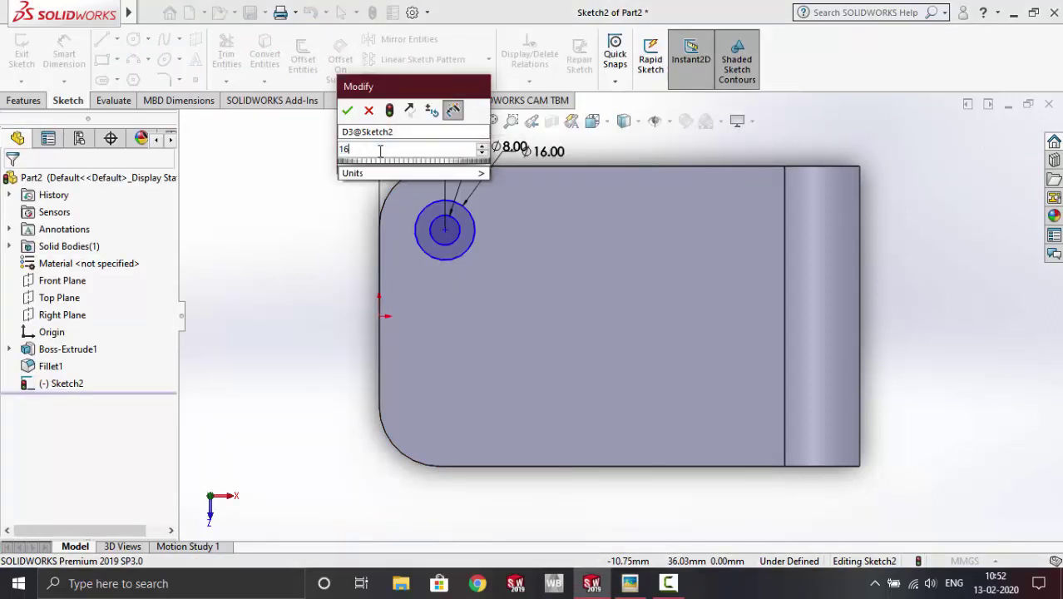
{"action": "key", "text": "Return"}
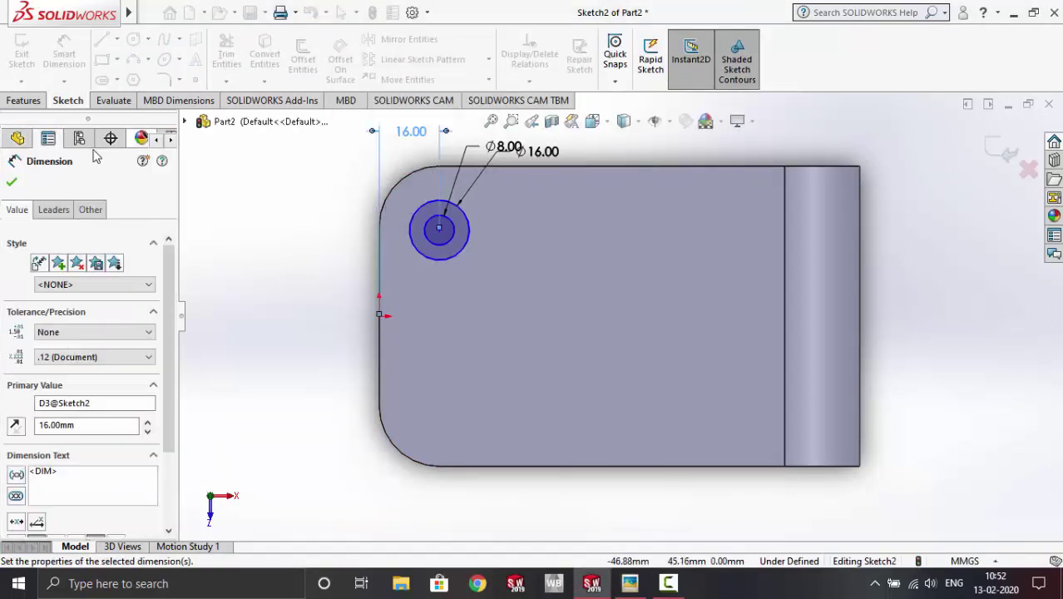
{"action": "left_click", "coordinate": [11, 184]}
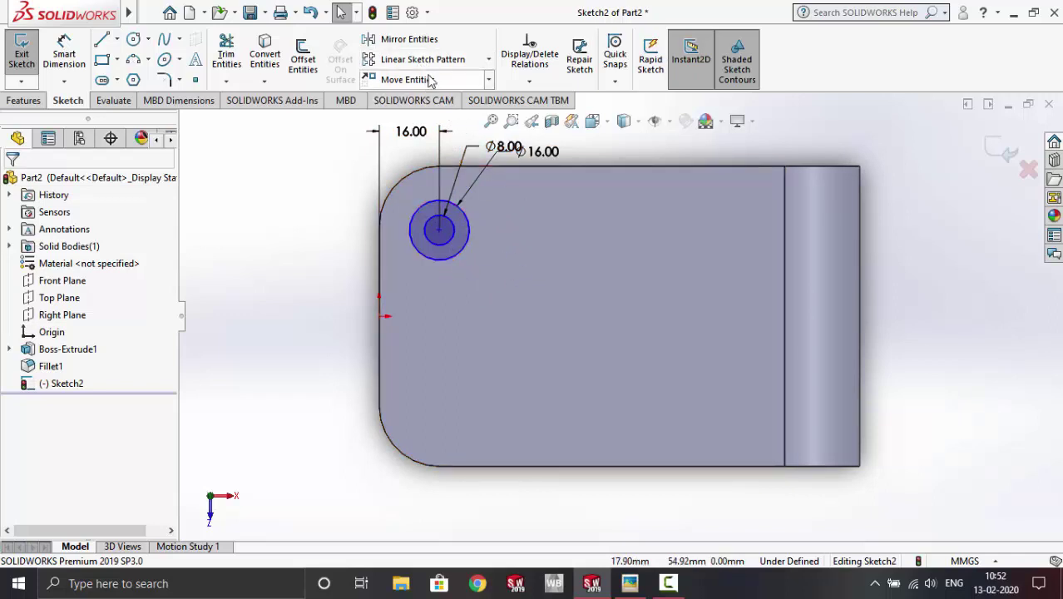
Step: Start Mirror Entities on the two circles, then cancel it
{"action": "left_click", "coordinate": [416, 41]}
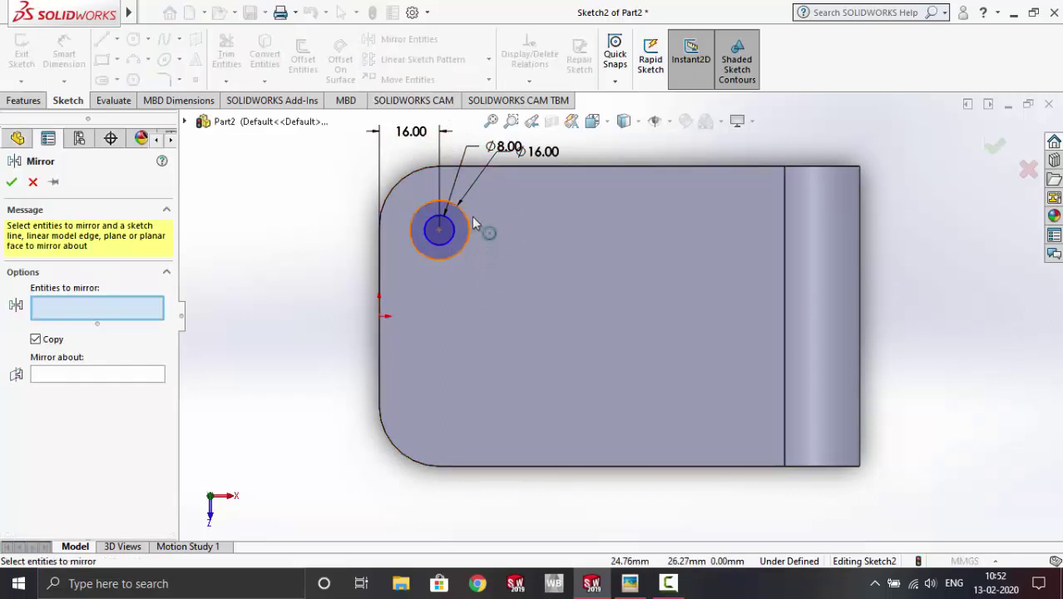
{"action": "left_click", "coordinate": [455, 238]}
{"action": "left_click", "coordinate": [455, 237]}
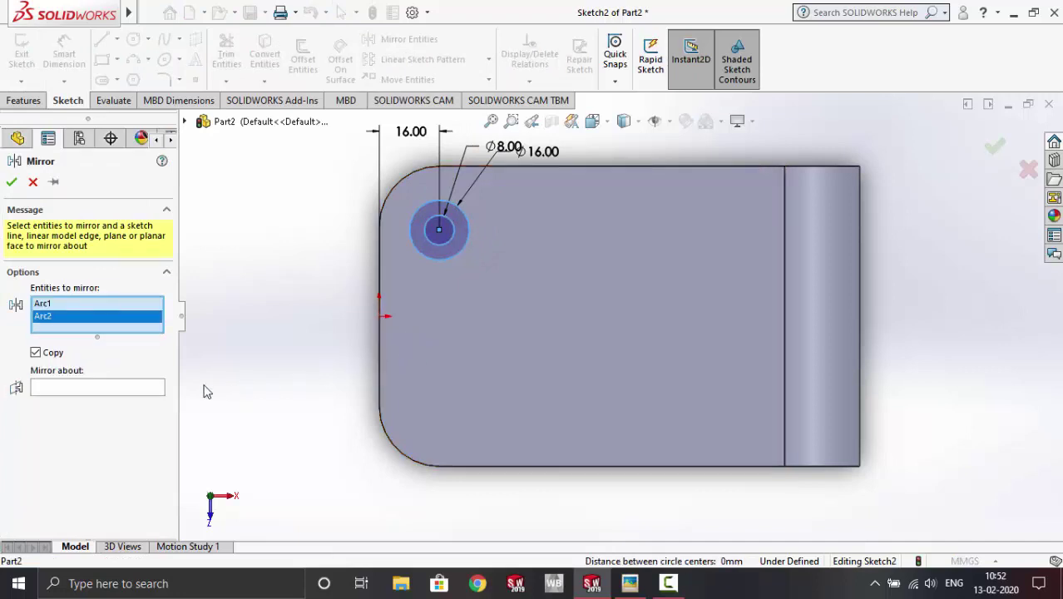
{"action": "left_click", "coordinate": [33, 182]}
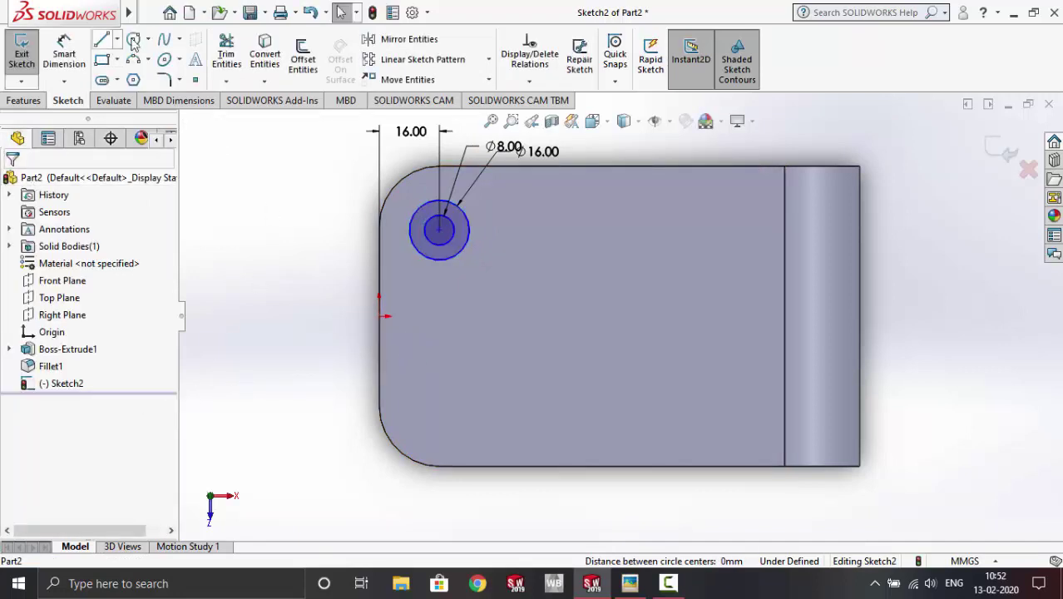
Step: Add a horizontal, infinite-length construction centerline through the origin
{"action": "left_click", "coordinate": [117, 39]}
{"action": "left_click", "coordinate": [137, 75]}
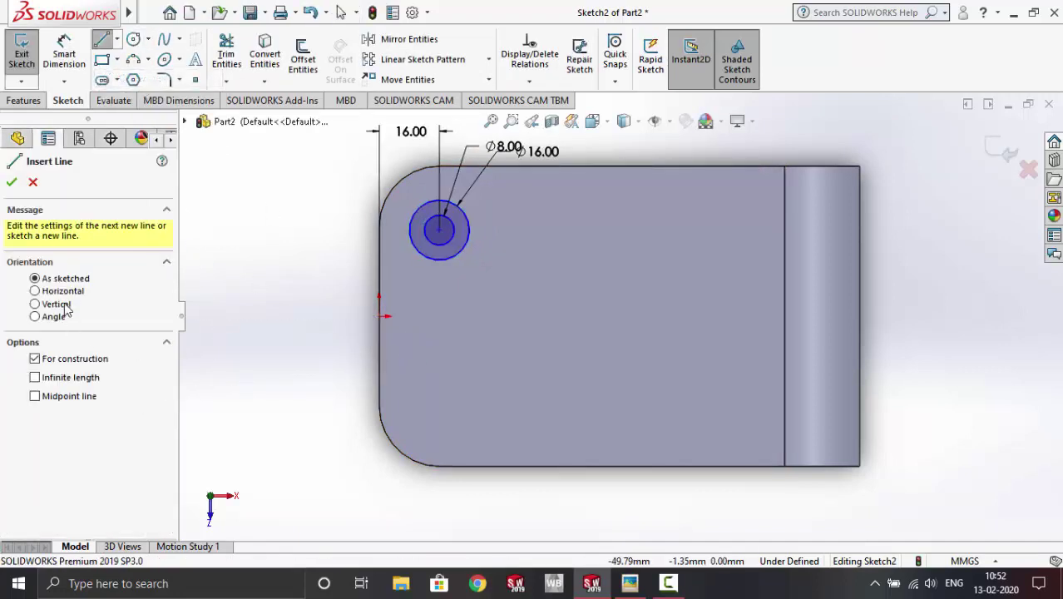
{"action": "left_click", "coordinate": [34, 290]}
{"action": "left_click", "coordinate": [34, 387]}
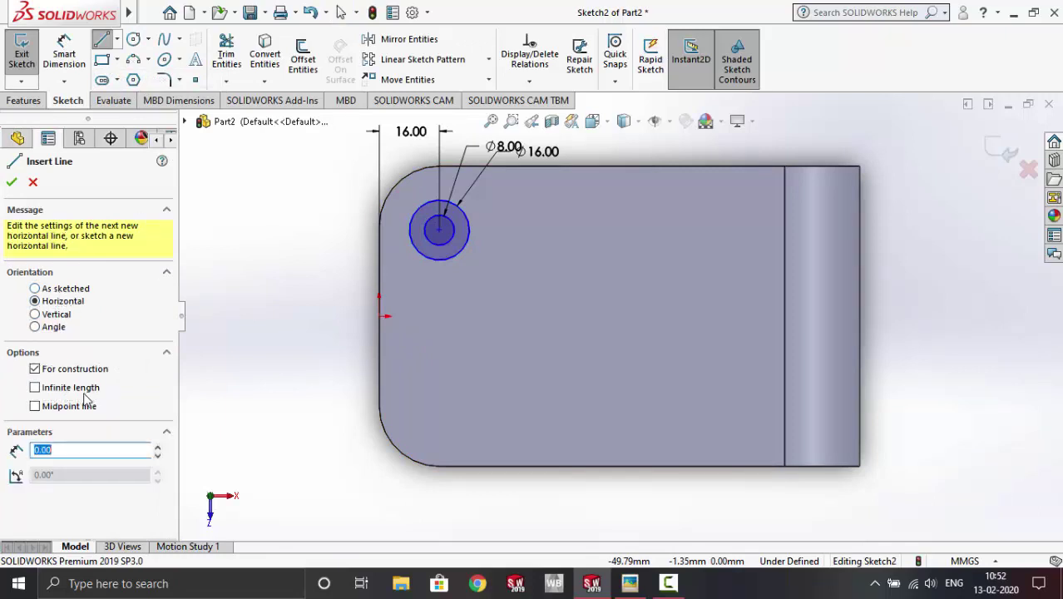
{"action": "left_click", "coordinate": [379, 316]}
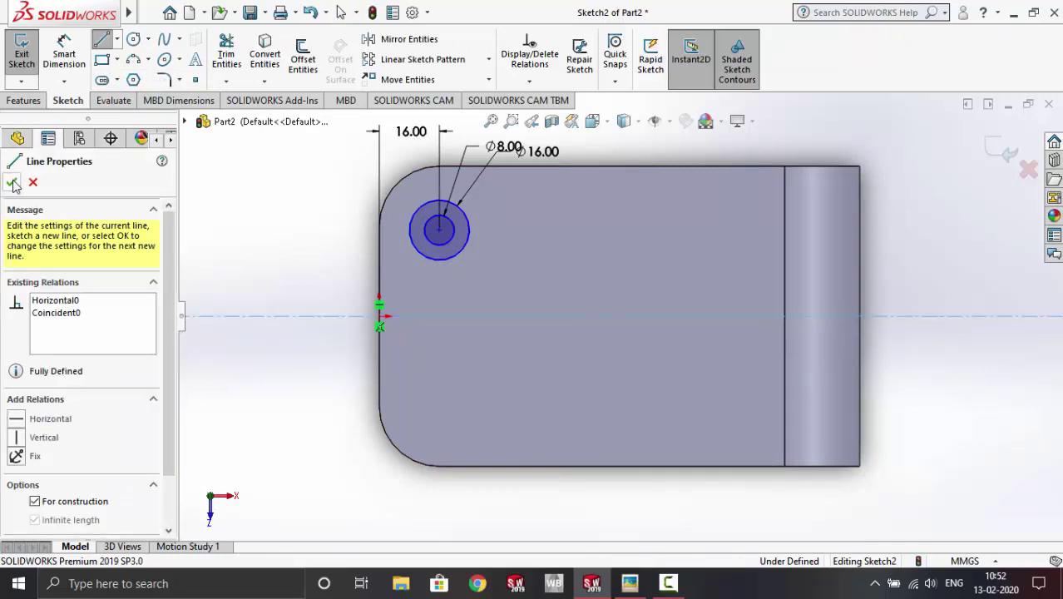
{"action": "left_click", "coordinate": [12, 182]}
{"action": "left_click", "coordinate": [12, 182]}
Step: Mirror both concentric circles about the horizontal centerline
{"action": "left_click", "coordinate": [399, 39]}
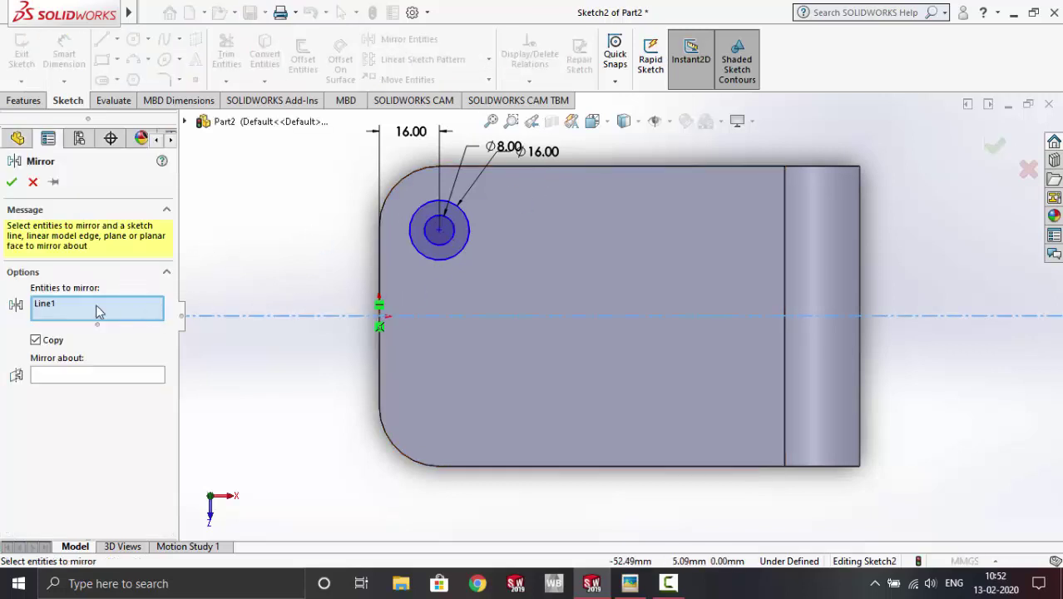
{"action": "right_click", "coordinate": [97, 310]}
{"action": "left_click", "coordinate": [120, 316]}
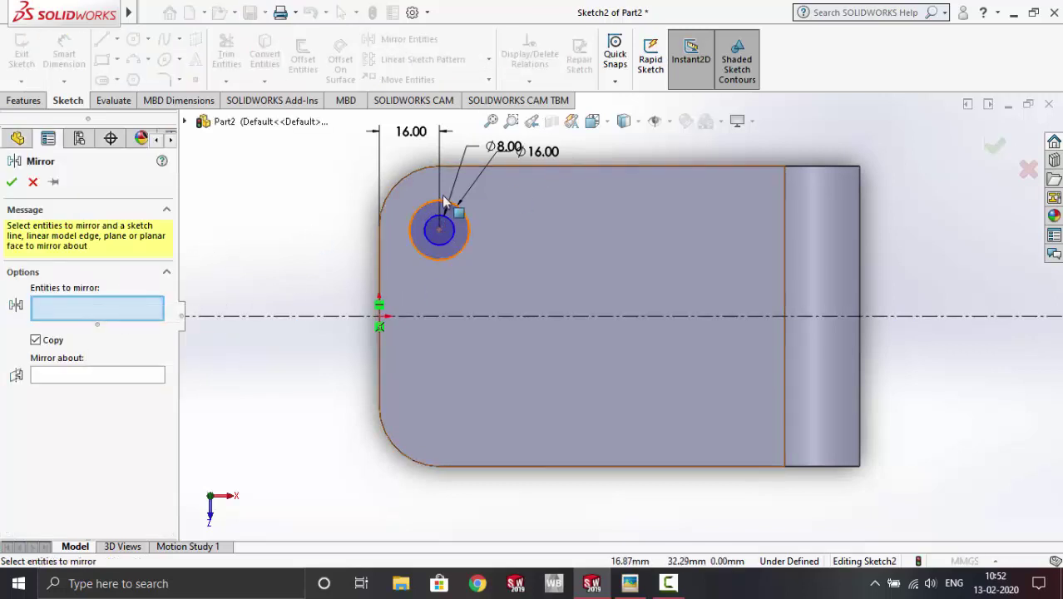
{"action": "left_click", "coordinate": [468, 229]}
{"action": "left_click", "coordinate": [470, 237]}
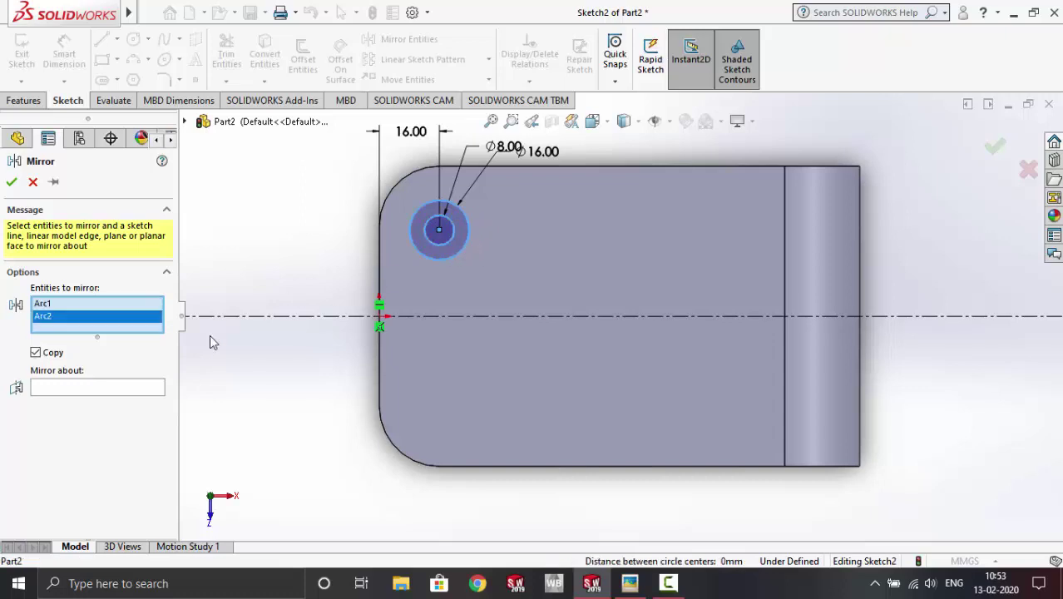
{"action": "left_click", "coordinate": [114, 393]}
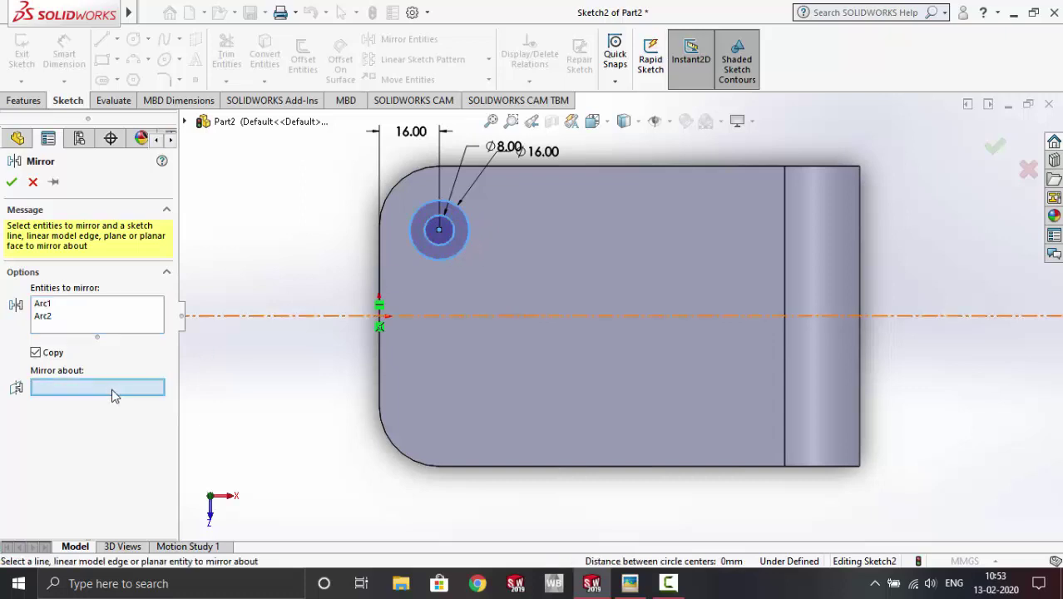
{"action": "left_click", "coordinate": [491, 316]}
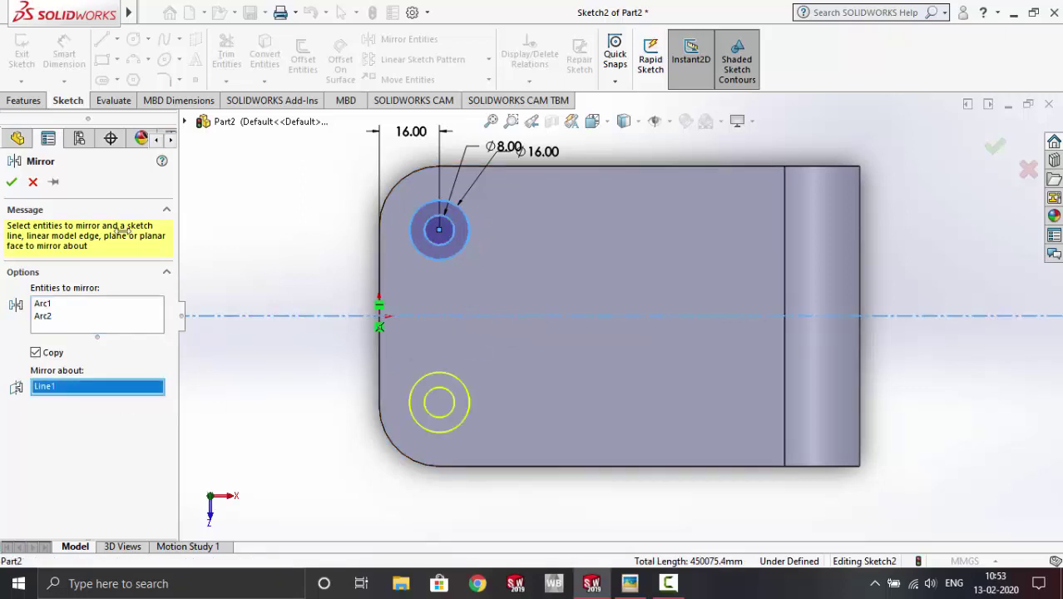
{"action": "left_click", "coordinate": [12, 185]}
Step: Dimension the vertical spacing between the two hole centres as 48 mm
{"action": "left_click", "coordinate": [62, 58]}
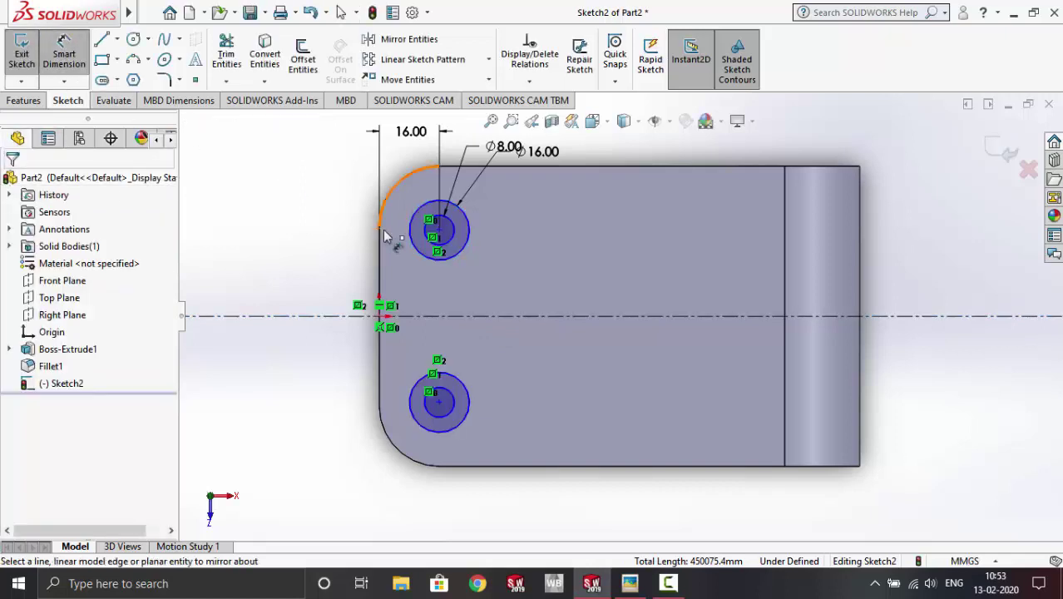
{"action": "left_click", "coordinate": [439, 230]}
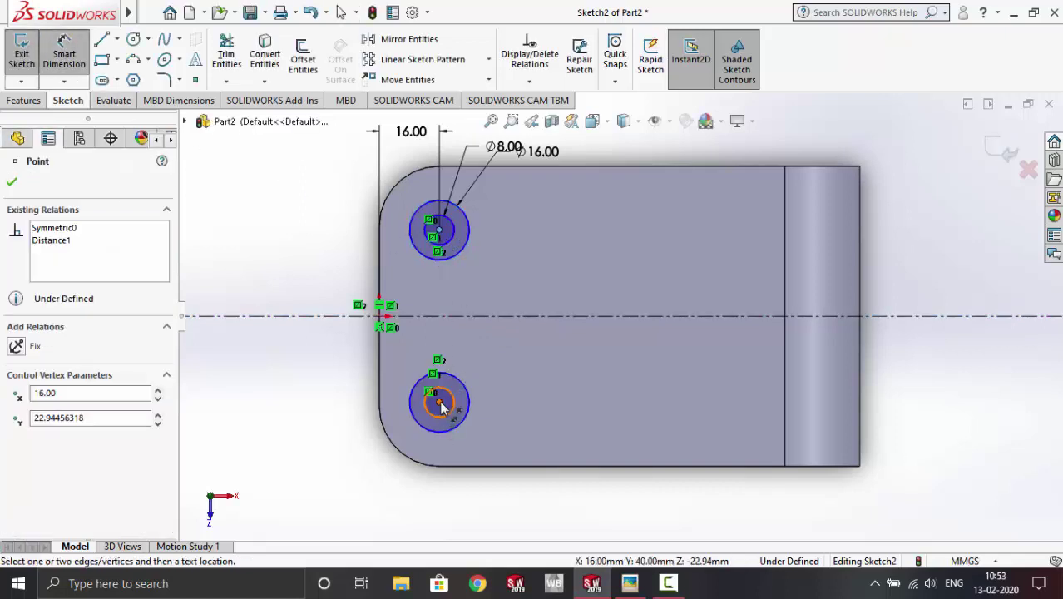
{"action": "left_click", "coordinate": [438, 402]}
{"action": "left_click", "coordinate": [320, 306]}
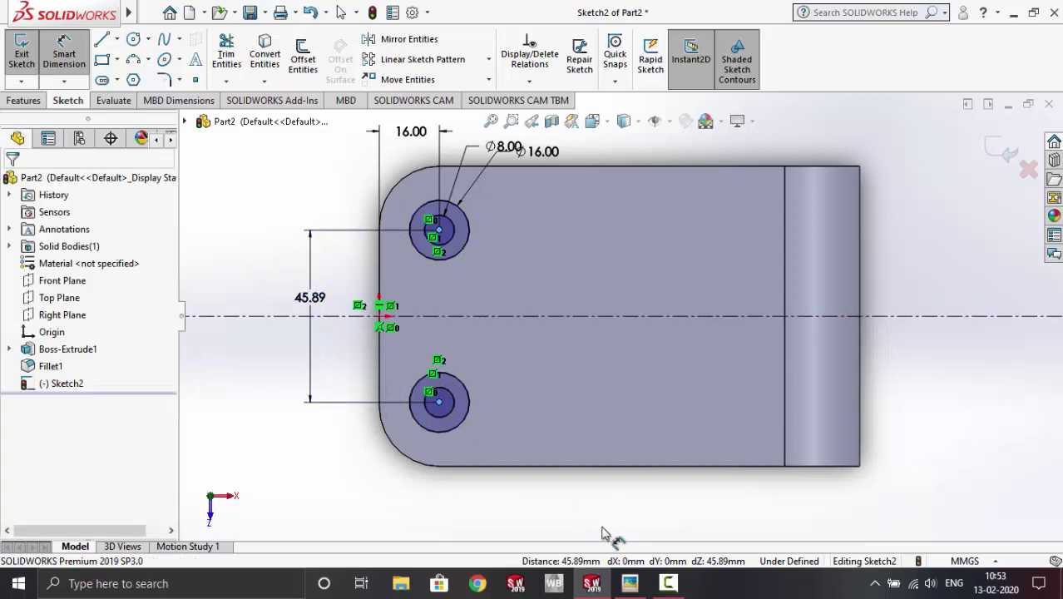
{"action": "left_click", "coordinate": [629, 582]}
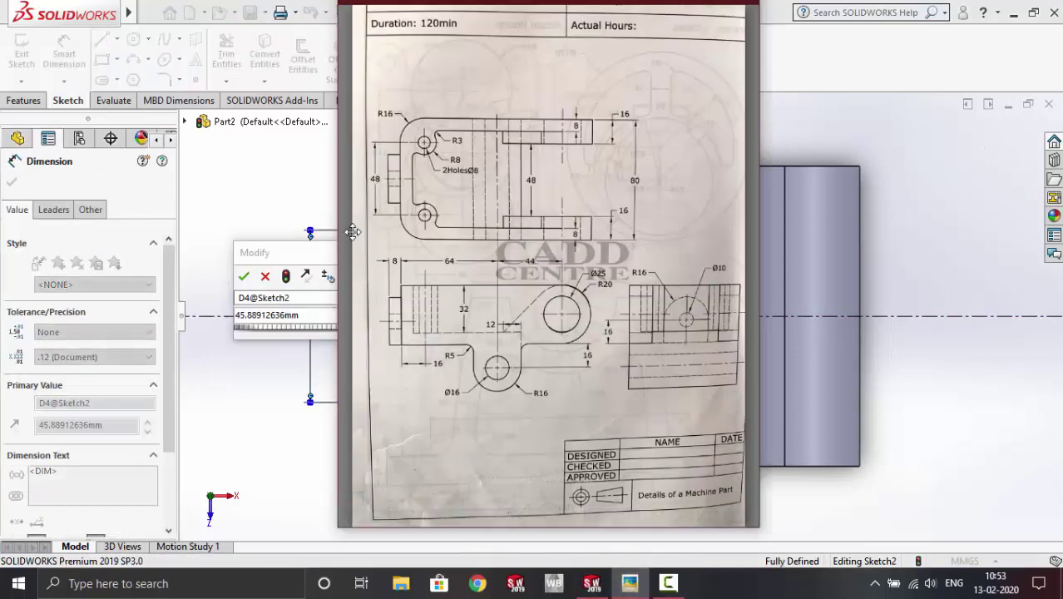
{"action": "left_click", "coordinate": [290, 319]}
{"action": "type", "text": "48"}
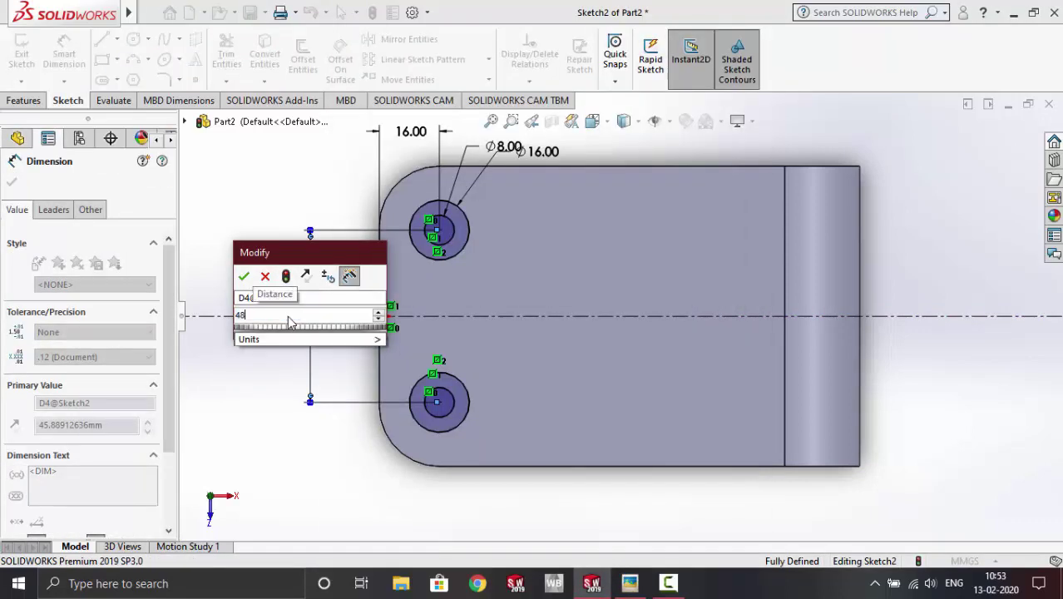
{"action": "key", "text": "Return"}
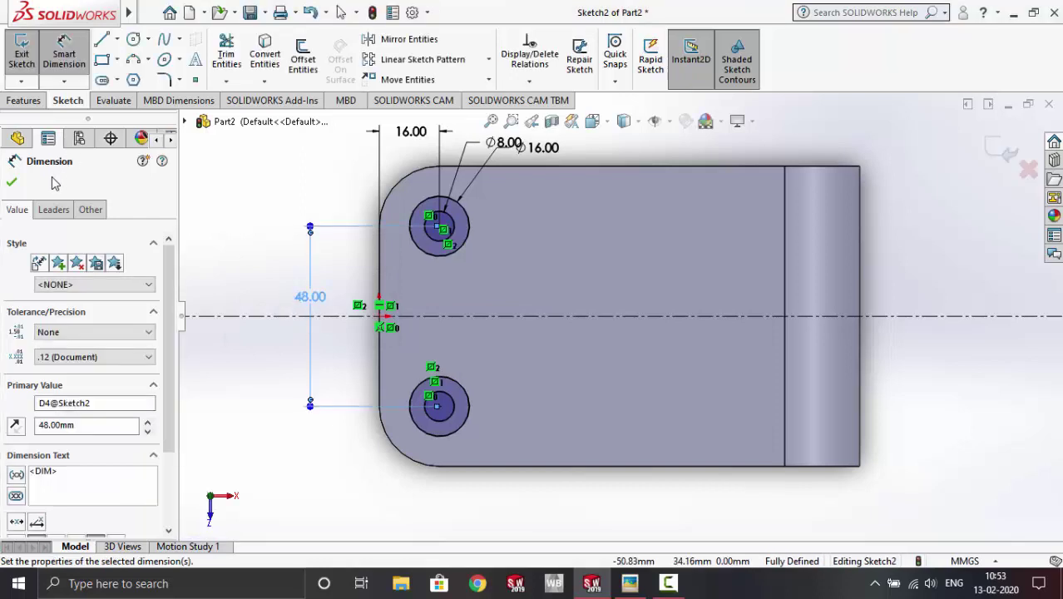
{"action": "left_click", "coordinate": [10, 183]}
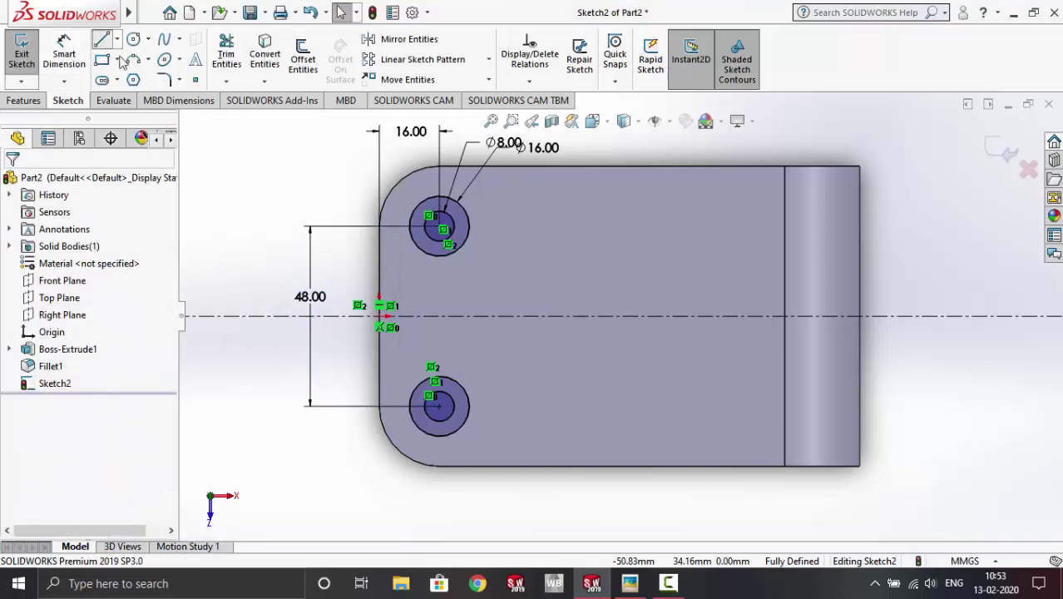
Step: Draw a vertical line between the upper and lower holes
{"action": "left_click", "coordinate": [101, 39]}
{"action": "left_click", "coordinate": [409, 227]}
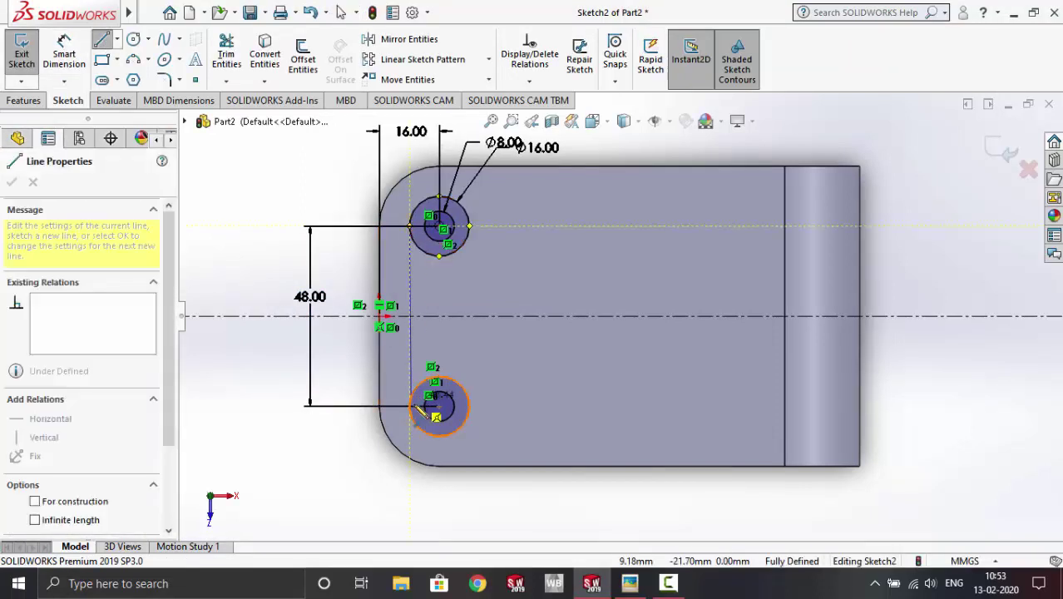
{"action": "left_click", "coordinate": [409, 406]}
{"action": "key", "text": "Escape"}
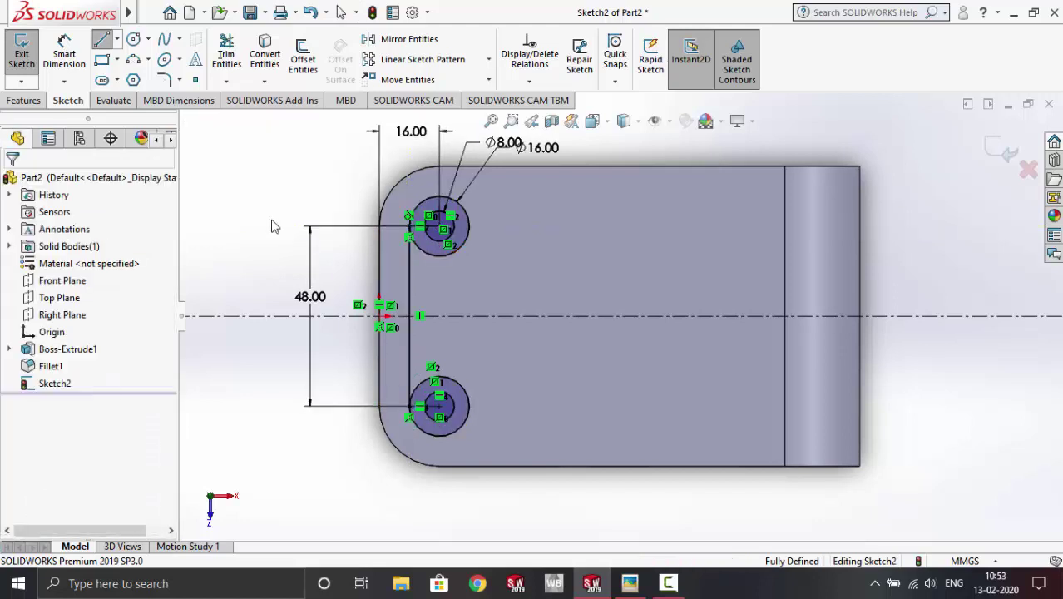
Step: Draw top and bottom edges from the holes to the right, closed by a right vertical edge
{"action": "left_click", "coordinate": [102, 40]}
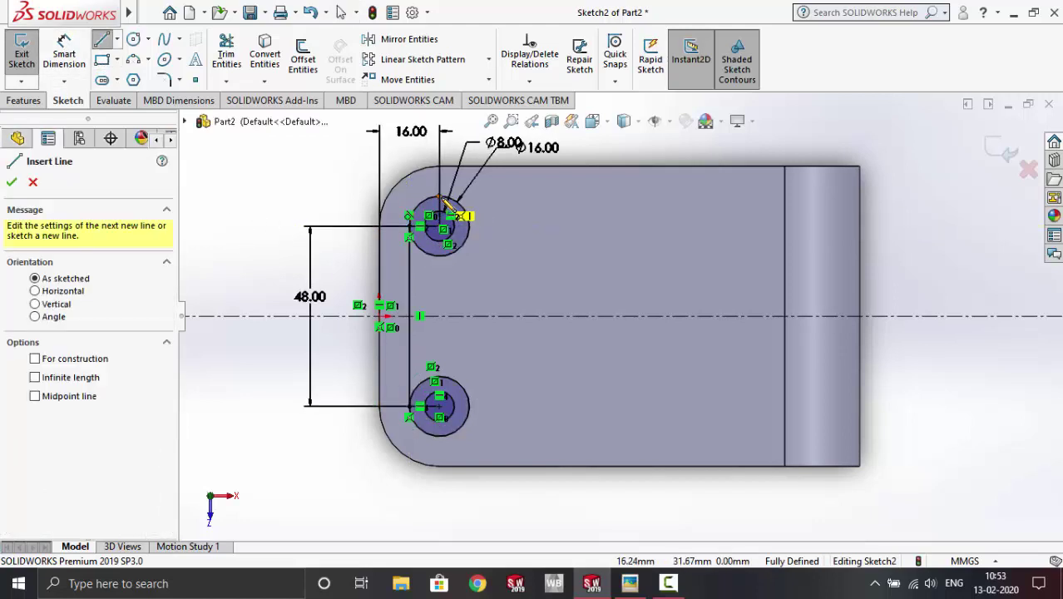
{"action": "left_click", "coordinate": [440, 197]}
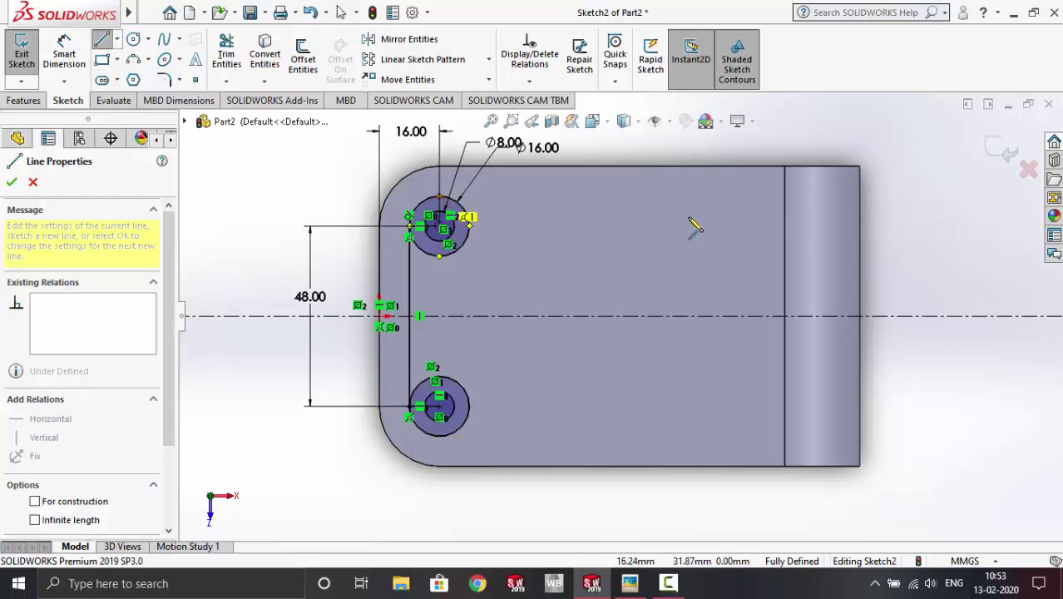
{"action": "double_click", "coordinate": [702, 196]}
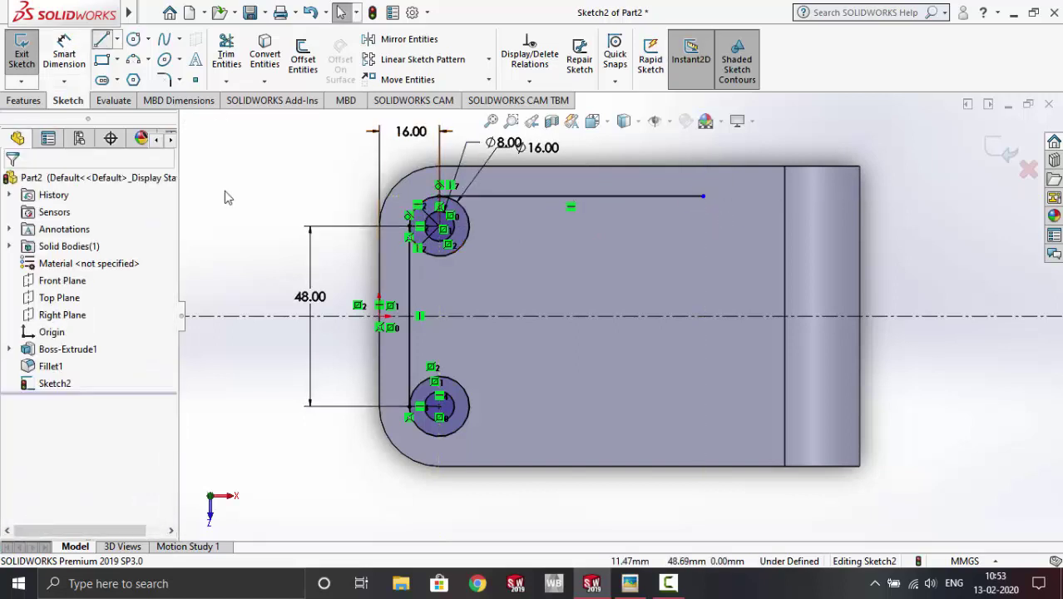
{"action": "left_click", "coordinate": [439, 434]}
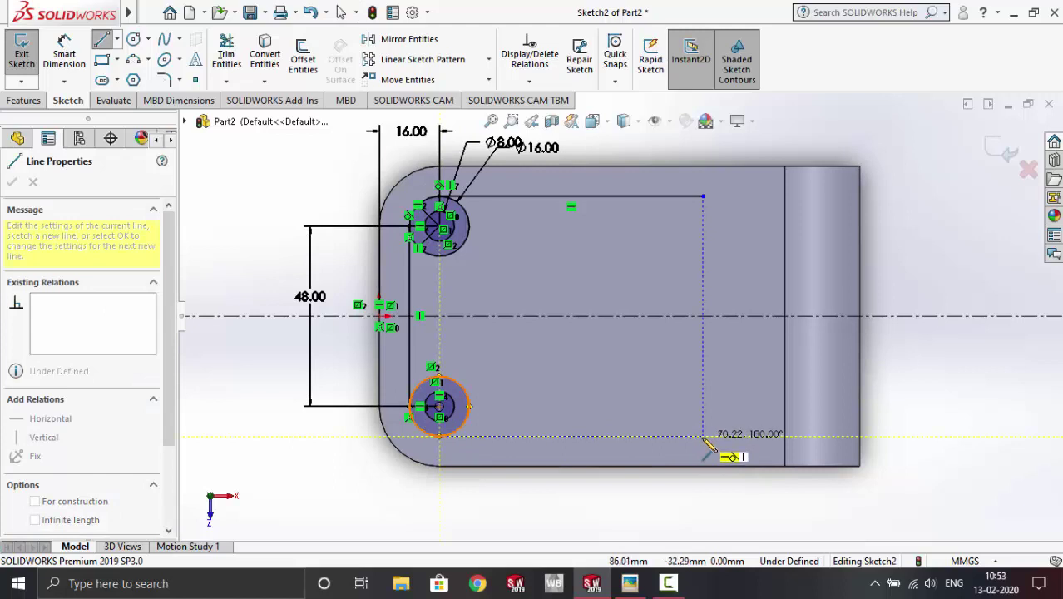
{"action": "left_click", "coordinate": [702, 434]}
{"action": "double_click", "coordinate": [702, 197]}
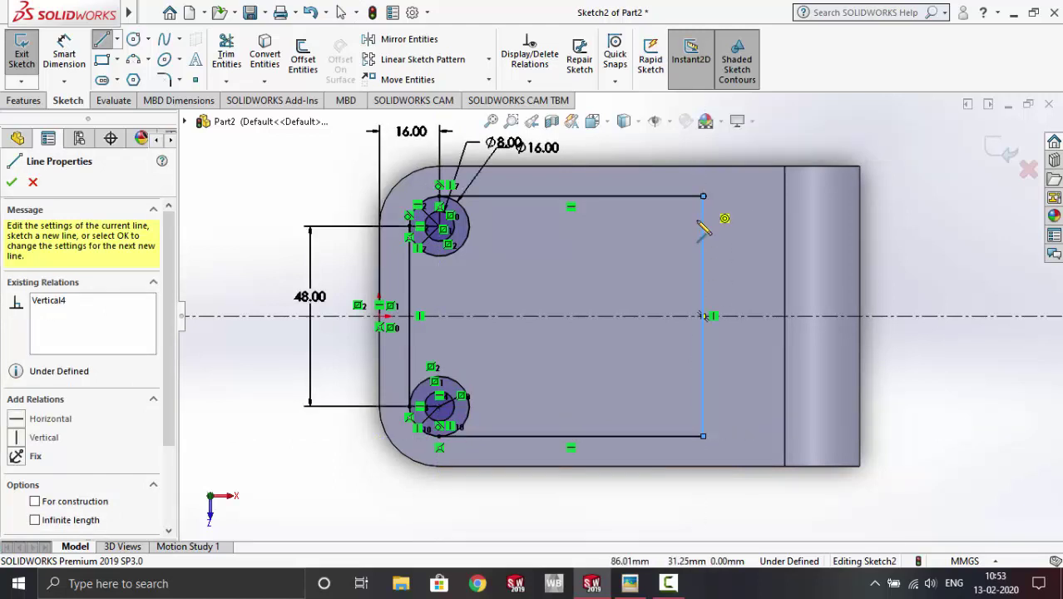
{"action": "left_click", "coordinate": [13, 179]}
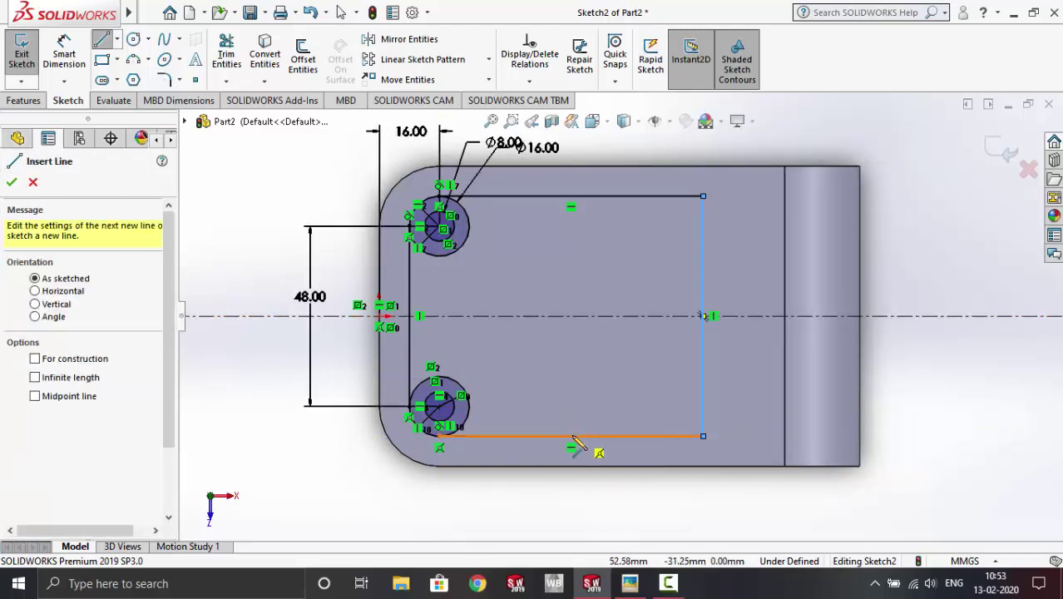
{"action": "key", "text": "Escape"}
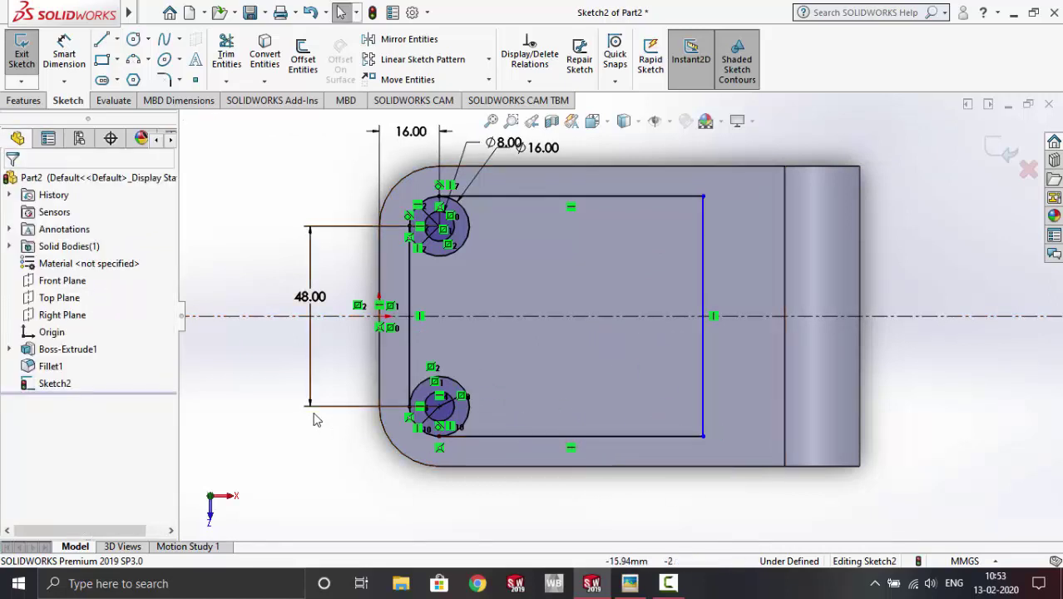
Step: Dimension the origin to the outline's top-right corner as 80 mm (64+16)
{"action": "left_click", "coordinate": [64, 52]}
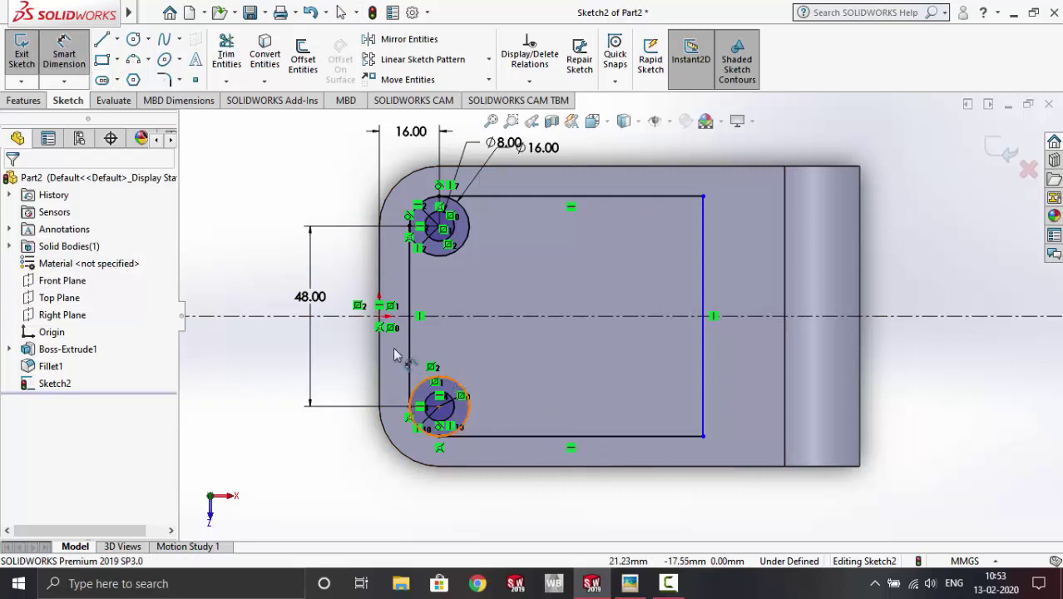
{"action": "left_click", "coordinate": [379, 317]}
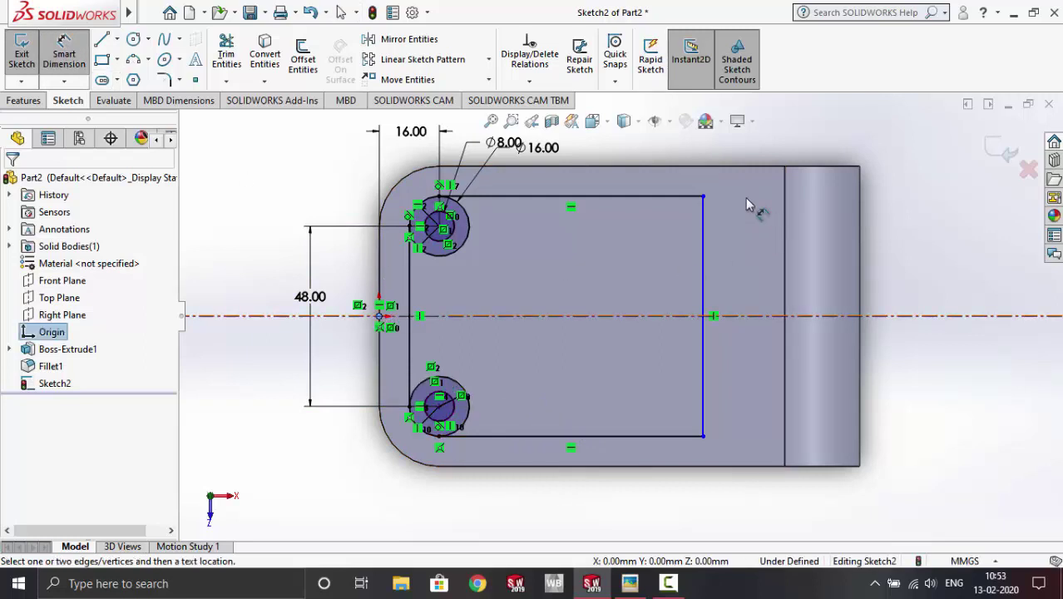
{"action": "left_click", "coordinate": [702, 198]}
{"action": "scroll", "coordinate": [676, 303], "scroll_direction": "up", "scroll_amount": 3}
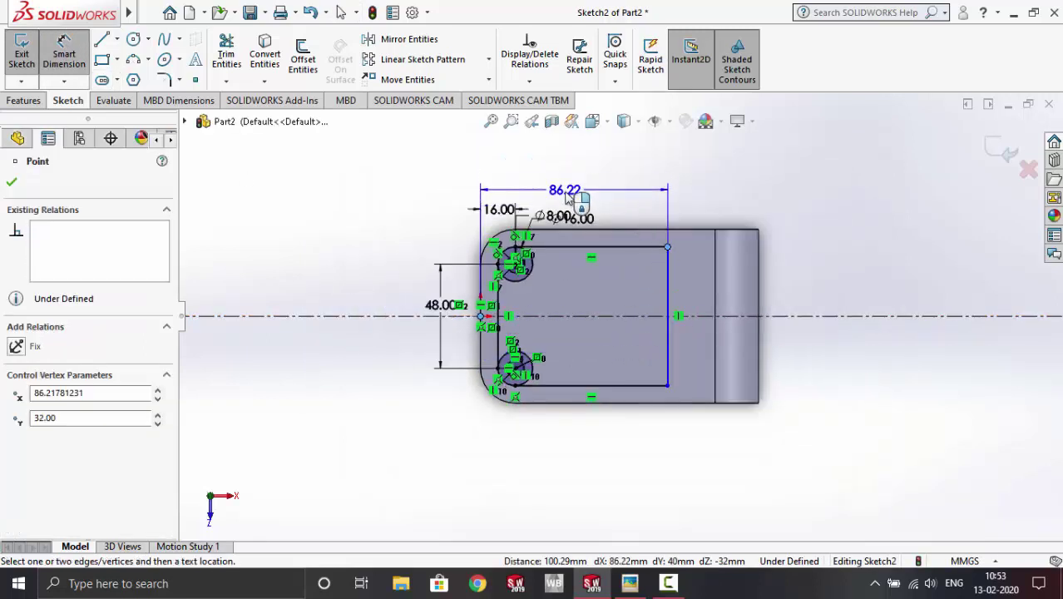
{"action": "left_click", "coordinate": [572, 187]}
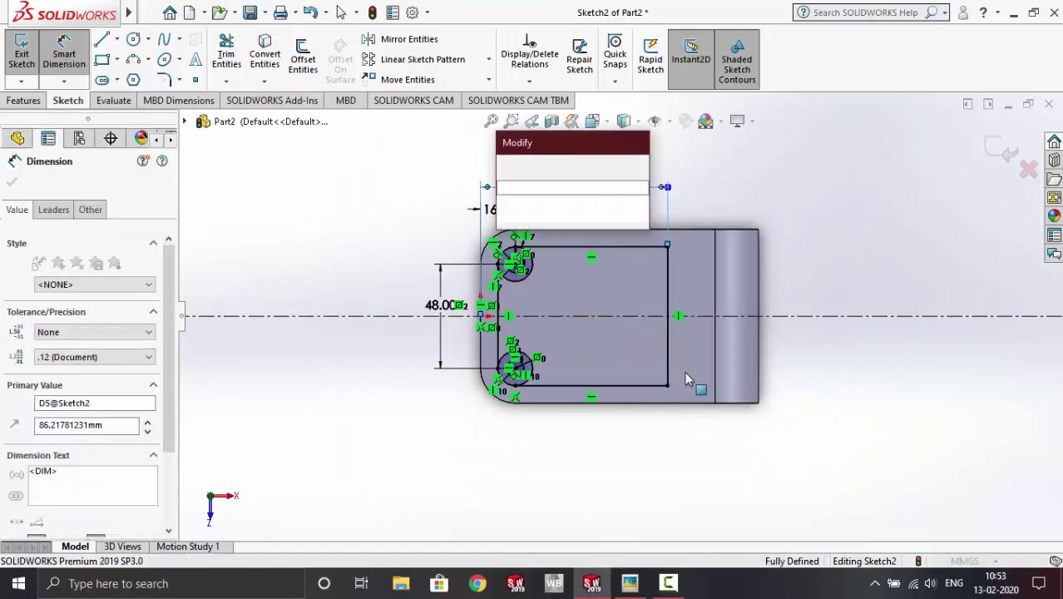
{"action": "left_click", "coordinate": [632, 584]}
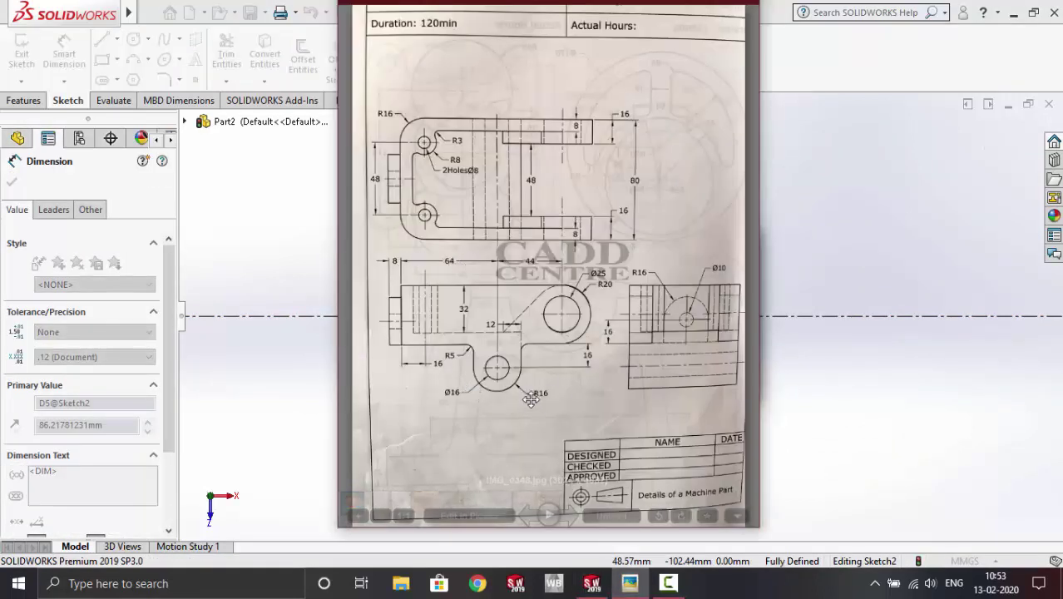
{"action": "left_click", "coordinate": [794, 77]}
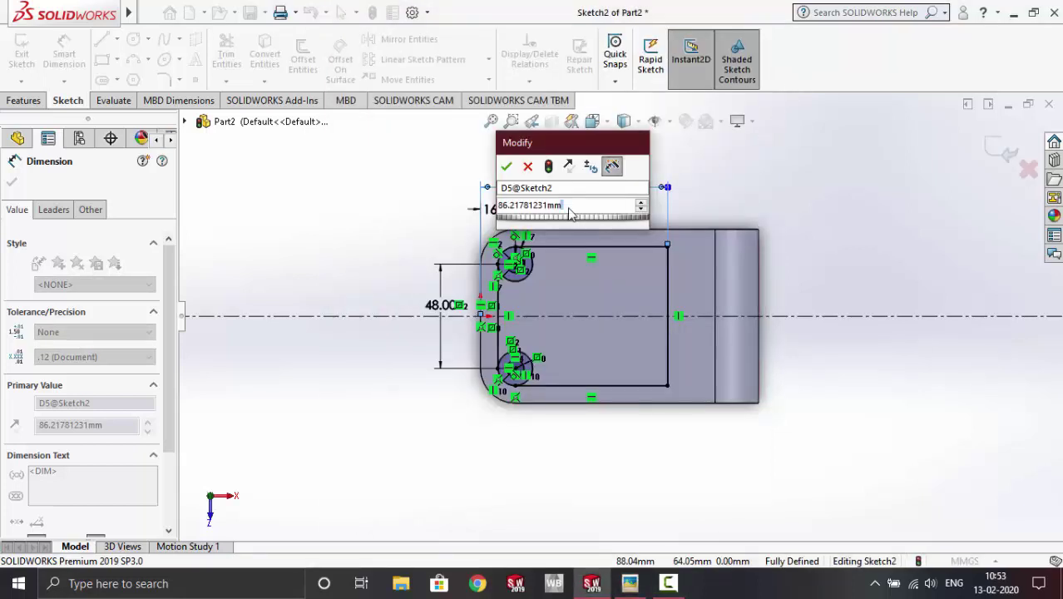
{"action": "type", "text": "64"}
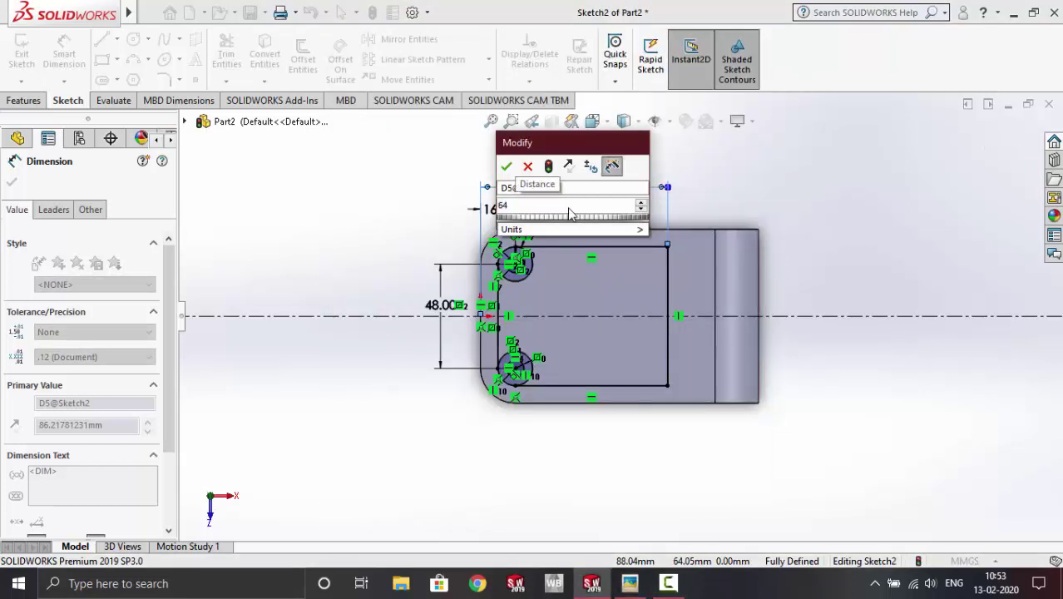
{"action": "type", "text": "-16"}
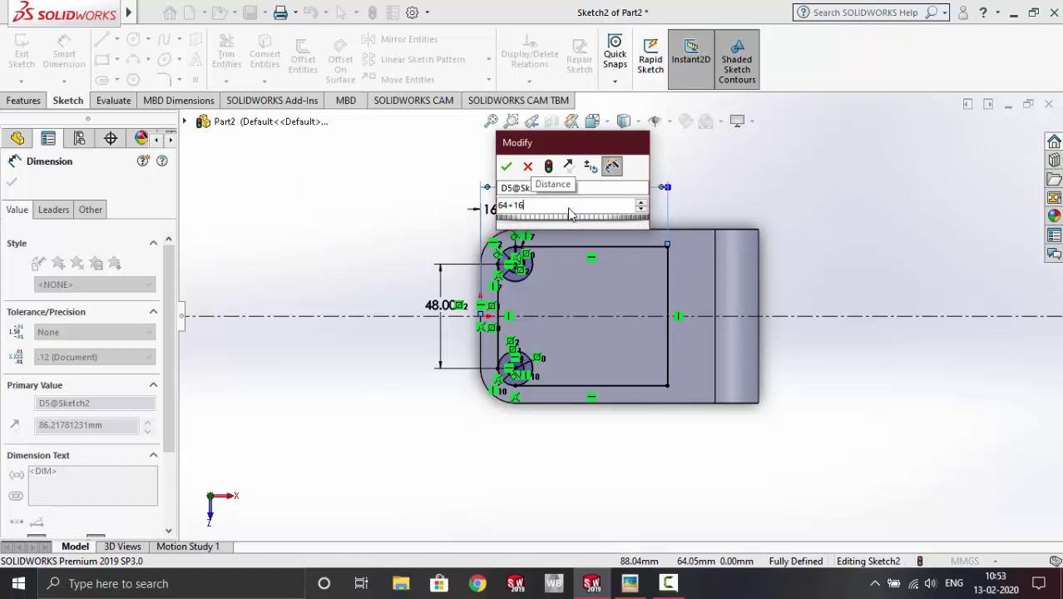
{"action": "key", "text": "Return"}
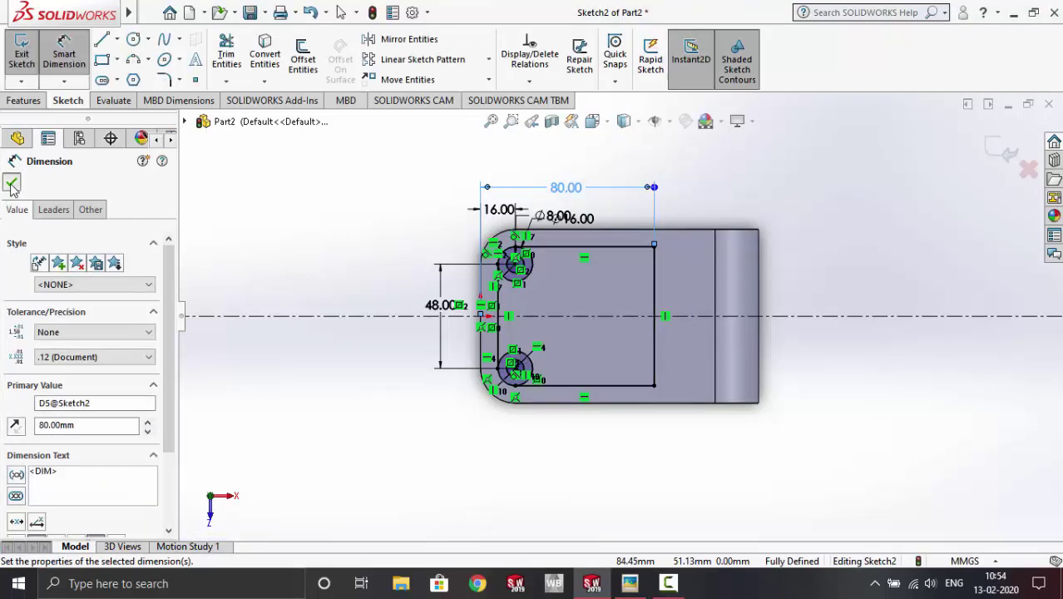
{"action": "left_click", "coordinate": [12, 184]}
Step: Begin a cut from the Features tools and orbit the part to view Sketch2
{"action": "left_click", "coordinate": [45, 105]}
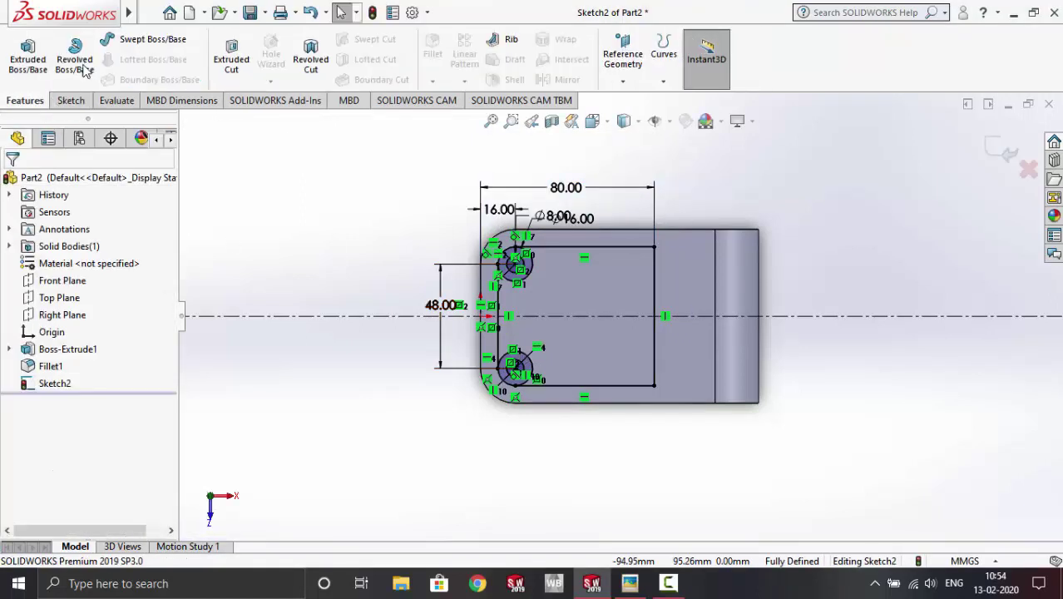
{"action": "left_click", "coordinate": [231, 58]}
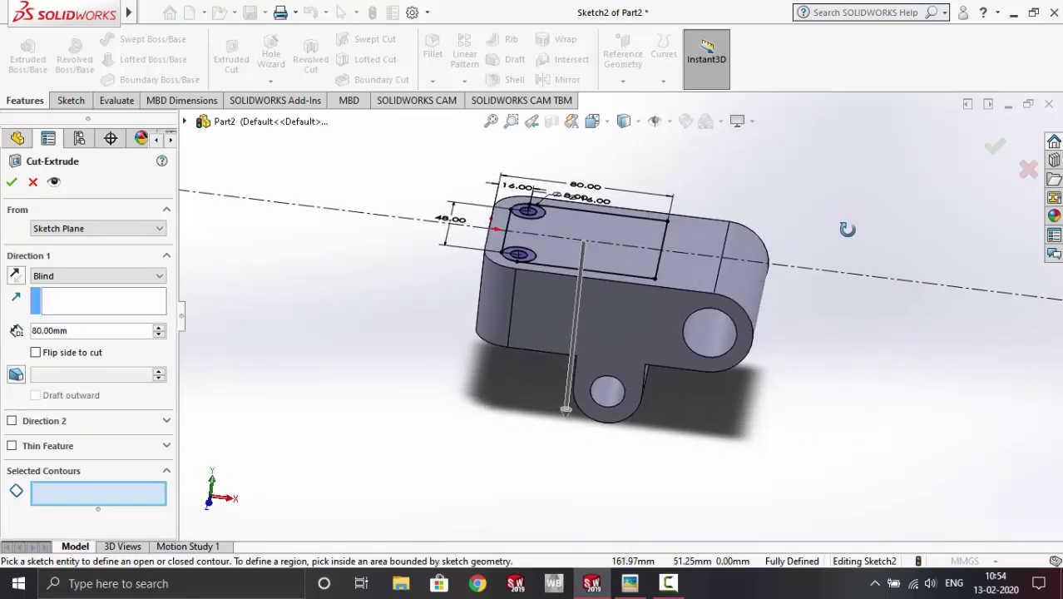
{"action": "middle_click_drag", "start_coordinate": [844, 230], "coordinate": [848, 248]}
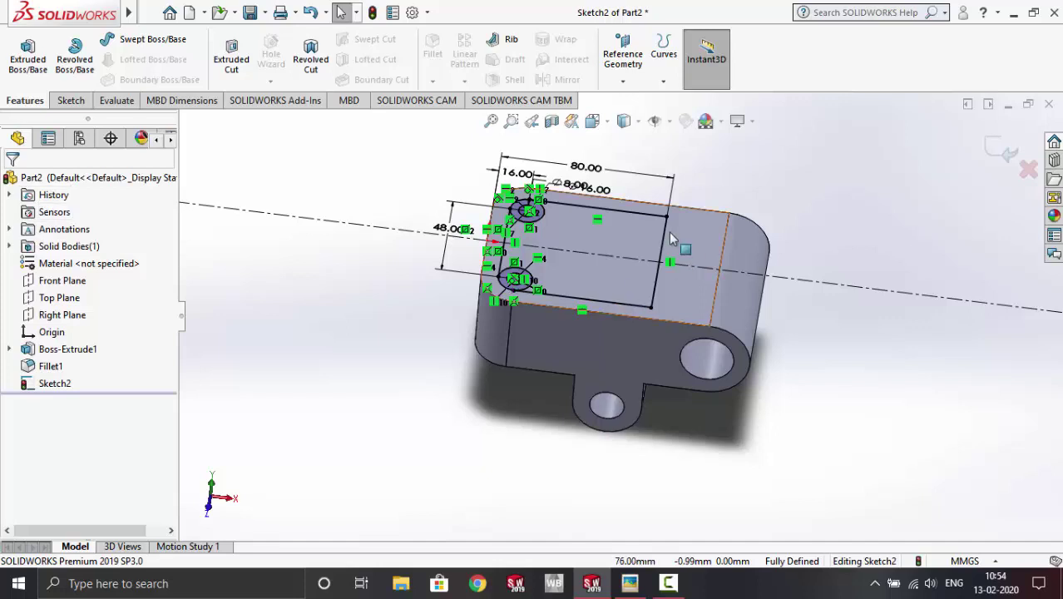
{"action": "right_click", "coordinate": [629, 228]}
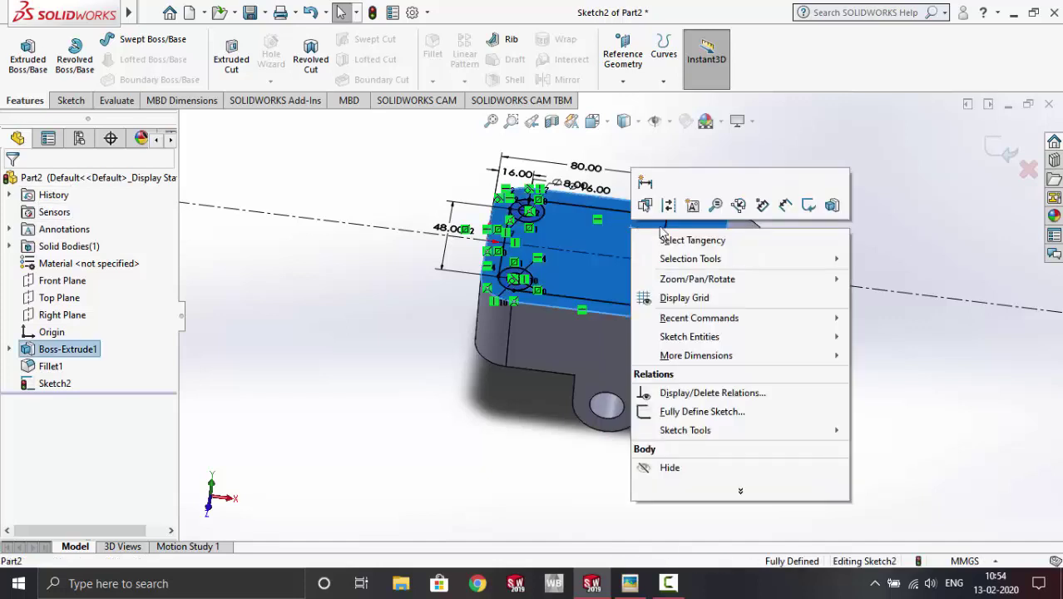
{"action": "left_click", "coordinate": [891, 163]}
{"action": "middle_click_drag", "start_coordinate": [797, 217], "coordinate": [631, 274]}
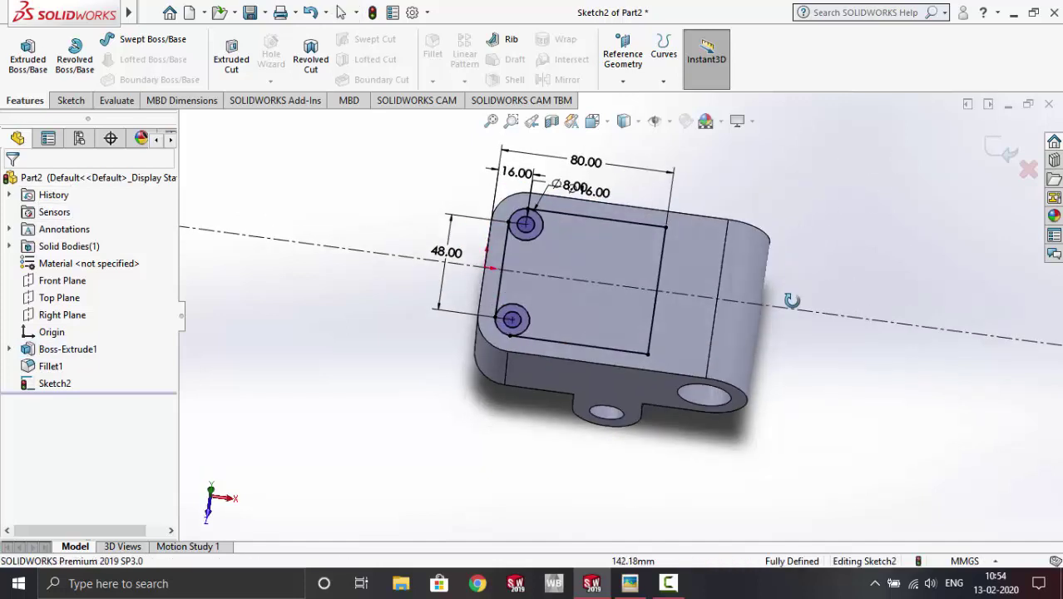
Step: View Sketch2 Normal To, compare it with the reference drawing, and zoom in
{"action": "left_click", "coordinate": [120, 389]}
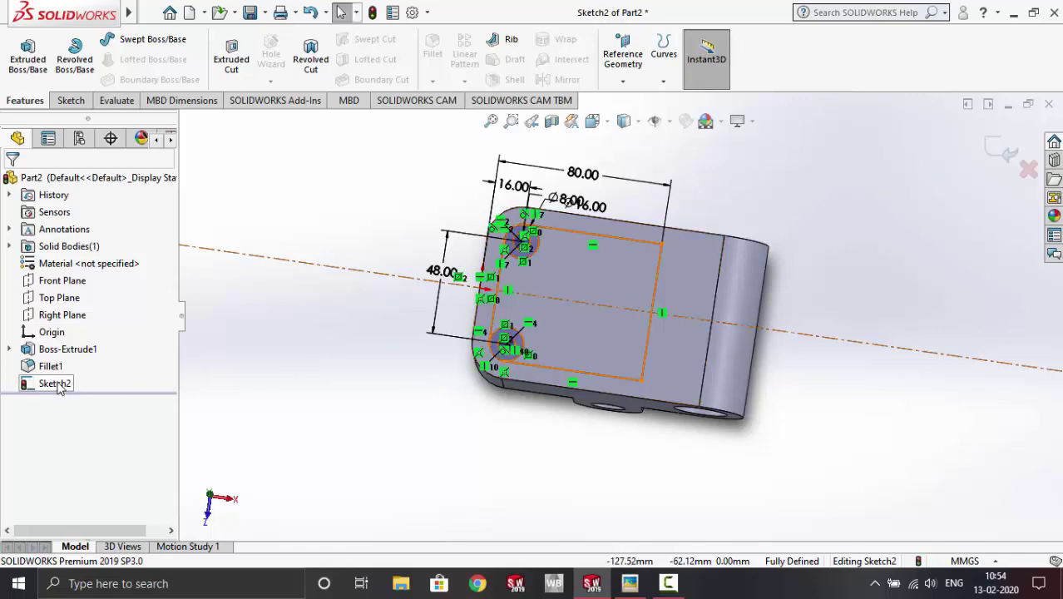
{"action": "right_click", "coordinate": [120, 389]}
{"action": "left_click", "coordinate": [102, 326]}
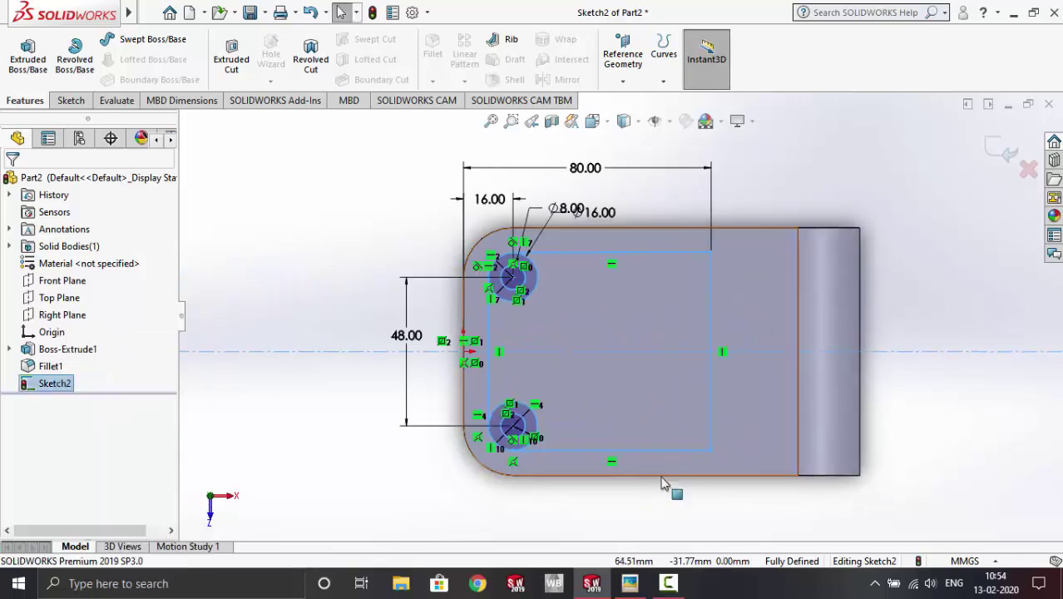
{"action": "left_click", "coordinate": [629, 582]}
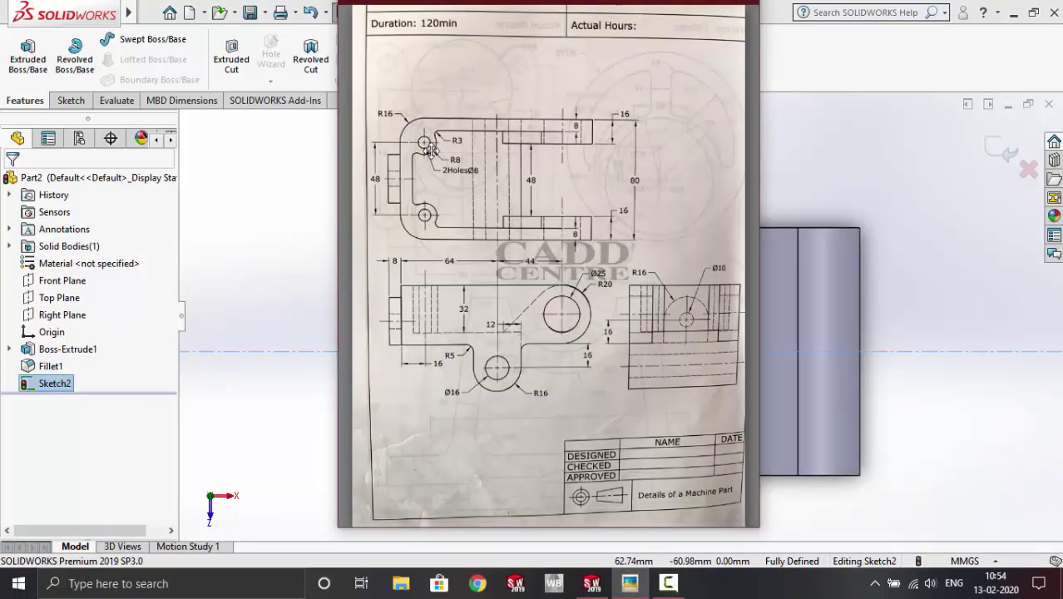
{"action": "left_click", "coordinate": [829, 147]}
{"action": "scroll", "coordinate": [619, 378], "scroll_direction": "down", "scroll_amount": 1}
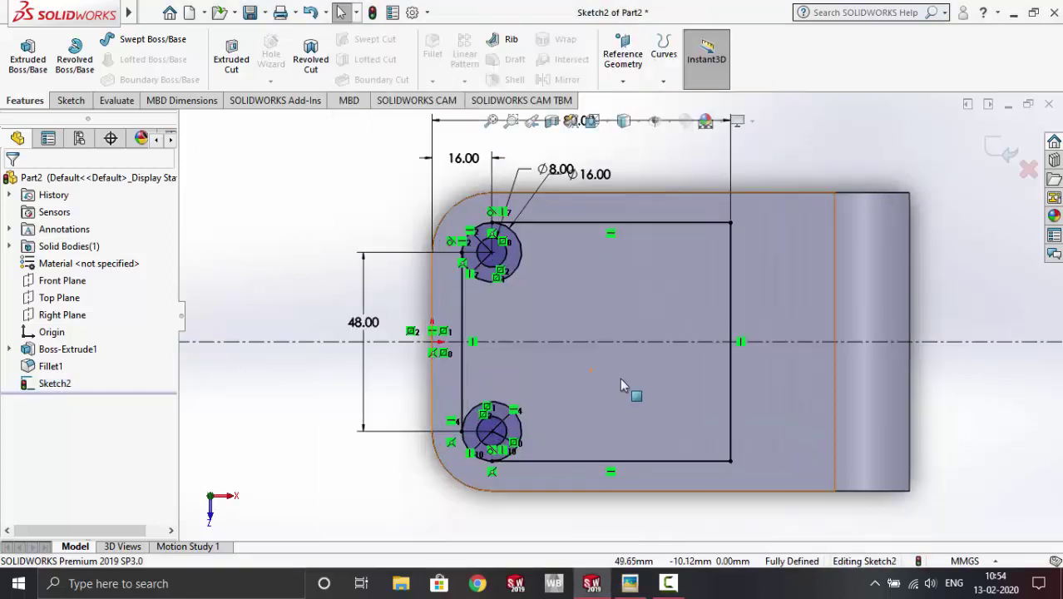
{"action": "scroll", "coordinate": [627, 386], "scroll_direction": "down", "scroll_amount": 1}
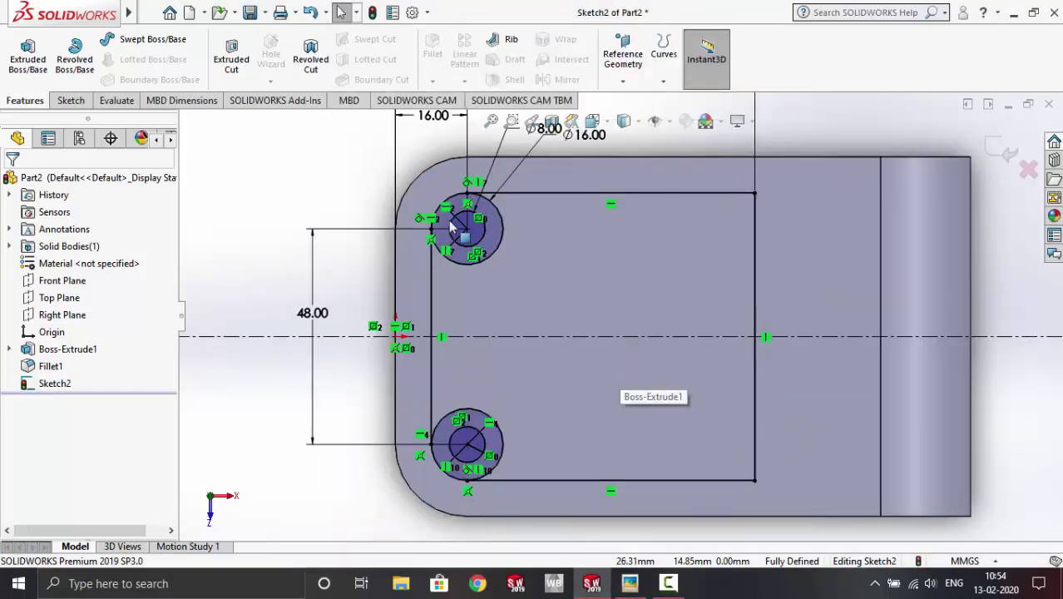
Step: Switch to the Sketch tools, starting and then cancelling Sketch Fillet
{"action": "left_click", "coordinate": [70, 101]}
{"action": "left_click", "coordinate": [164, 80]}
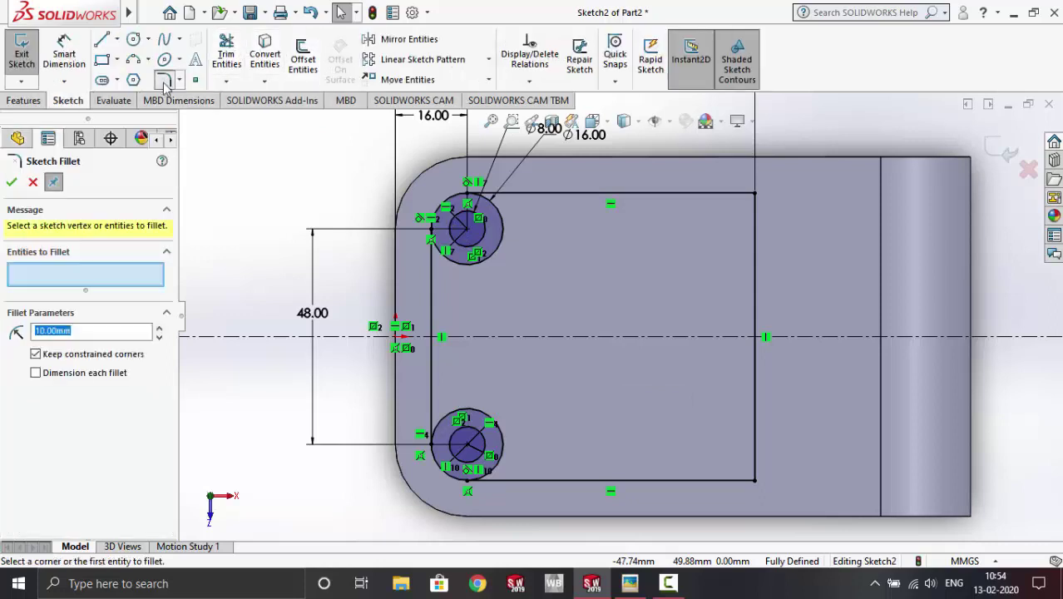
{"action": "key", "text": "Escape"}
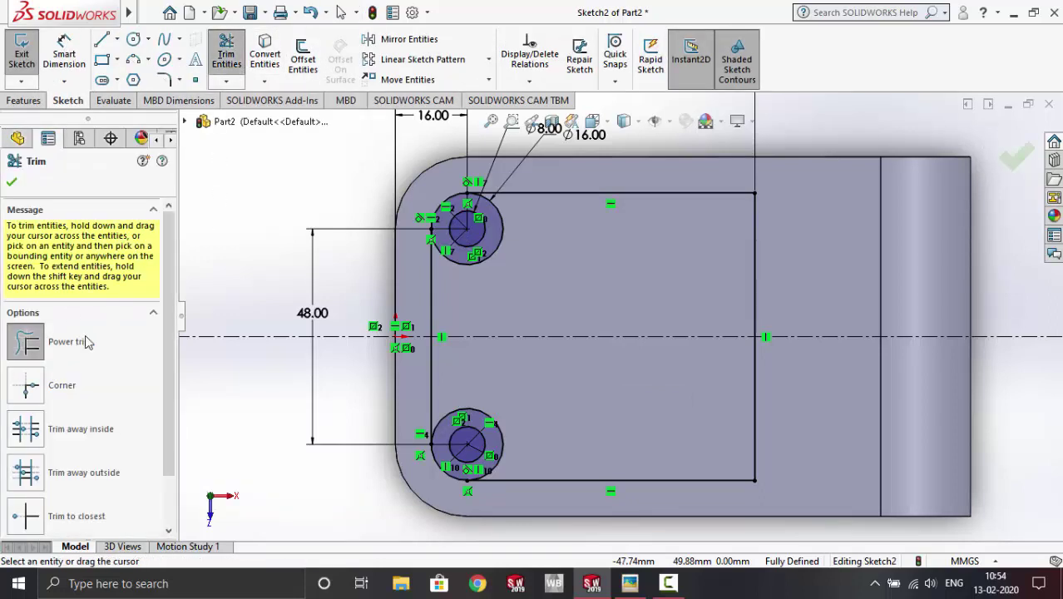
Step: Power-trim the outer hole circles' arcs inside the rectangle at the top and bottom holes
{"action": "scroll", "coordinate": [443, 205], "scroll_direction": "down", "scroll_amount": 2}
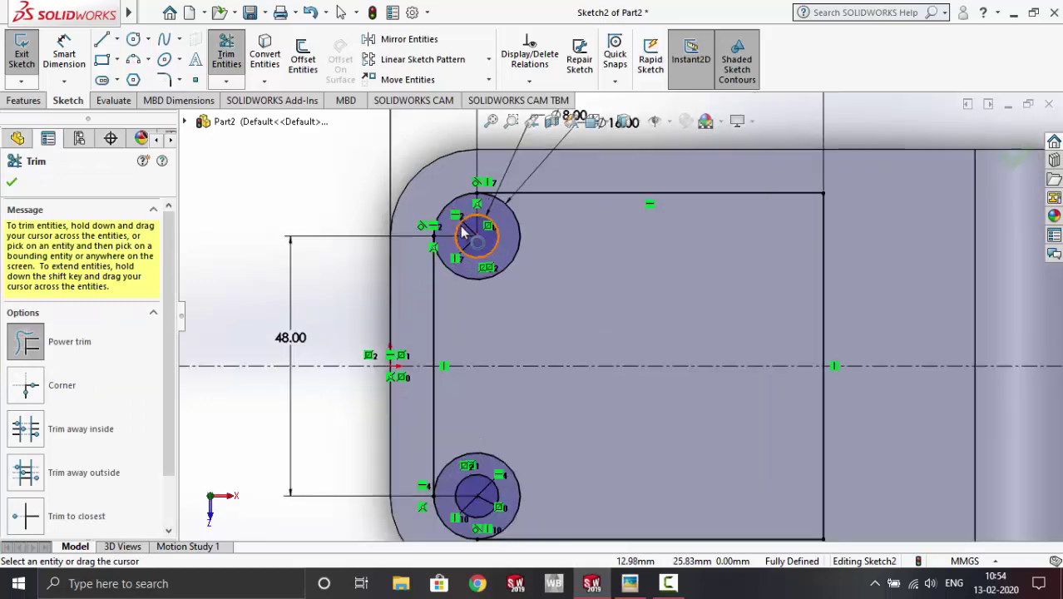
{"action": "left_click_drag", "start_coordinate": [441, 186], "coordinate": [458, 209]}
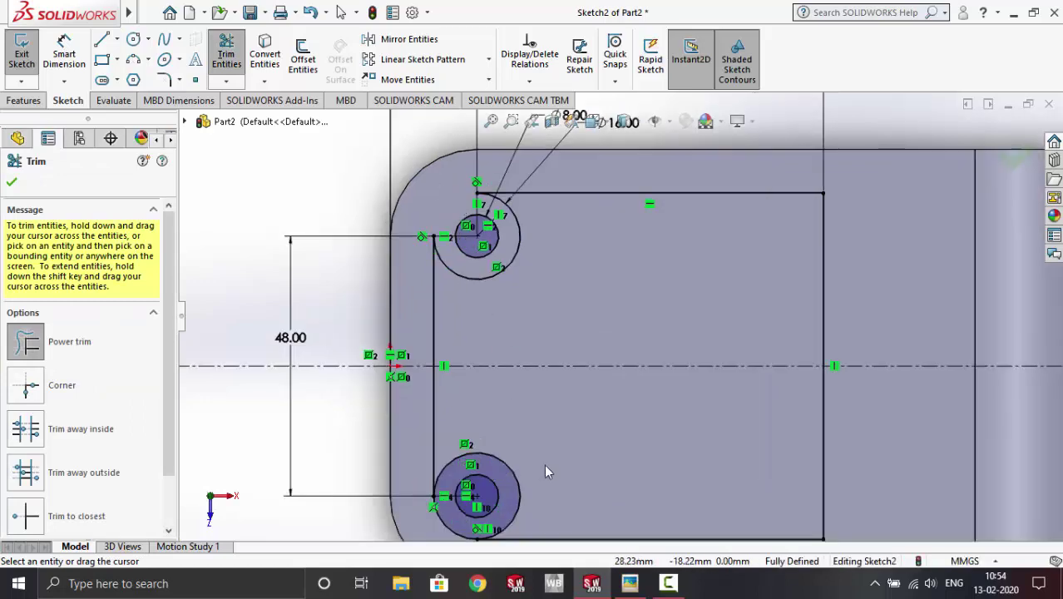
{"action": "scroll", "coordinate": [567, 381], "scroll_direction": "up", "scroll_amount": 3}
{"action": "scroll", "coordinate": [556, 396], "scroll_direction": "down", "scroll_amount": 3}
{"action": "scroll", "coordinate": [532, 411], "scroll_direction": "down", "scroll_amount": 1}
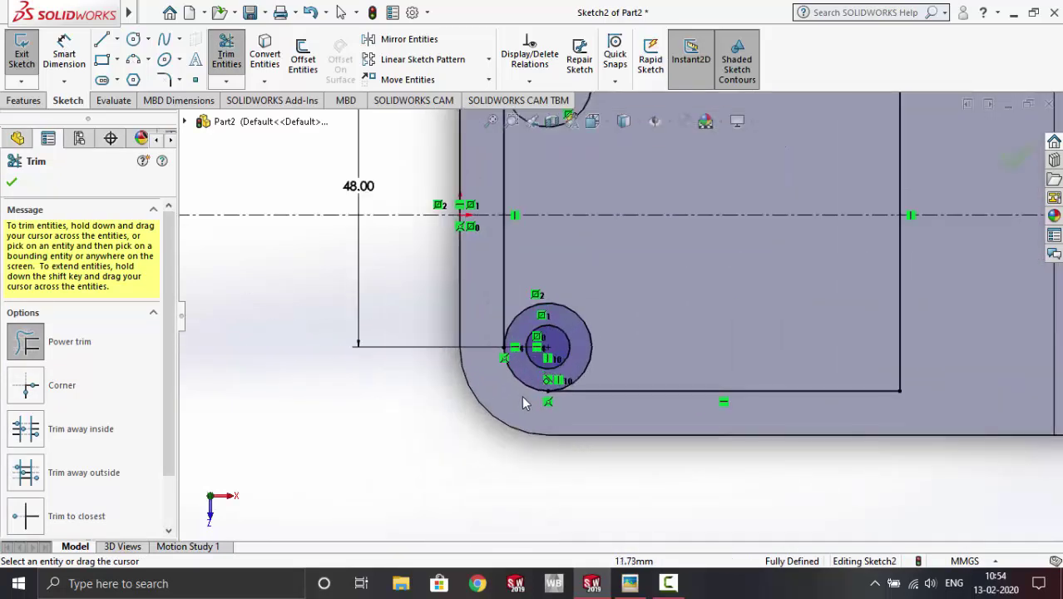
{"action": "left_click_drag", "start_coordinate": [532, 370], "coordinate": [539, 384]}
{"action": "scroll", "coordinate": [559, 404], "scroll_direction": "up", "scroll_amount": 1}
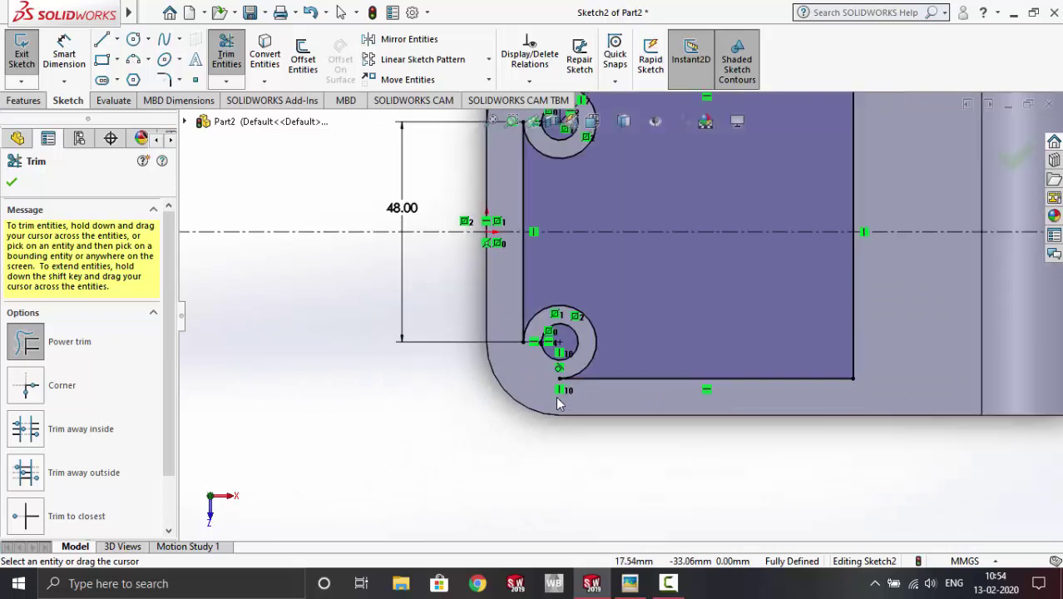
{"action": "scroll", "coordinate": [559, 404], "scroll_direction": "up", "scroll_amount": 2}
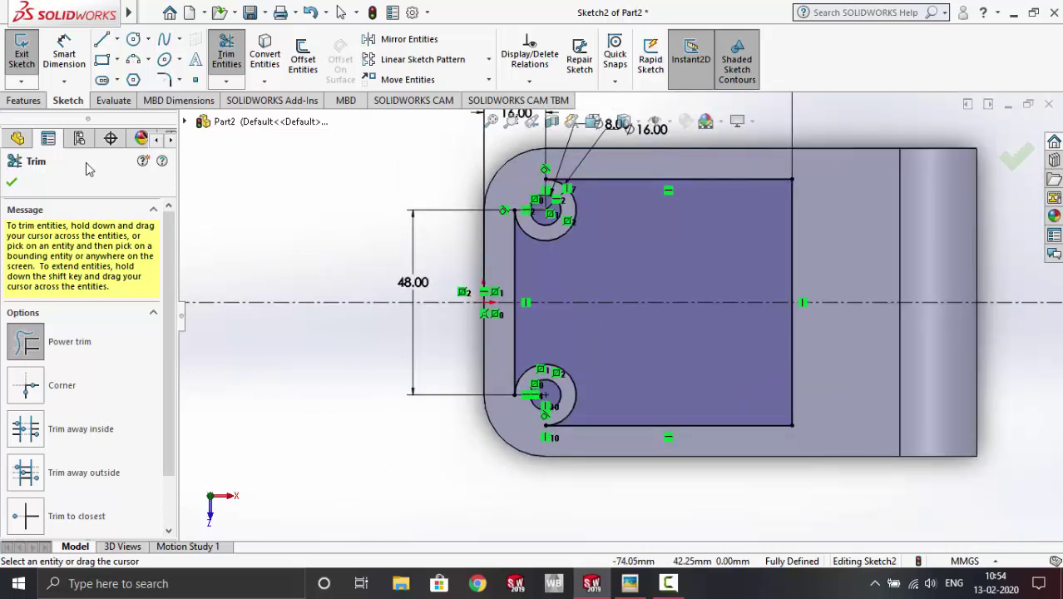
Step: Add 3 mm sketch fillets at the four corners where the hole arcs meet the outline
{"action": "left_click", "coordinate": [167, 82]}
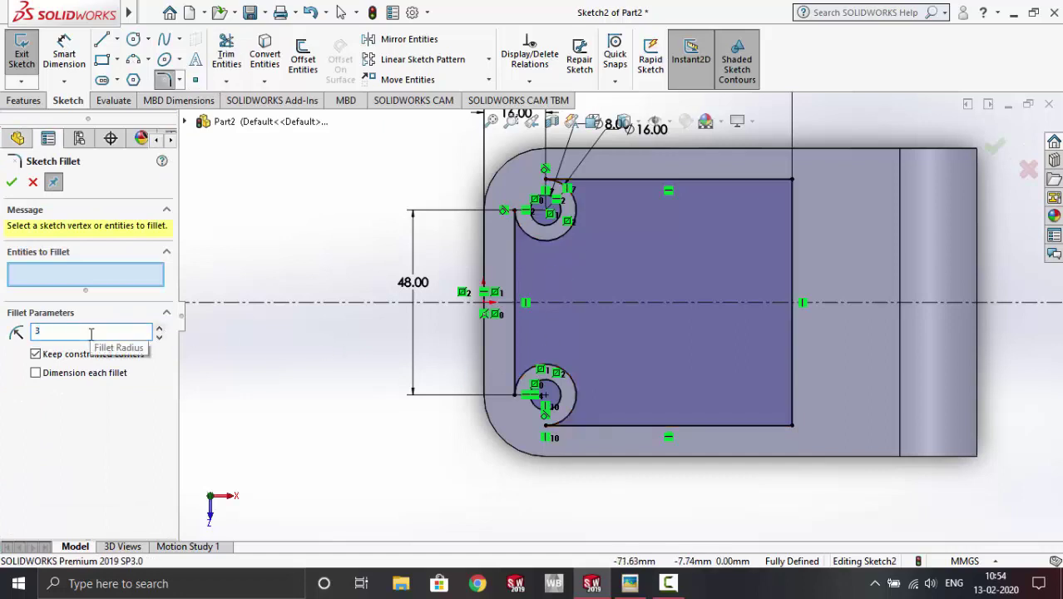
{"action": "left_click", "coordinate": [553, 185]}
{"action": "left_click", "coordinate": [516, 213]}
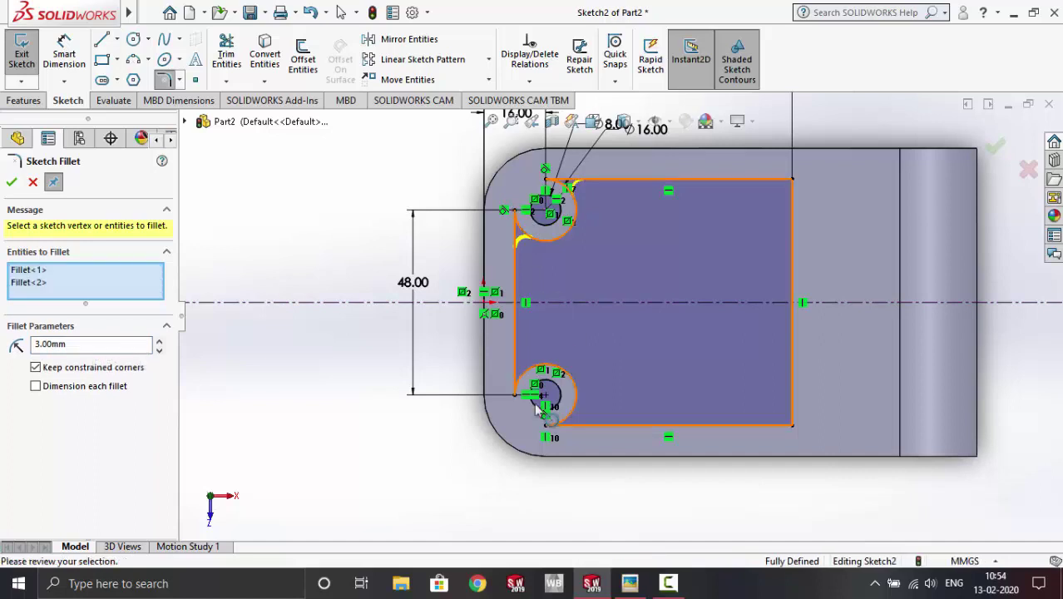
{"action": "left_click", "coordinate": [514, 408]}
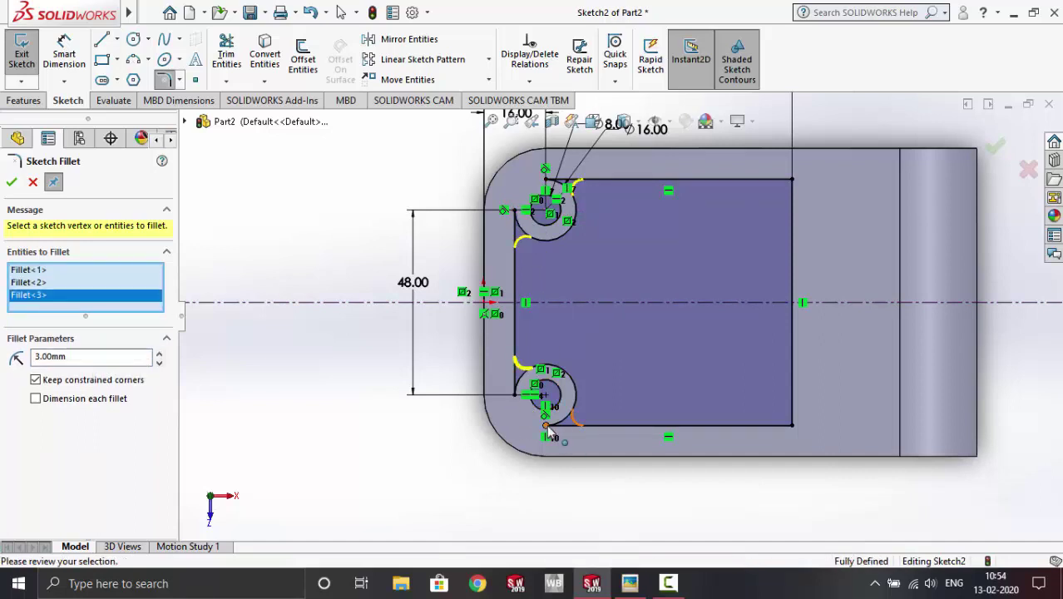
{"action": "left_click", "coordinate": [552, 426]}
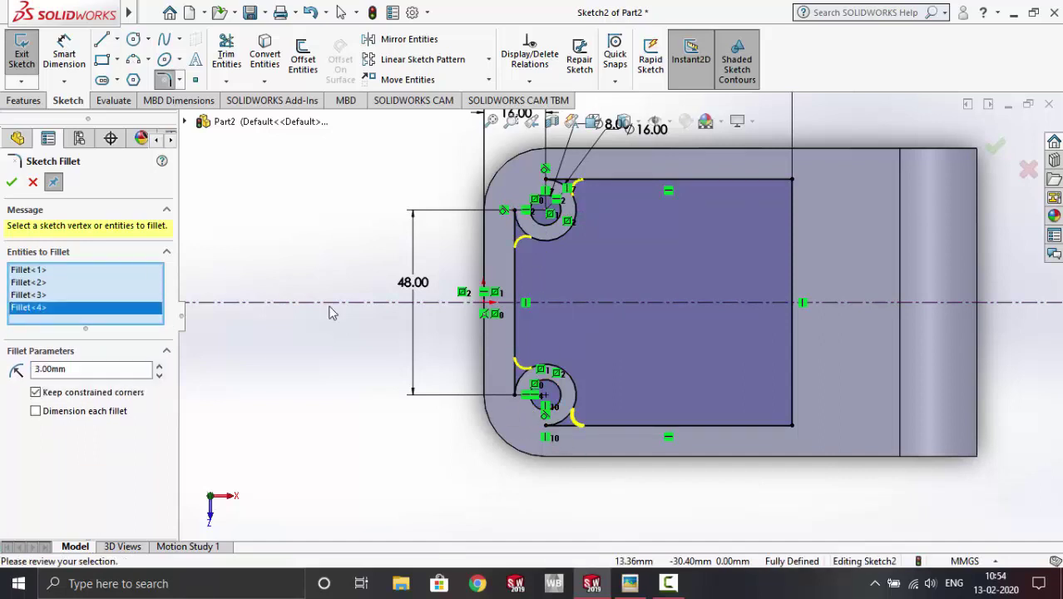
{"action": "left_click", "coordinate": [12, 180]}
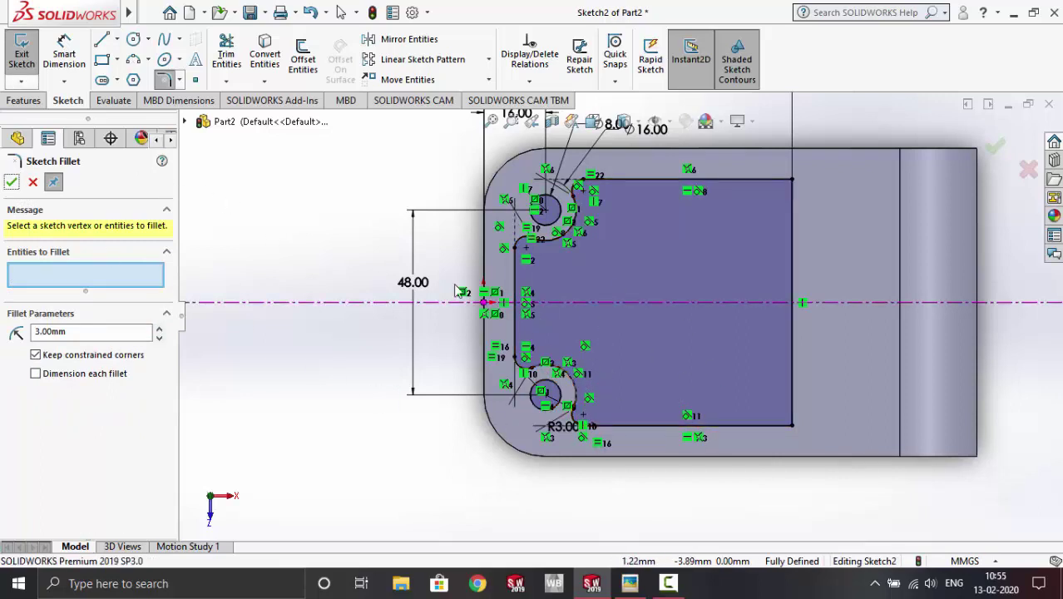
{"action": "left_click", "coordinate": [11, 182]}
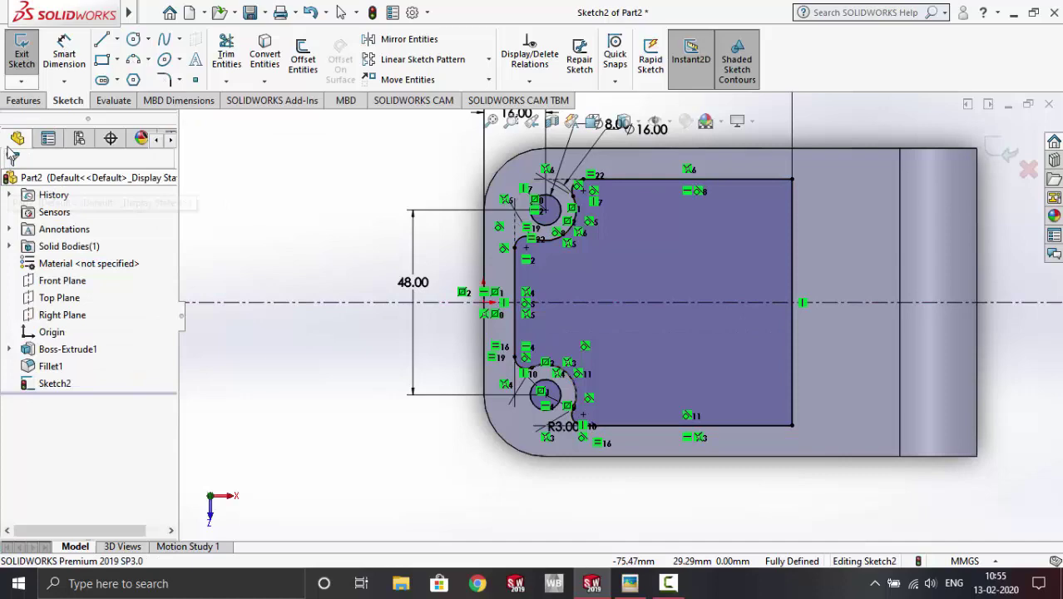
Step: Cut the filleted pocket sketch into the block as a 32 mm blind extruded cut
{"action": "left_click", "coordinate": [24, 100]}
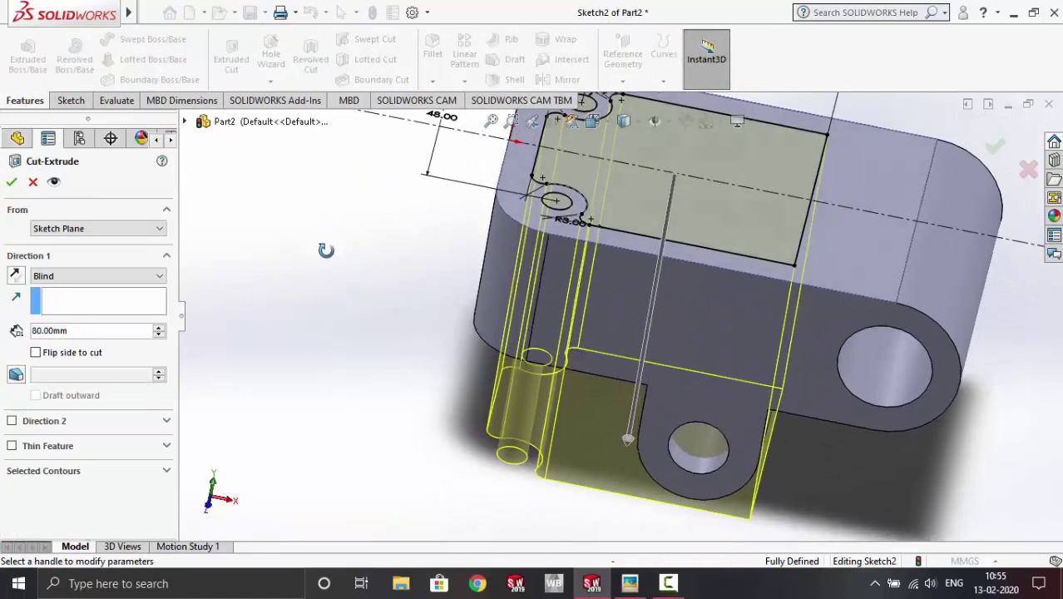
{"action": "left_click", "coordinate": [630, 583]}
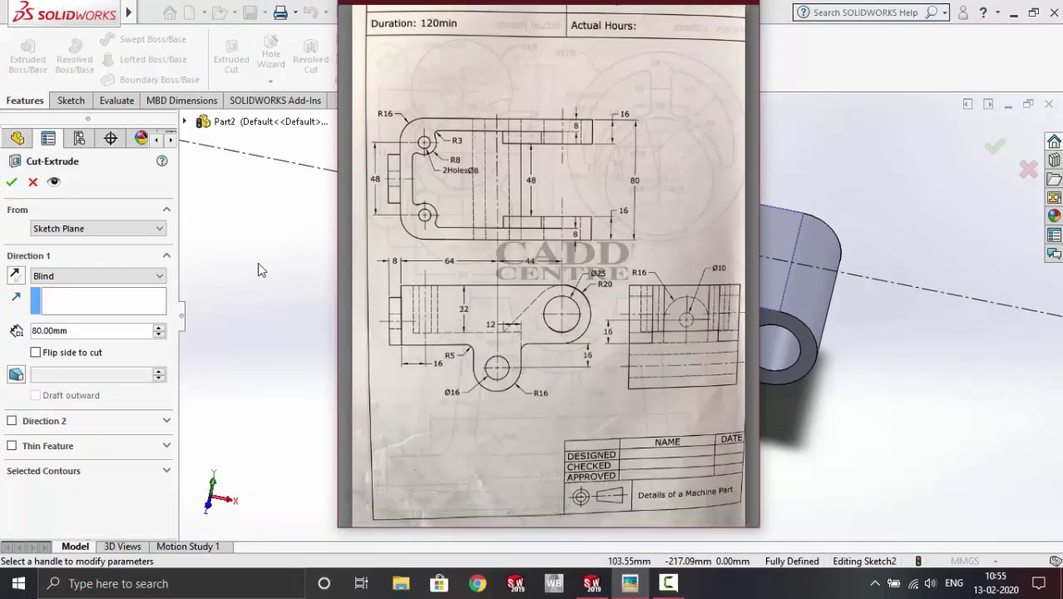
{"action": "left_click", "coordinate": [72, 330]}
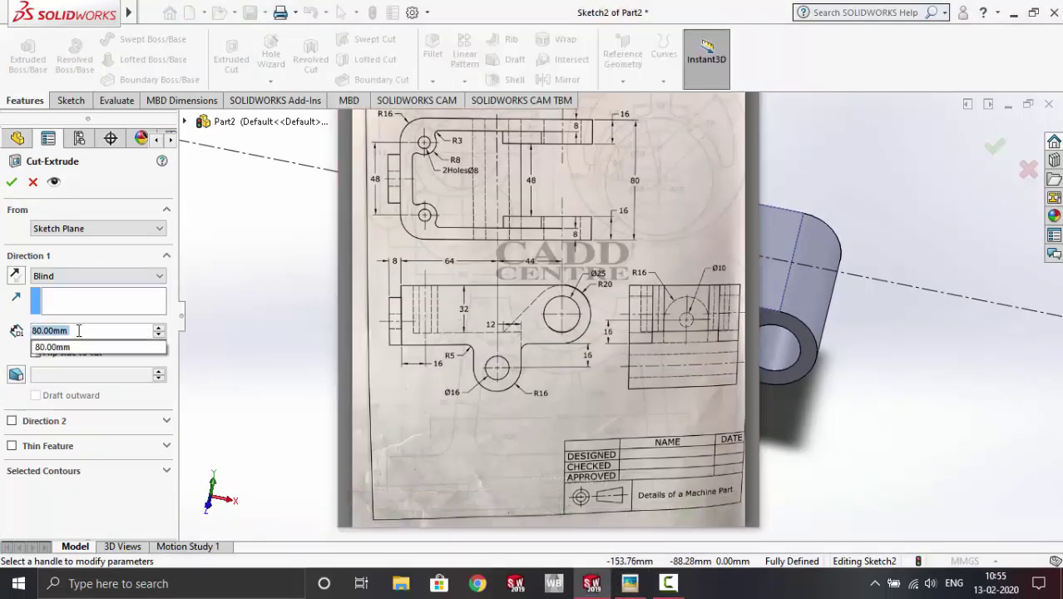
{"action": "type", "text": "32"}
{"action": "key", "text": "Return"}
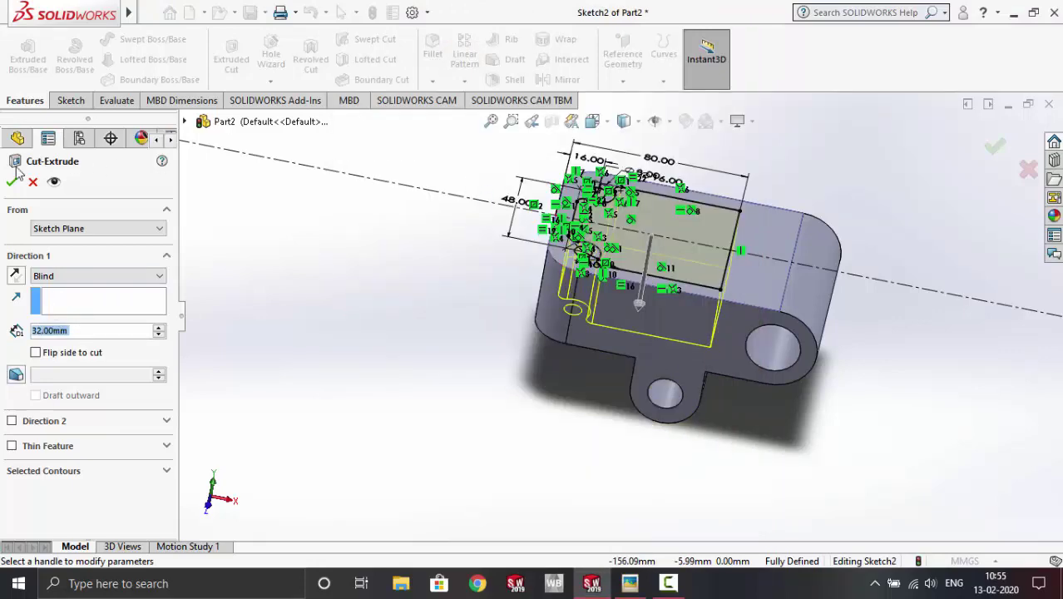
{"action": "left_click", "coordinate": [13, 180]}
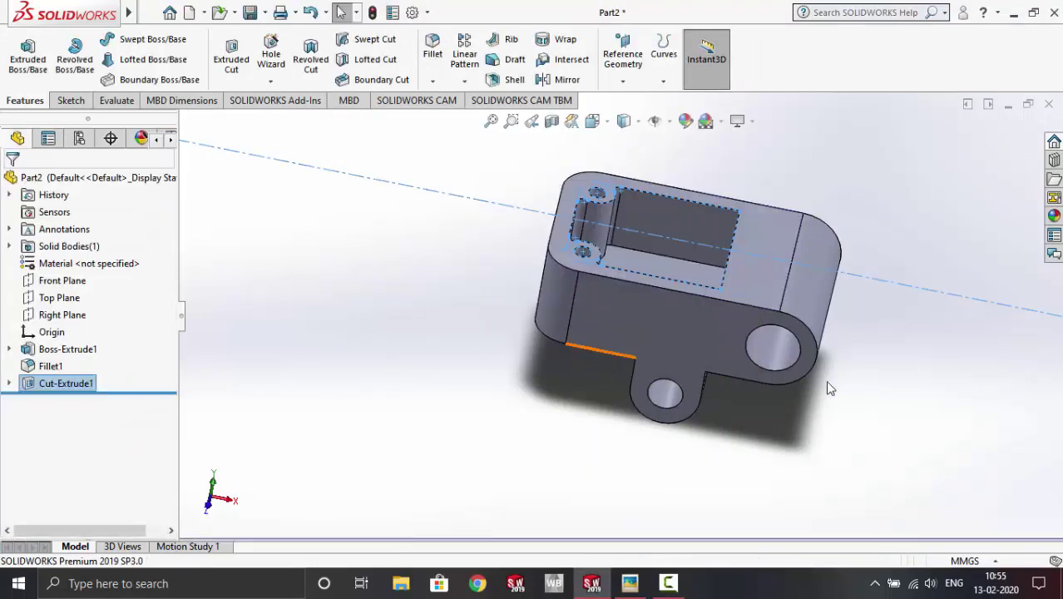
Step: Start a new sketch, Sketch3, on the block's top face
{"action": "middle_click_drag", "start_coordinate": [829, 387], "coordinate": [841, 363]}
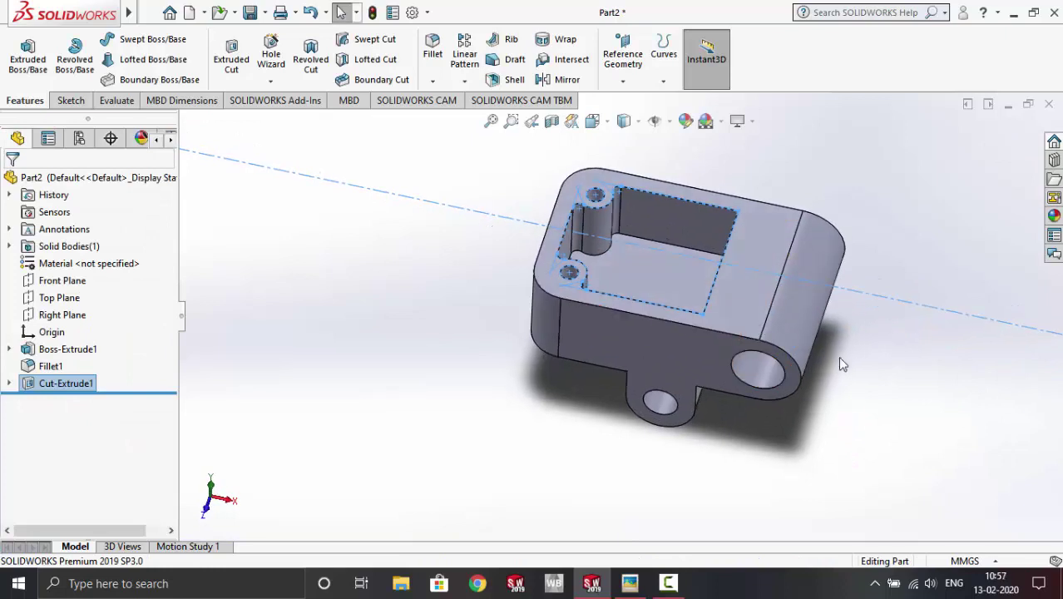
{"action": "left_click", "coordinate": [735, 287]}
{"action": "right_click", "coordinate": [735, 288]}
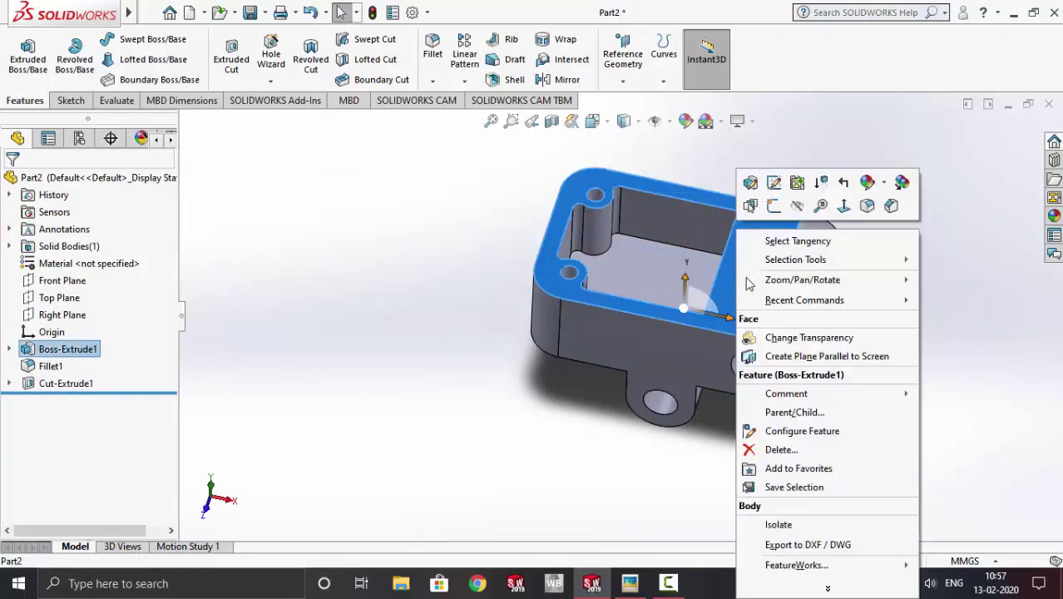
{"action": "left_click", "coordinate": [773, 205]}
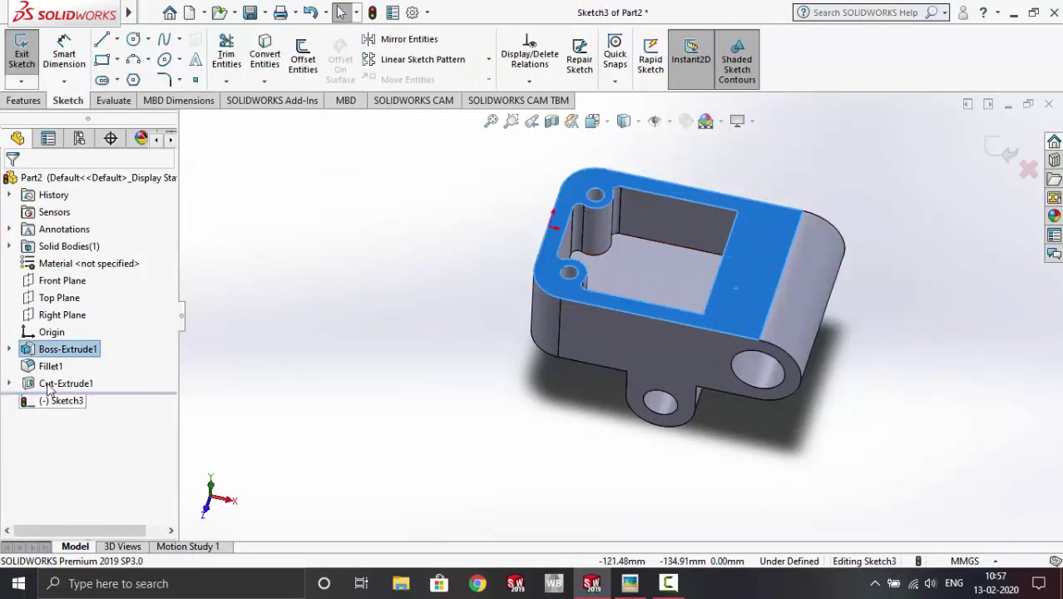
Step: Turn Sketch3 Normal To the view and pick the Corner Rectangle tool
{"action": "right_click", "coordinate": [78, 402]}
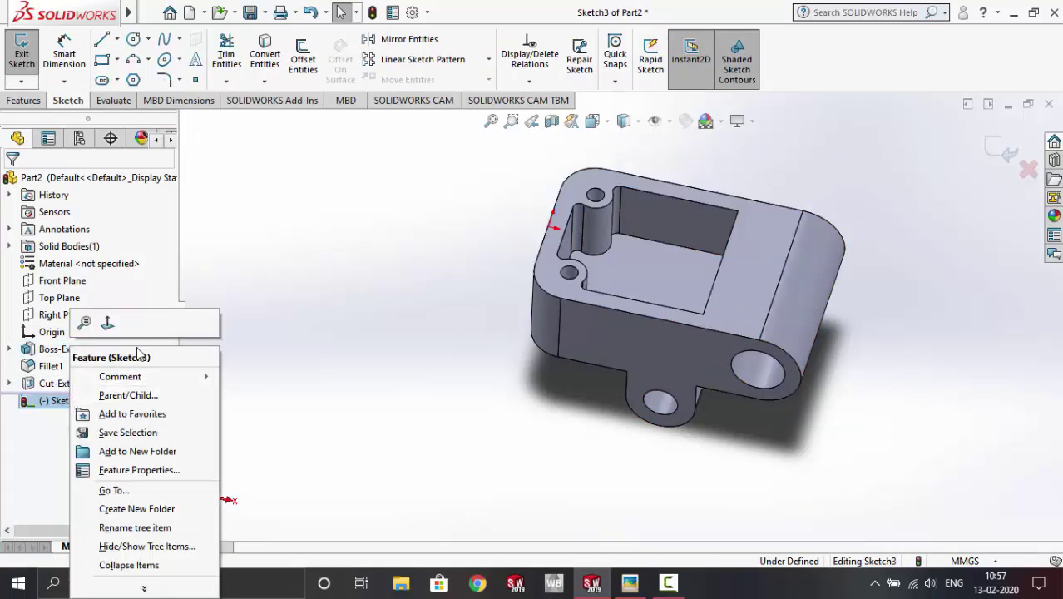
{"action": "left_click", "coordinate": [109, 324]}
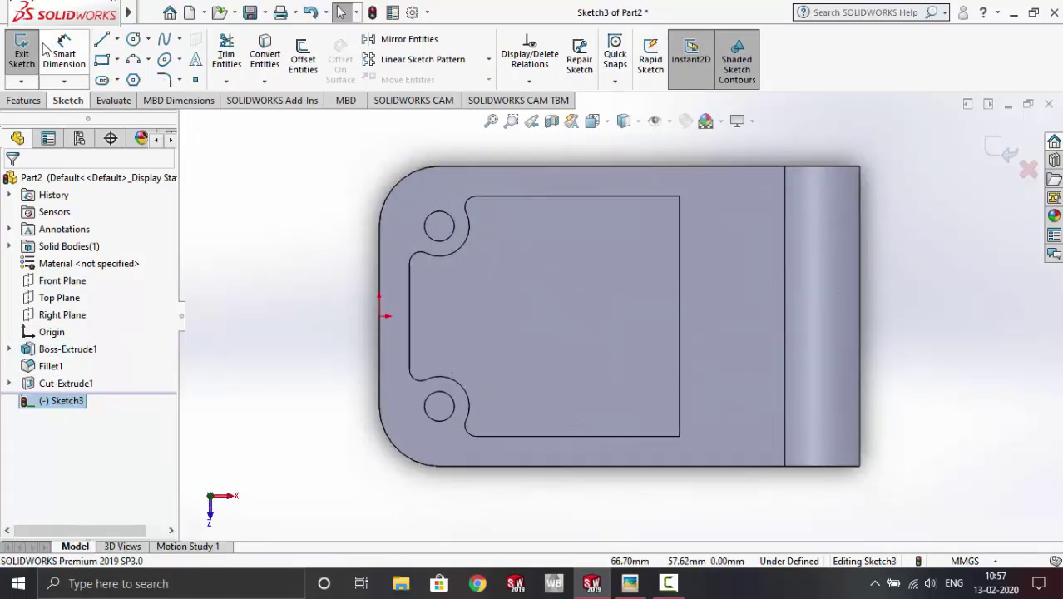
{"action": "left_click", "coordinate": [118, 64]}
{"action": "left_click", "coordinate": [139, 86]}
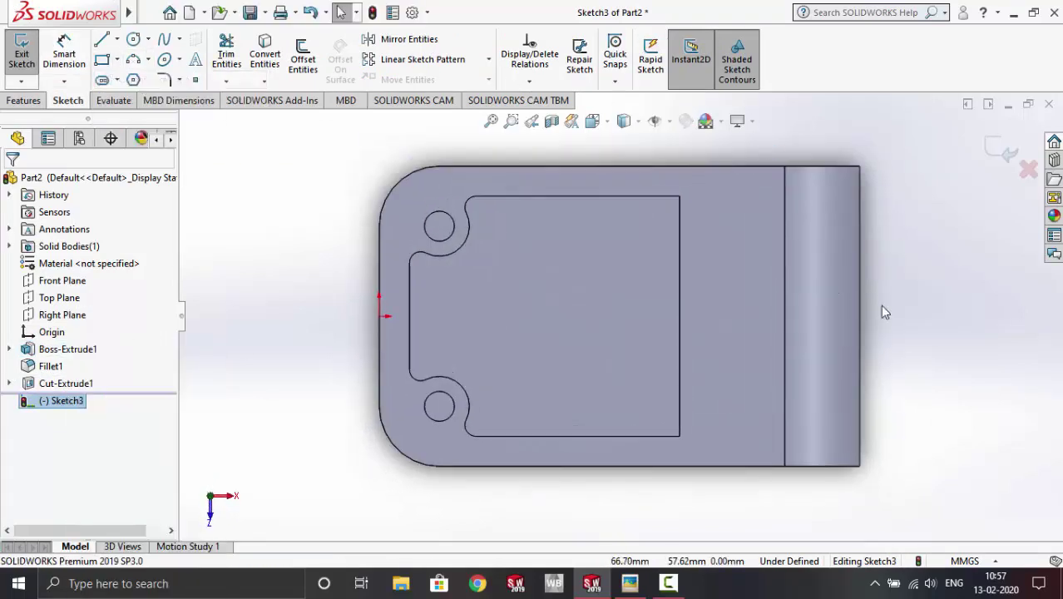
Step: Draw a corner rectangle from the pocket corner, its bottom collinear with the pocket's bottom edge
{"action": "left_click", "coordinate": [679, 197]}
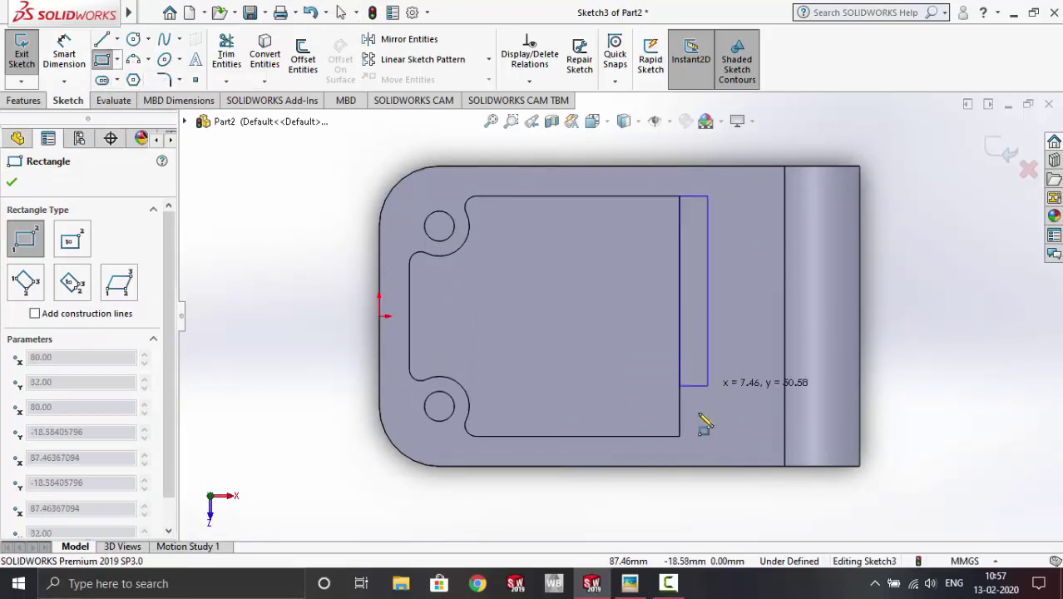
{"action": "left_click", "coordinate": [898, 431]}
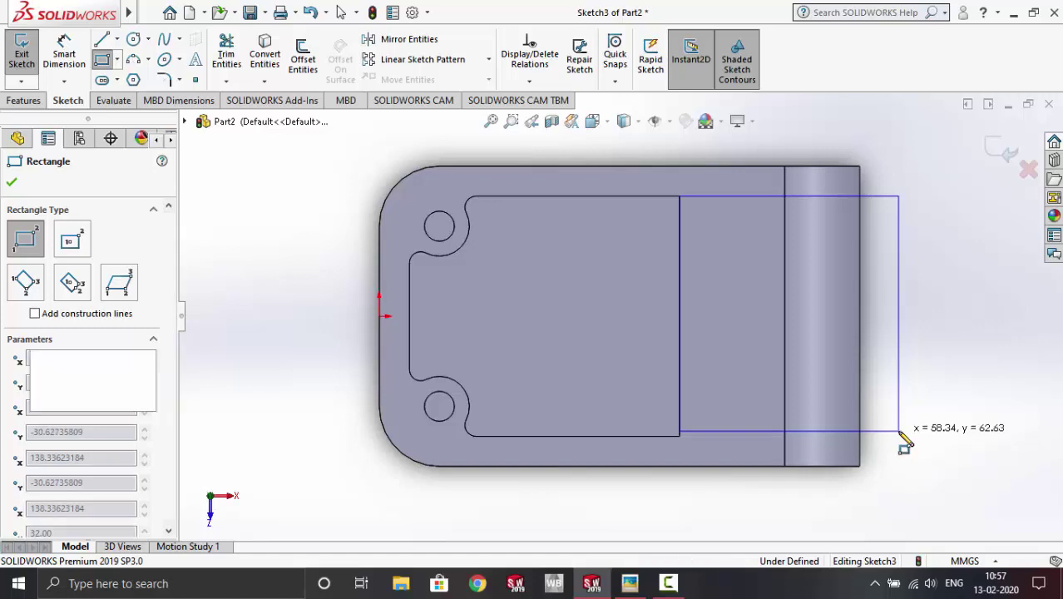
{"action": "left_click", "coordinate": [10, 182]}
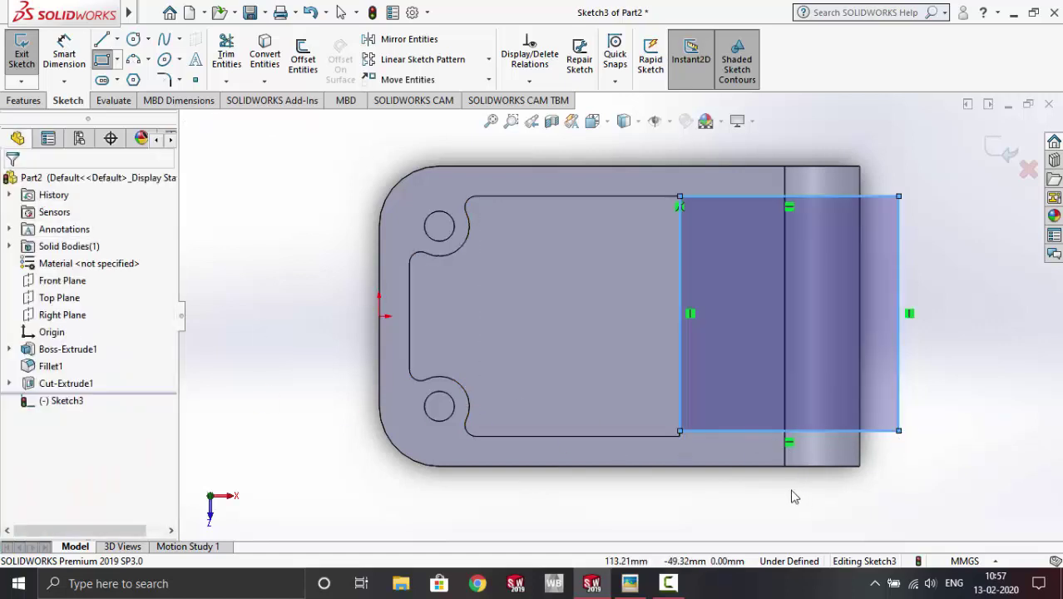
{"action": "left_click", "coordinate": [730, 430]}
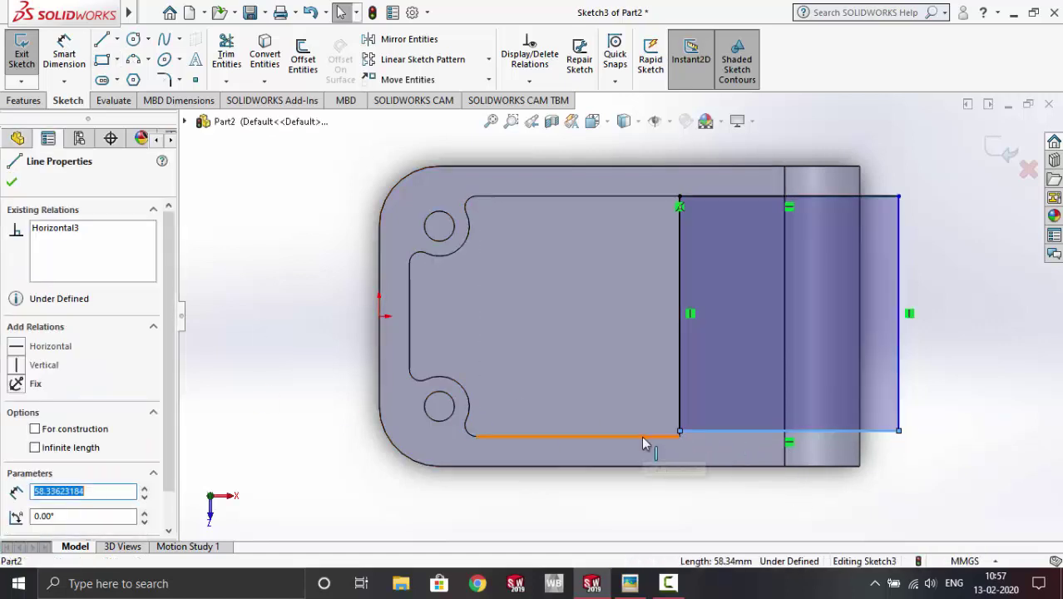
{"action": "left_click", "coordinate": [644, 435], "text": "ctrl"}
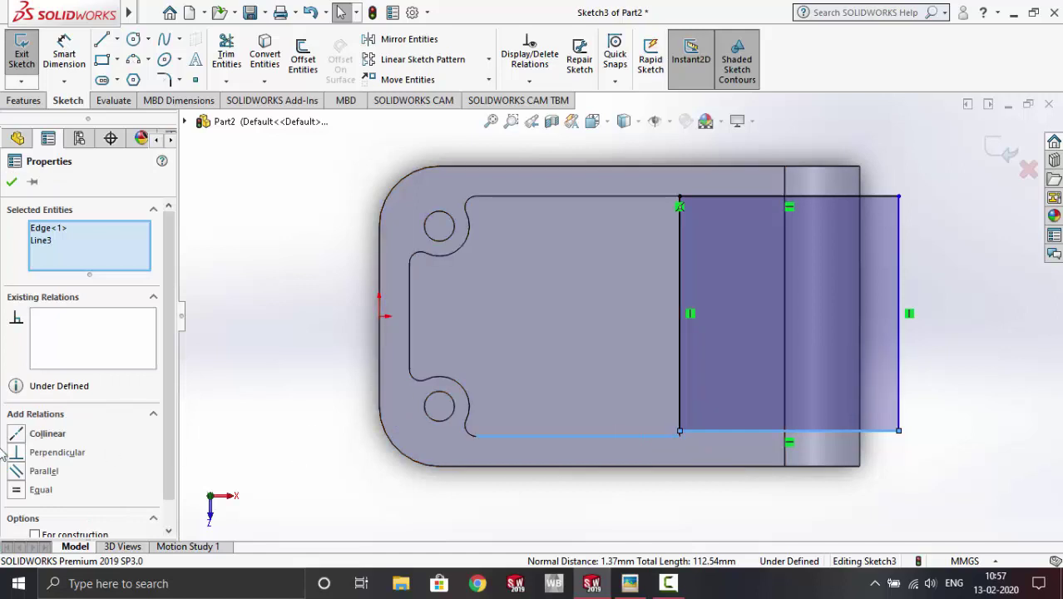
{"action": "scroll", "coordinate": [97, 486], "scroll_direction": "down", "scroll_amount": 1}
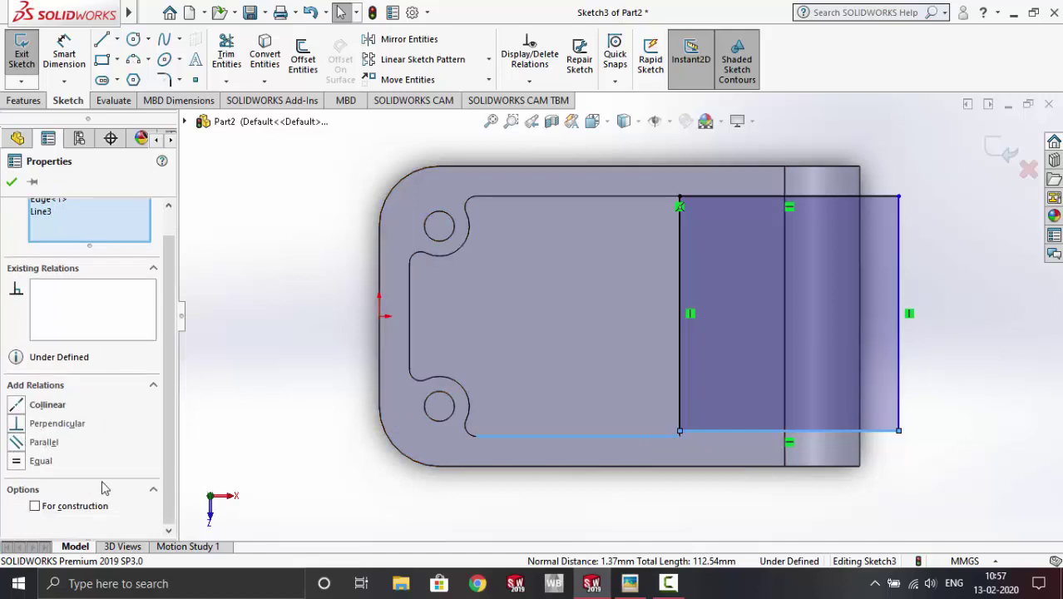
{"action": "left_click", "coordinate": [17, 405]}
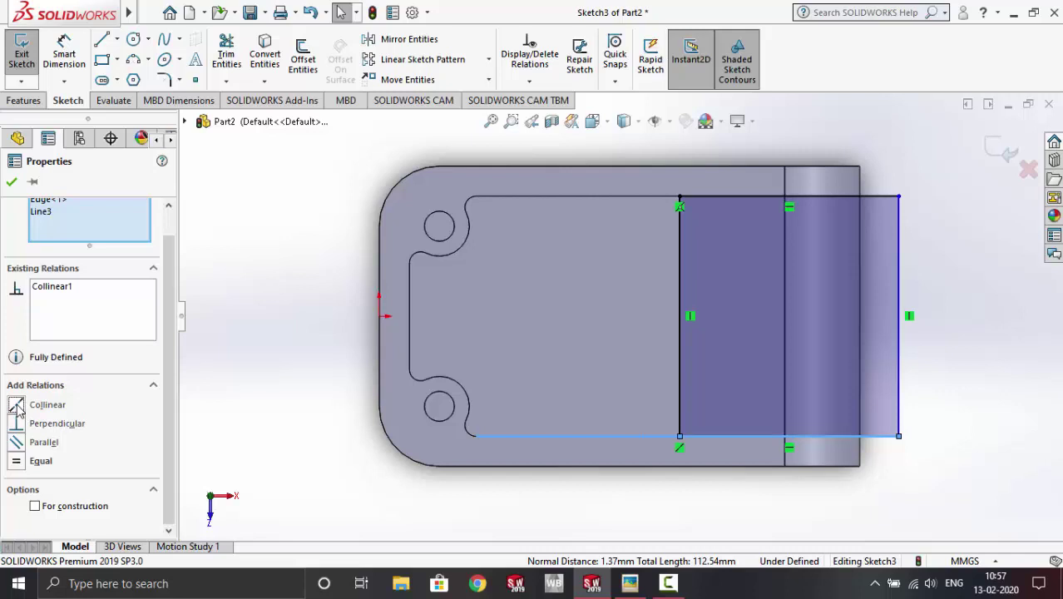
{"action": "left_click", "coordinate": [10, 183]}
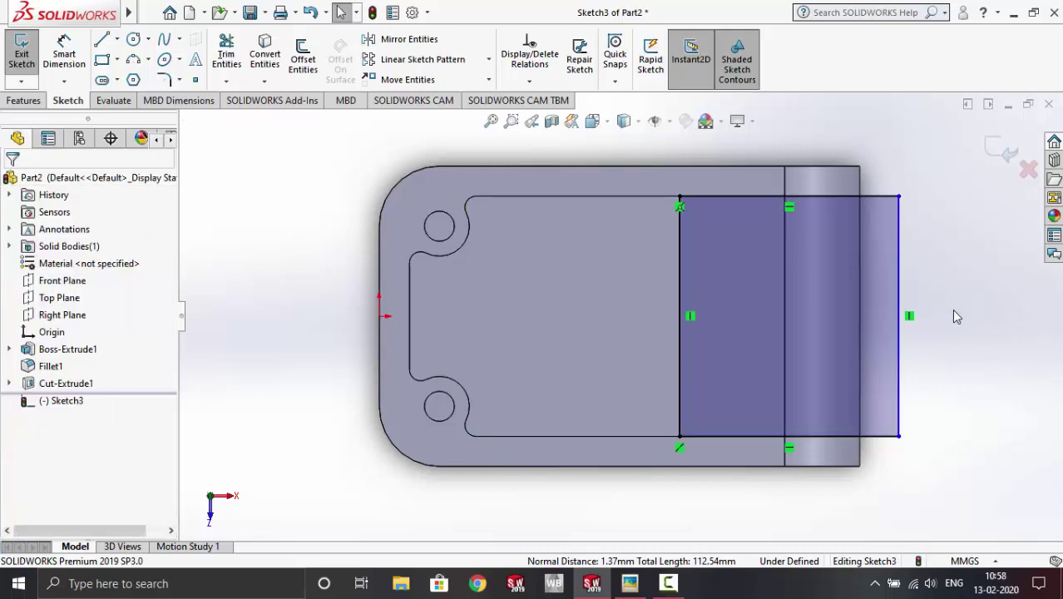
Step: Dimension the rectangle 20 mm from the step edge to its right side
{"action": "left_click", "coordinate": [64, 54]}
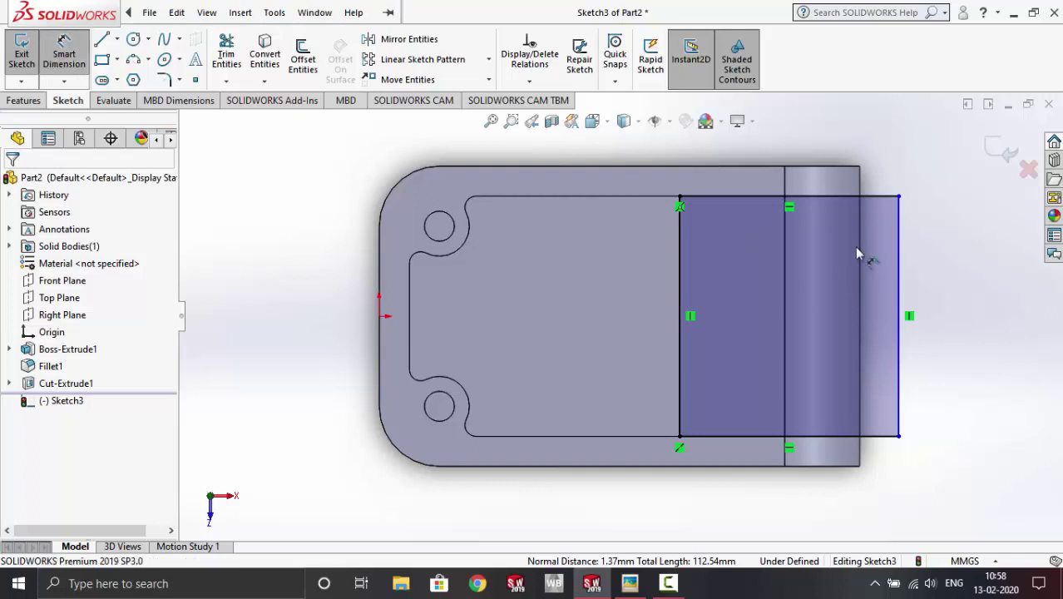
{"action": "left_click", "coordinate": [897, 208]}
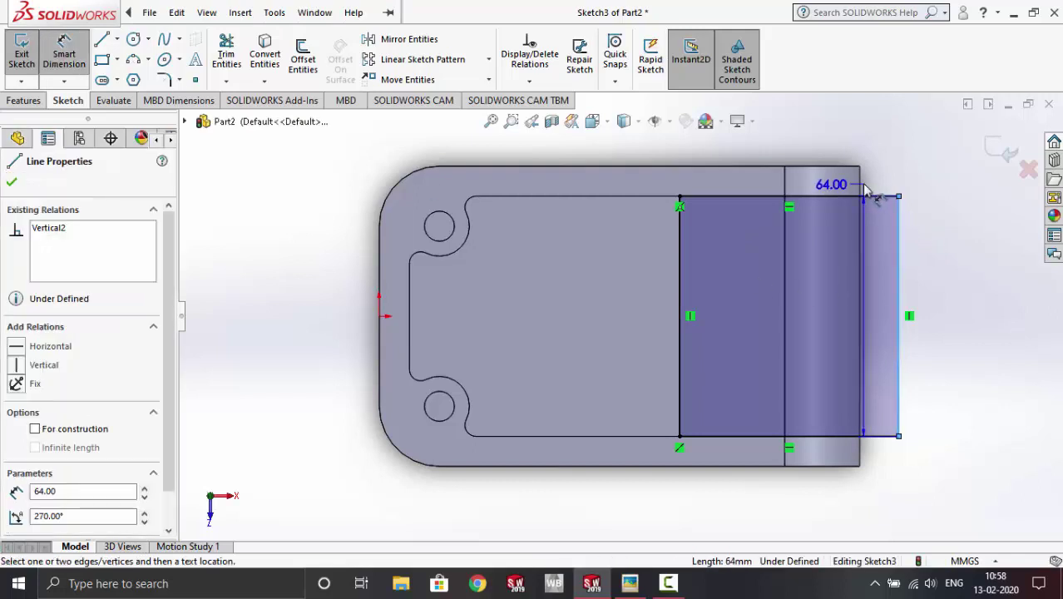
{"action": "left_click", "coordinate": [786, 189]}
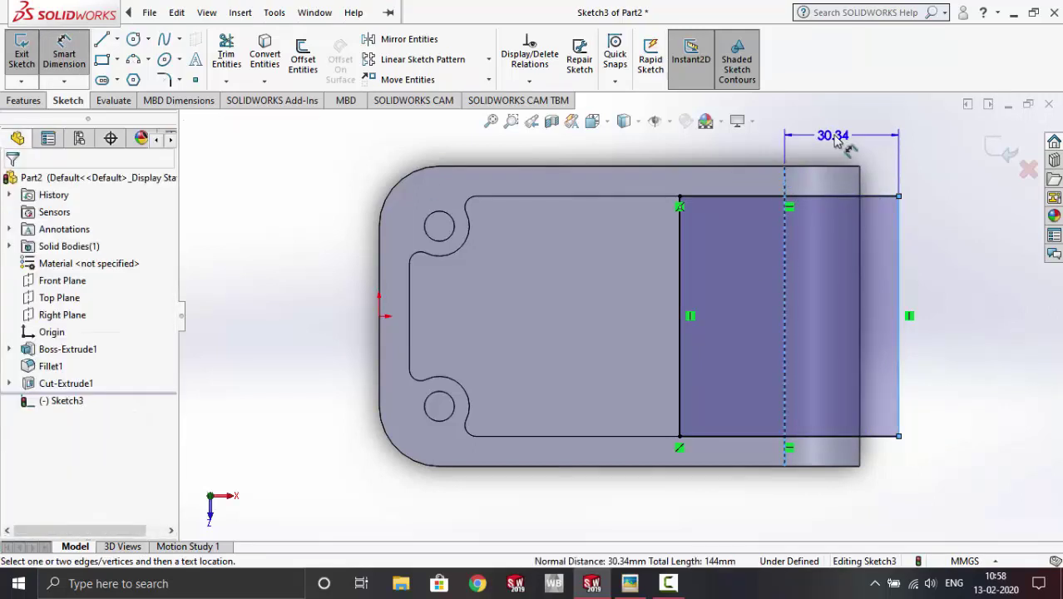
{"action": "left_click", "coordinate": [835, 143]}
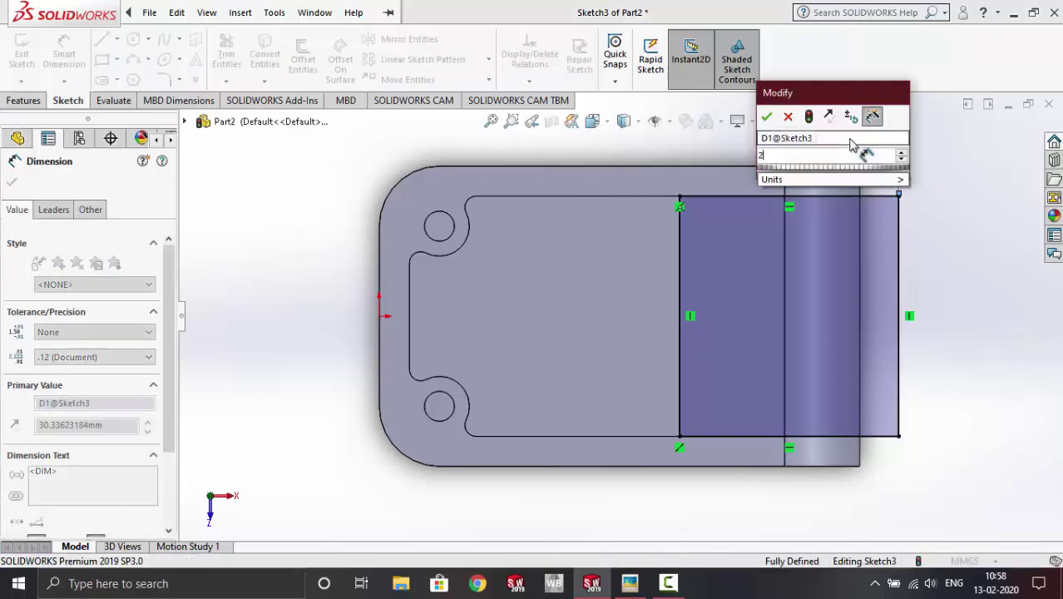
{"action": "type", "text": "20"}
{"action": "key", "text": "Return"}
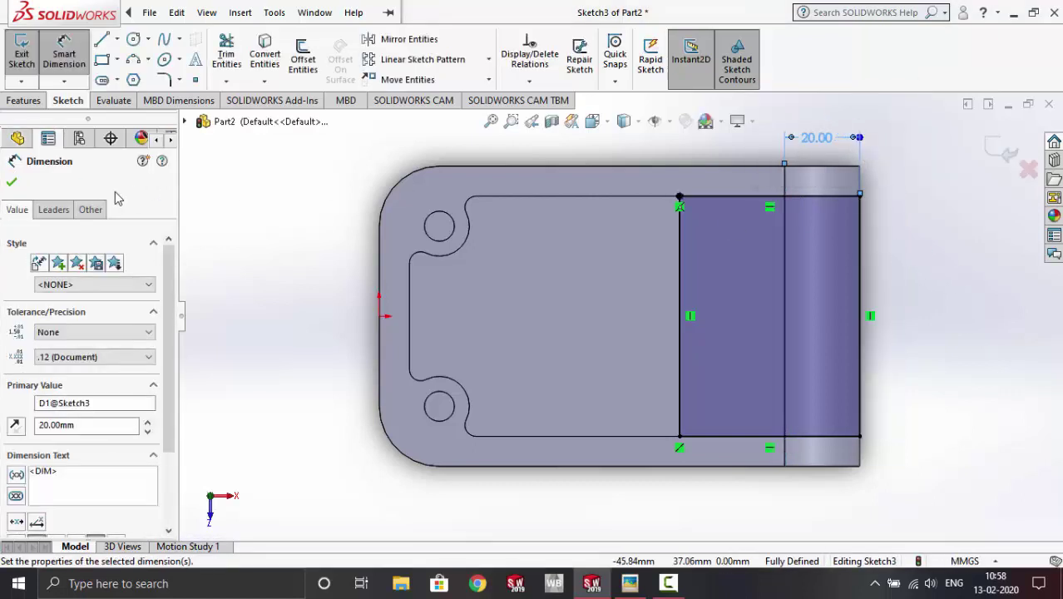
{"action": "left_click", "coordinate": [13, 182]}
{"action": "left_click", "coordinate": [25, 100]}
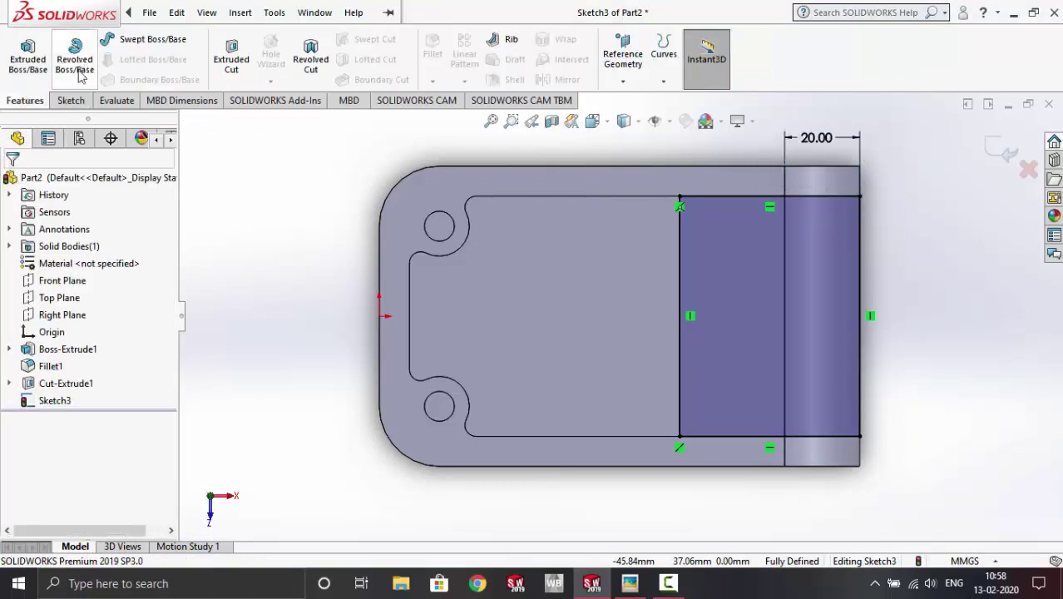
Step: Cut Sketch3's rectangle from the part with an Up To Next extruded cut
{"action": "left_click", "coordinate": [231, 58]}
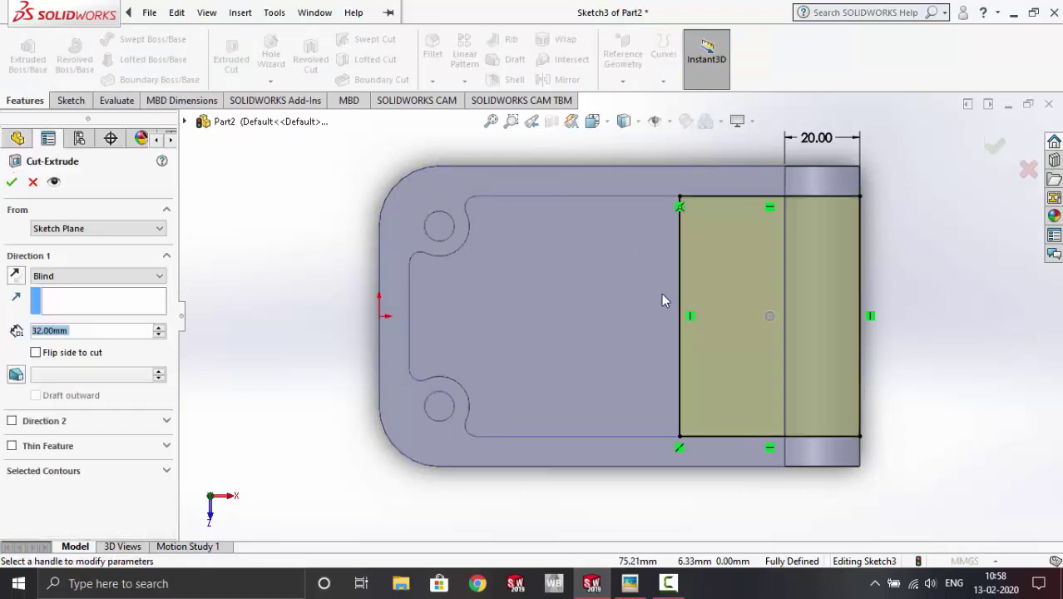
{"action": "middle_click_drag", "start_coordinate": [939, 401], "coordinate": [904, 284]}
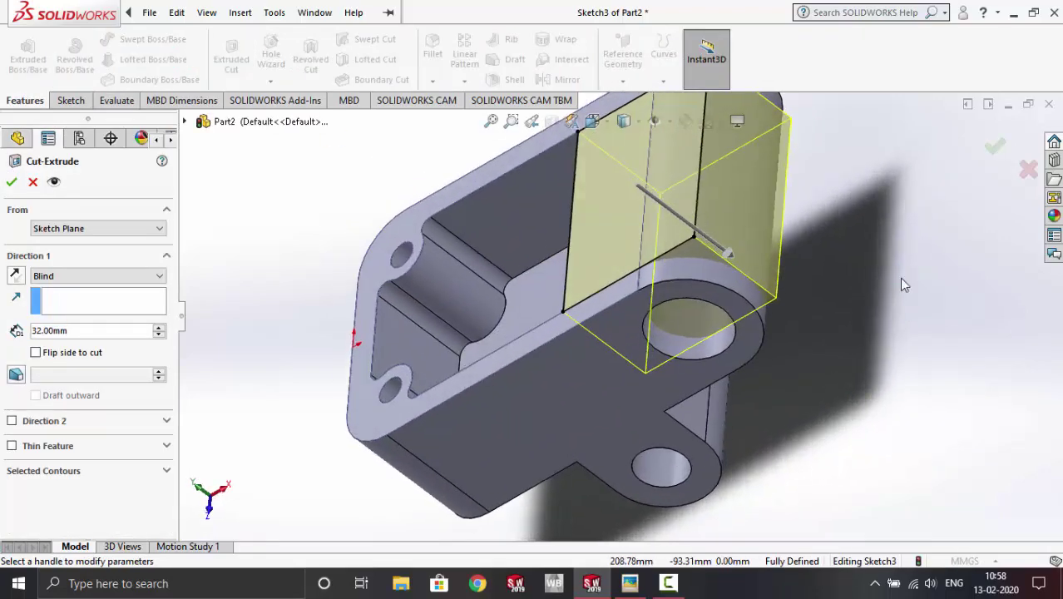
{"action": "left_click", "coordinate": [108, 275]}
{"action": "key", "text": "Escape"}
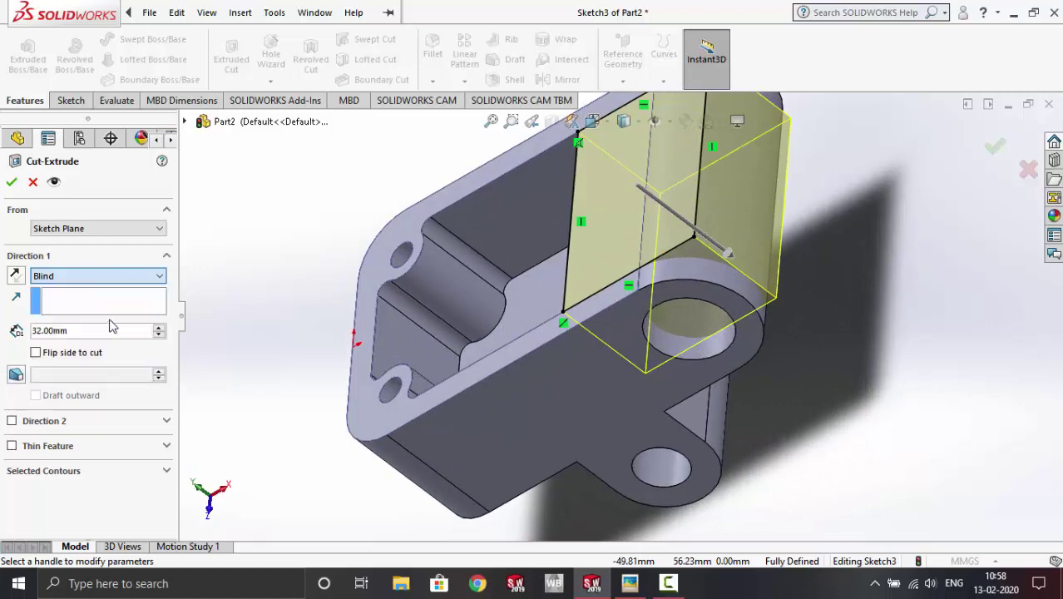
{"action": "key", "text": "Down"}
{"action": "key", "text": "Down"}
{"action": "key", "text": "Down"}
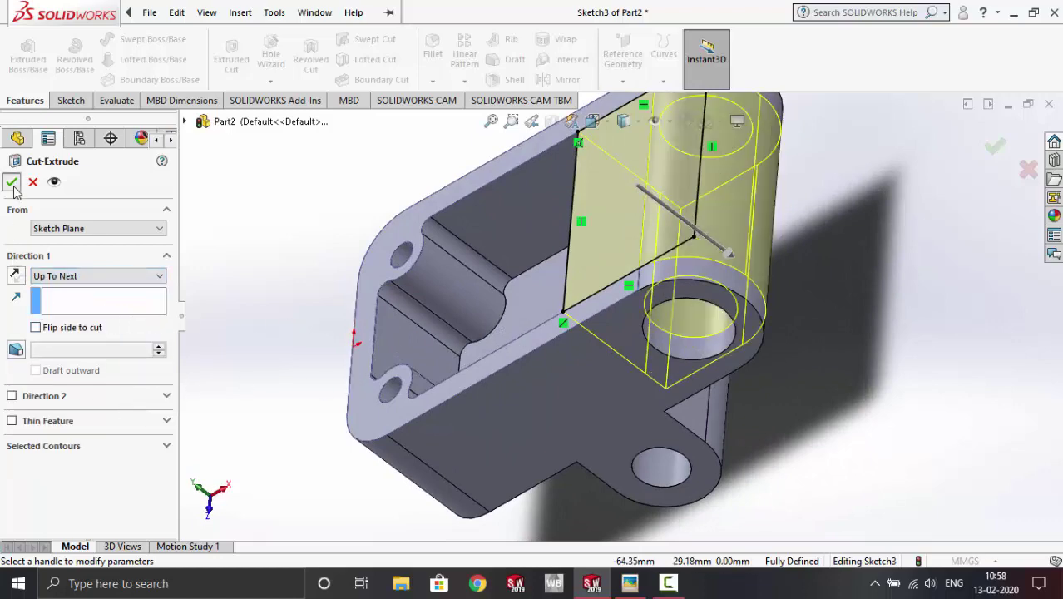
{"action": "left_click", "coordinate": [13, 184]}
{"action": "mouse_move", "coordinate": [864, 345]}
{"action": "middle_mouse_down"}
{"action": "mouse_move", "coordinate": [846, 271]}
{"action": "mouse_move", "coordinate": [862, 332]}
{"action": "mouse_move", "coordinate": [878, 230]}
{"action": "mouse_move", "coordinate": [846, 315]}
{"action": "mouse_move", "coordinate": [867, 262]}
{"action": "middle_mouse_up"}
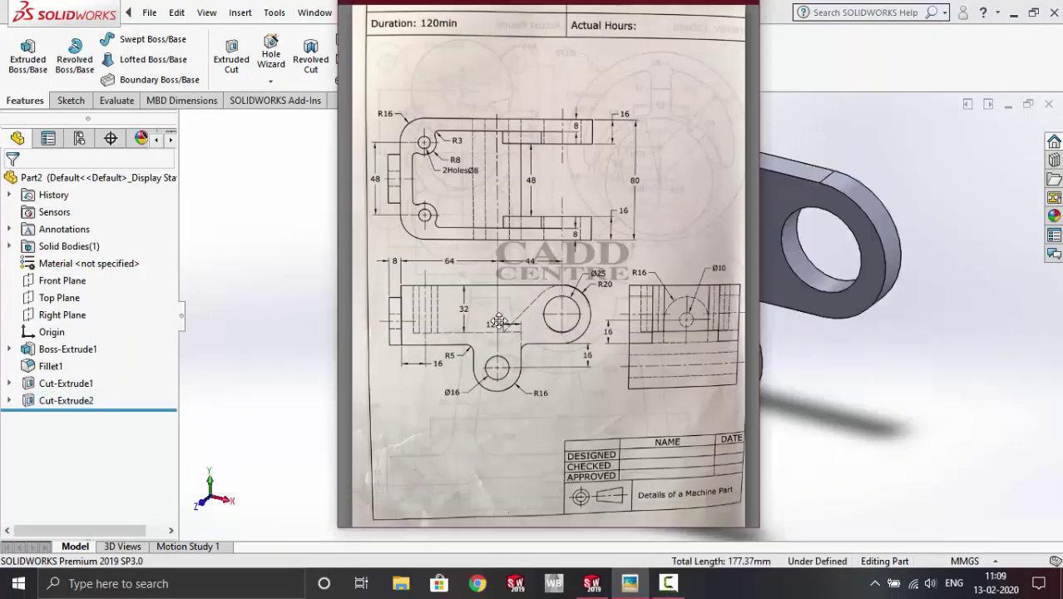
Step: Start a new sketch on the side lug's flat face and view it Normal To
{"action": "left_click", "coordinate": [888, 358]}
{"action": "left_click", "coordinate": [720, 193]}
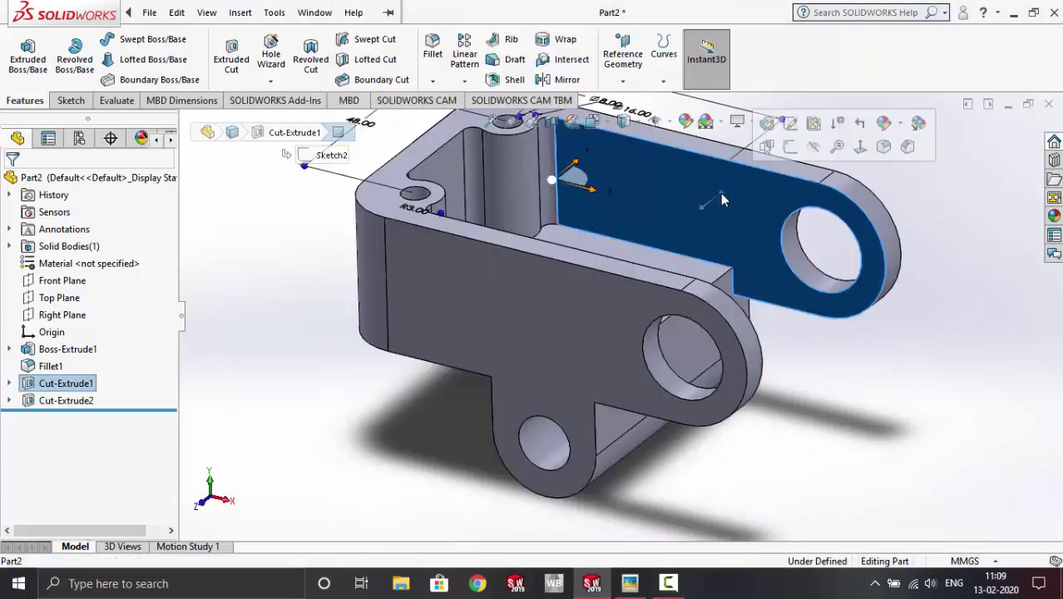
{"action": "right_click", "coordinate": [720, 193]}
{"action": "left_click", "coordinate": [753, 175]}
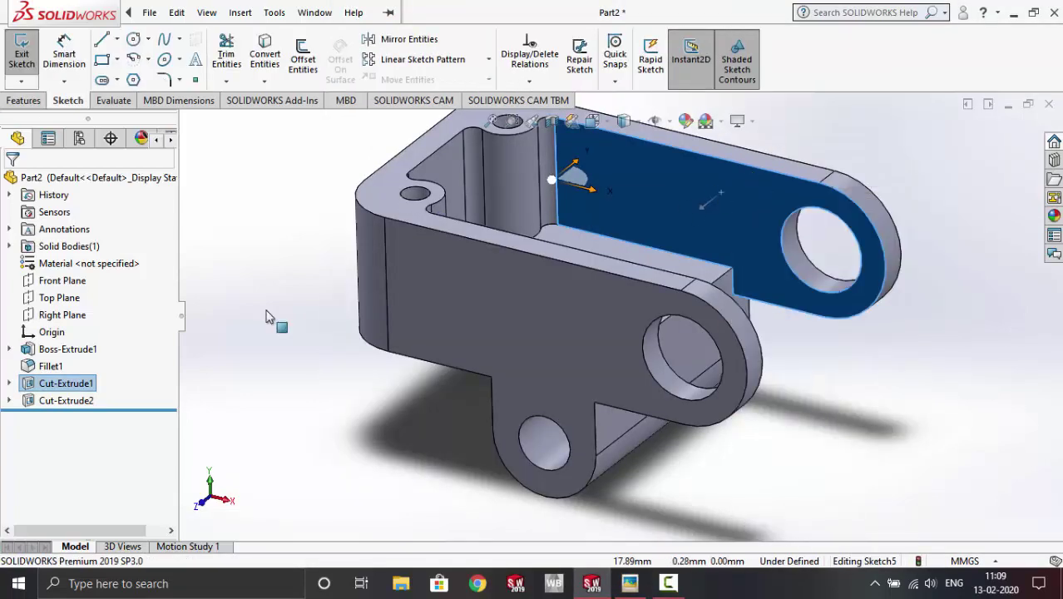
{"action": "right_click", "coordinate": [71, 420]}
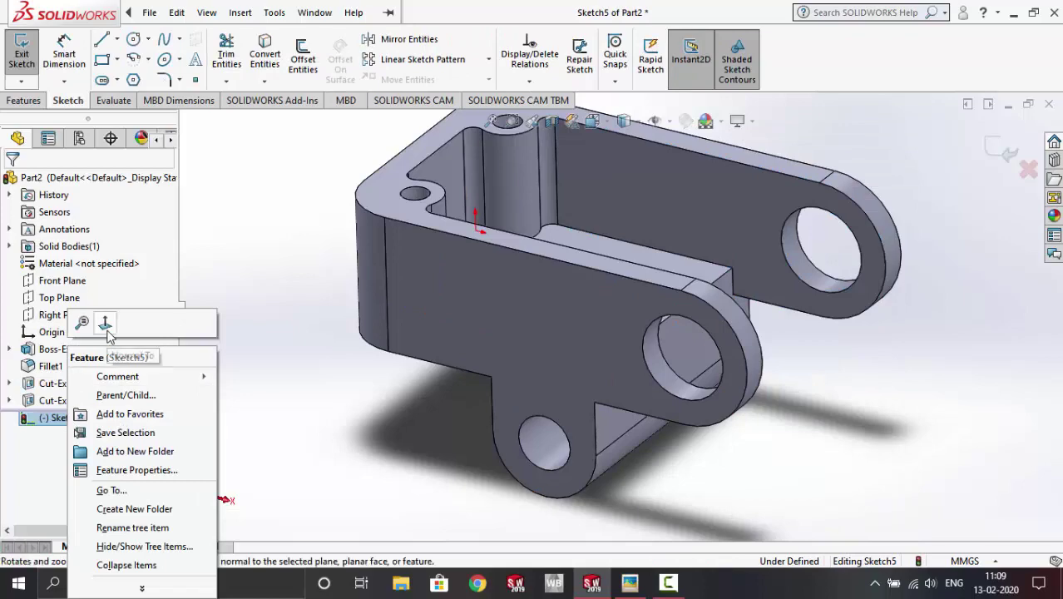
{"action": "left_click", "coordinate": [102, 317]}
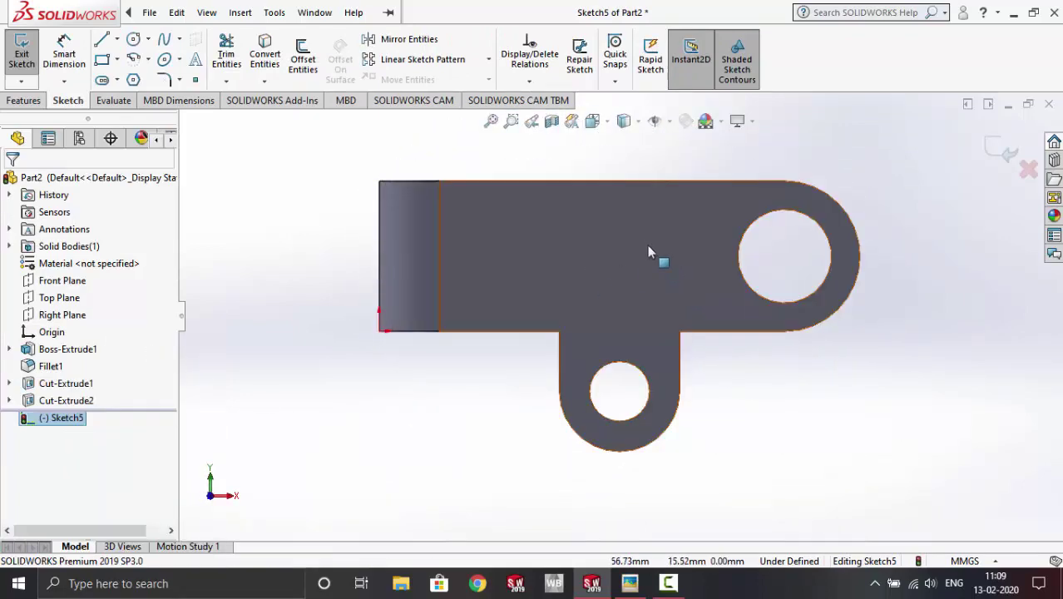
Step: Switch the display style to Wireframe and zoom in on the lug
{"action": "left_click", "coordinate": [607, 124]}
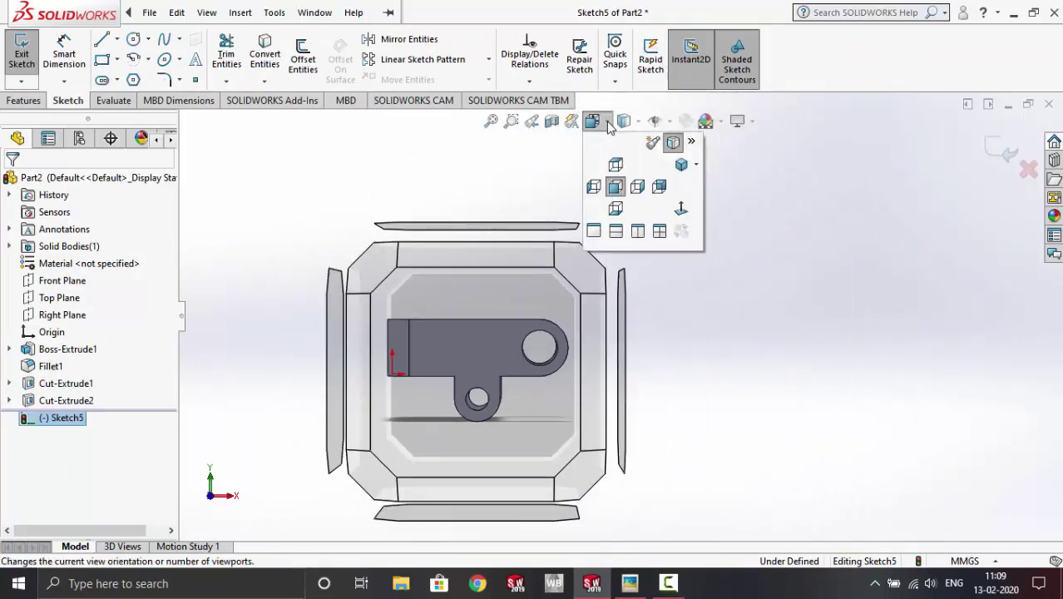
{"action": "left_click", "coordinate": [624, 121]}
{"action": "left_click", "coordinate": [628, 230]}
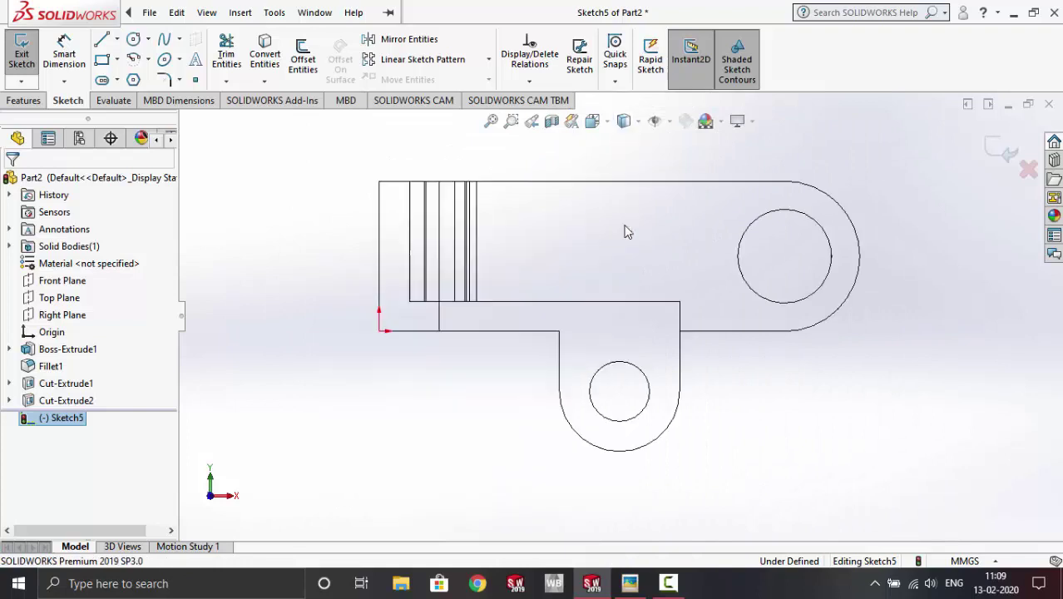
{"action": "scroll", "coordinate": [890, 186], "scroll_direction": "down", "scroll_amount": 2}
{"action": "scroll", "coordinate": [865, 189], "scroll_direction": "down", "scroll_amount": 2}
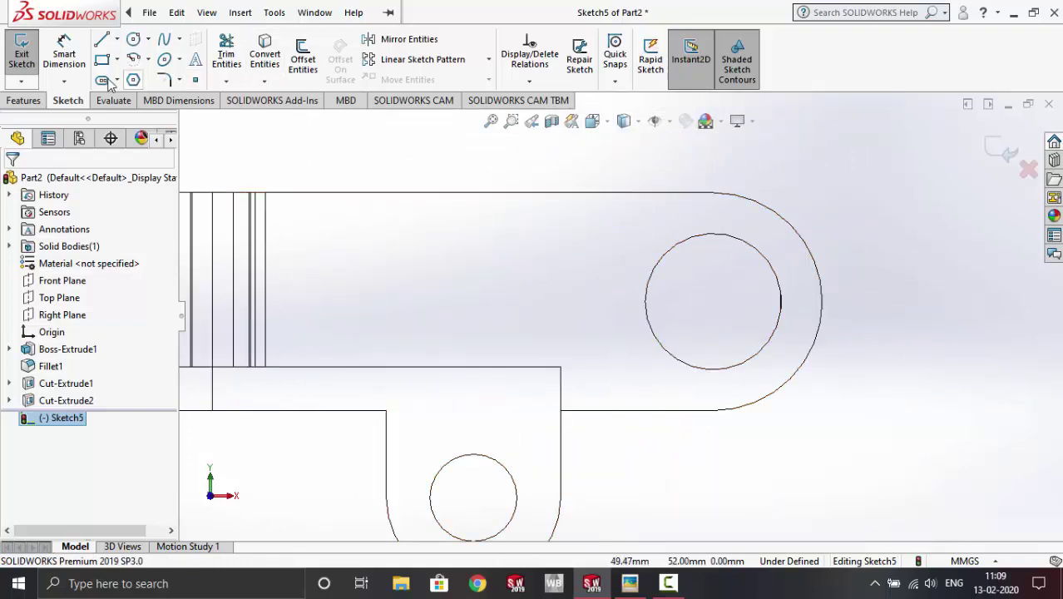
Step: Begin a Centerpoint Arc centred on the Ø25 hole, starting at the outer circle's top
{"action": "left_click", "coordinate": [147, 59]}
{"action": "left_click", "coordinate": [175, 78]}
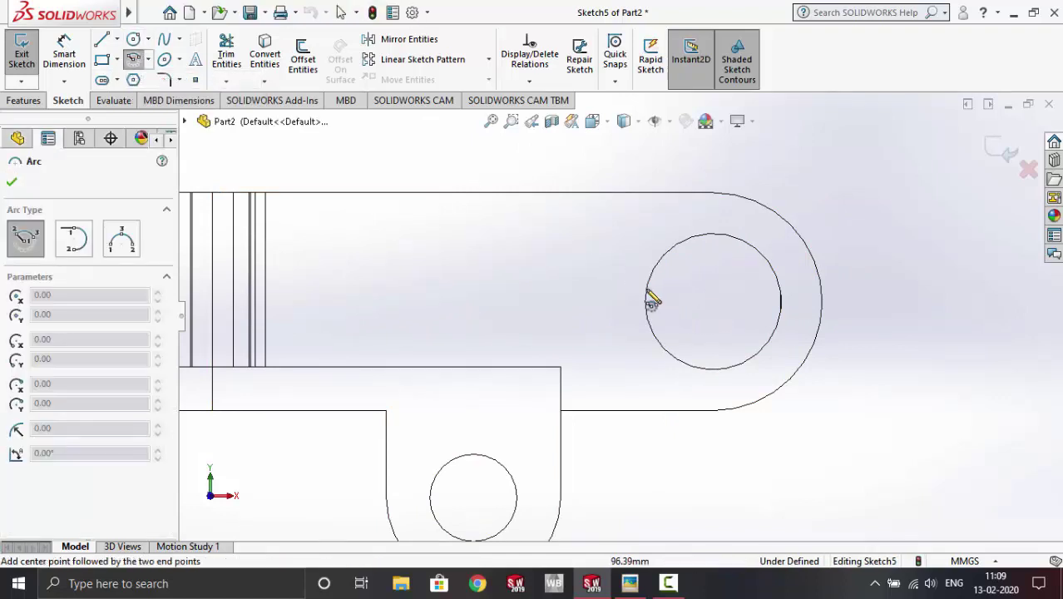
{"action": "left_click", "coordinate": [712, 301]}
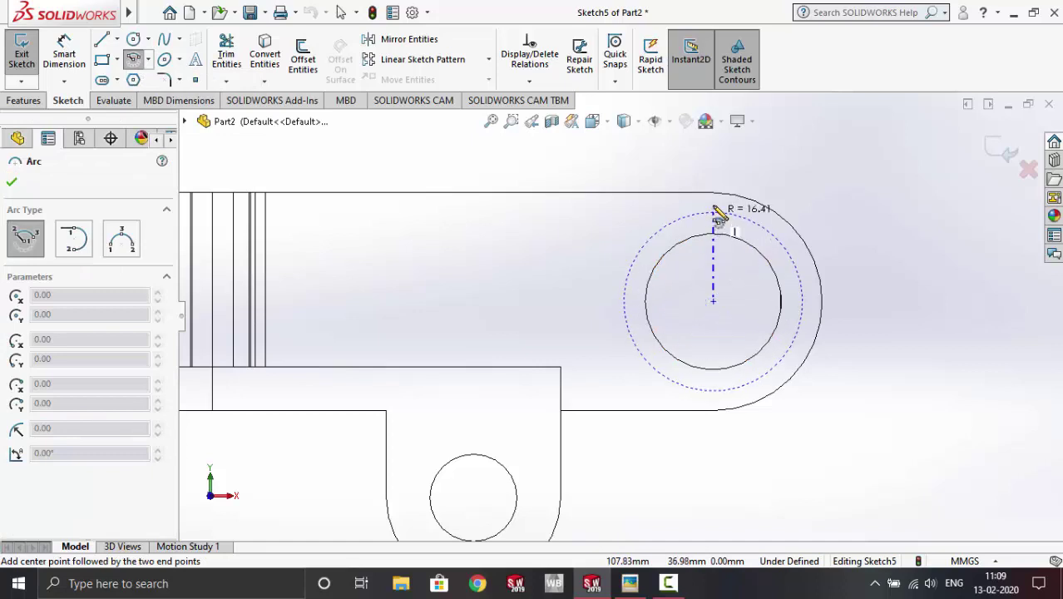
{"action": "left_click", "coordinate": [713, 193]}
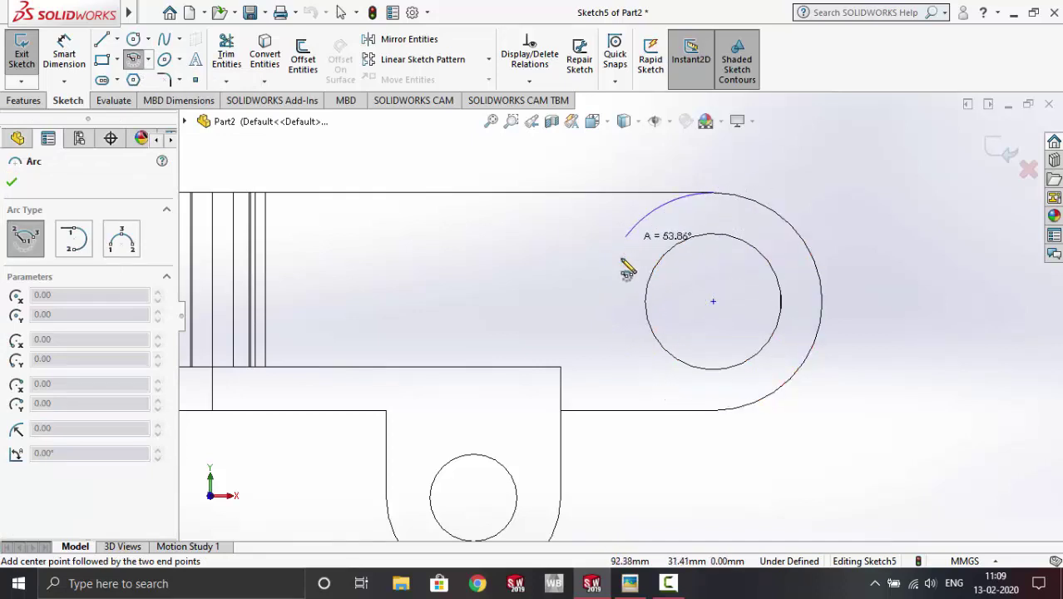
Step: Finish the arc level with the hole centre
{"action": "left_click", "coordinate": [602, 306]}
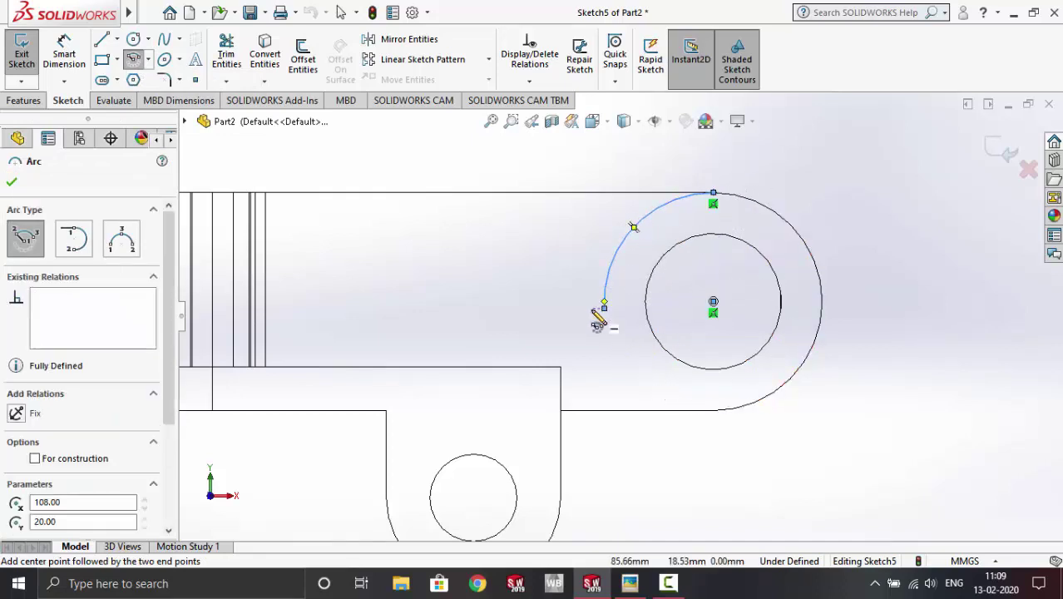
{"action": "left_click", "coordinate": [5, 182]}
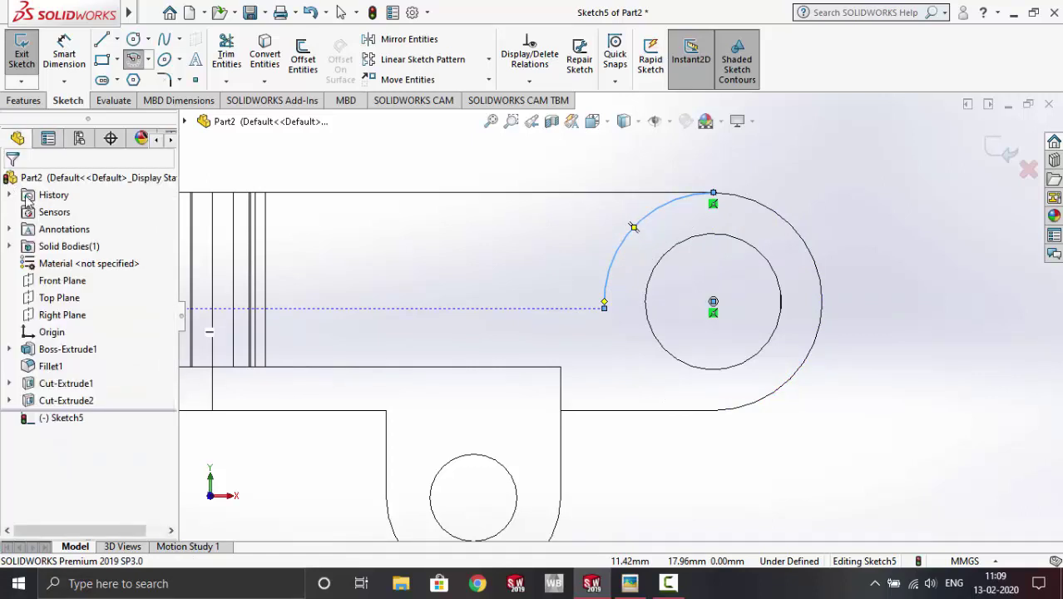
{"action": "key", "text": "l"}
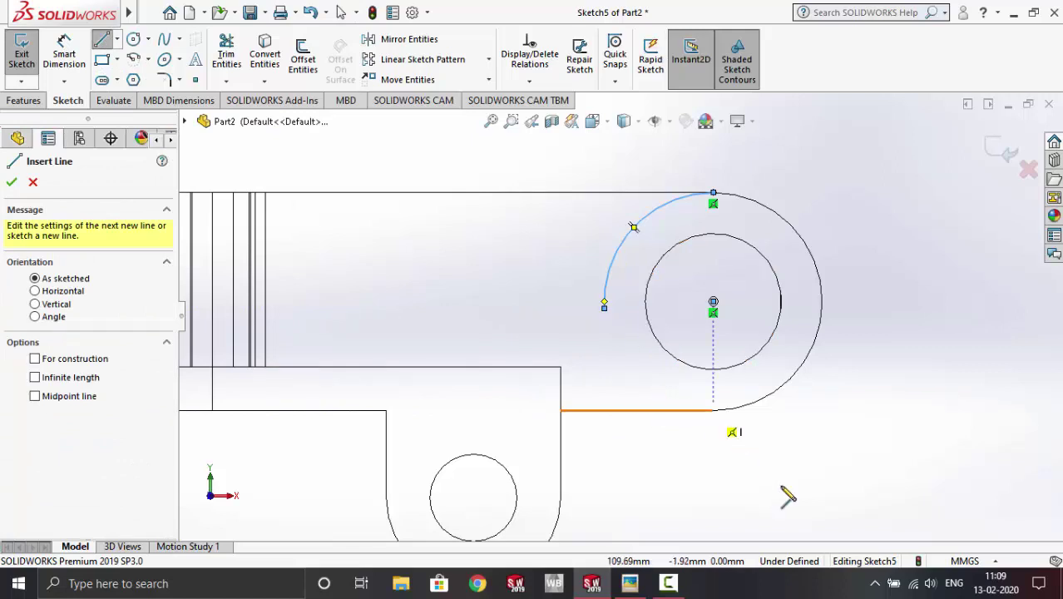
{"action": "left_click", "coordinate": [560, 411]}
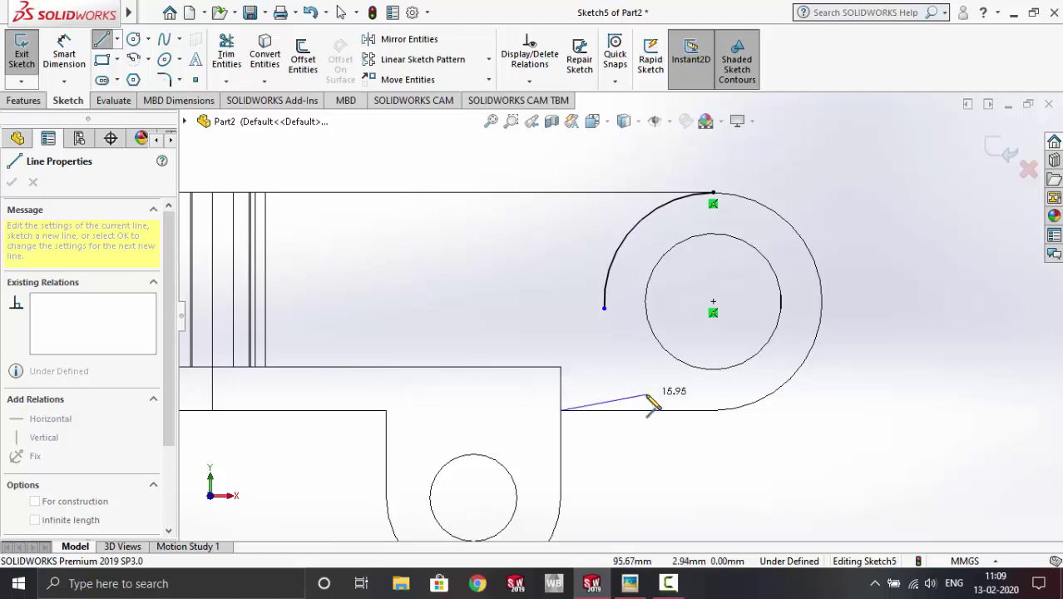
{"action": "key", "text": "Escape"}
{"action": "key", "text": "Escape"}
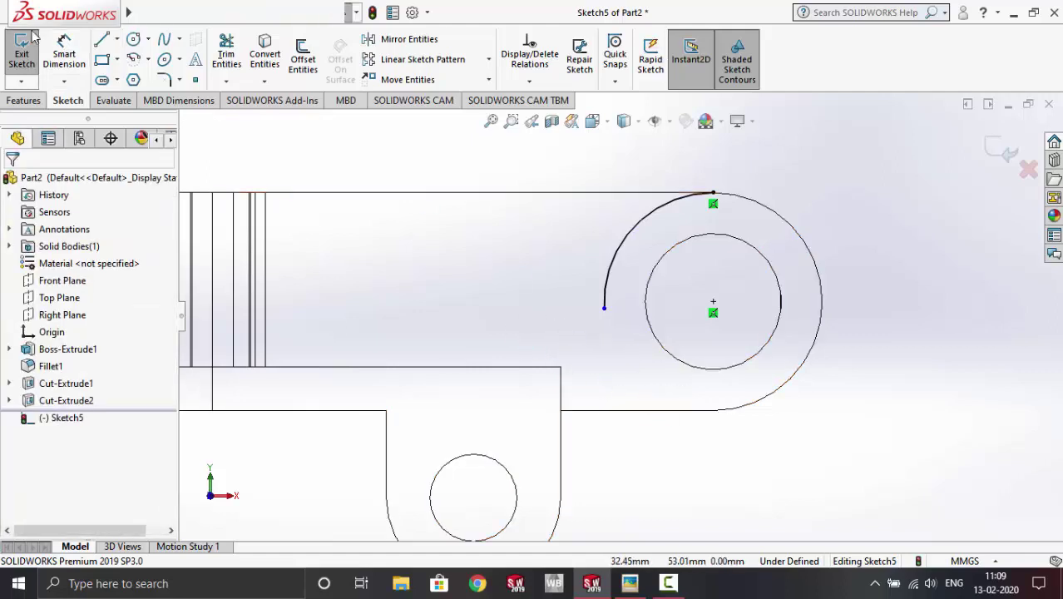
Step: Draw a short horizontal line from the block corner and an angled line rising past the arc
{"action": "left_click", "coordinate": [102, 42]}
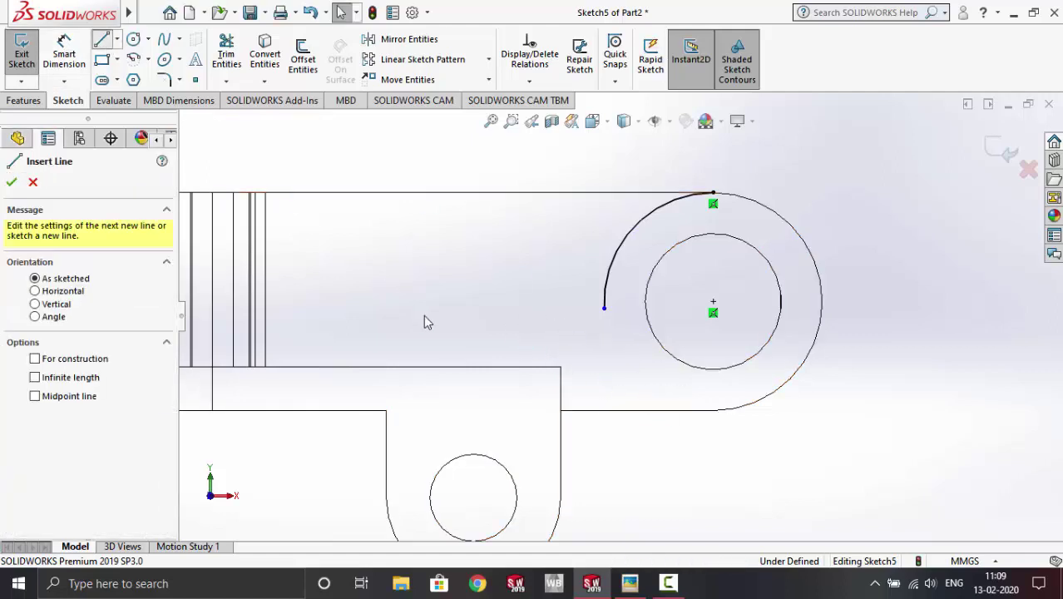
{"action": "left_click", "coordinate": [560, 366]}
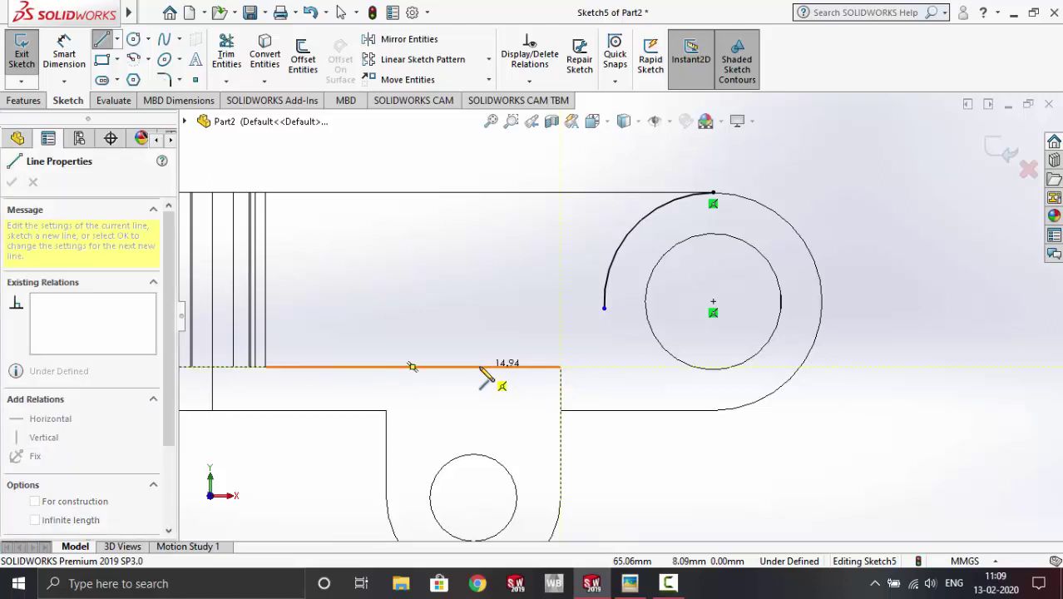
{"action": "left_click", "coordinate": [479, 367]}
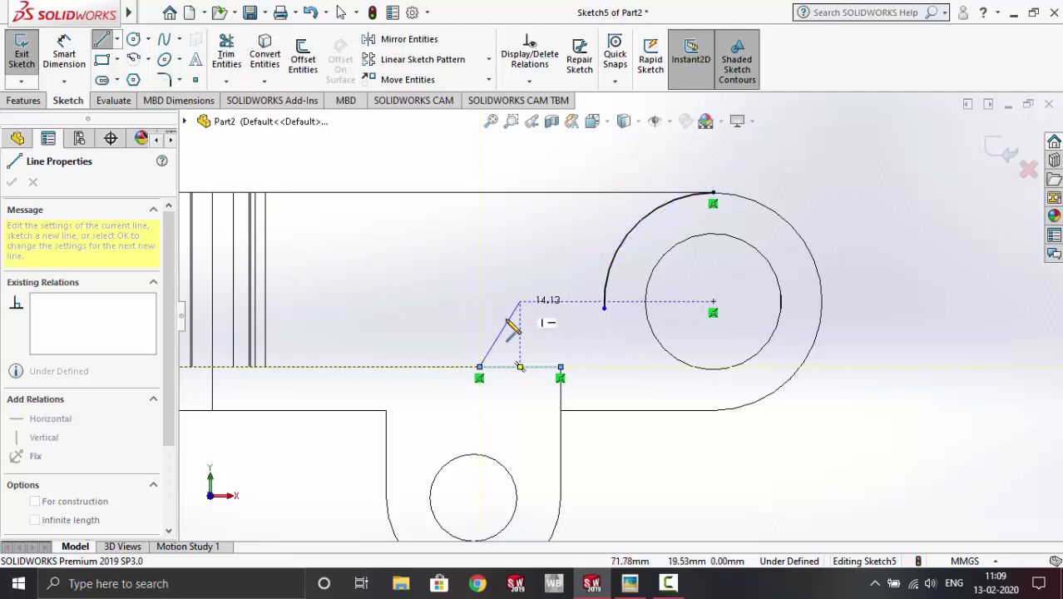
{"action": "left_click", "coordinate": [710, 138]}
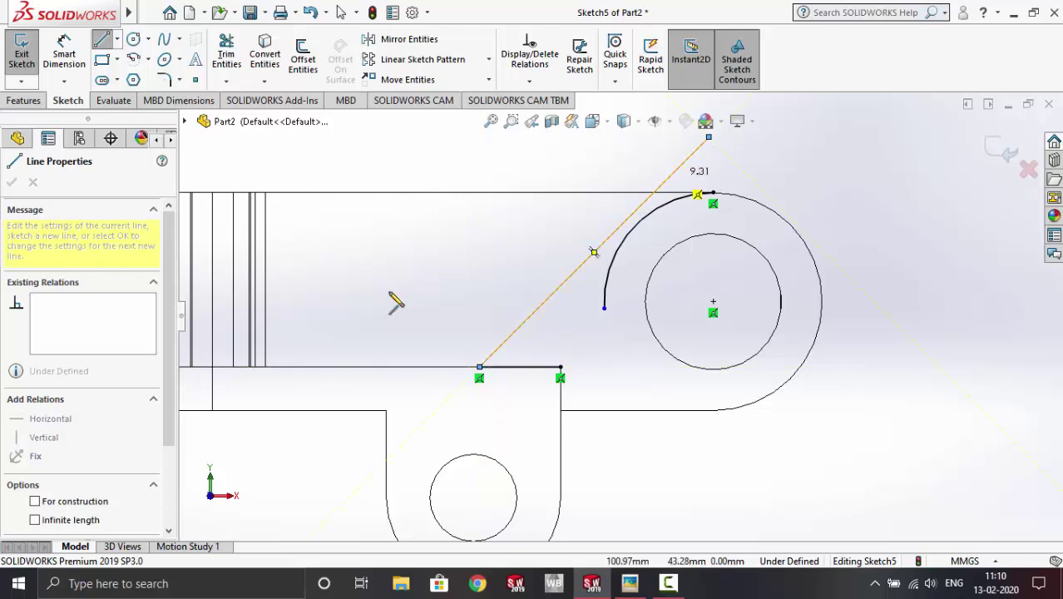
{"action": "key", "text": "Escape"}
Step: Dimension the short horizontal line to 12 mm, checking the value against the reference drawing
{"action": "left_click", "coordinate": [64, 51]}
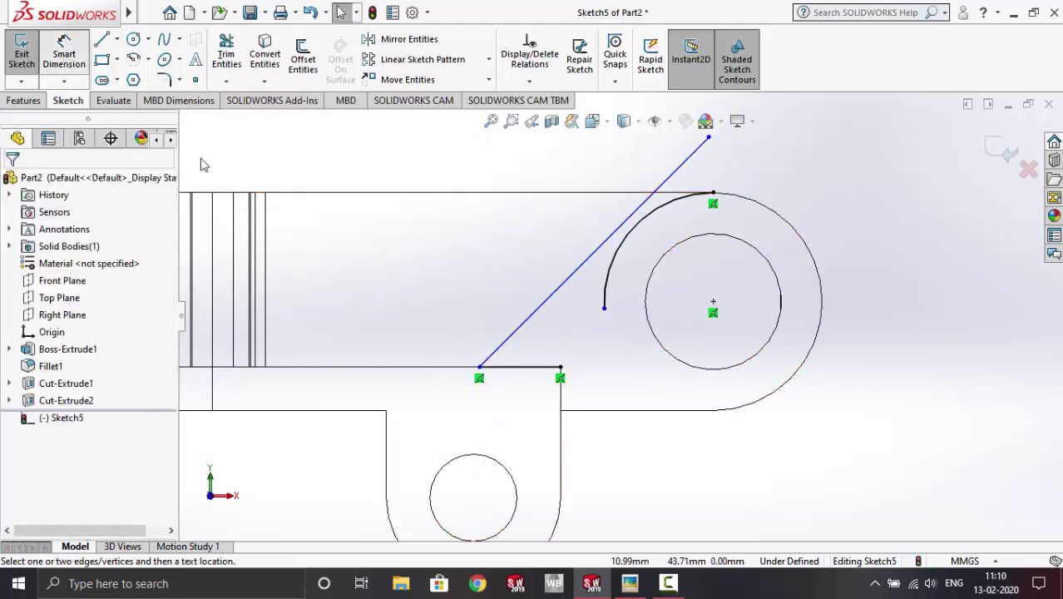
{"action": "left_click", "coordinate": [519, 370]}
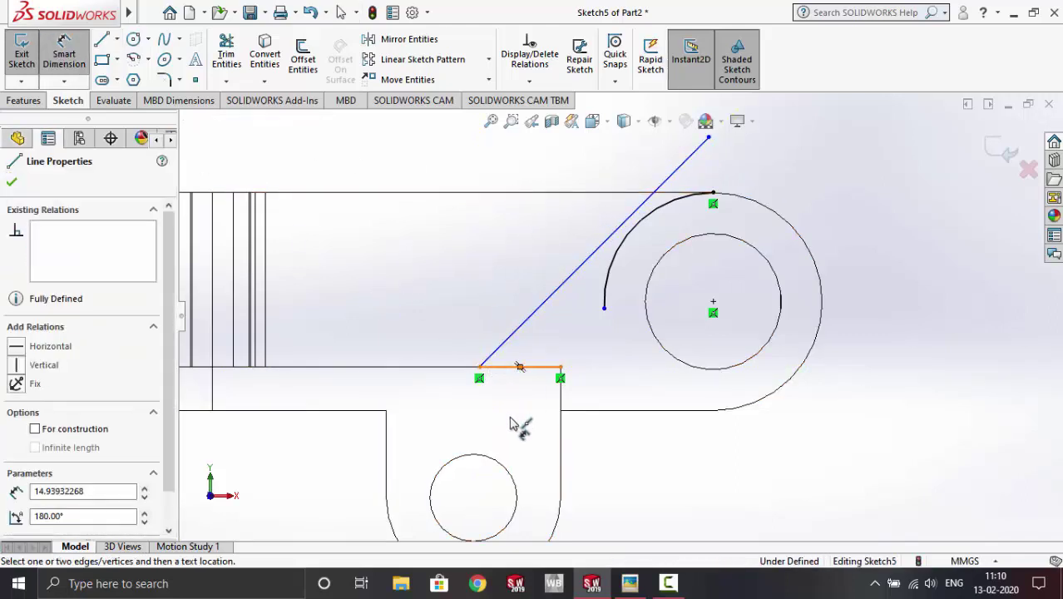
{"action": "key", "text": "Escape"}
{"action": "left_click", "coordinate": [511, 370]}
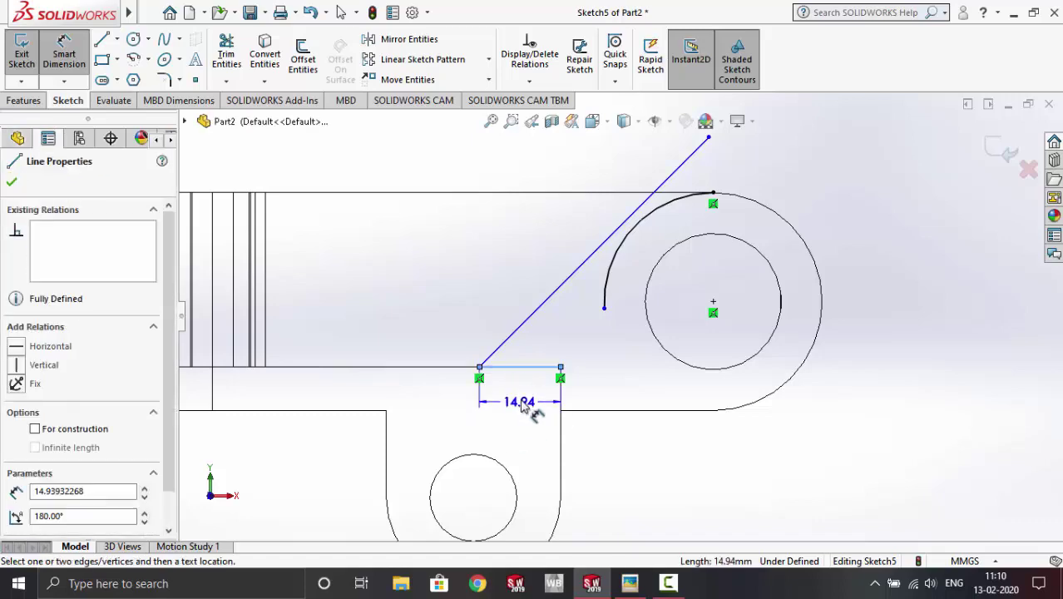
{"action": "left_click", "coordinate": [520, 407]}
{"action": "left_click", "coordinate": [629, 582]}
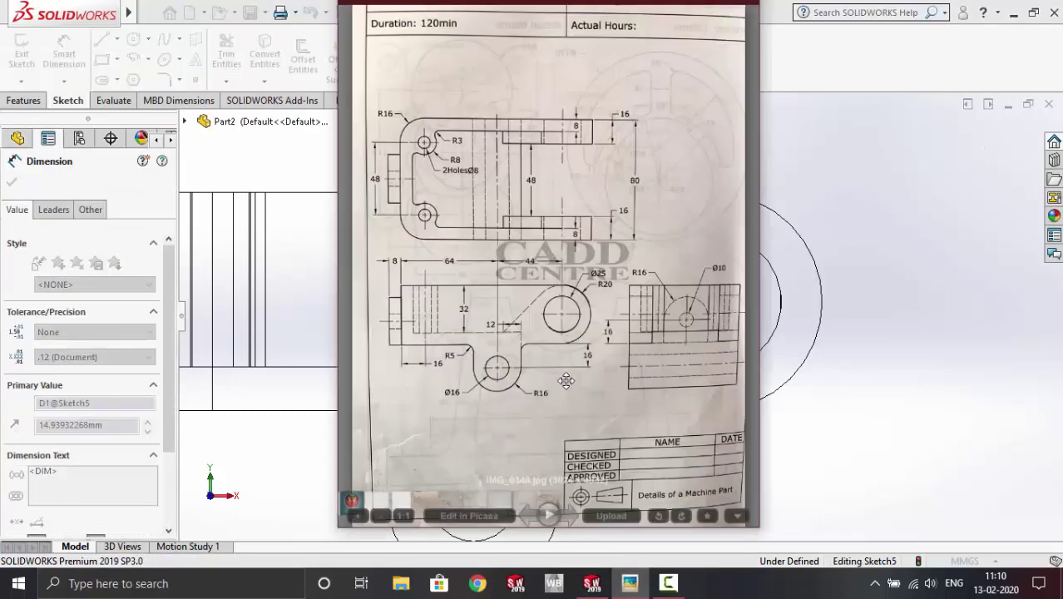
{"action": "left_click", "coordinate": [959, 430]}
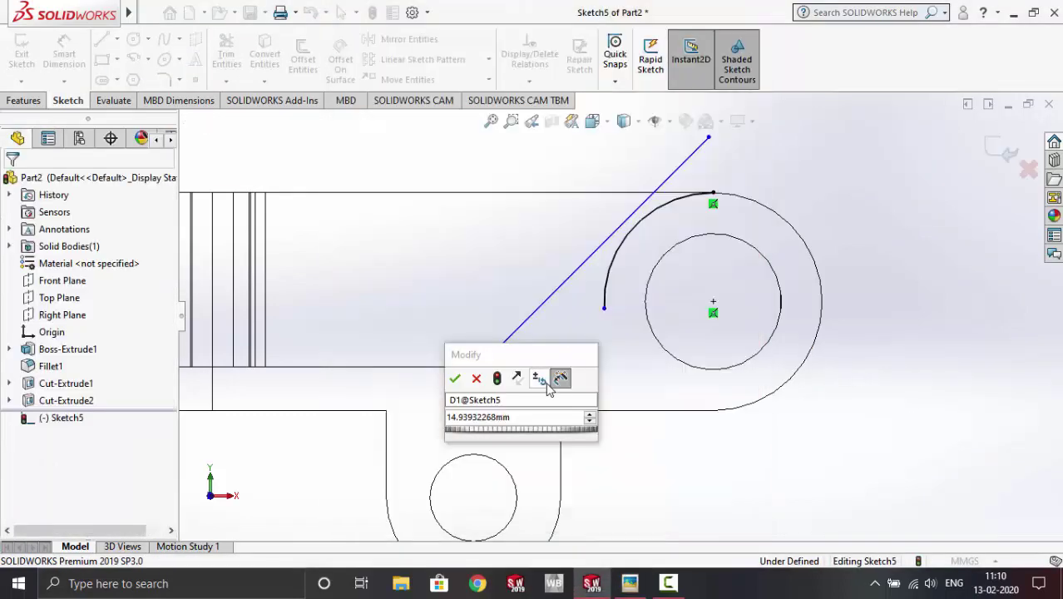
{"action": "type", "text": "12"}
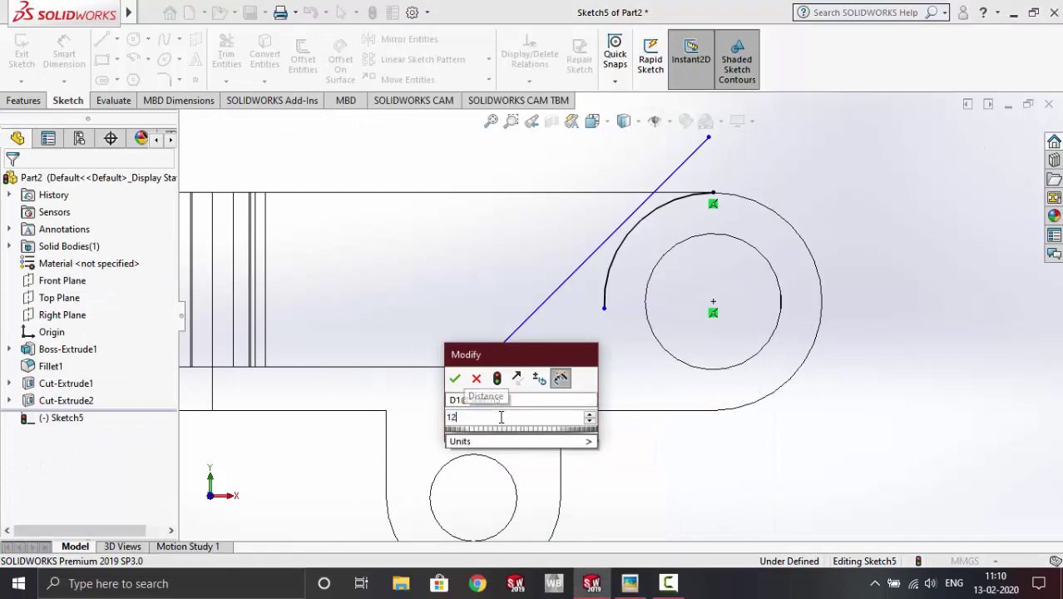
{"action": "key", "text": "Return"}
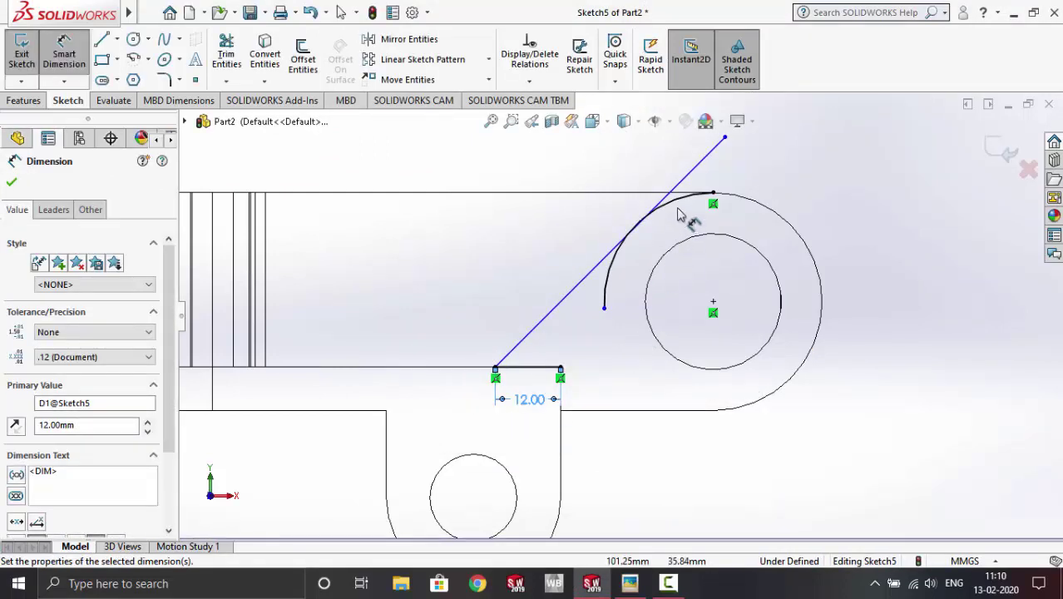
{"action": "scroll", "coordinate": [734, 214], "scroll_direction": "down", "scroll_amount": 3}
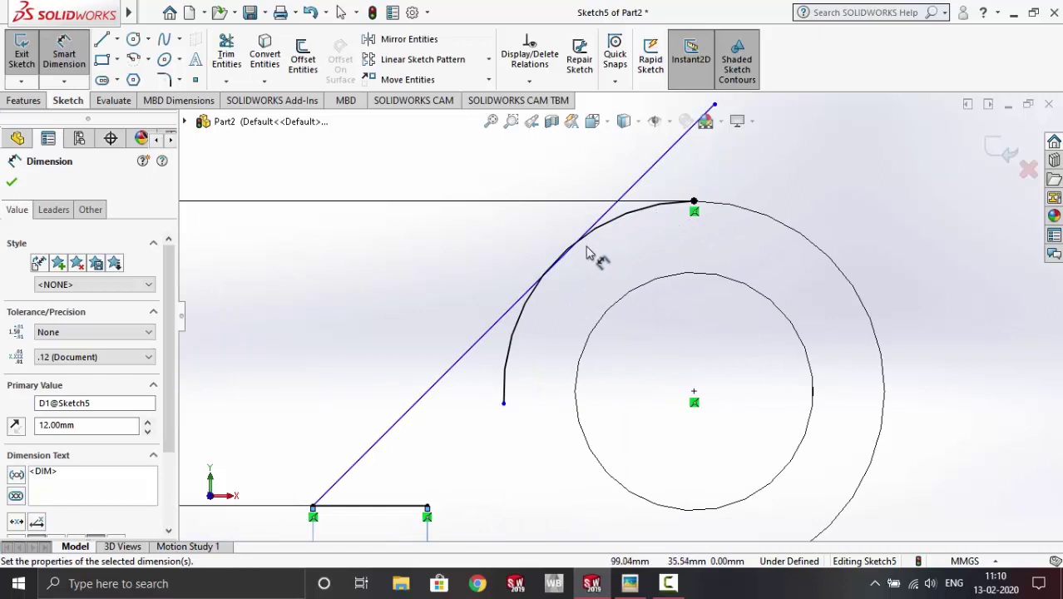
{"action": "key", "text": "Escape"}
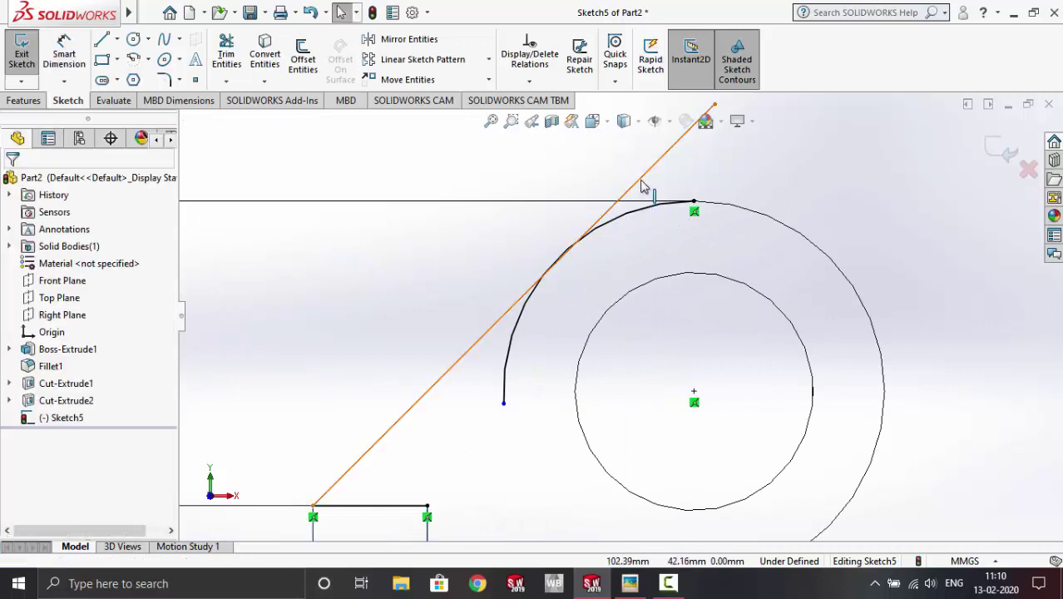
Step: Make the angled line tangent to the arc
{"action": "left_click", "coordinate": [634, 187]}
{"action": "left_click", "coordinate": [634, 215], "text": "ctrl"}
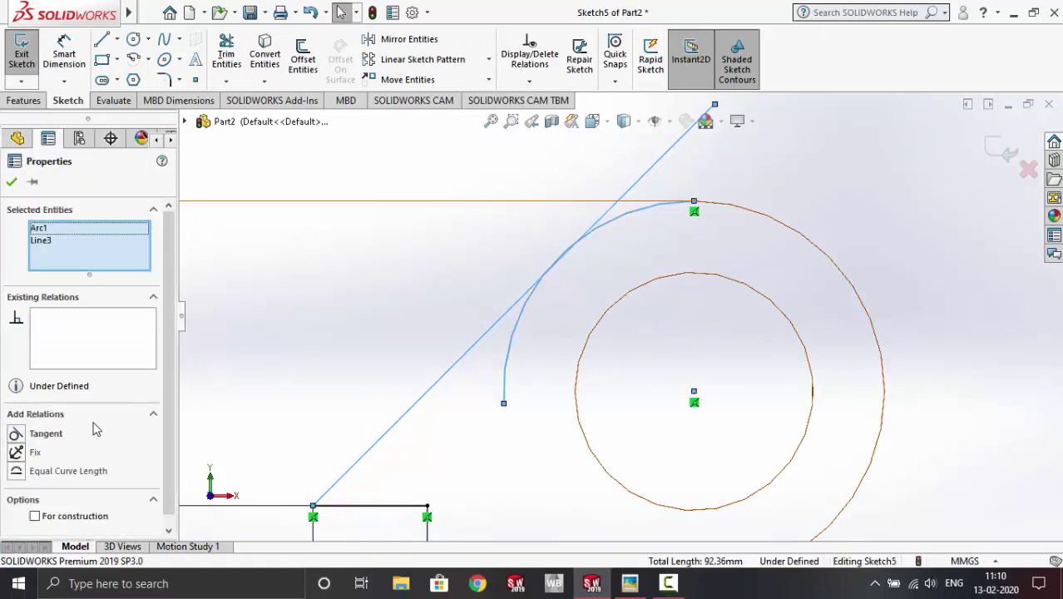
{"action": "left_click", "coordinate": [19, 435]}
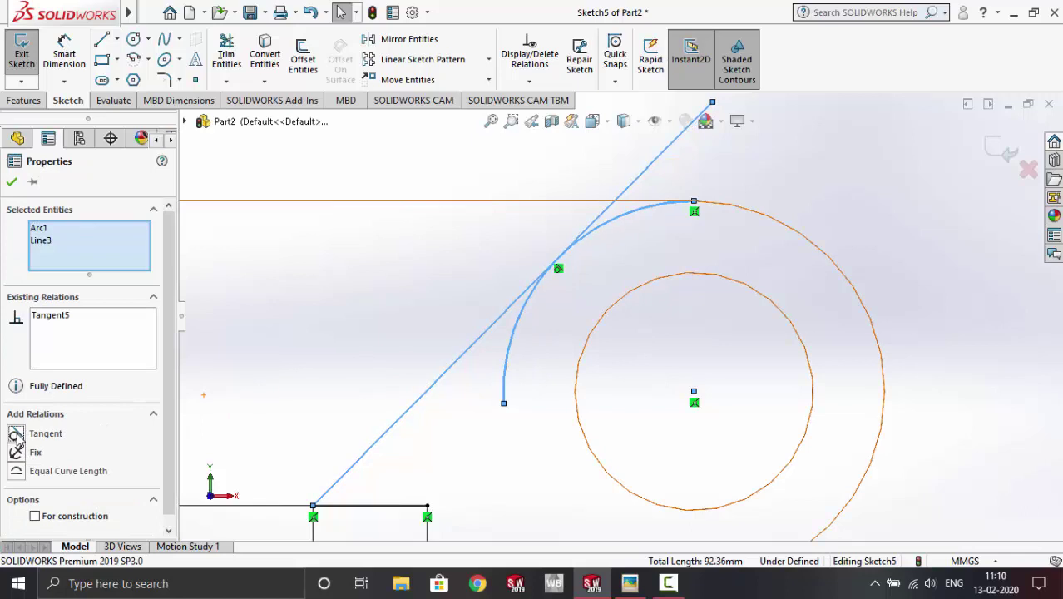
{"action": "left_click", "coordinate": [12, 182]}
{"action": "left_click", "coordinate": [454, 257]}
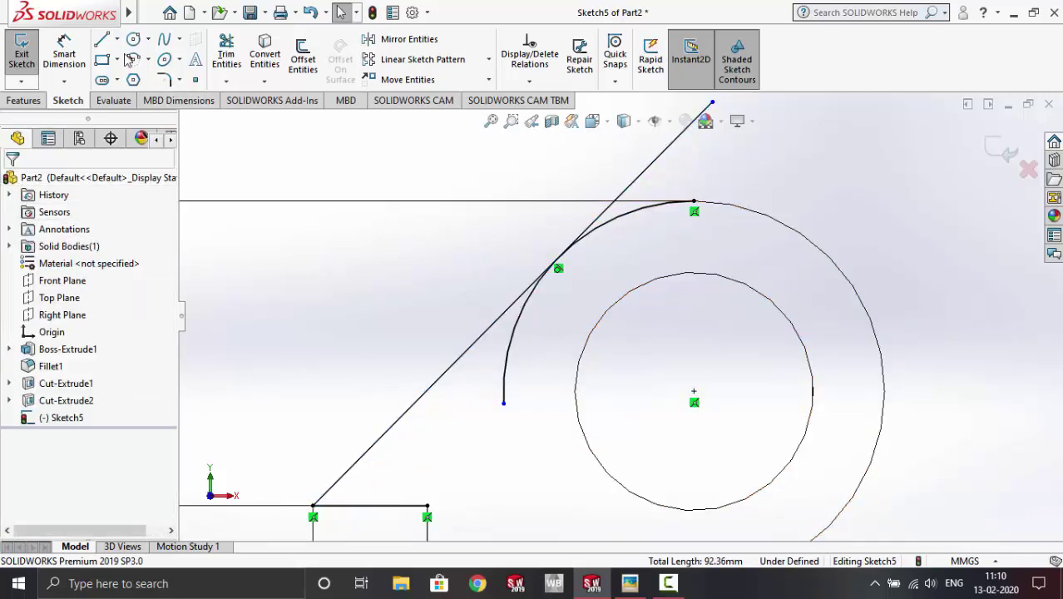
Step: Trim away the line beyond the tangent point and the excess arc below it
{"action": "left_click", "coordinate": [226, 54]}
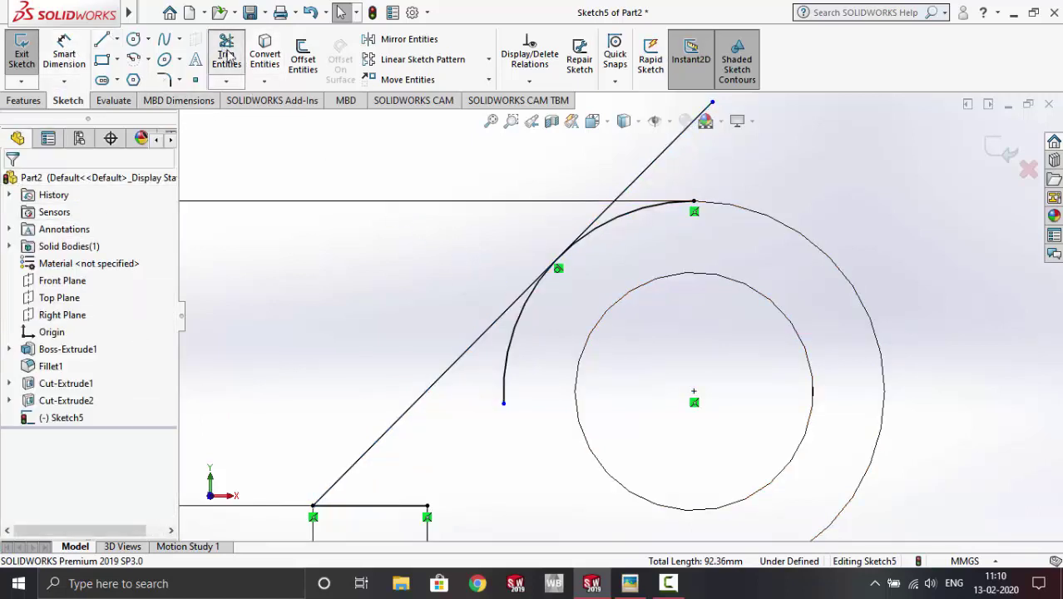
{"action": "left_click_drag", "start_coordinate": [687, 172], "coordinate": [608, 177]}
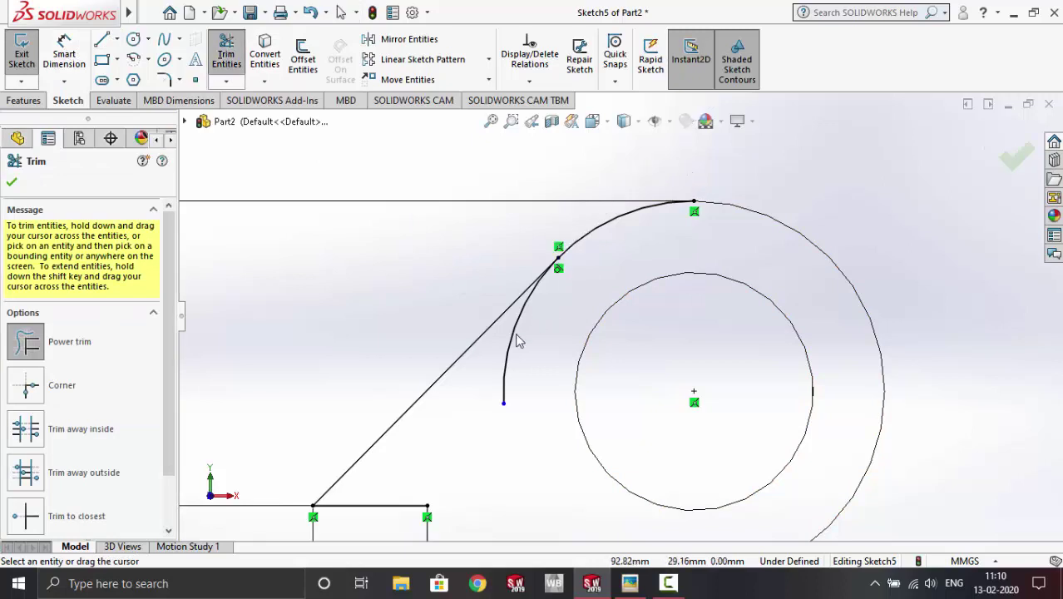
{"action": "left_click_drag", "start_coordinate": [516, 340], "coordinate": [372, 317]}
{"action": "left_click", "coordinate": [12, 180]}
{"action": "scroll", "coordinate": [365, 316], "scroll_direction": "down", "scroll_amount": 2}
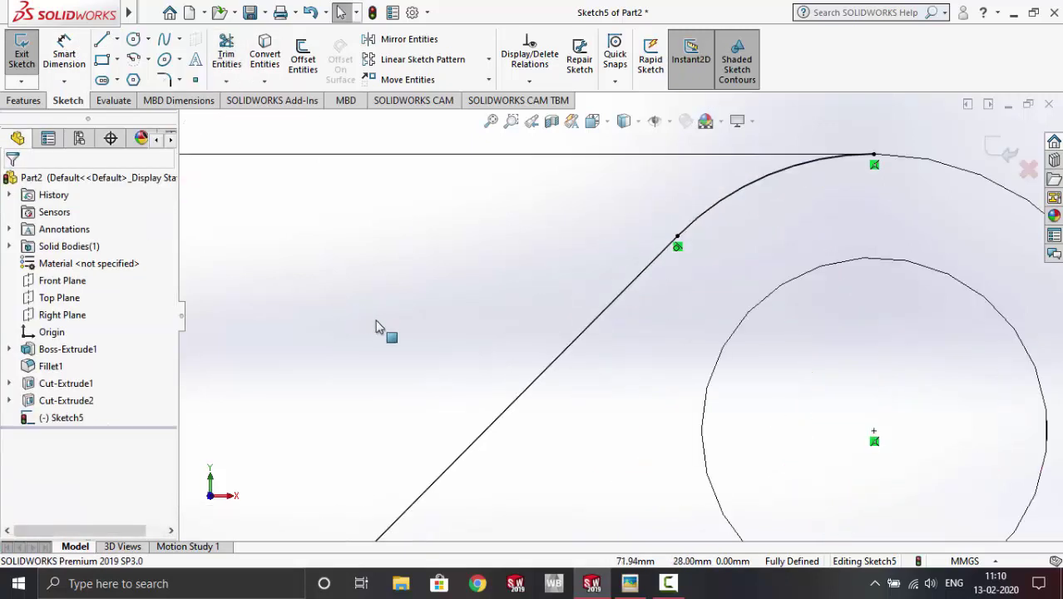
{"action": "scroll", "coordinate": [386, 328], "scroll_direction": "up", "scroll_amount": 5}
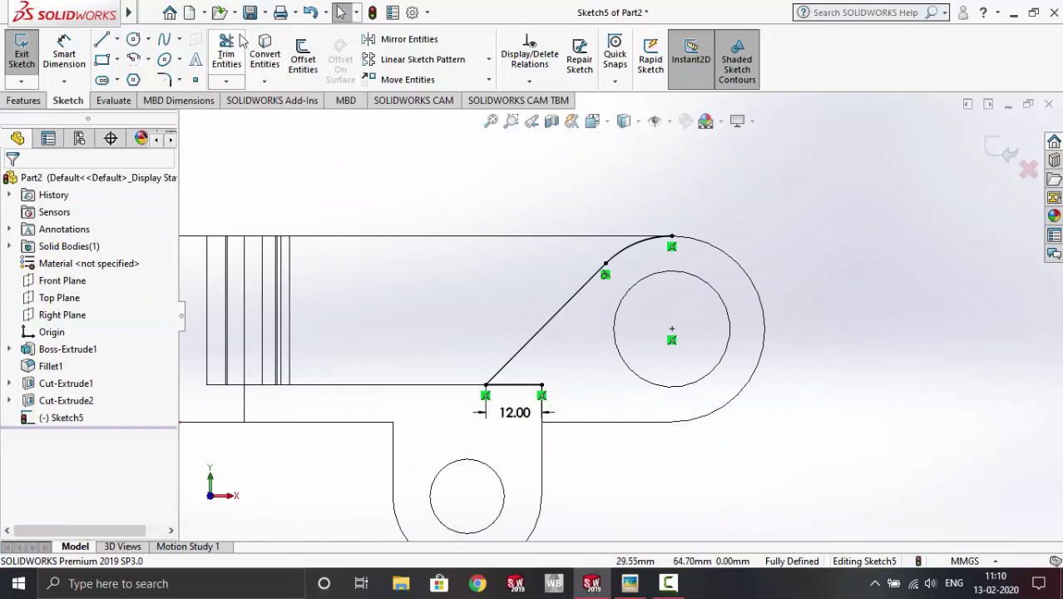
Step: Convert the lug's outer arc, hole circle, bottom edge and short vertical edge into Sketch5
{"action": "left_click", "coordinate": [265, 54]}
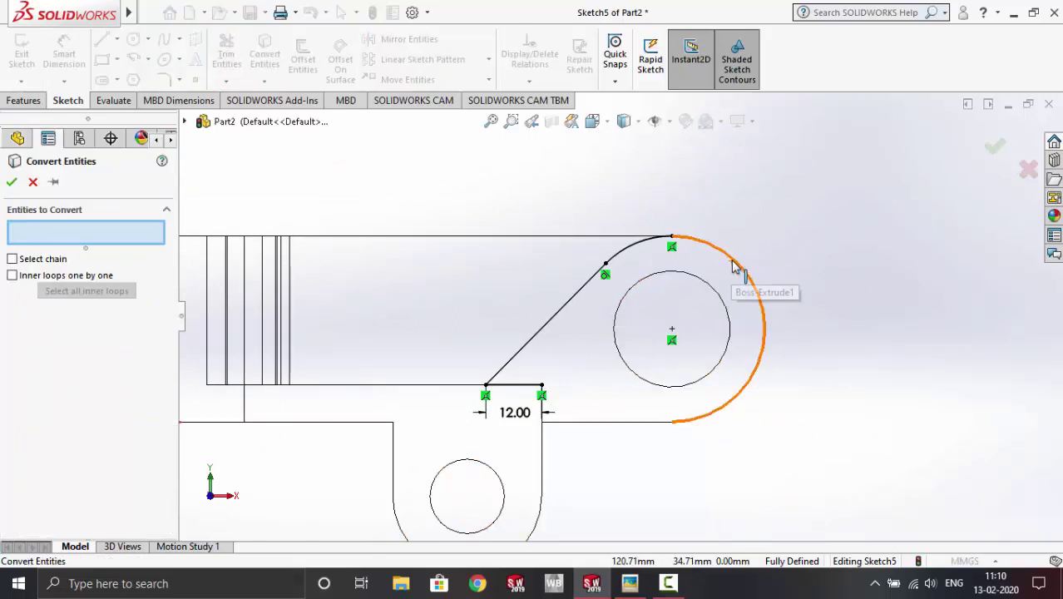
{"action": "left_click", "coordinate": [736, 275]}
{"action": "left_click", "coordinate": [729, 316]}
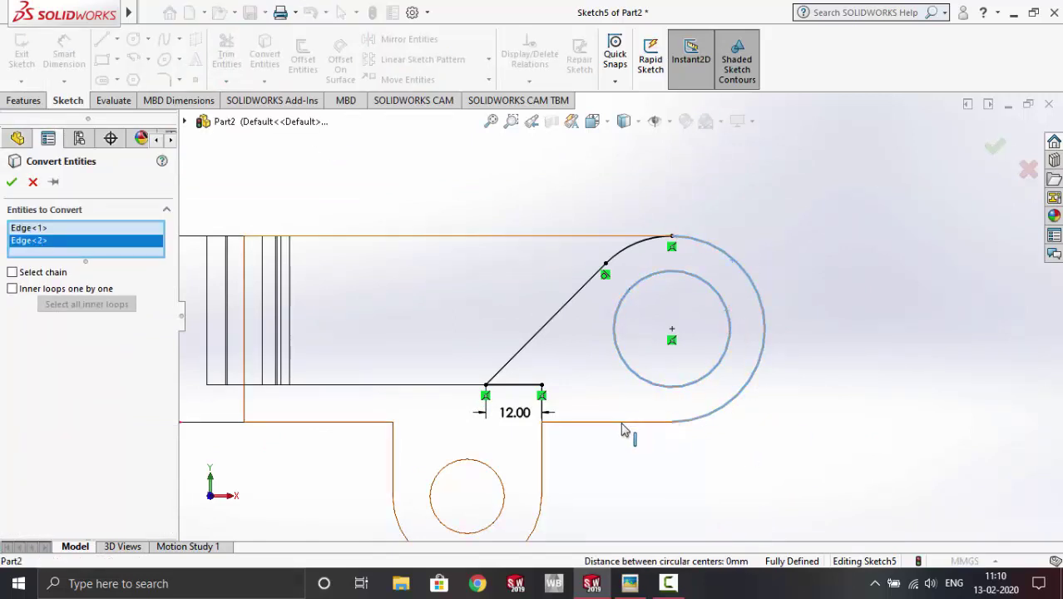
{"action": "left_click", "coordinate": [619, 422]}
{"action": "left_click", "coordinate": [542, 411]}
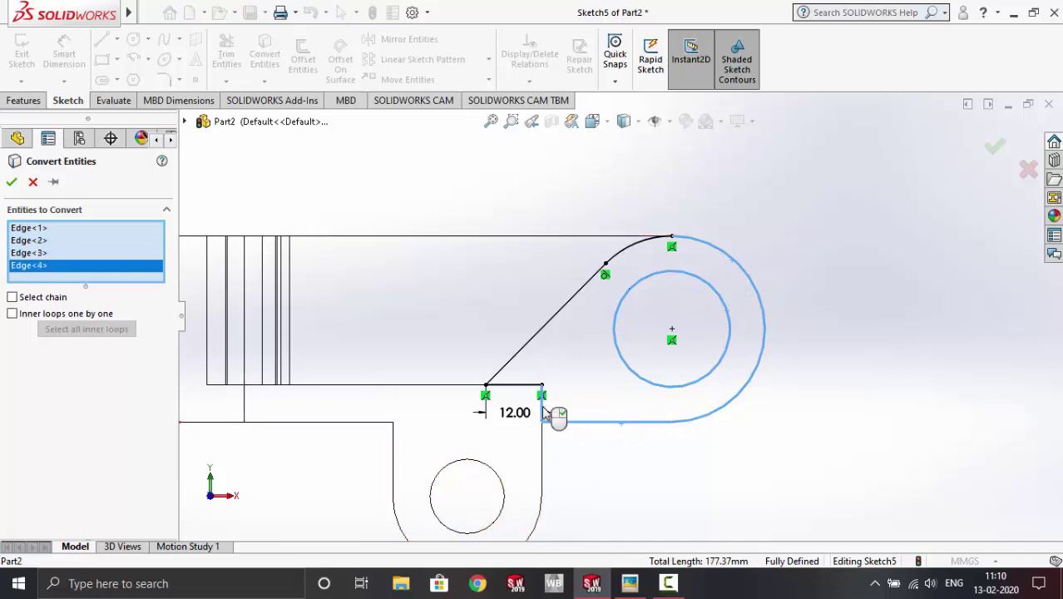
{"action": "left_click", "coordinate": [10, 181]}
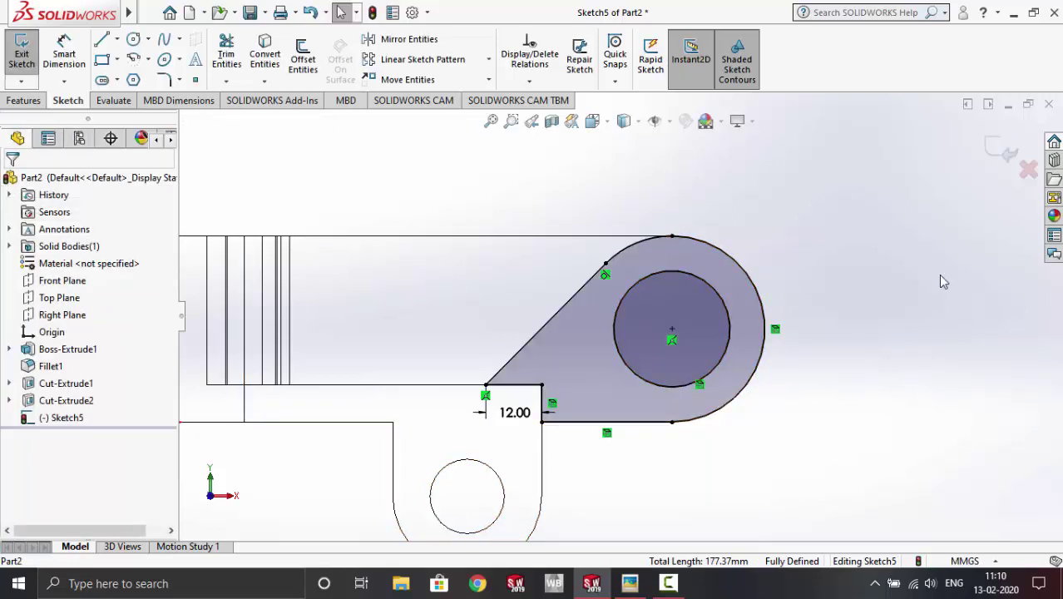
Step: Extrude the lug profile as an 8 mm blind boss, checking the thickness on the drawing
{"action": "left_click", "coordinate": [24, 101]}
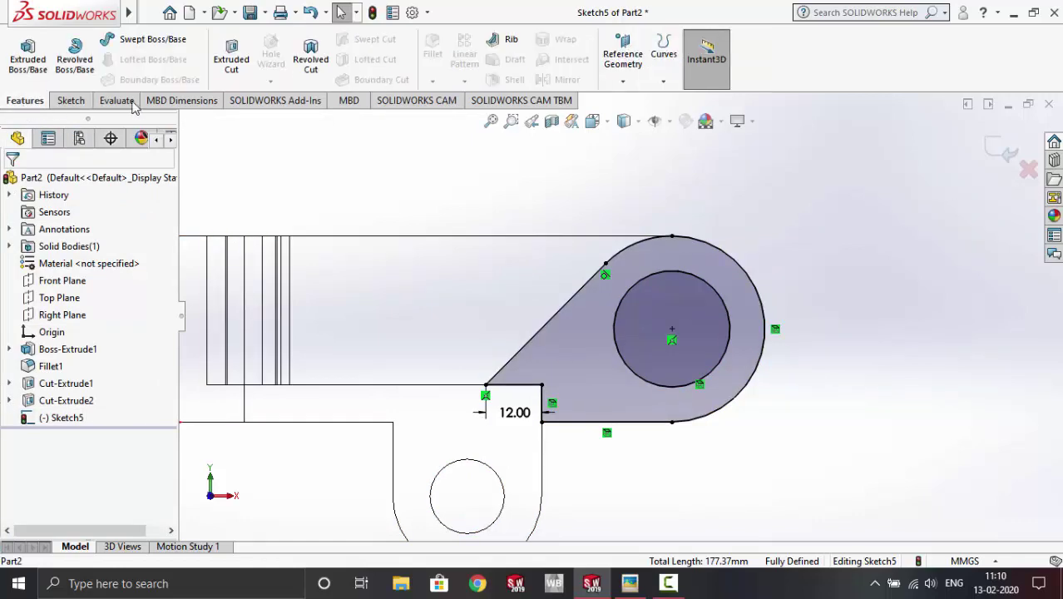
{"action": "left_click", "coordinate": [28, 52]}
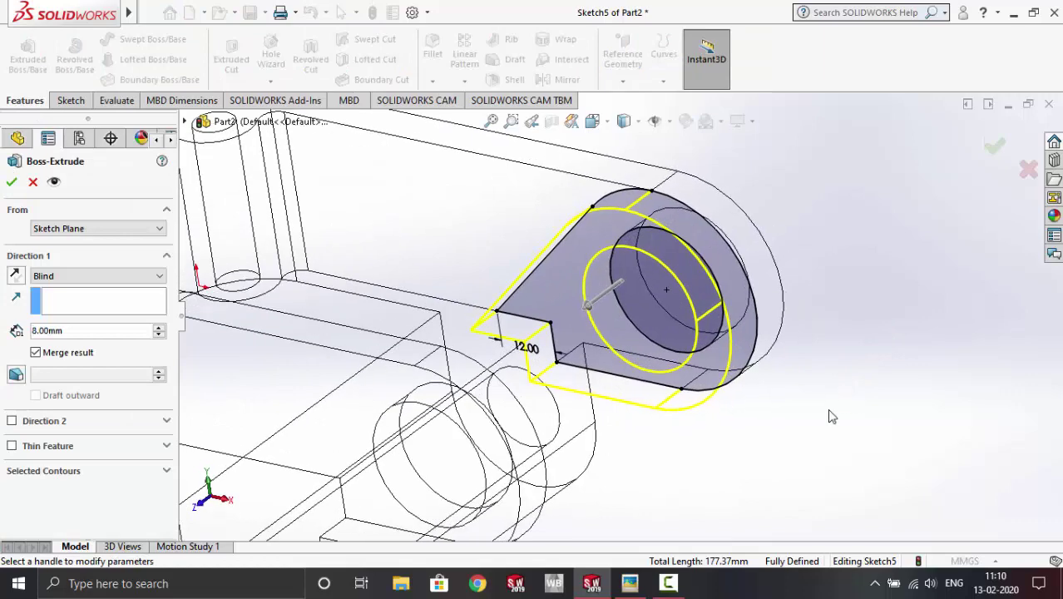
{"action": "left_click", "coordinate": [630, 583]}
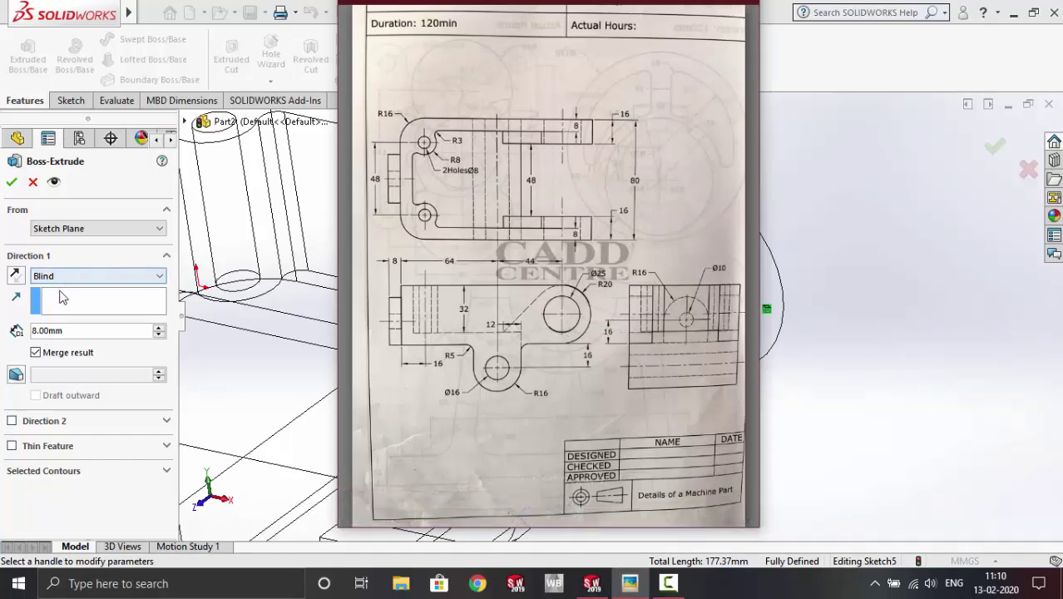
{"action": "left_click", "coordinate": [74, 338]}
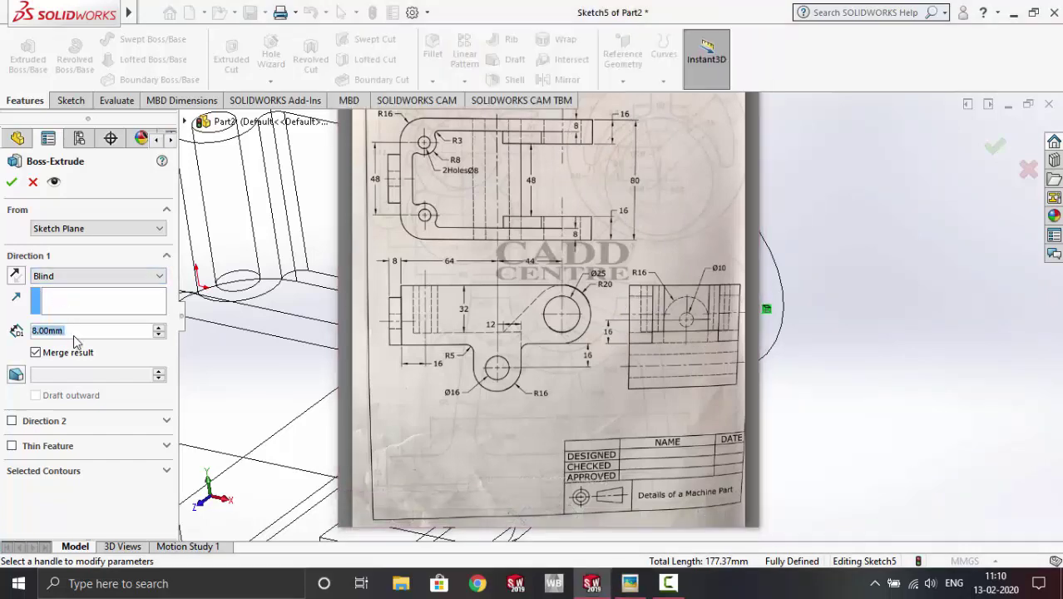
{"action": "left_click", "coordinate": [12, 184]}
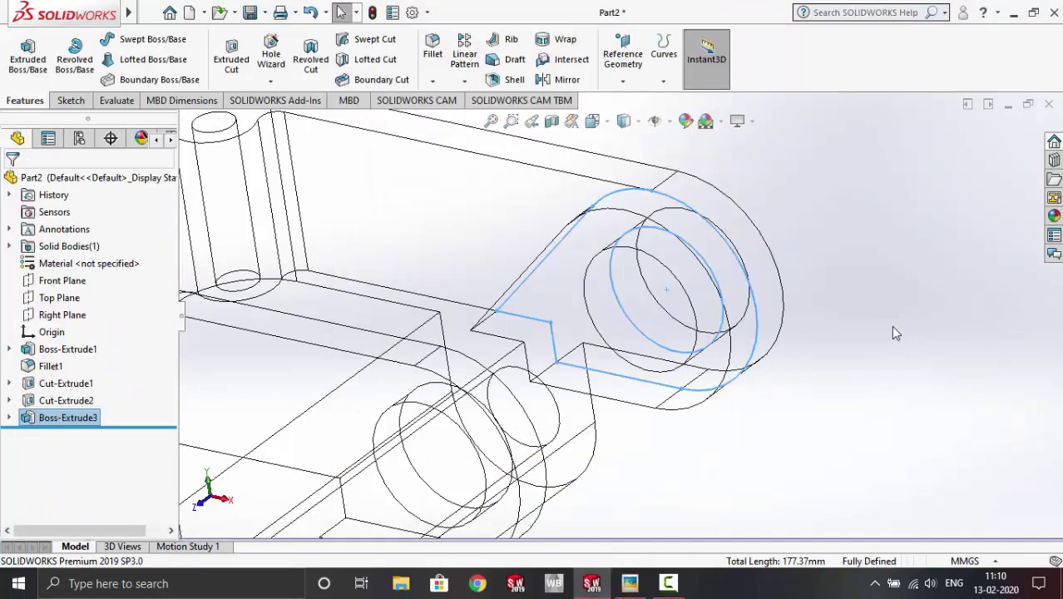
{"action": "scroll", "coordinate": [835, 321], "scroll_direction": "up", "scroll_amount": 3}
{"action": "scroll", "coordinate": [800, 320], "scroll_direction": "up", "scroll_amount": 3}
{"action": "scroll", "coordinate": [490, 264], "scroll_direction": "down", "scroll_amount": 1}
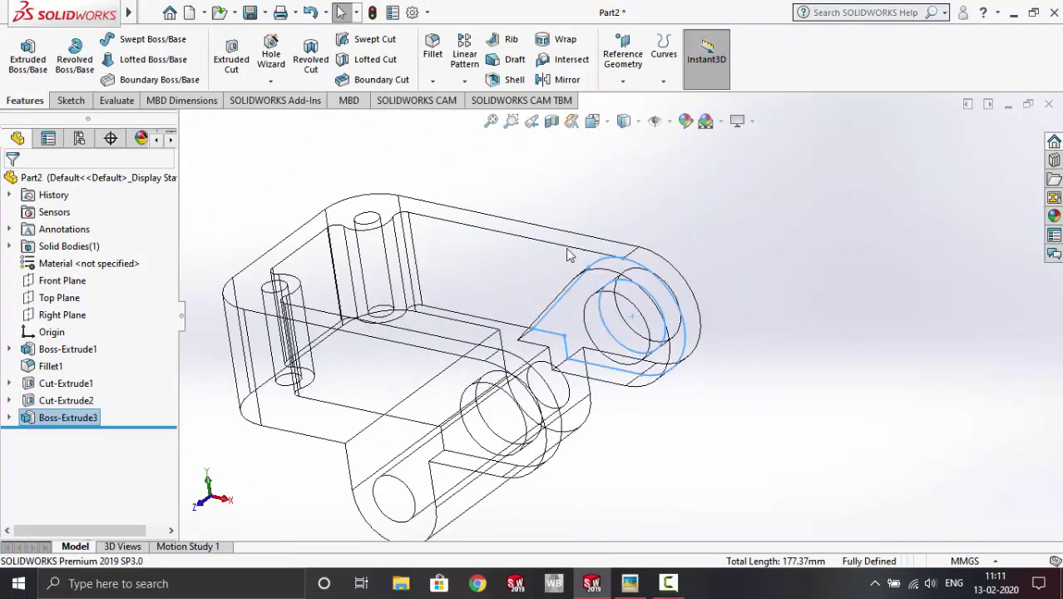
Step: Switch the display from wireframe back to Shaded with Edges
{"action": "left_click", "coordinate": [638, 123]}
{"action": "left_click", "coordinate": [625, 143]}
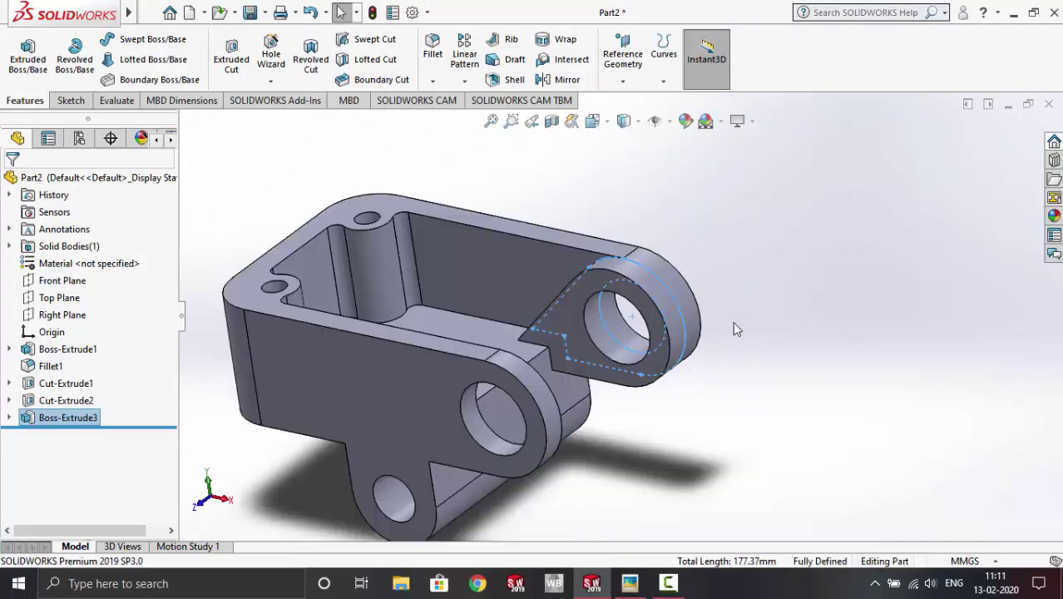
{"action": "scroll", "coordinate": [642, 329], "scroll_direction": "down", "scroll_amount": 2}
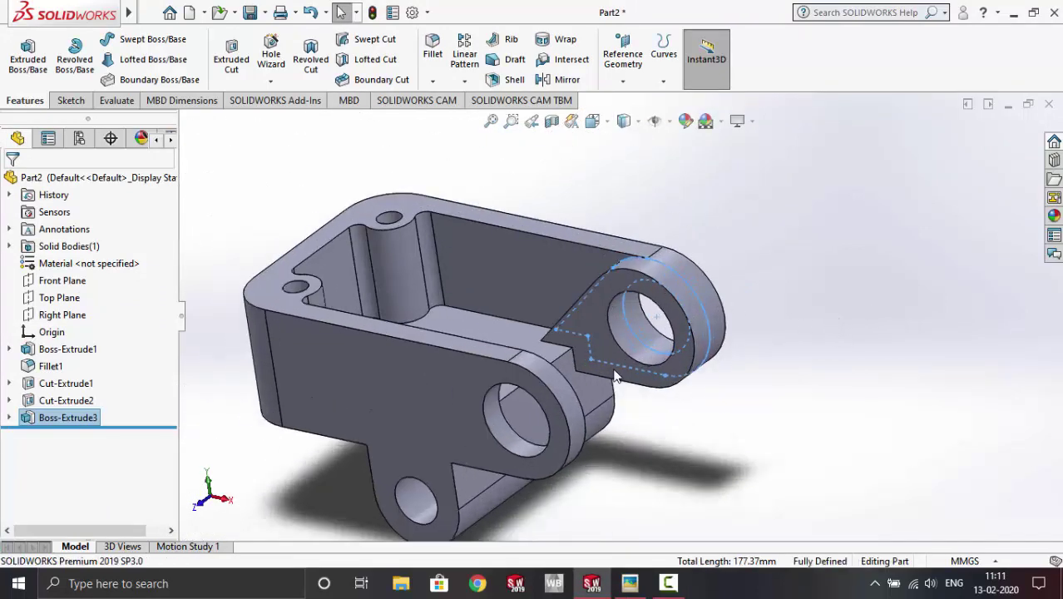
{"action": "left_click", "coordinate": [633, 588]}
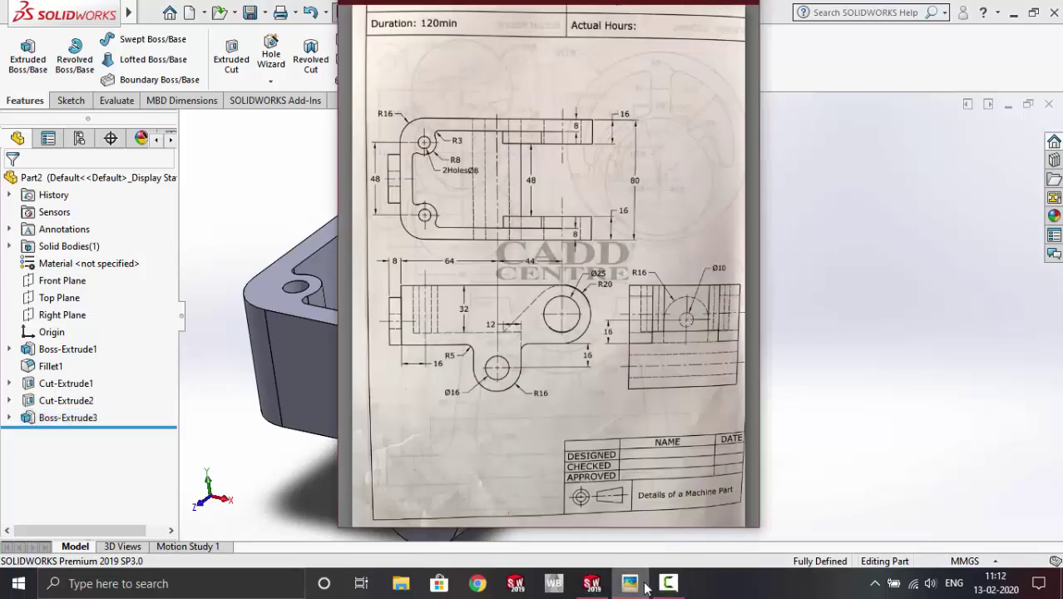
{"action": "left_click", "coordinate": [645, 585]}
{"action": "middle_click_drag", "start_coordinate": [803, 328], "coordinate": [804, 354]}
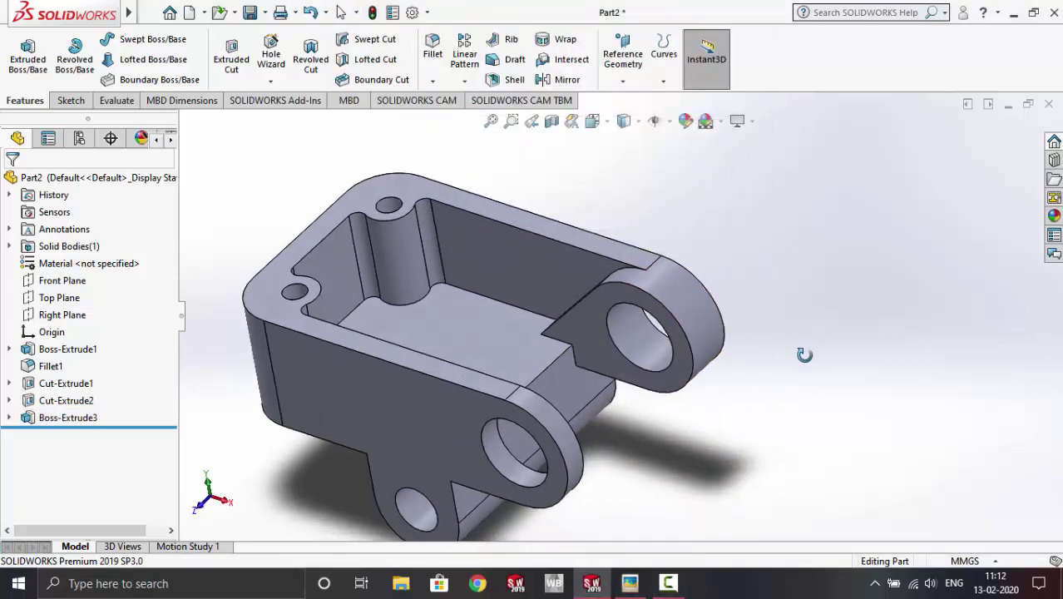
Step: Mirror Boss-Extrude3 across the Front Plane, replacing the wrongly picked lug face as the mirror plane
{"action": "left_click", "coordinate": [566, 79]}
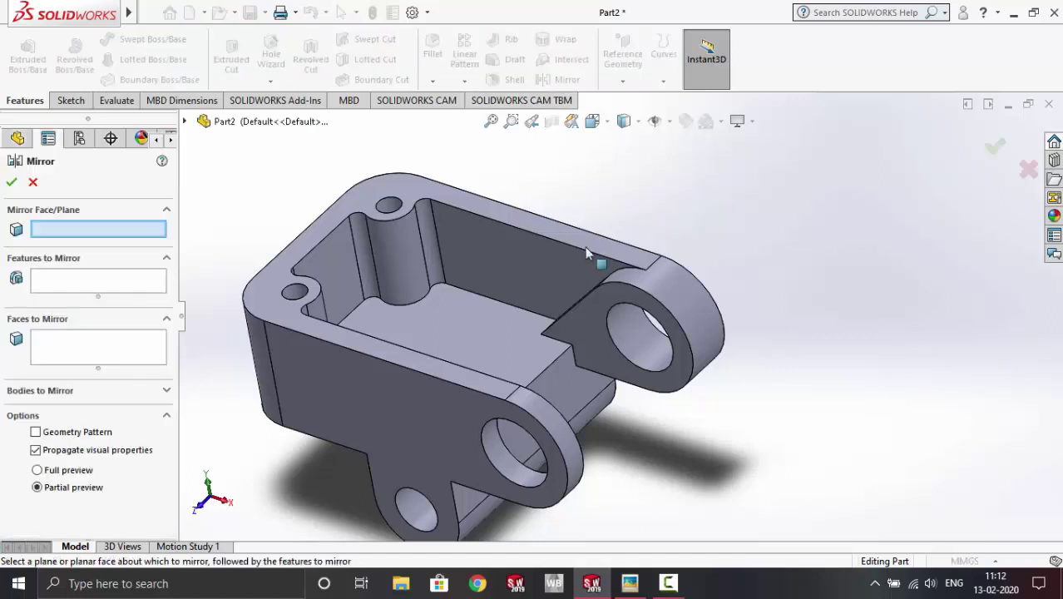
{"action": "left_click", "coordinate": [610, 301]}
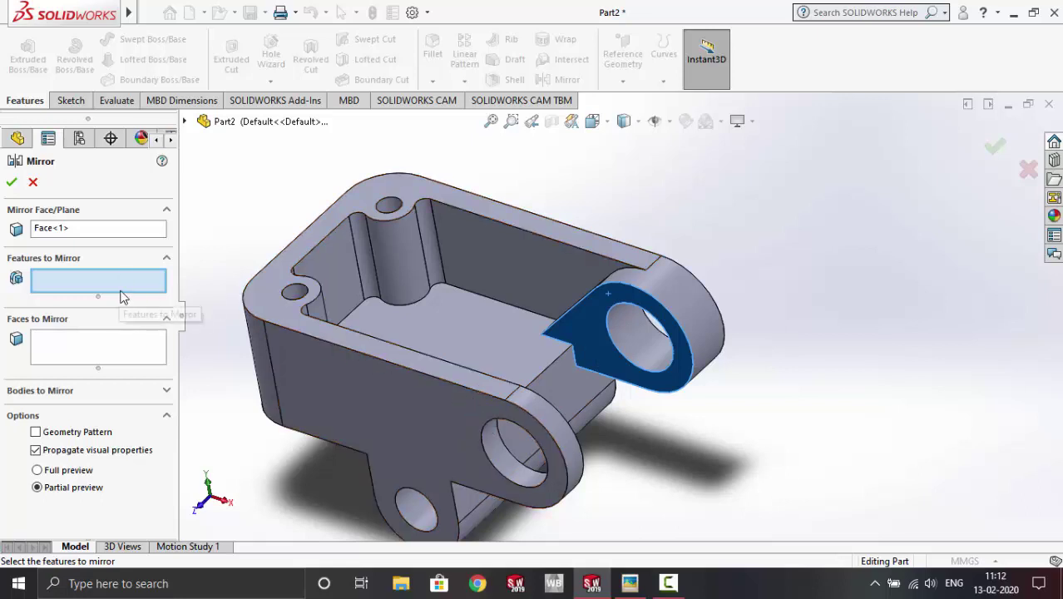
{"action": "left_click", "coordinate": [99, 227]}
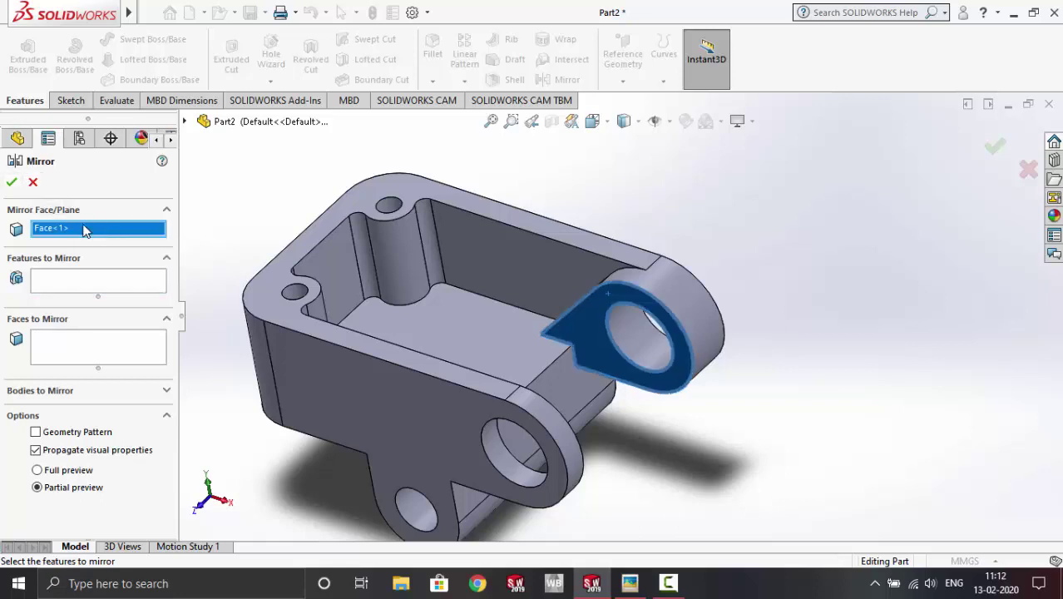
{"action": "right_click", "coordinate": [84, 230]}
{"action": "left_click", "coordinate": [142, 237]}
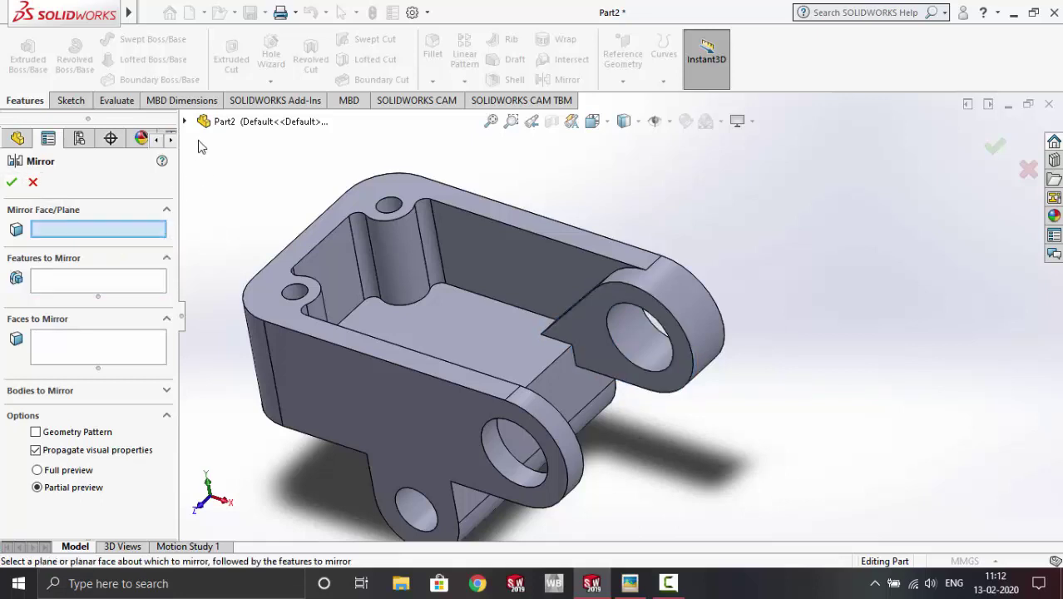
{"action": "left_click", "coordinate": [208, 124]}
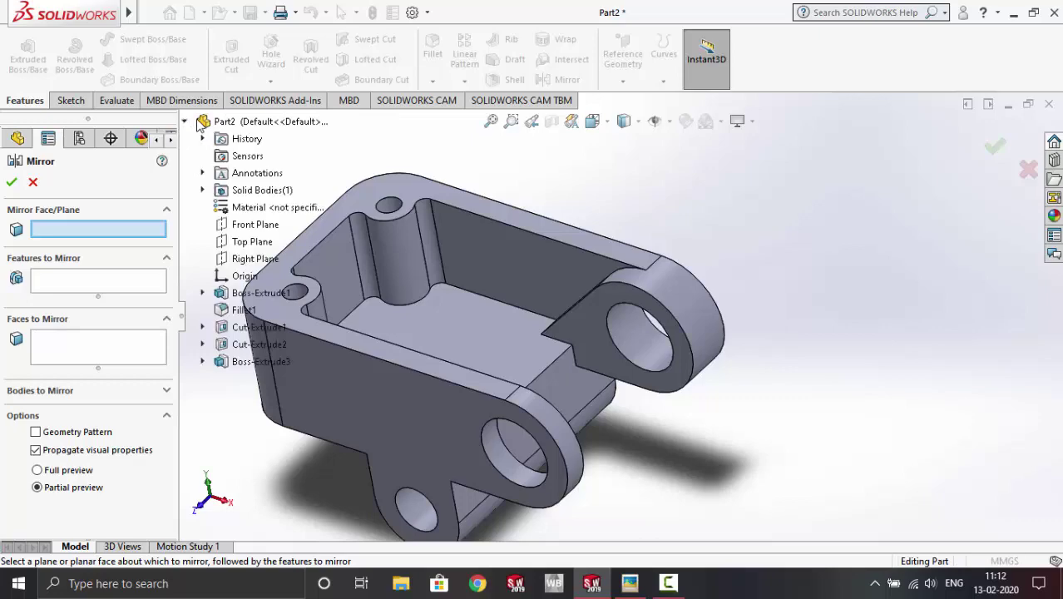
{"action": "left_click", "coordinate": [249, 228]}
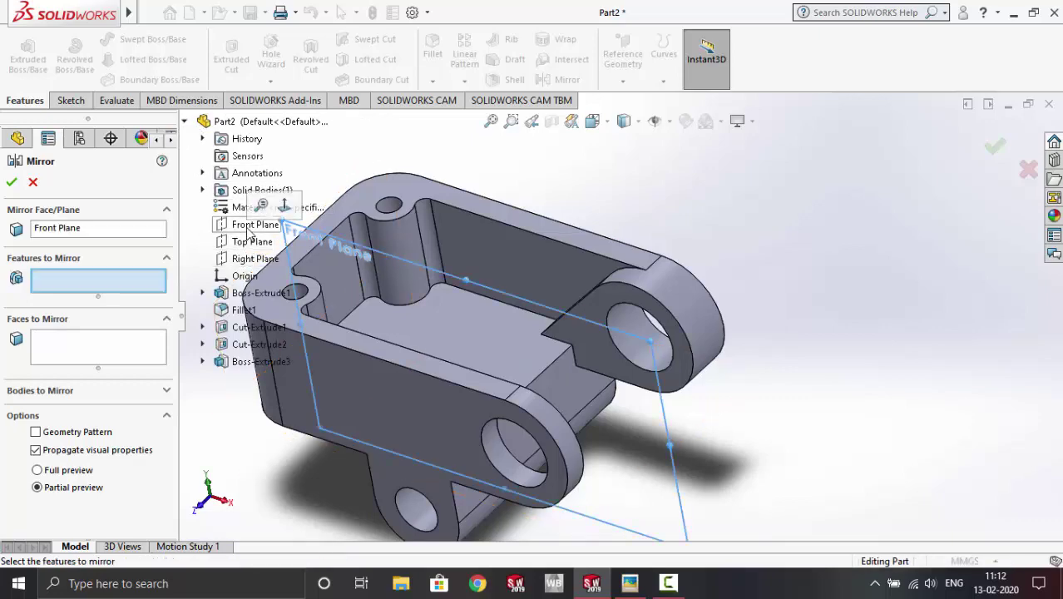
{"action": "left_click", "coordinate": [596, 304]}
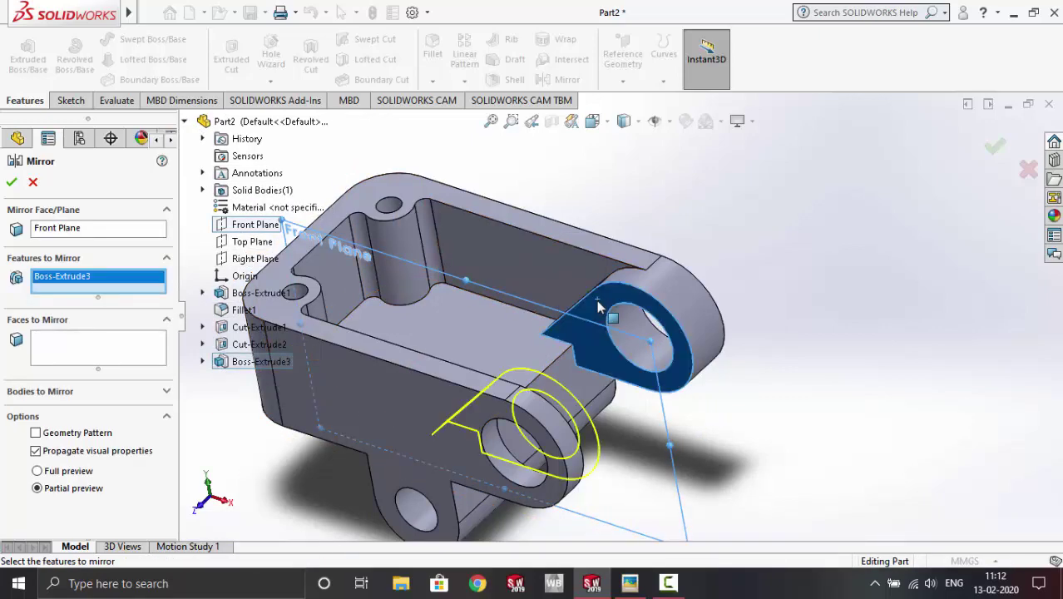
{"action": "middle_click_drag", "start_coordinate": [804, 412], "coordinate": [193, 320]}
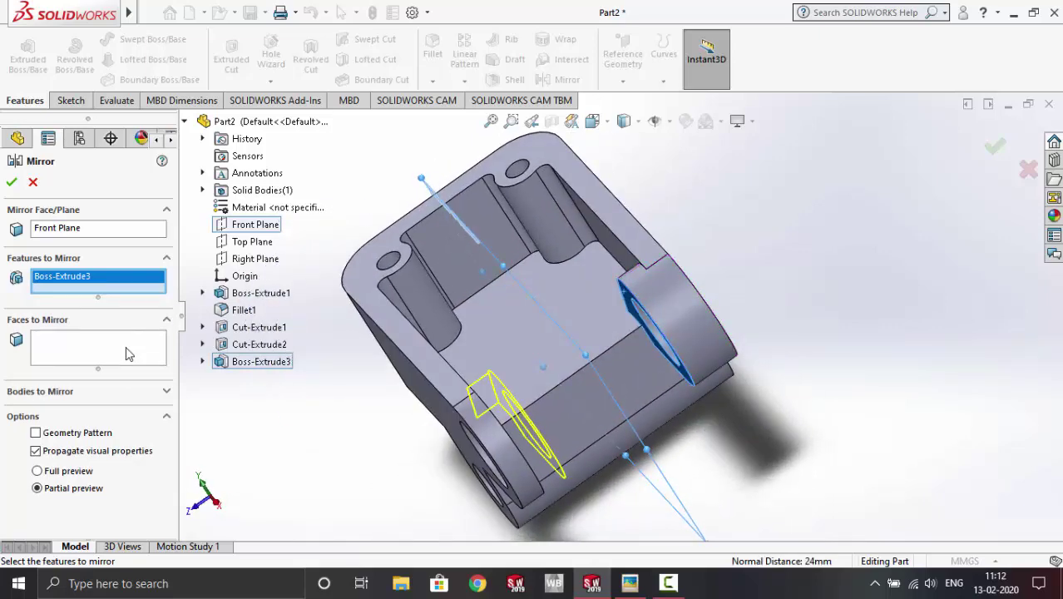
{"action": "left_click", "coordinate": [11, 183]}
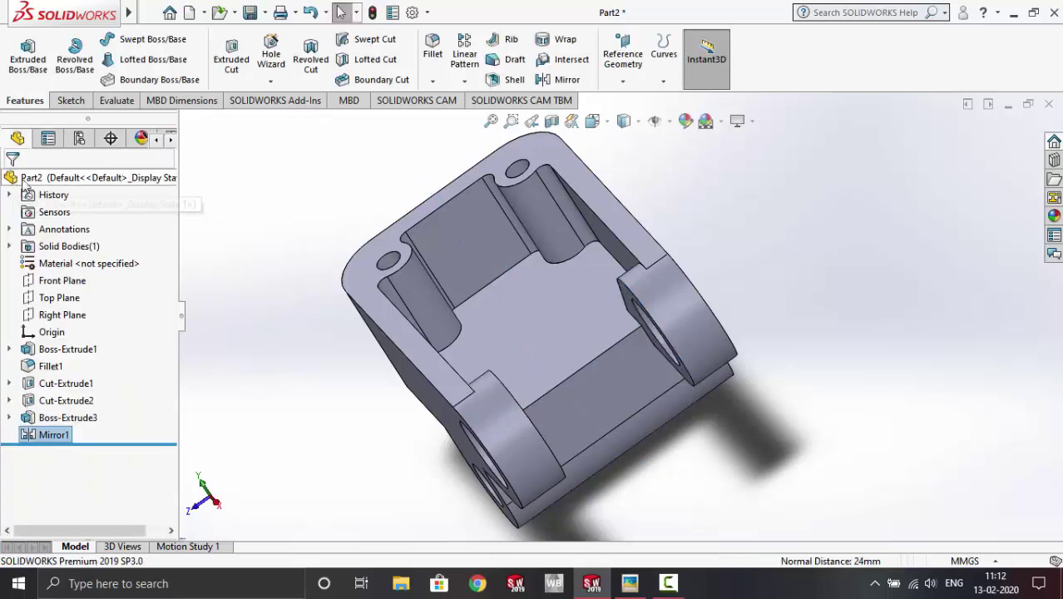
Step: Orbit to the block's flat end face, select it and start Sketch6 on it
{"action": "mouse_move", "coordinate": [744, 324]}
{"action": "middle_mouse_down"}
{"action": "mouse_move", "coordinate": [747, 376]}
{"action": "mouse_move", "coordinate": [737, 299]}
{"action": "mouse_move", "coordinate": [855, 312]}
{"action": "middle_mouse_up"}
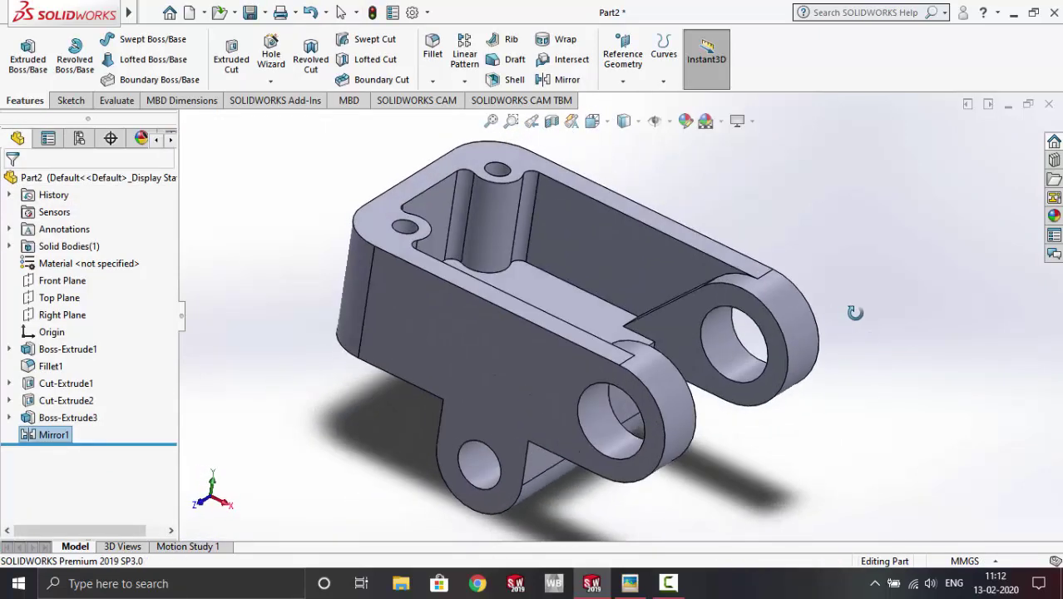
{"action": "left_click", "coordinate": [254, 295]}
{"action": "middle_click_drag", "start_coordinate": [254, 295], "coordinate": [316, 262]}
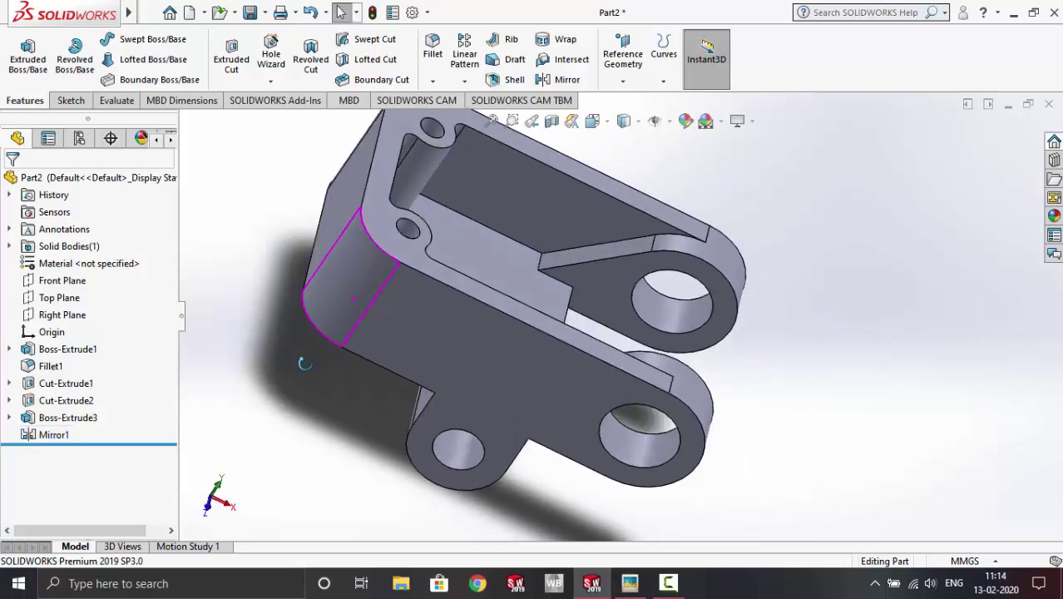
{"action": "left_click", "coordinate": [327, 192]}
{"action": "right_click", "coordinate": [328, 192]}
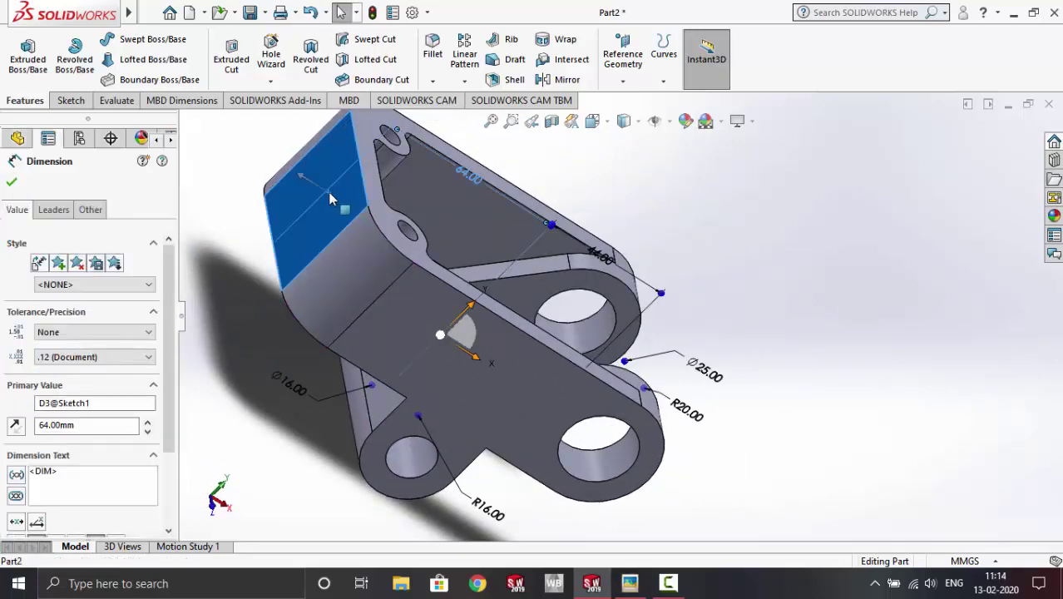
{"action": "left_click", "coordinate": [300, 227]}
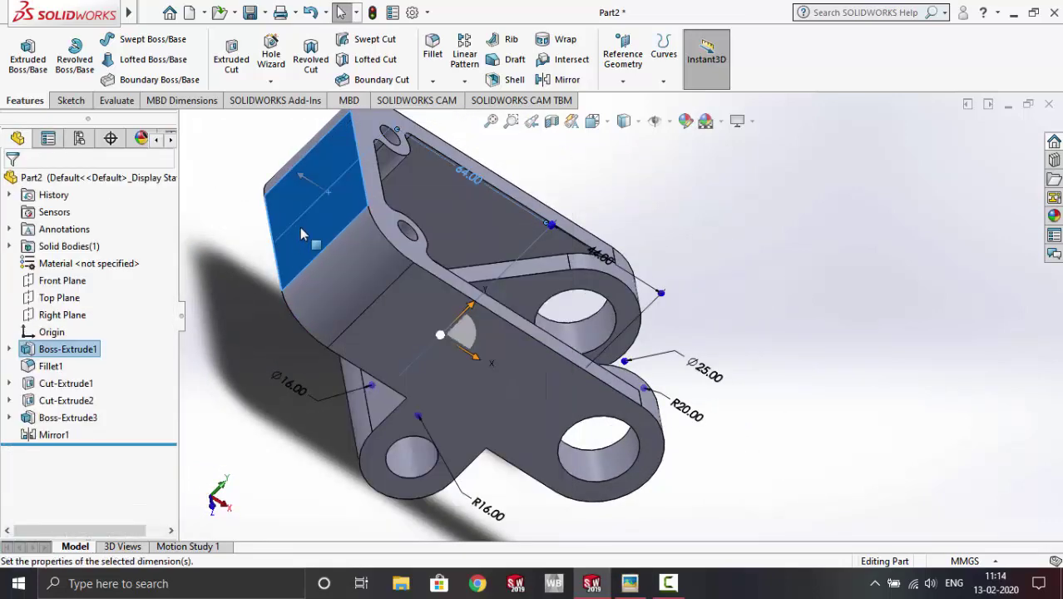
{"action": "right_click", "coordinate": [301, 229]}
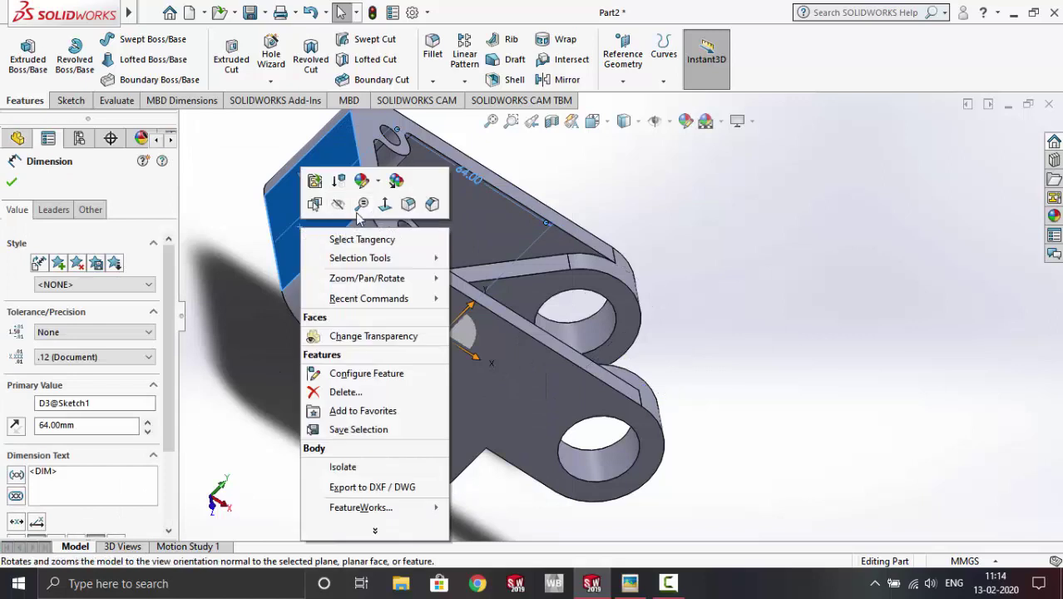
{"action": "left_click", "coordinate": [701, 211]}
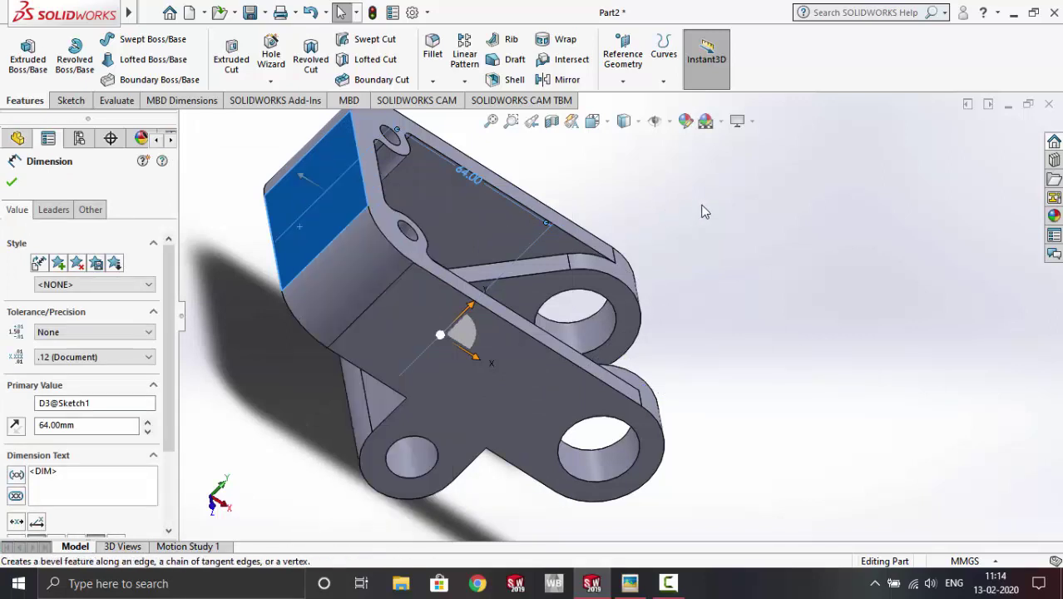
{"action": "left_click", "coordinate": [296, 188]}
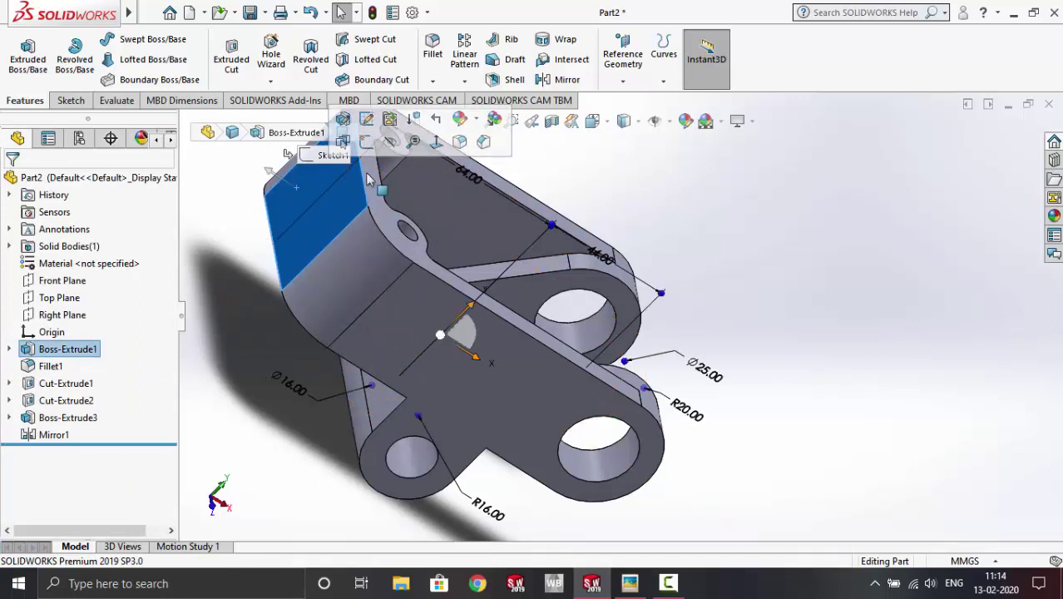
{"action": "left_click", "coordinate": [366, 142]}
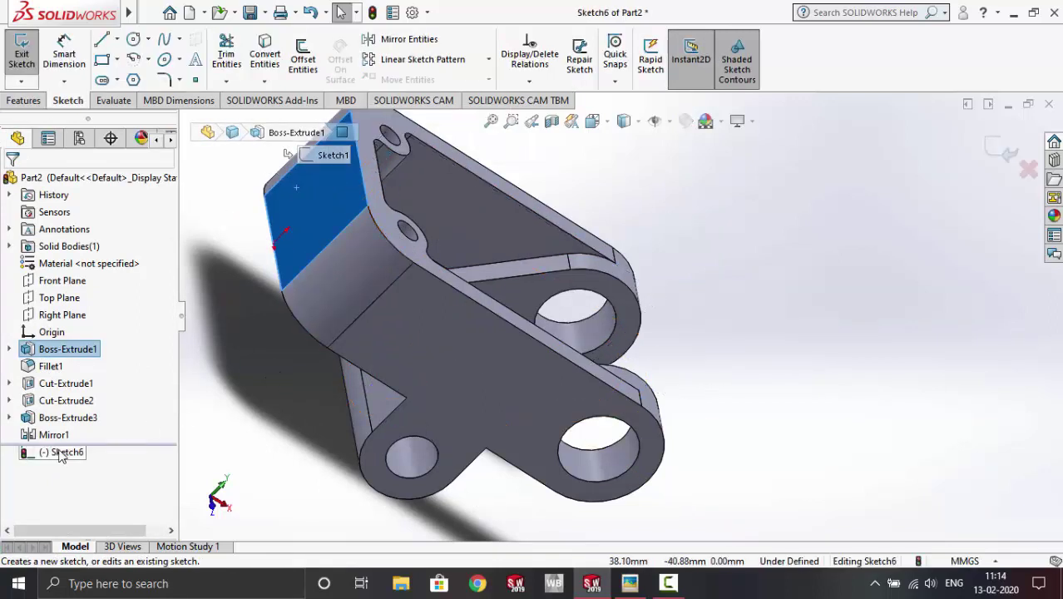
Step: Turn the view Normal To Sketch6 and check the reference drawing, then pick the Line tool
{"action": "right_click", "coordinate": [67, 452]}
{"action": "left_click", "coordinate": [102, 322]}
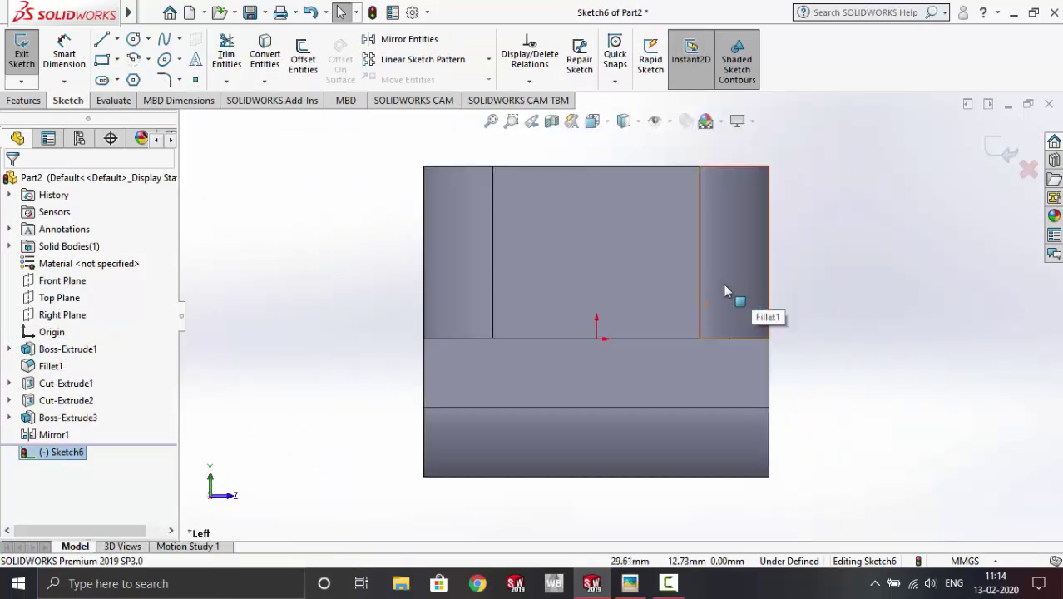
{"action": "left_click", "coordinate": [630, 583]}
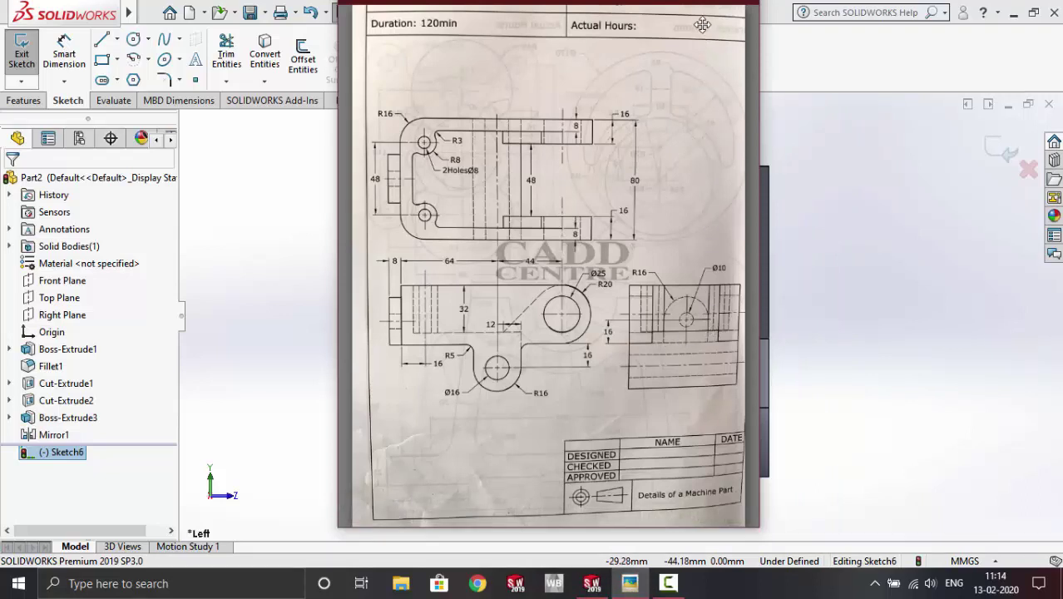
{"action": "left_click", "coordinate": [840, 157]}
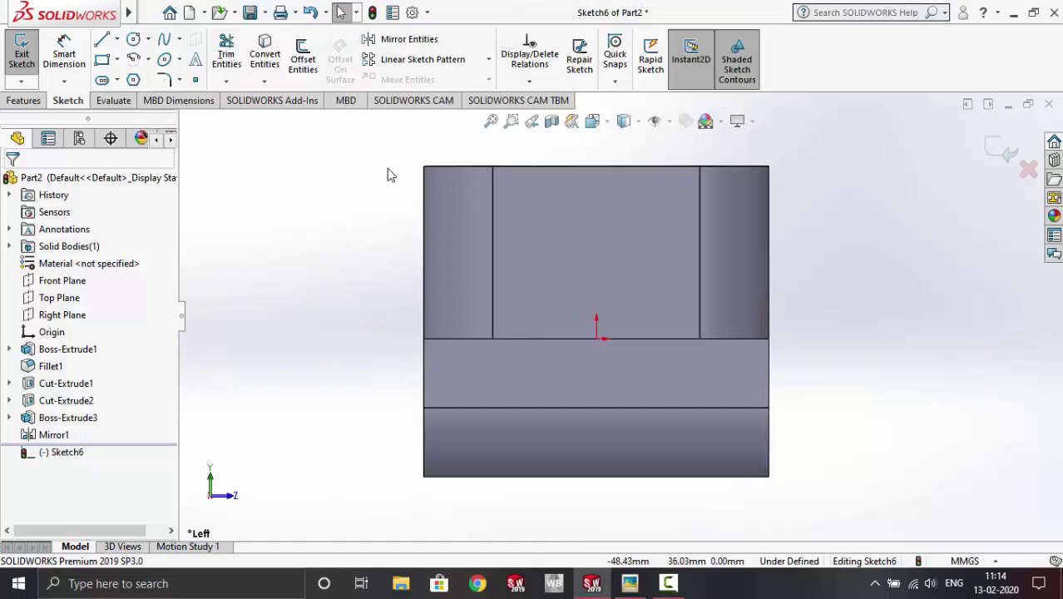
{"action": "left_click", "coordinate": [101, 39]}
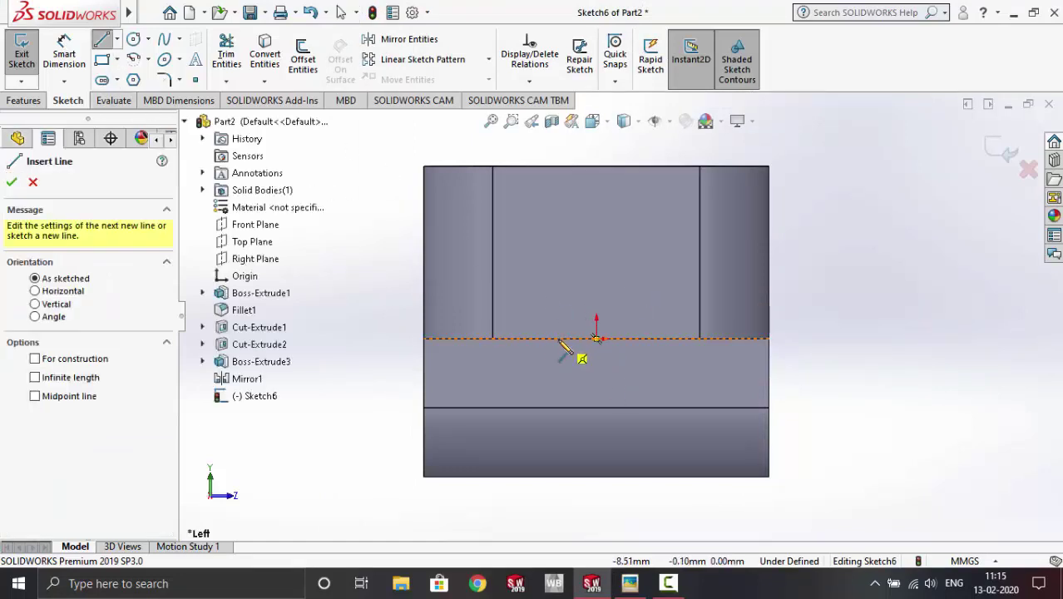
Step: Draw a short horizontal base line with two equal-height vertical lines rising from its ends
{"action": "left_click", "coordinate": [596, 338]}
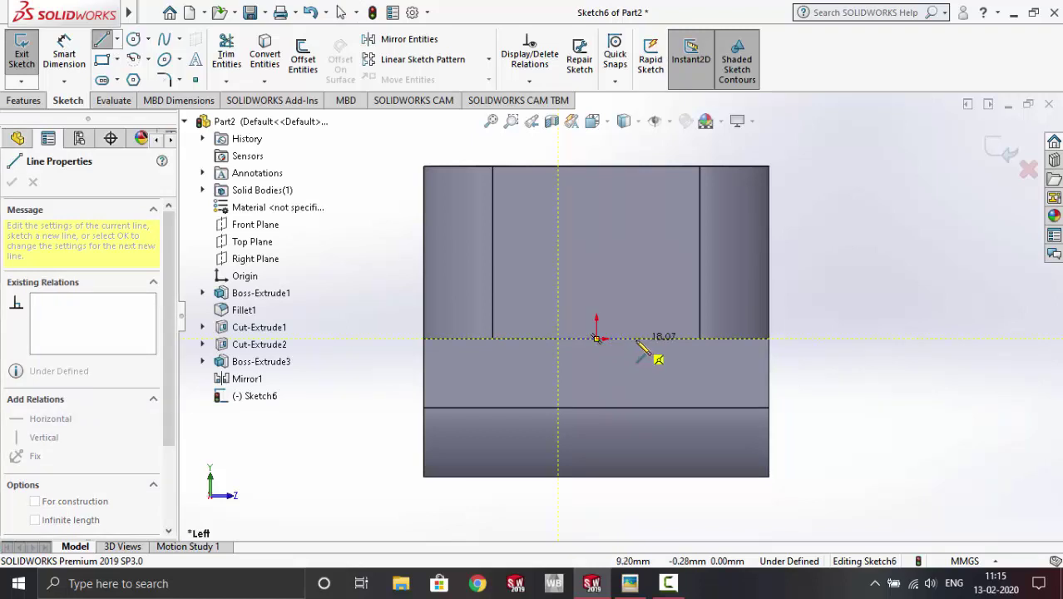
{"action": "left_click", "coordinate": [636, 337]}
{"action": "left_click", "coordinate": [636, 275]}
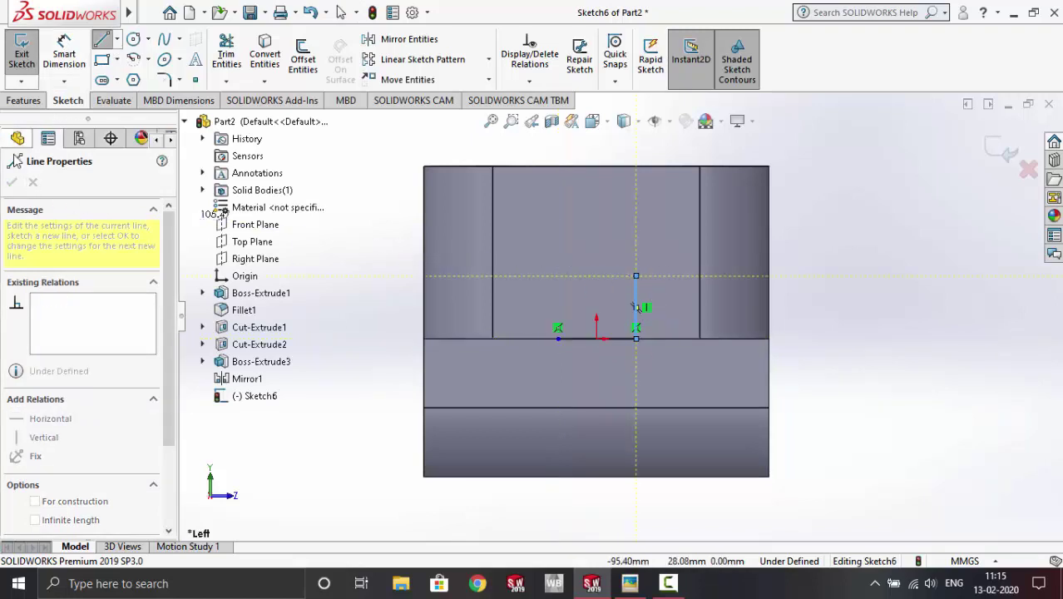
{"action": "left_click", "coordinate": [101, 39]}
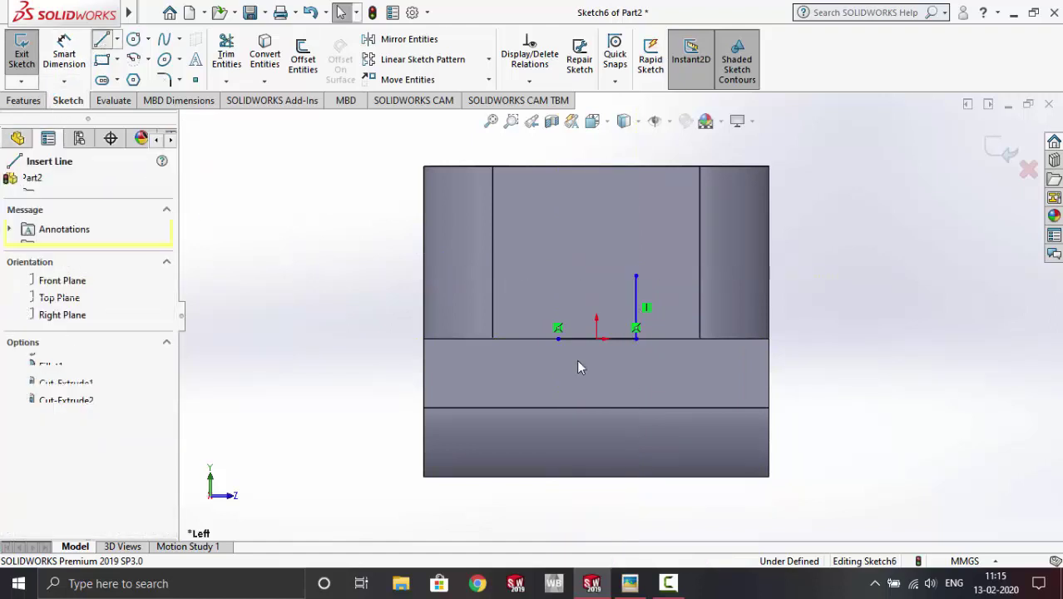
{"action": "left_click", "coordinate": [557, 332]}
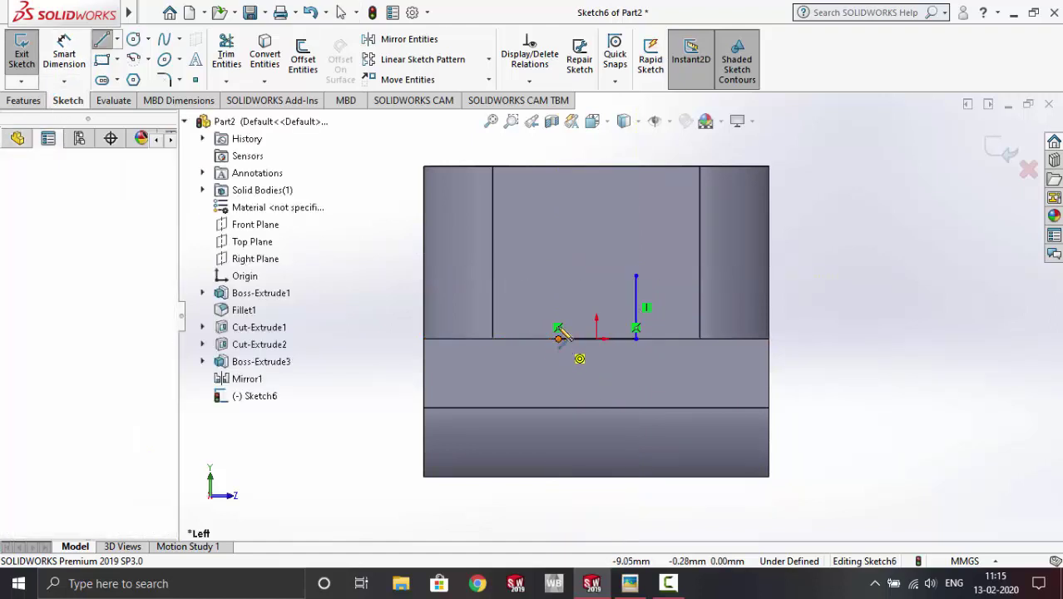
{"action": "left_click", "coordinate": [557, 275]}
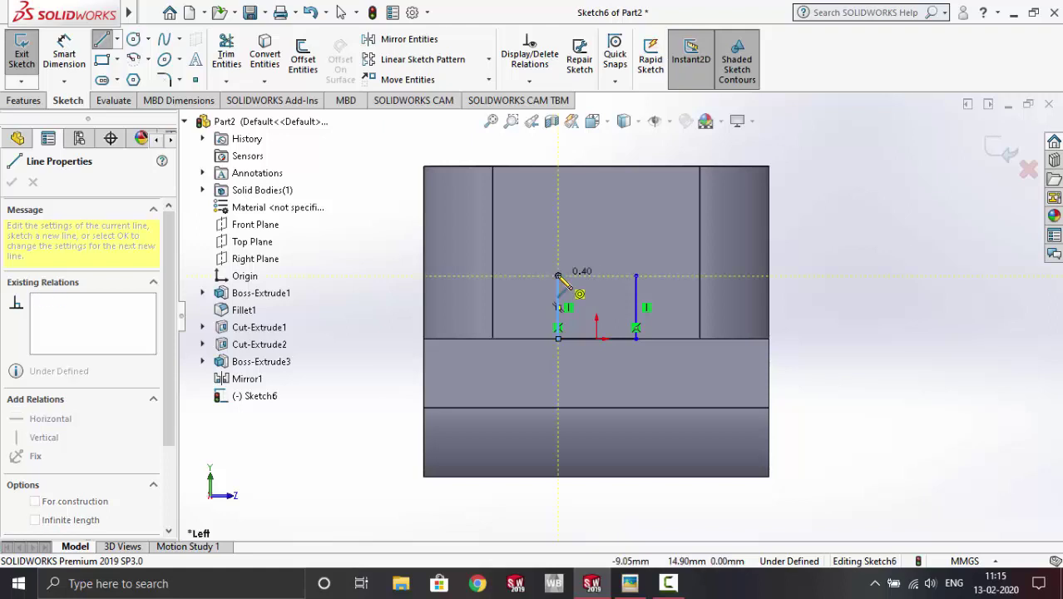
{"action": "left_click", "coordinate": [102, 39]}
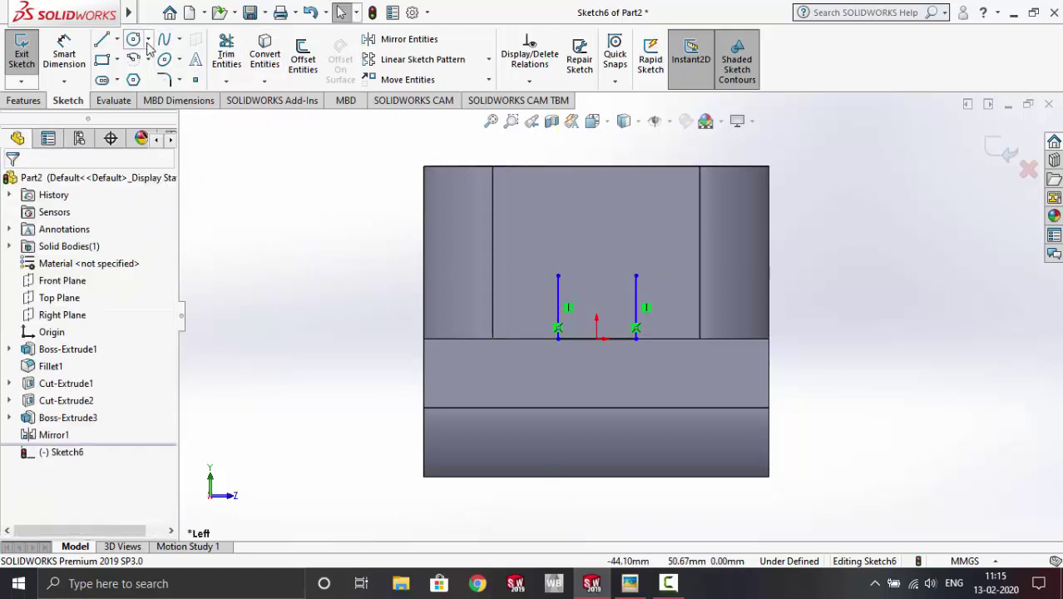
Step: Start a centre-point arc at the left line's top, then cancel it
{"action": "left_click", "coordinate": [137, 42]}
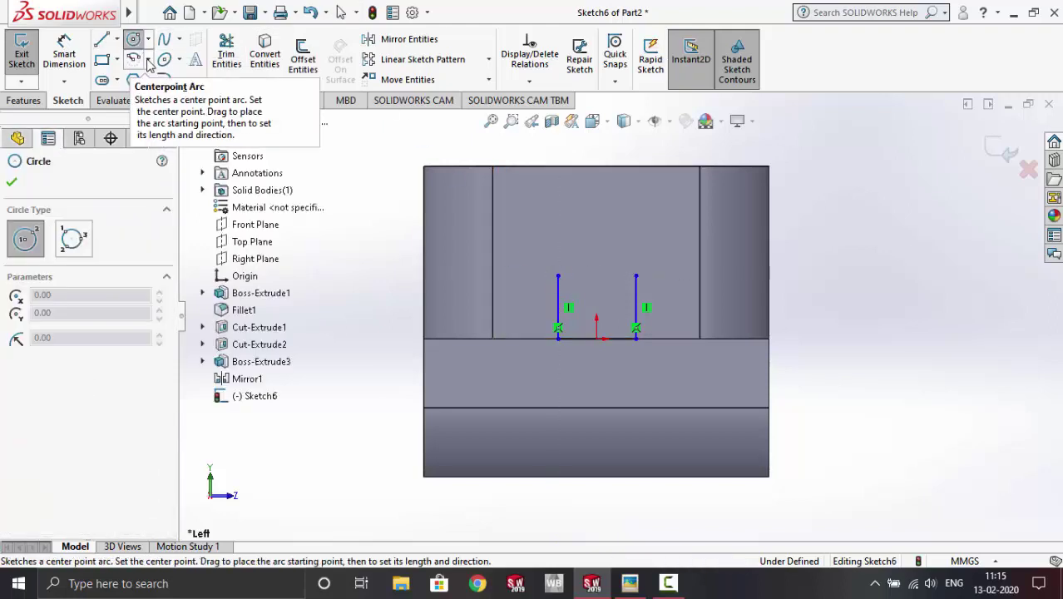
{"action": "left_click", "coordinate": [148, 61]}
{"action": "left_click", "coordinate": [180, 79]}
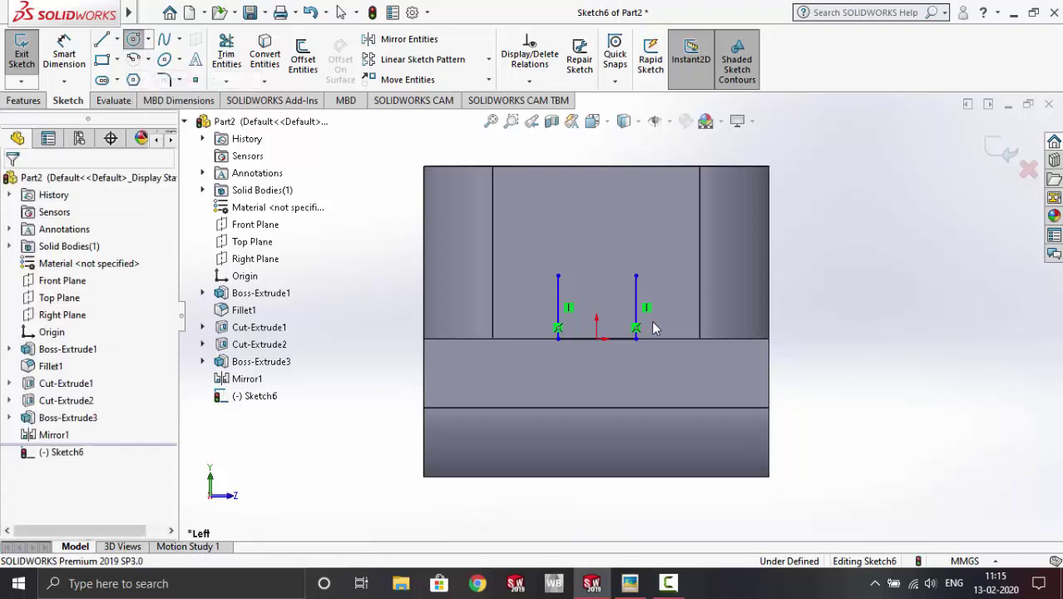
{"action": "left_click", "coordinate": [557, 275]}
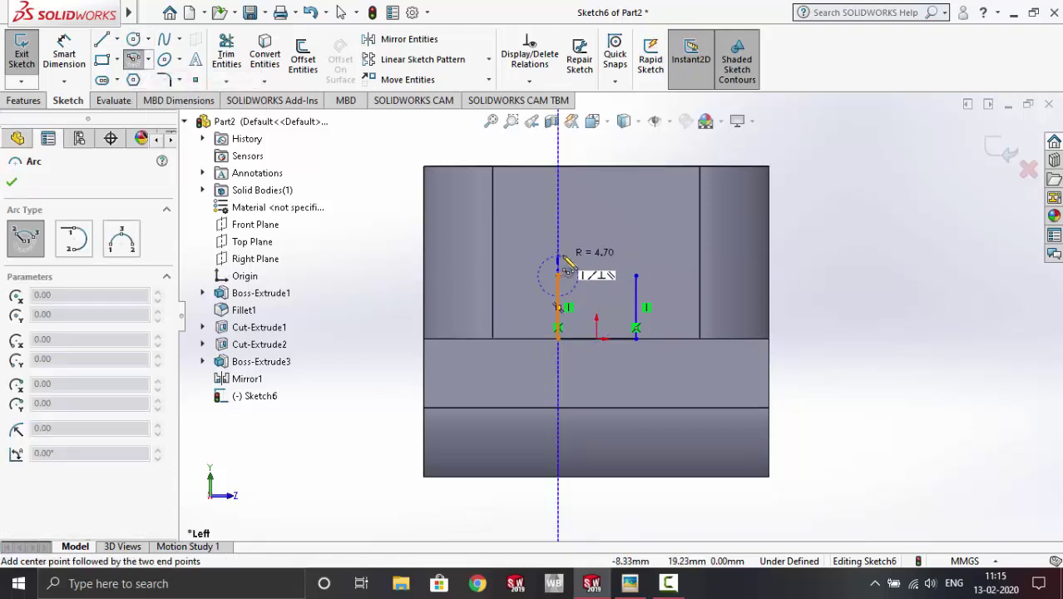
{"action": "key", "text": "Escape"}
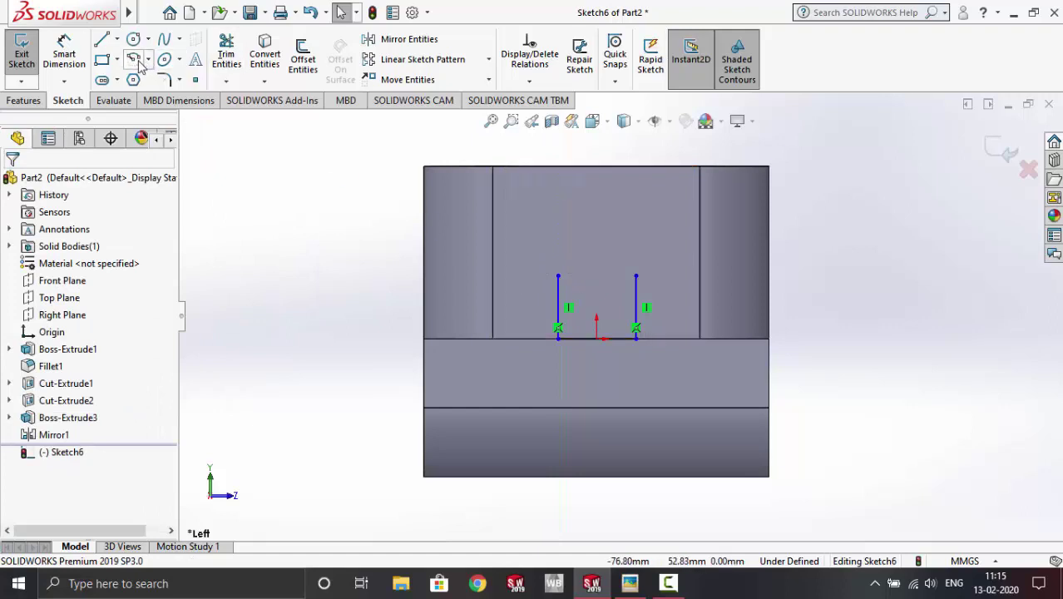
Step: Draw a circle centred between the tops of the two vertical lines
{"action": "left_click", "coordinate": [137, 40]}
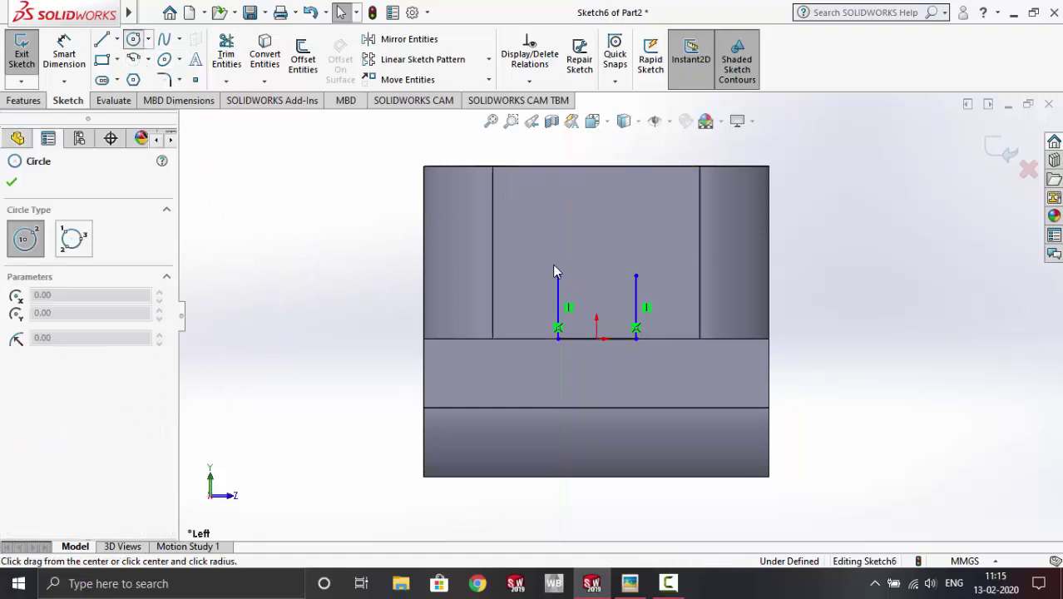
{"action": "left_click", "coordinate": [596, 275]}
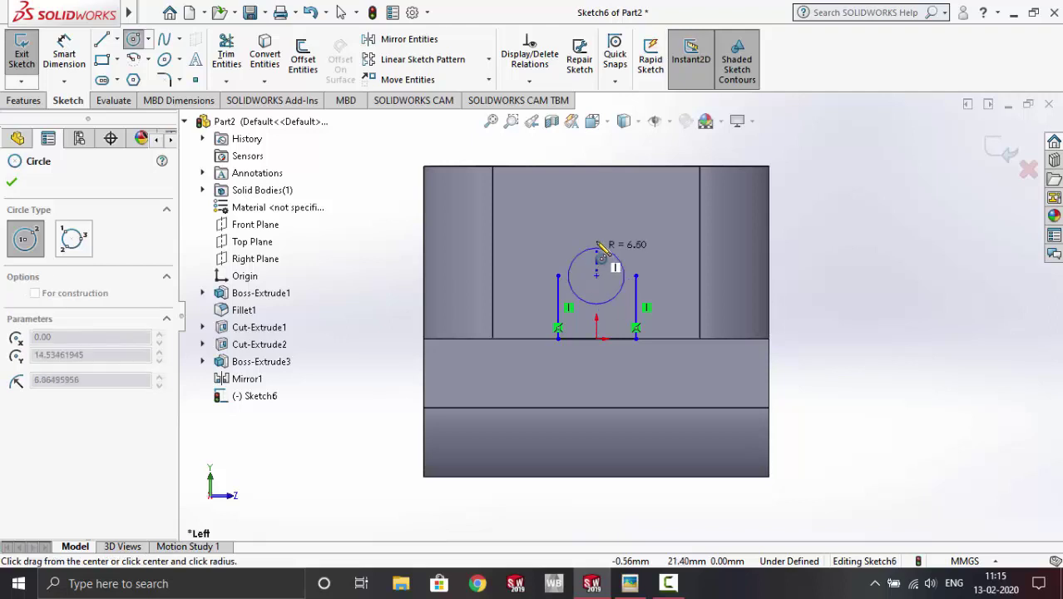
{"action": "left_click", "coordinate": [558, 275]}
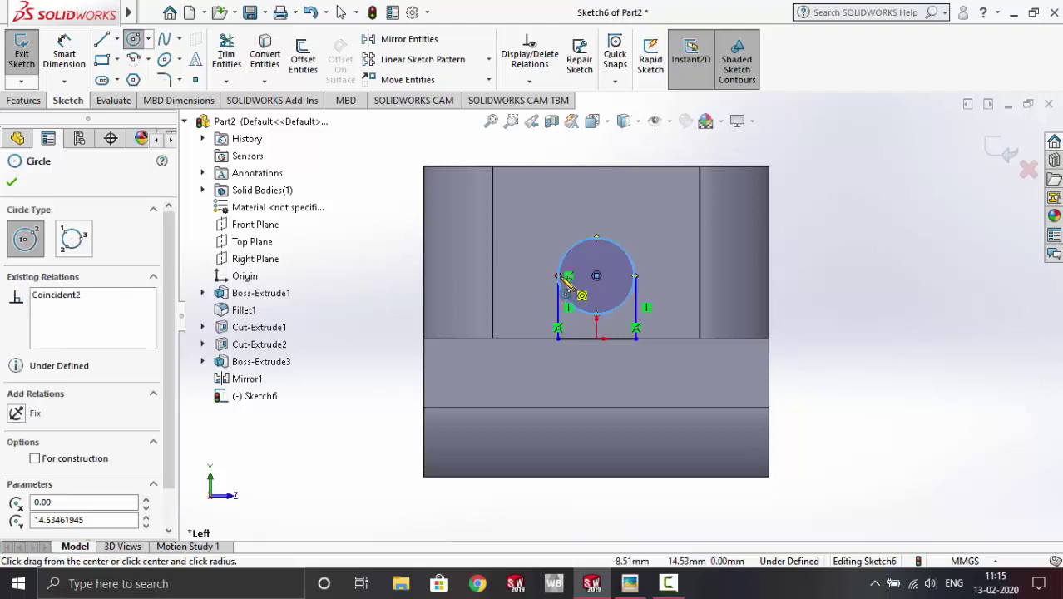
{"action": "key", "text": "Escape"}
Step: Add Tangent relations between the circle and each vertical line
{"action": "scroll", "coordinate": [668, 299], "scroll_direction": "down", "scroll_amount": 2}
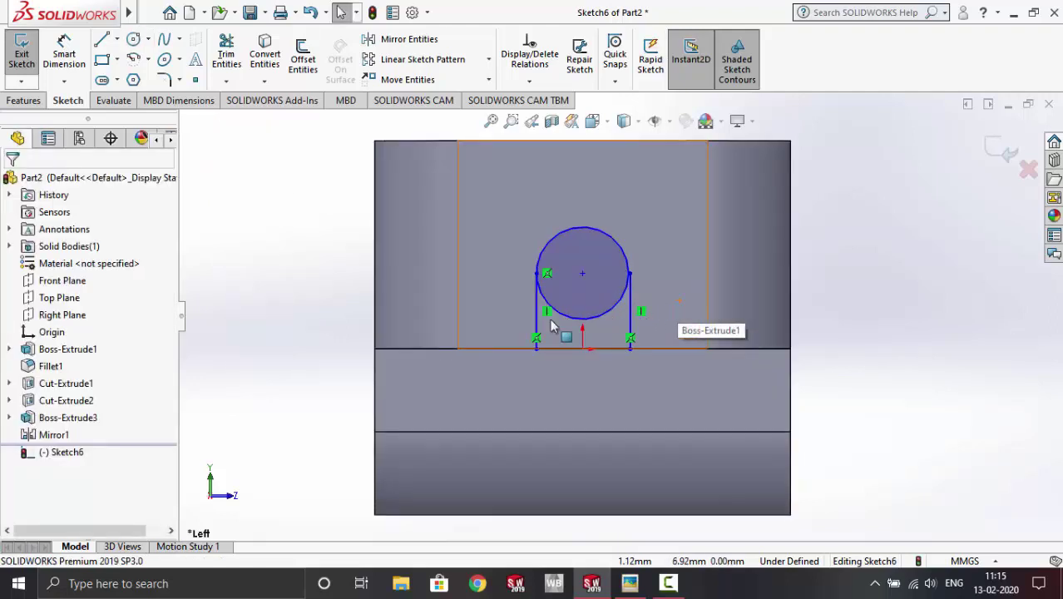
{"action": "left_click", "coordinate": [535, 308]}
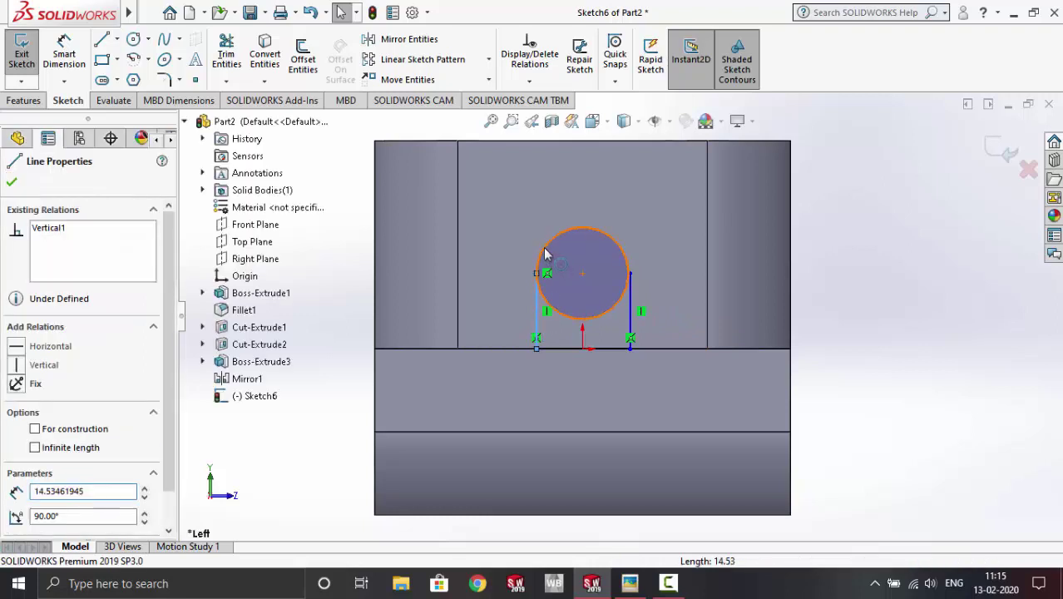
{"action": "left_click", "coordinate": [546, 258], "text": "ctrl"}
{"action": "left_click", "coordinate": [23, 437]}
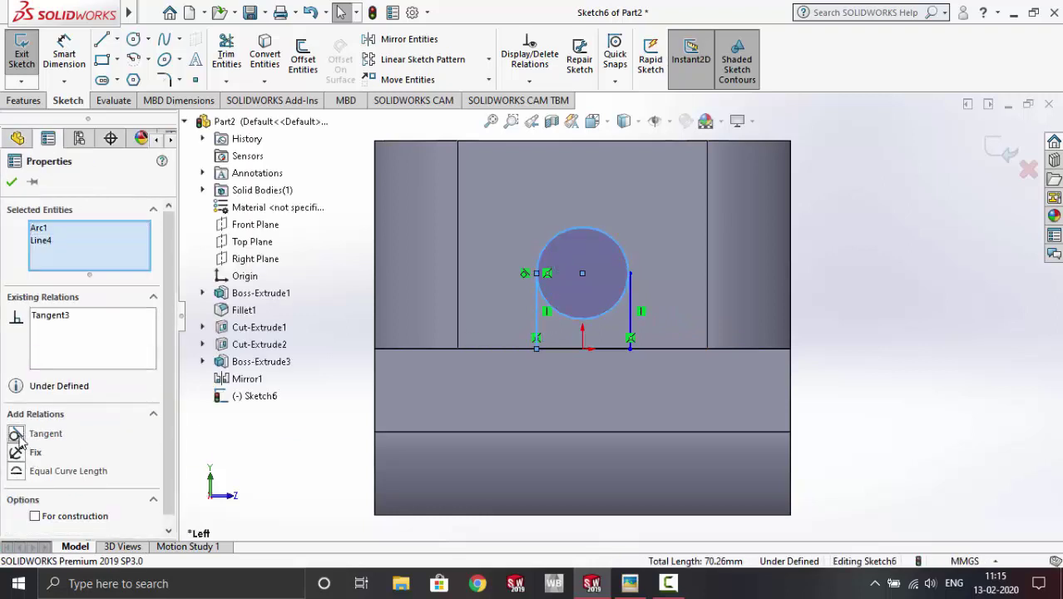
{"action": "left_click", "coordinate": [12, 182]}
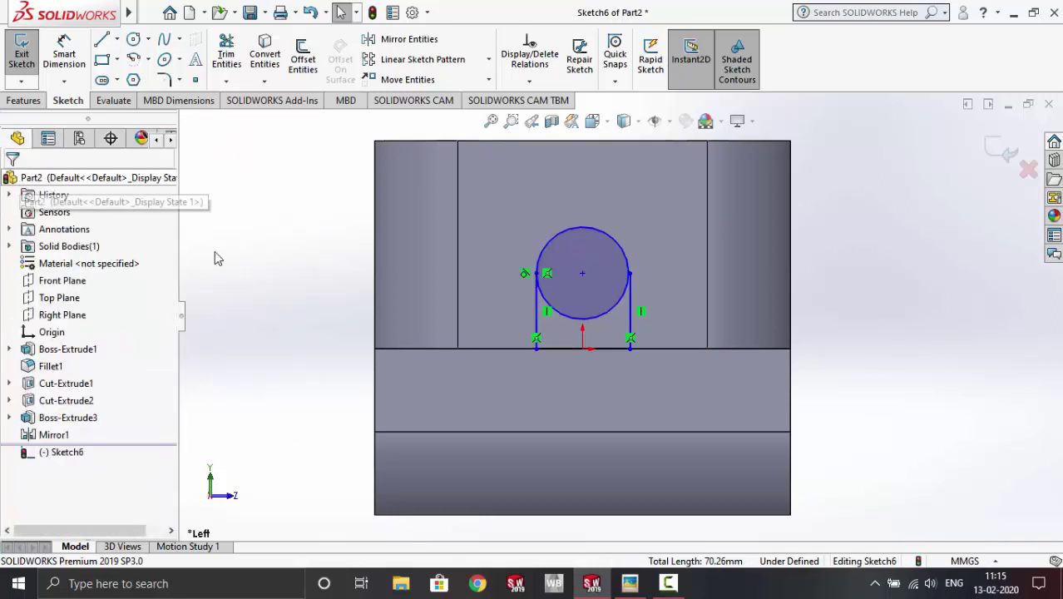
{"action": "left_click", "coordinate": [634, 305]}
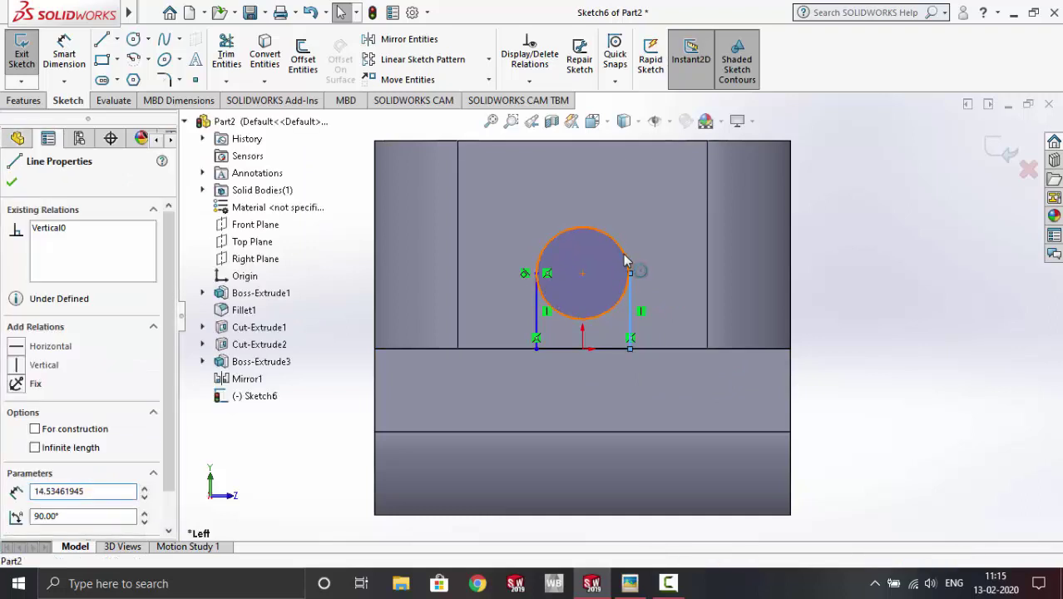
{"action": "left_click", "coordinate": [628, 279], "text": "ctrl"}
{"action": "left_click", "coordinate": [18, 435]}
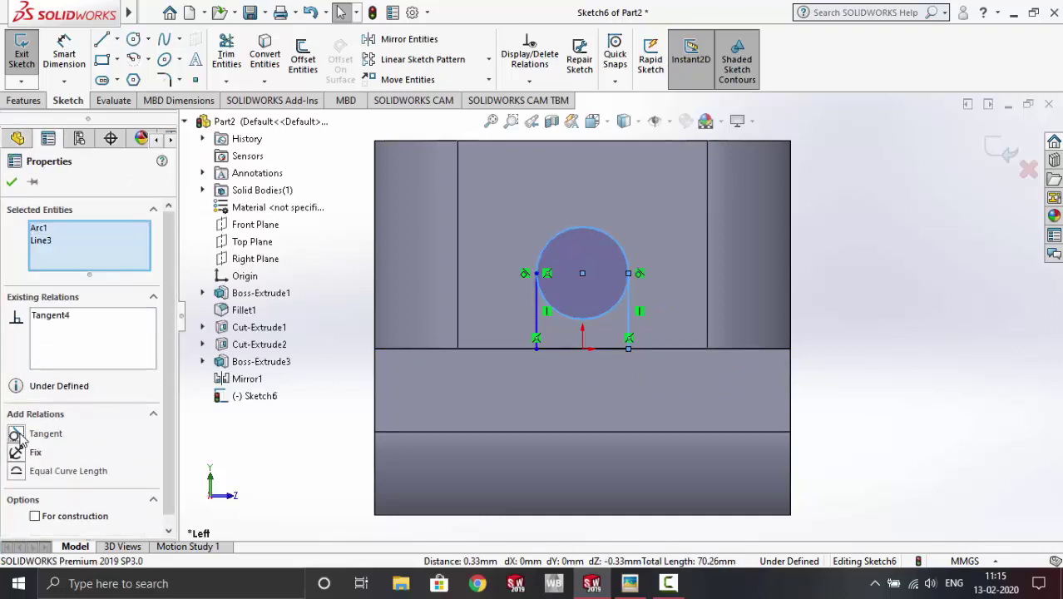
{"action": "left_click", "coordinate": [11, 182]}
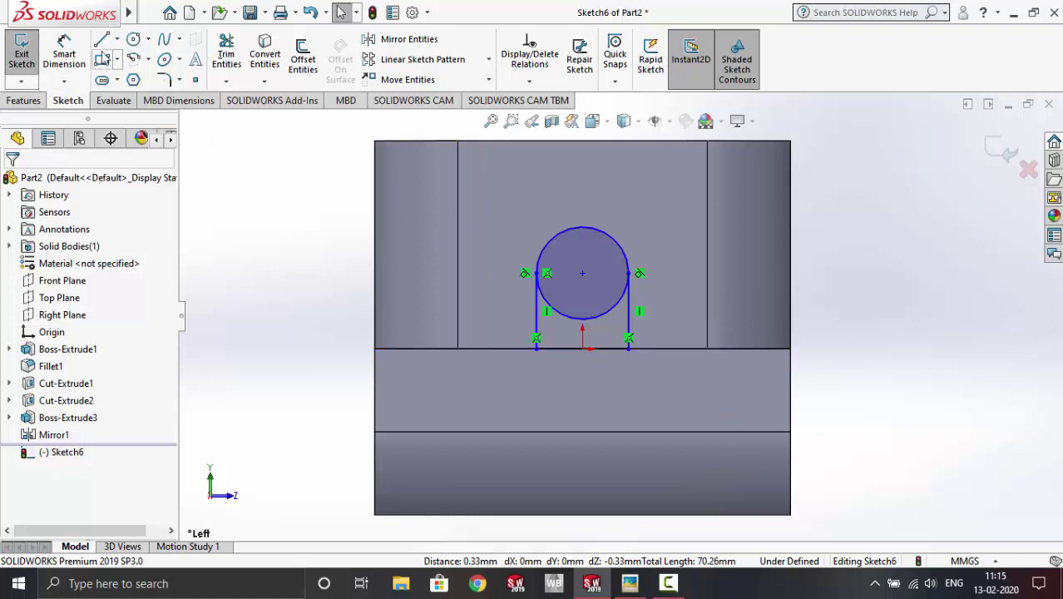
Step: Power-trim the circle's lower arc, leaving a semicircle atop the two vertical lines
{"action": "left_click", "coordinate": [225, 56]}
{"action": "left_click_drag", "start_coordinate": [590, 309], "coordinate": [567, 326]}
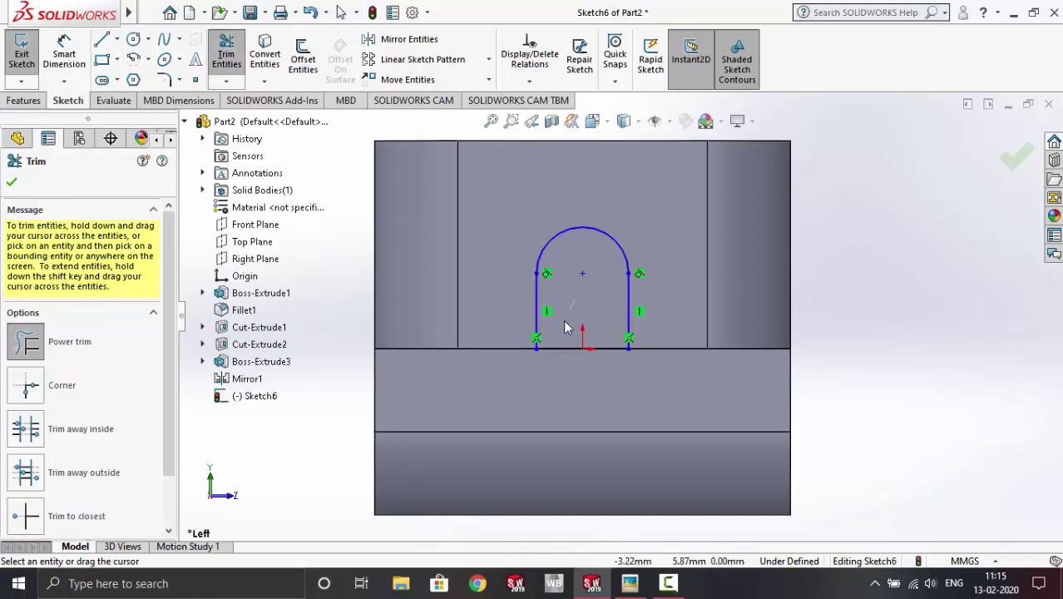
{"action": "left_click", "coordinate": [12, 183]}
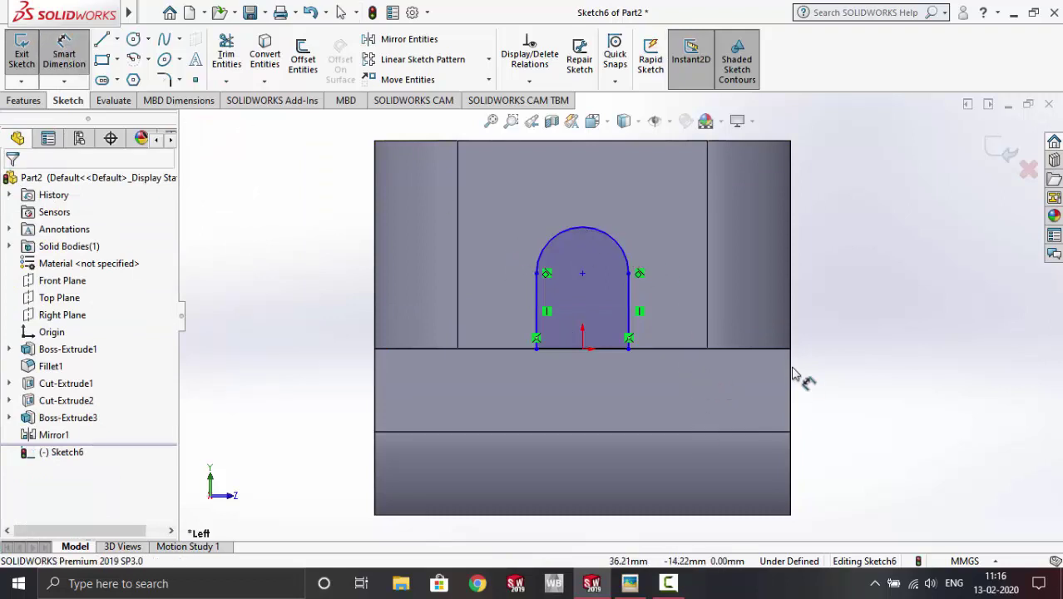
Step: Dimension the arc centre 16 mm above the bottom edge
{"action": "left_click", "coordinate": [582, 273]}
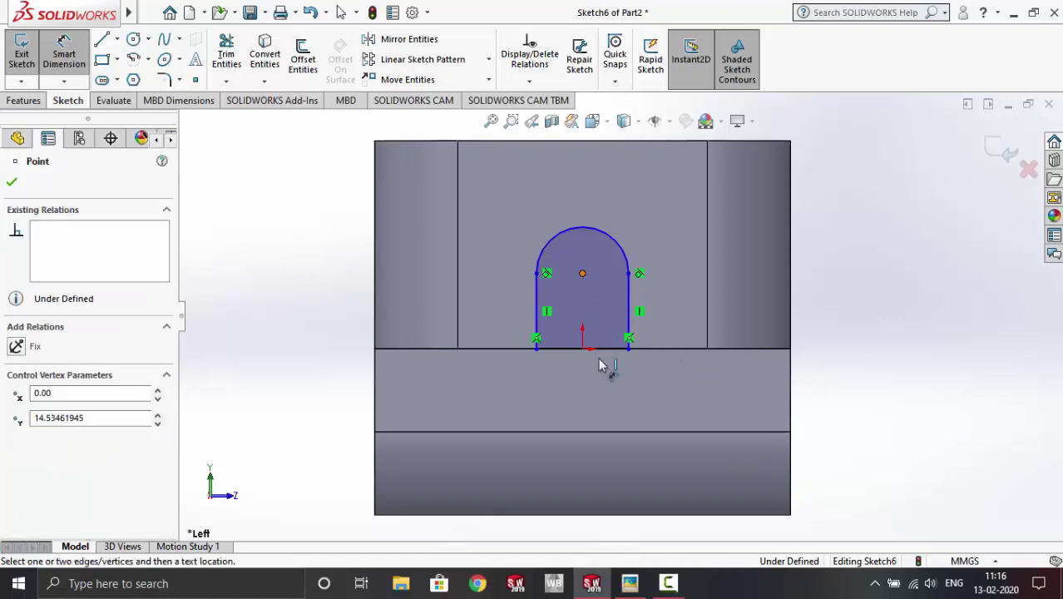
{"action": "left_click", "coordinate": [584, 350]}
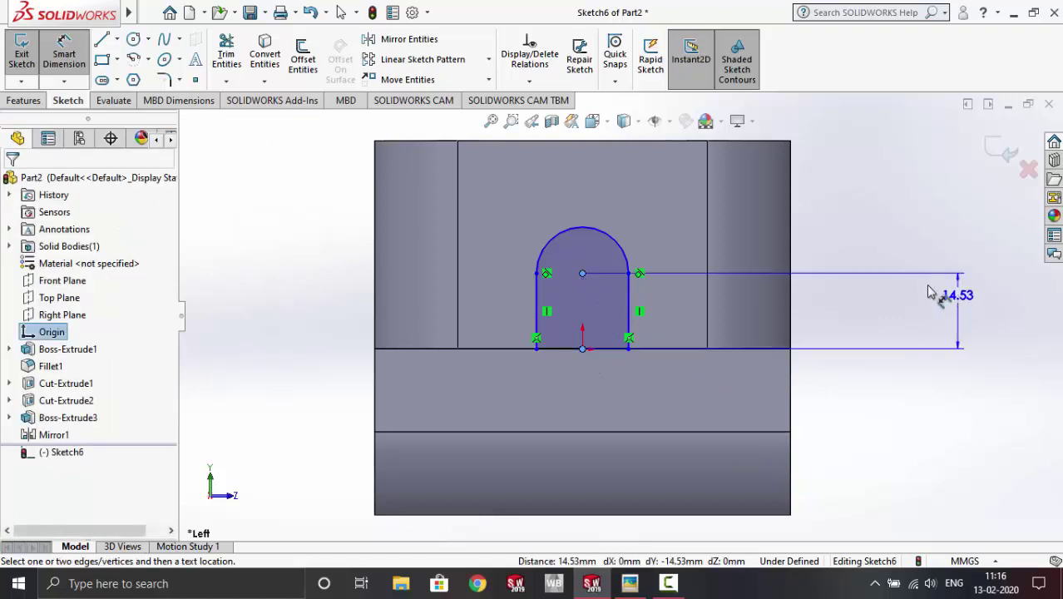
{"action": "left_click", "coordinate": [882, 326]}
{"action": "left_click", "coordinate": [629, 585]}
{"action": "left_click", "coordinate": [629, 584]}
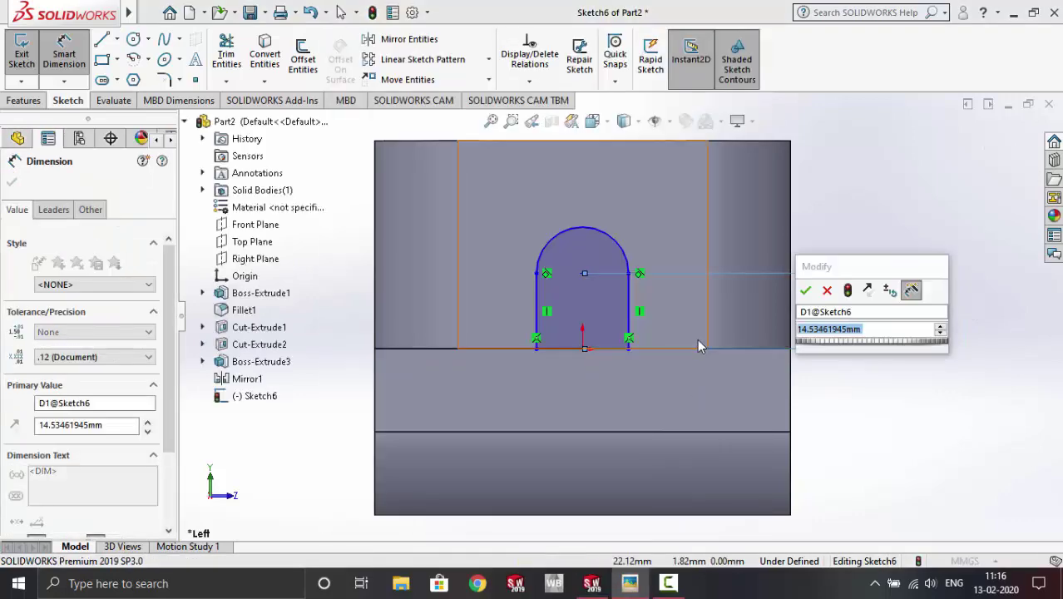
{"action": "left_click", "coordinate": [630, 584]}
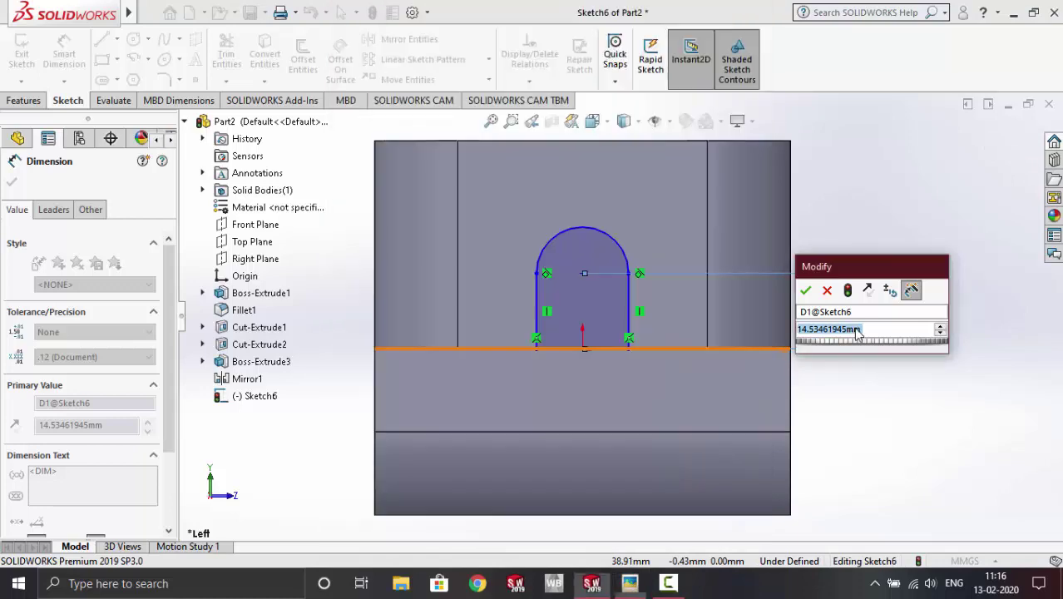
{"action": "left_click", "coordinate": [846, 341]}
{"action": "type", "text": "16"}
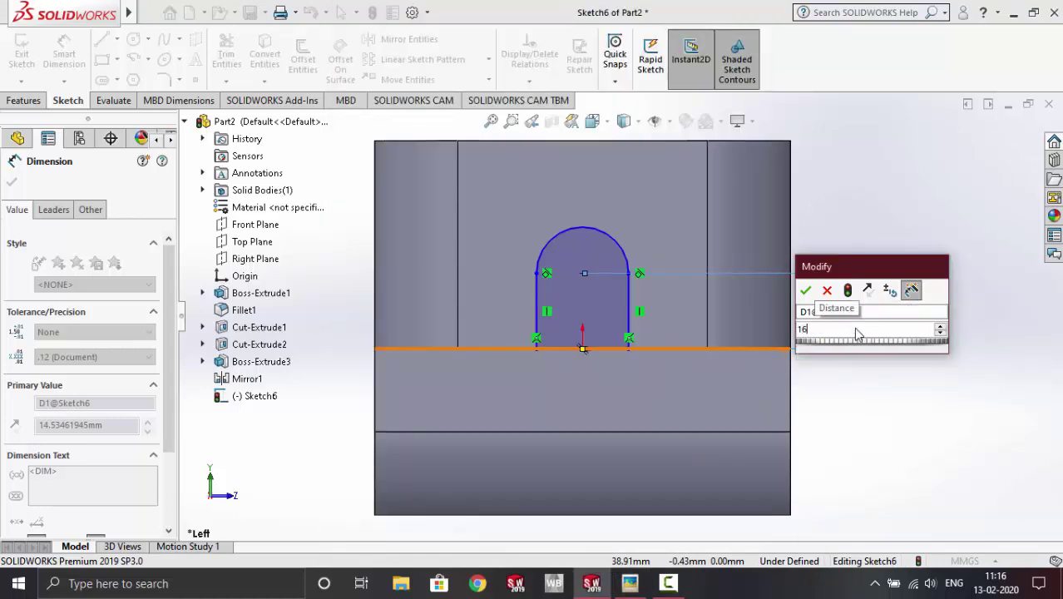
{"action": "key", "text": "Return"}
{"action": "left_click", "coordinate": [629, 584]}
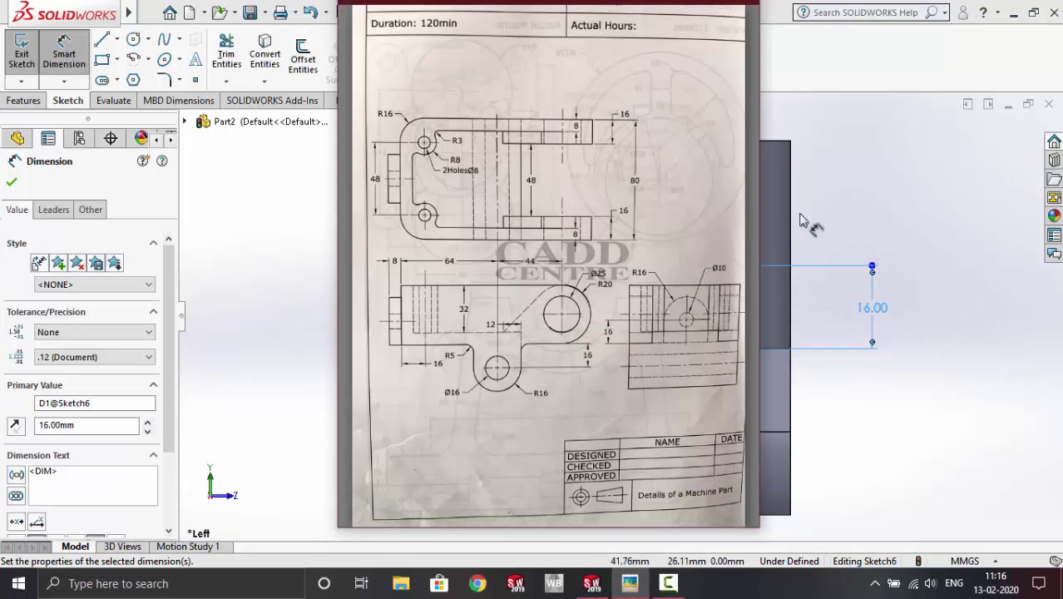
{"action": "left_click", "coordinate": [770, 191]}
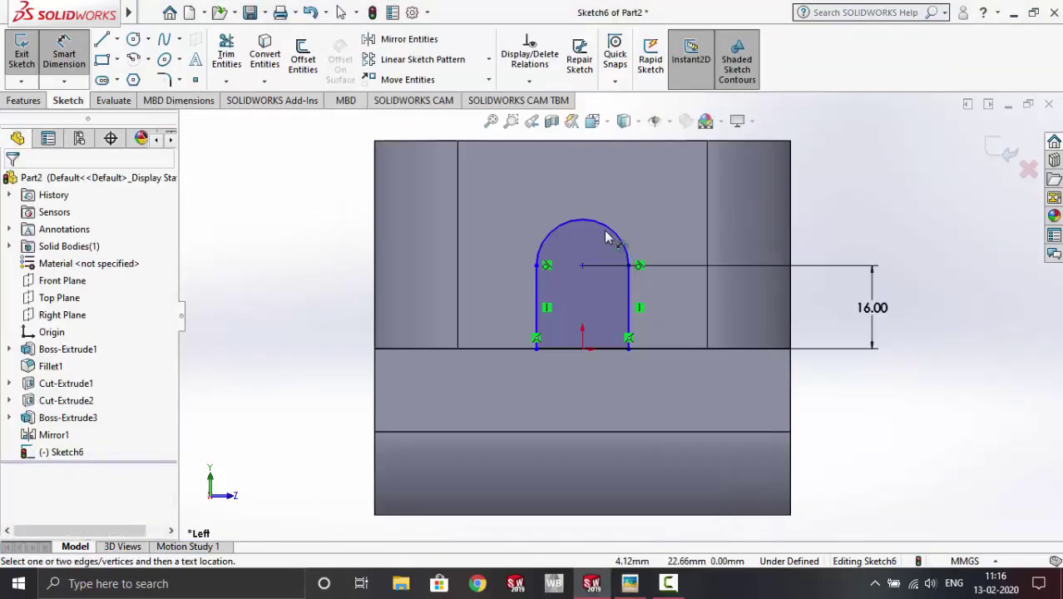
Step: Dimension the arc radius to R16
{"action": "left_click", "coordinate": [612, 233]}
{"action": "left_click", "coordinate": [848, 193]}
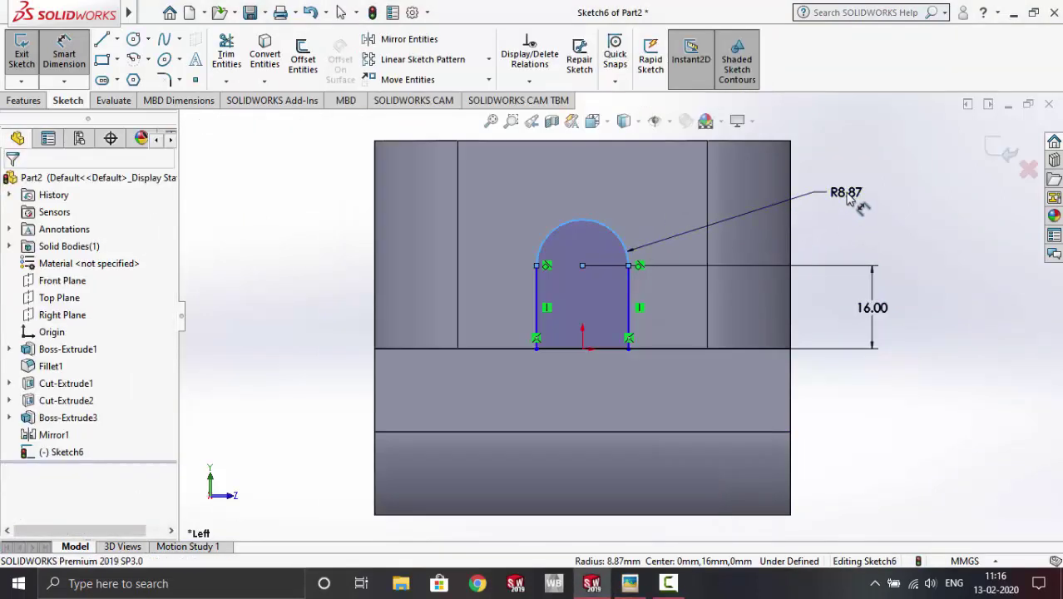
{"action": "type", "text": "16"}
{"action": "key", "text": "Return"}
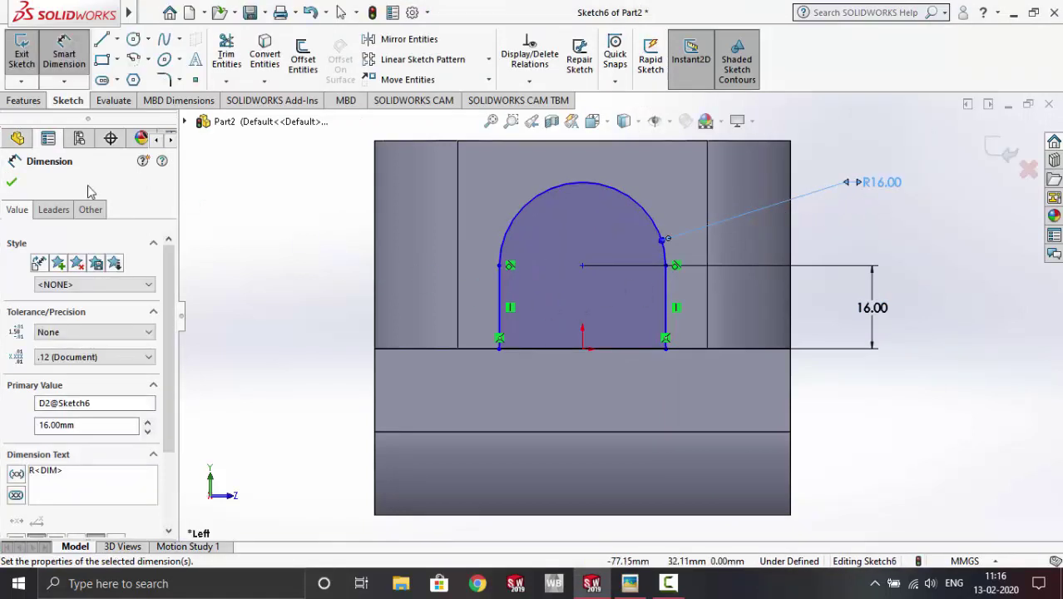
{"action": "left_click", "coordinate": [15, 180]}
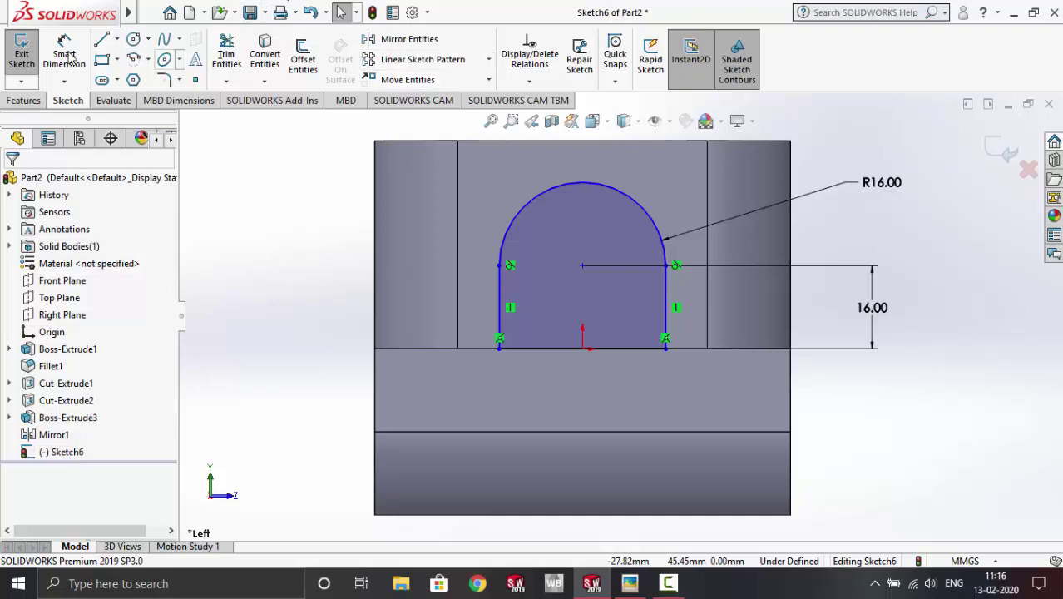
Step: Draw a circle at the arc's centre point and dimension its diameter to 10
{"action": "left_click", "coordinate": [133, 39]}
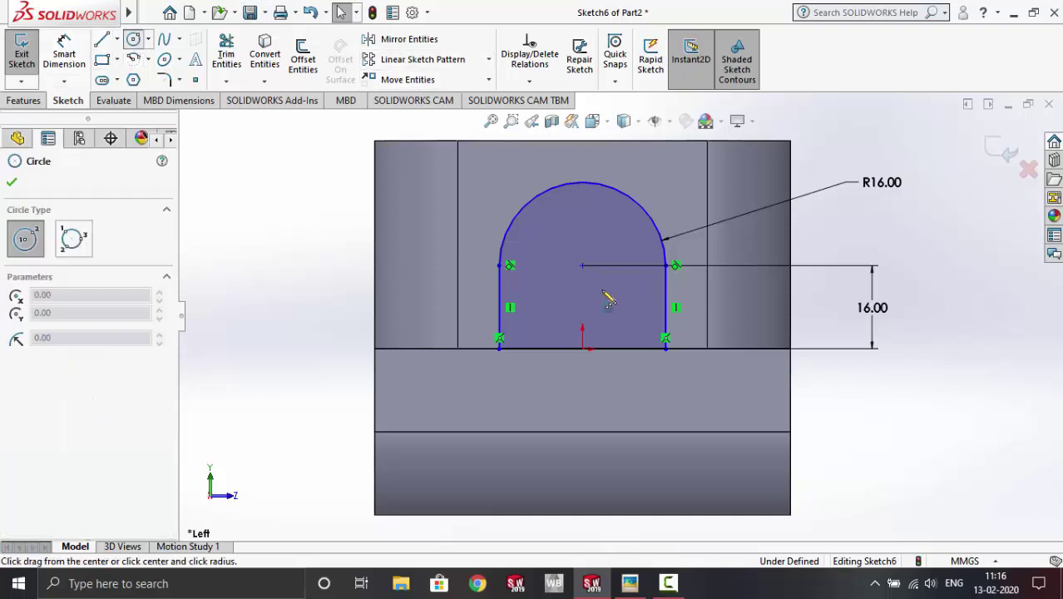
{"action": "left_click", "coordinate": [582, 264]}
{"action": "left_click", "coordinate": [604, 234]}
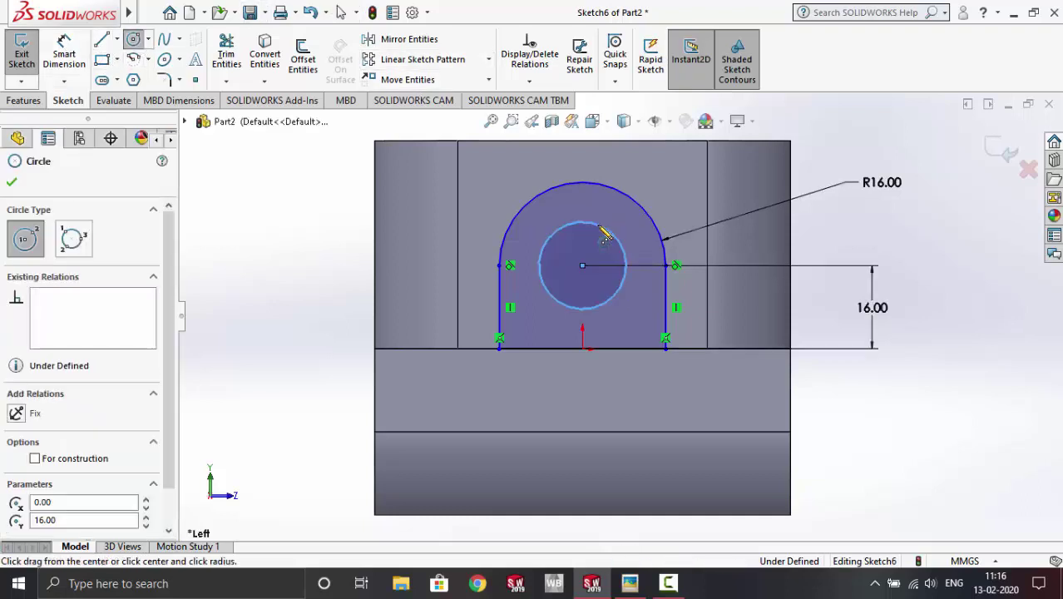
{"action": "left_click", "coordinate": [64, 55]}
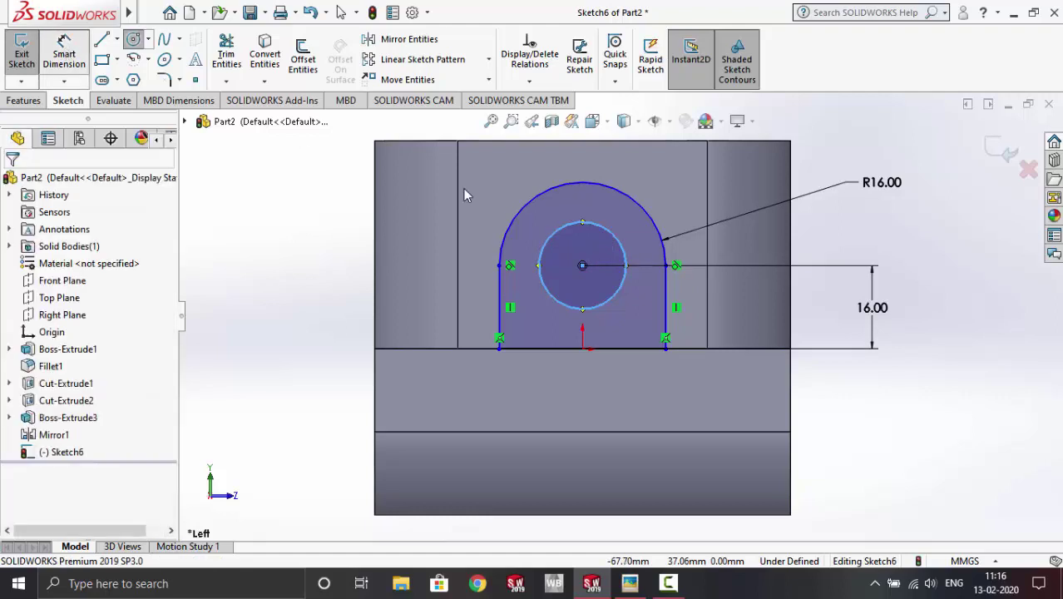
{"action": "left_click", "coordinate": [640, 259]}
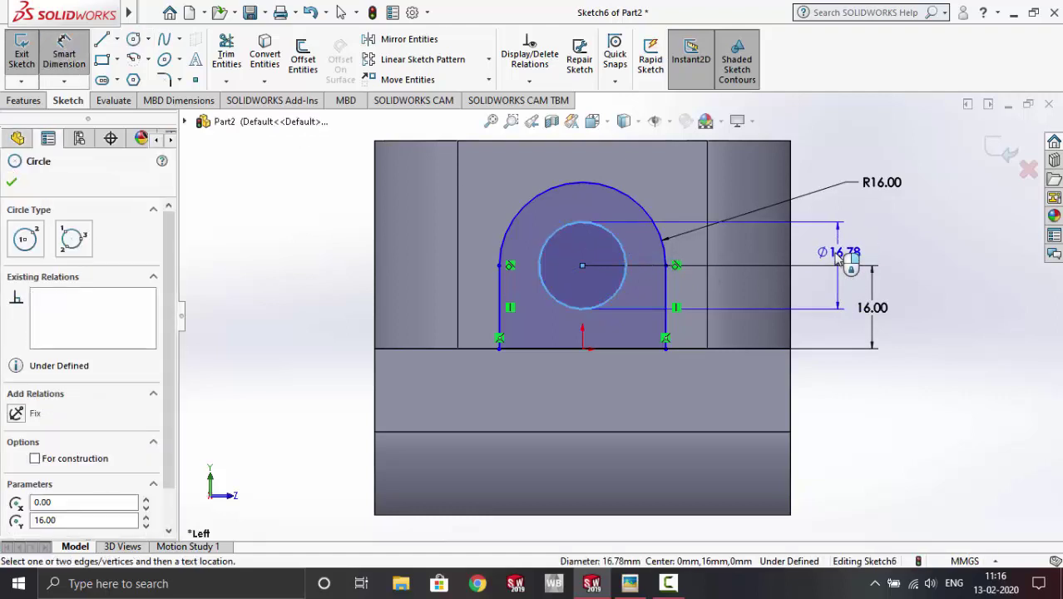
{"action": "left_click", "coordinate": [834, 258]}
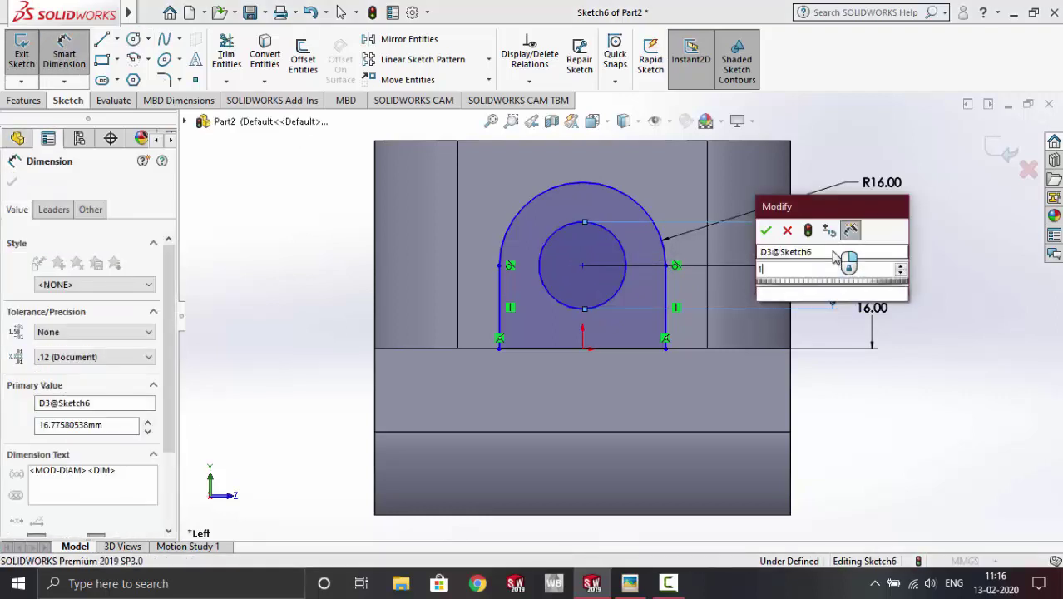
{"action": "type", "text": "10"}
{"action": "key", "text": "Return"}
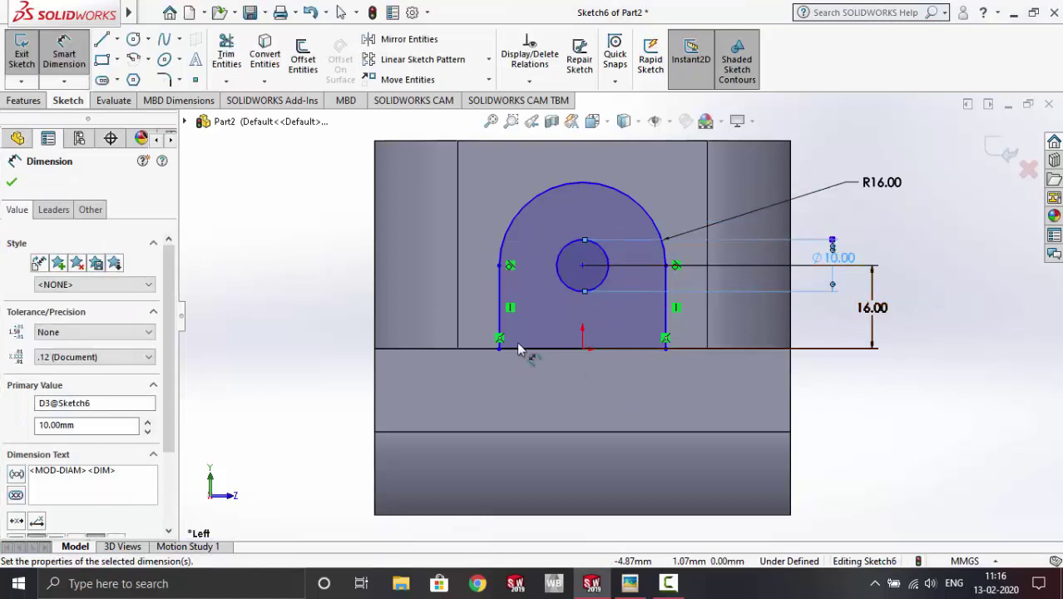
{"action": "left_click", "coordinate": [12, 184]}
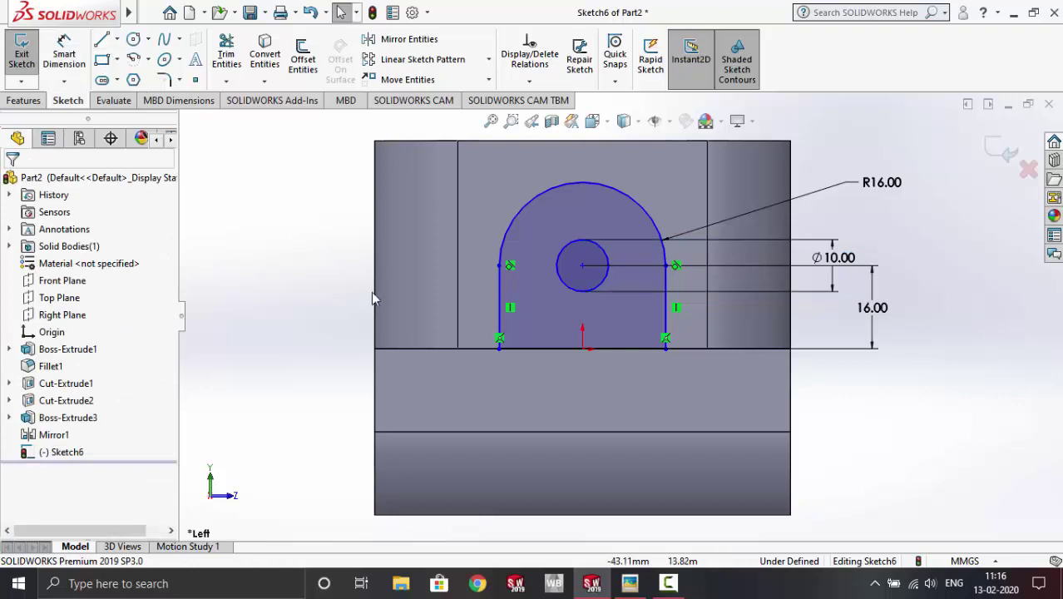
{"action": "left_click", "coordinate": [499, 305]}
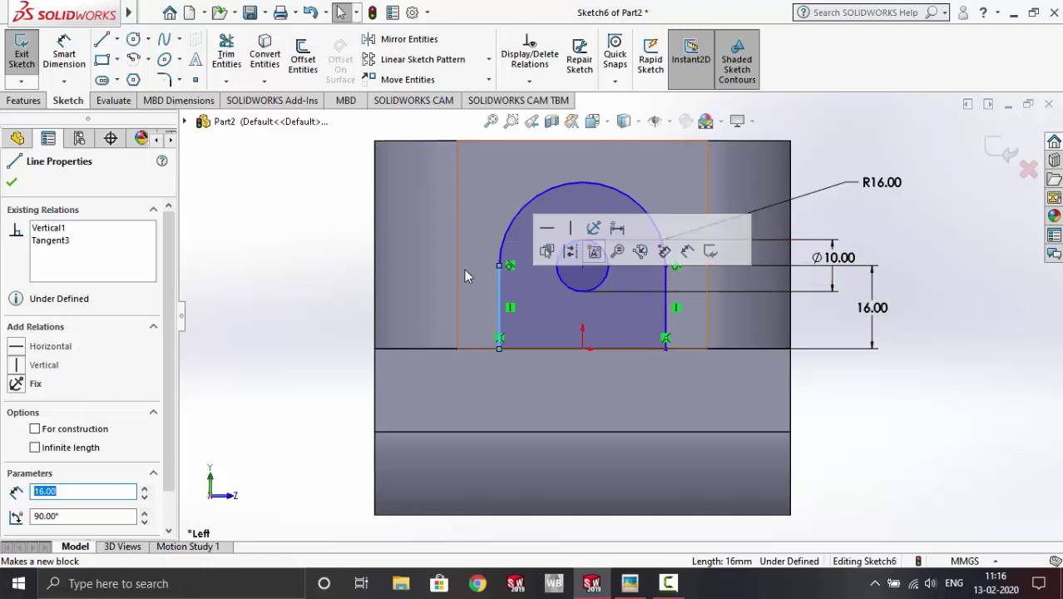
Step: Create an Extruded Boss/Base of the lug sketch, Blind 8 mm with Merge result
{"action": "key", "text": "Escape"}
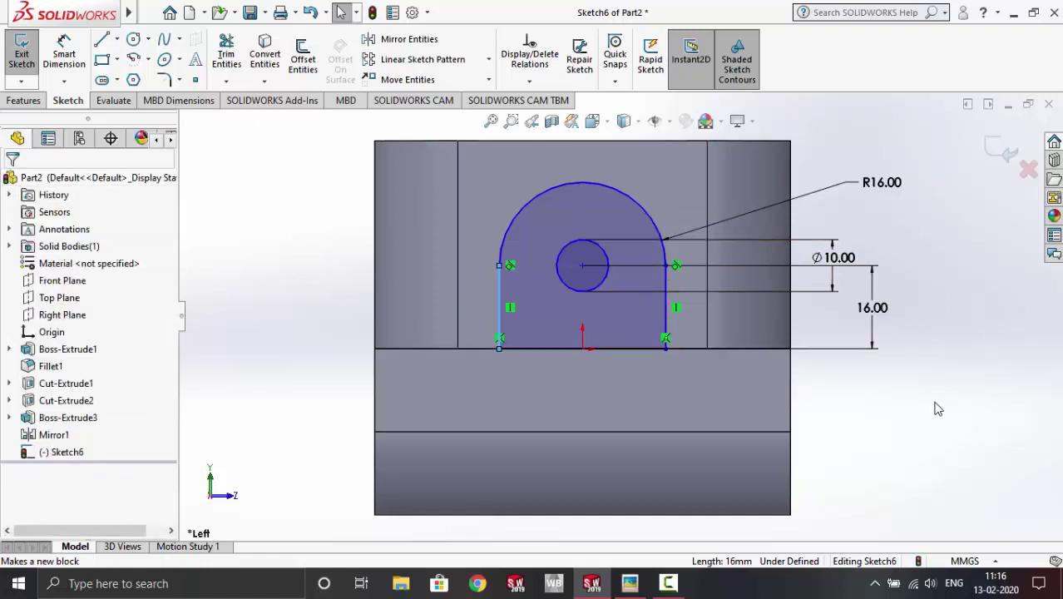
{"action": "middle_click_drag", "start_coordinate": [948, 382], "coordinate": [662, 338]}
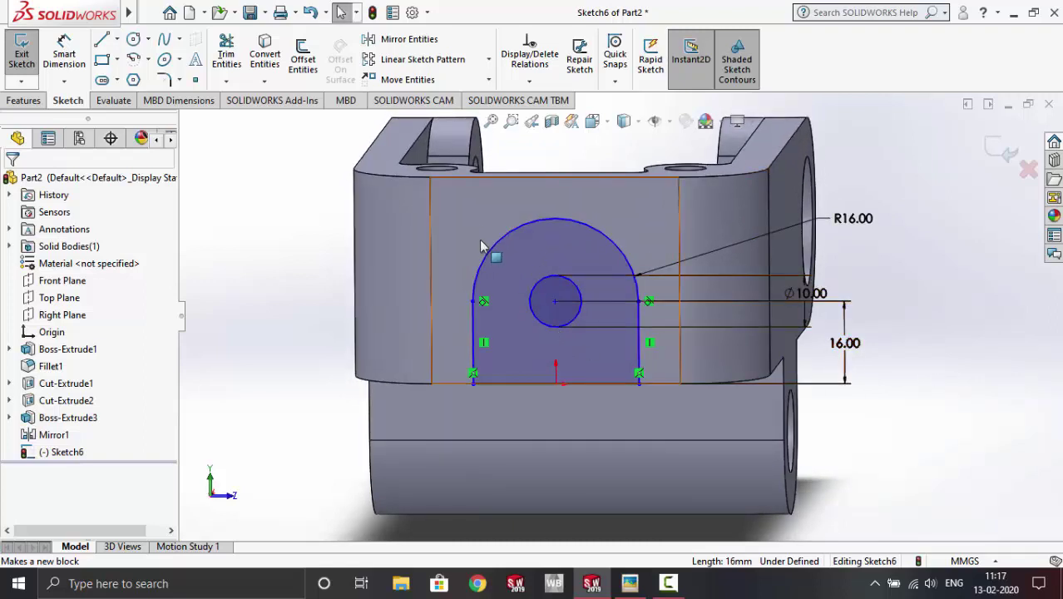
{"action": "left_click", "coordinate": [24, 99]}
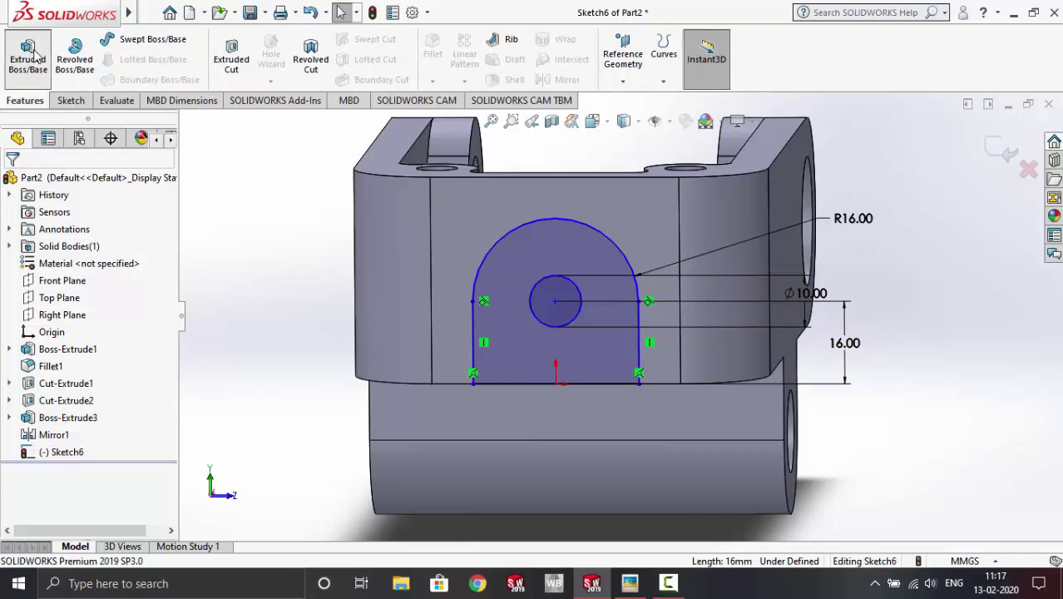
{"action": "left_click", "coordinate": [27, 56]}
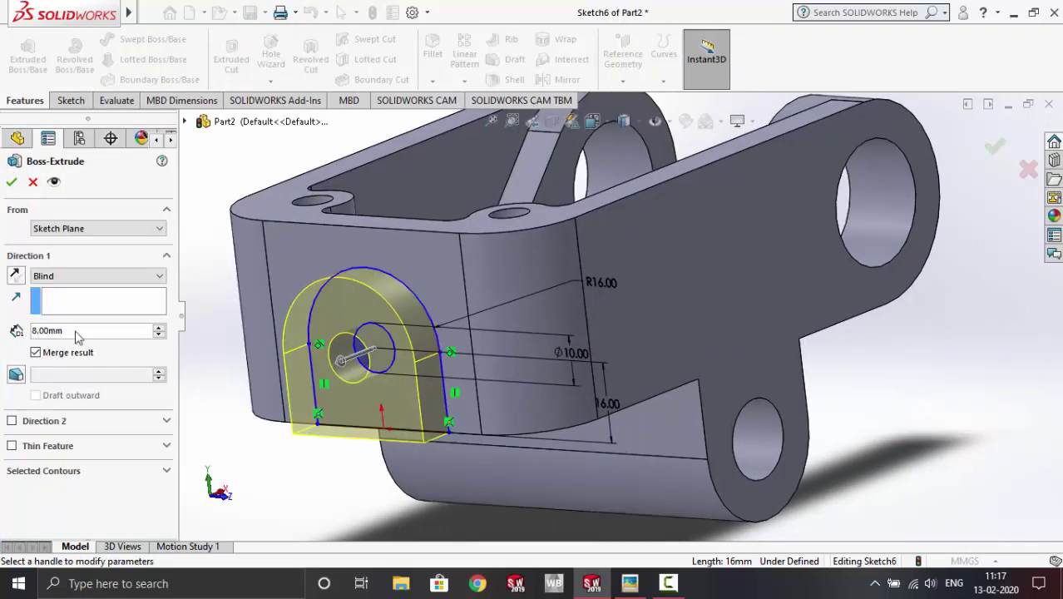
{"action": "left_click", "coordinate": [645, 578]}
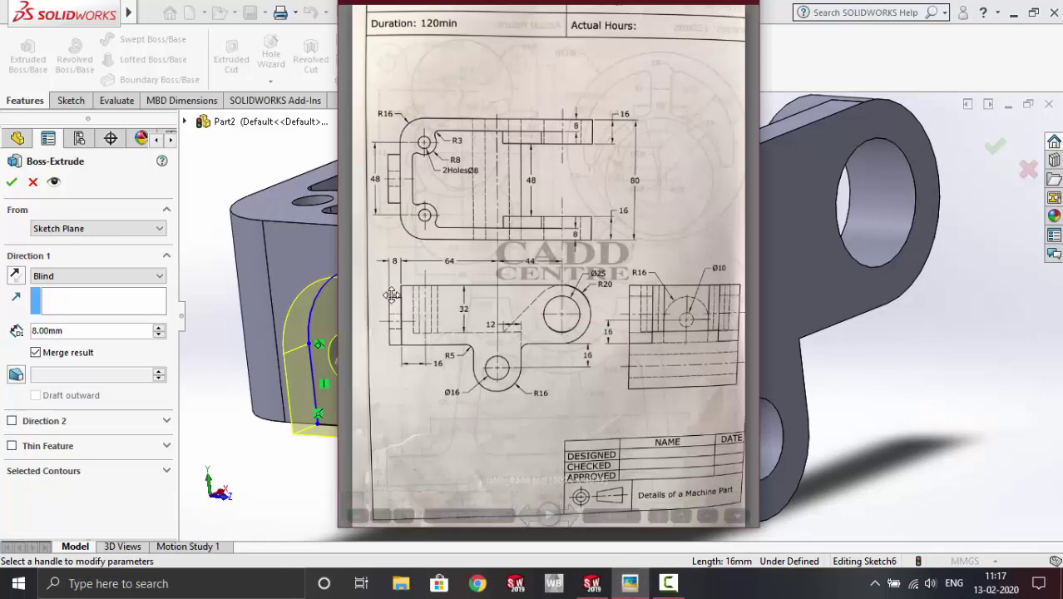
{"action": "left_click", "coordinate": [11, 183]}
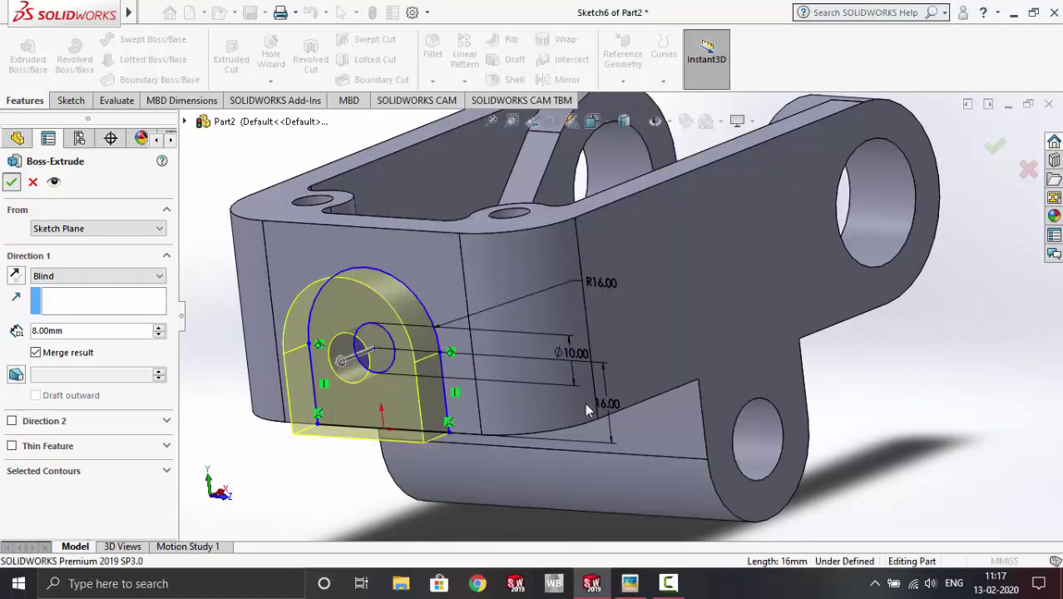